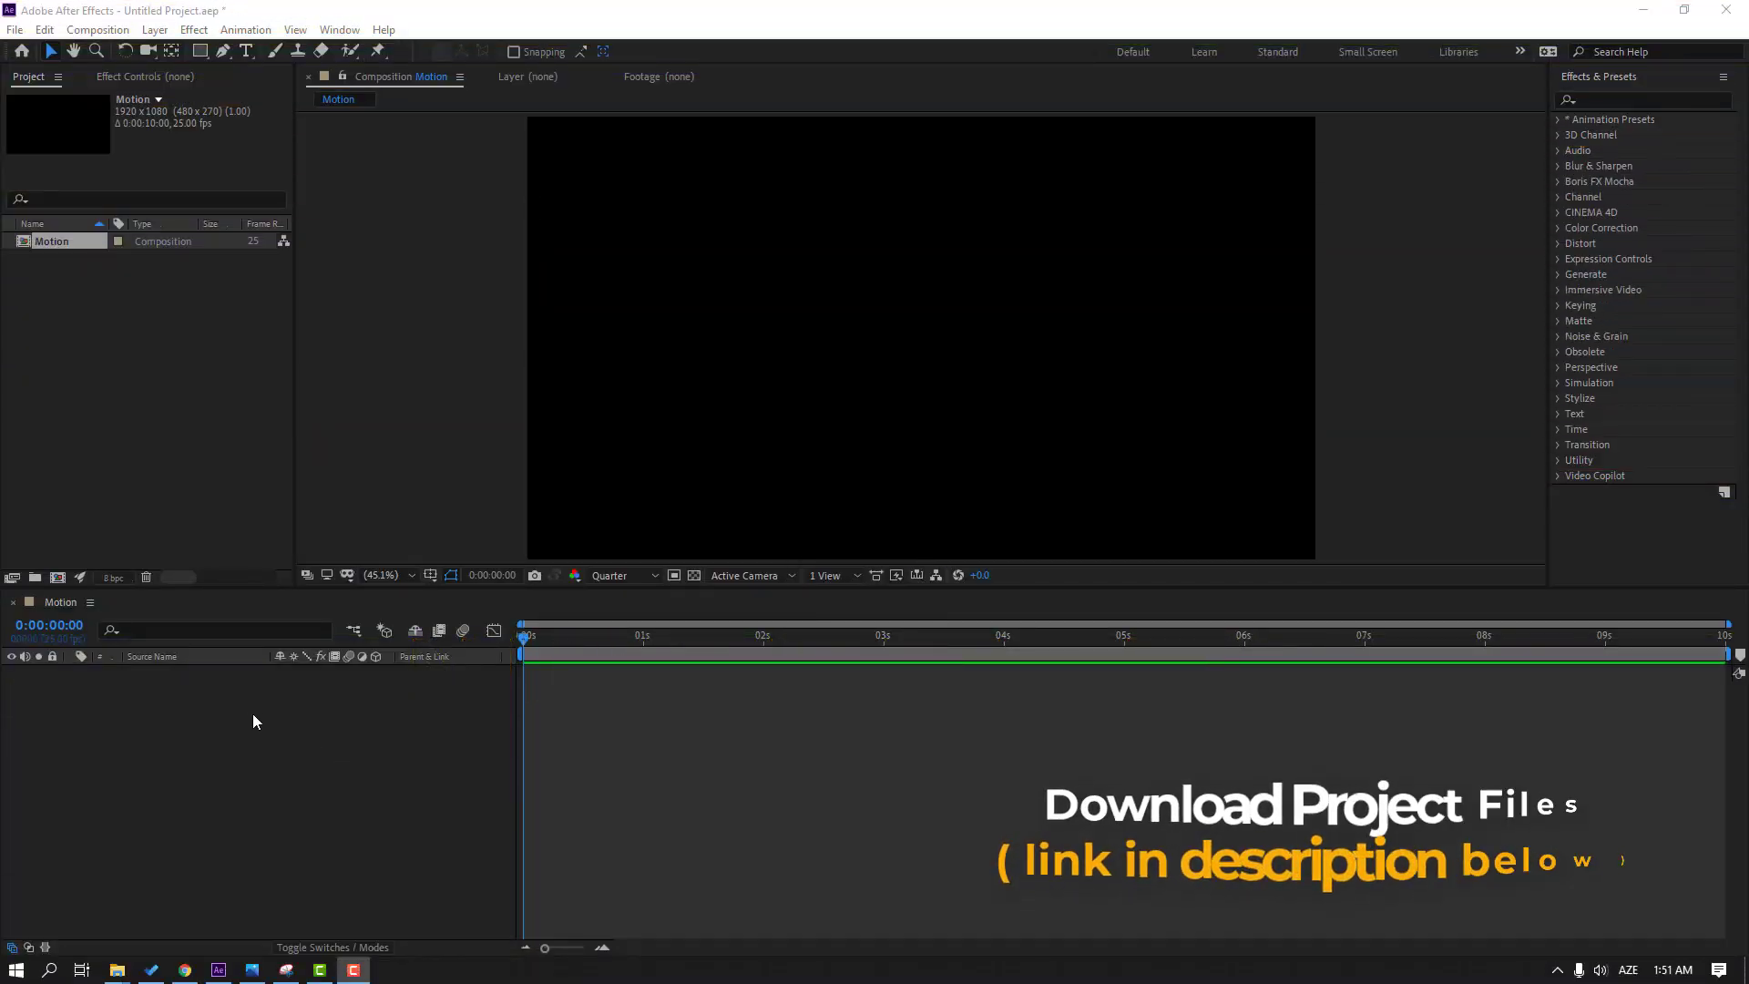
# Step: Create a composition-sized solid named BG in off-white F4F5F6 and lock its layer
pyautogui.rightClick(268, 699)
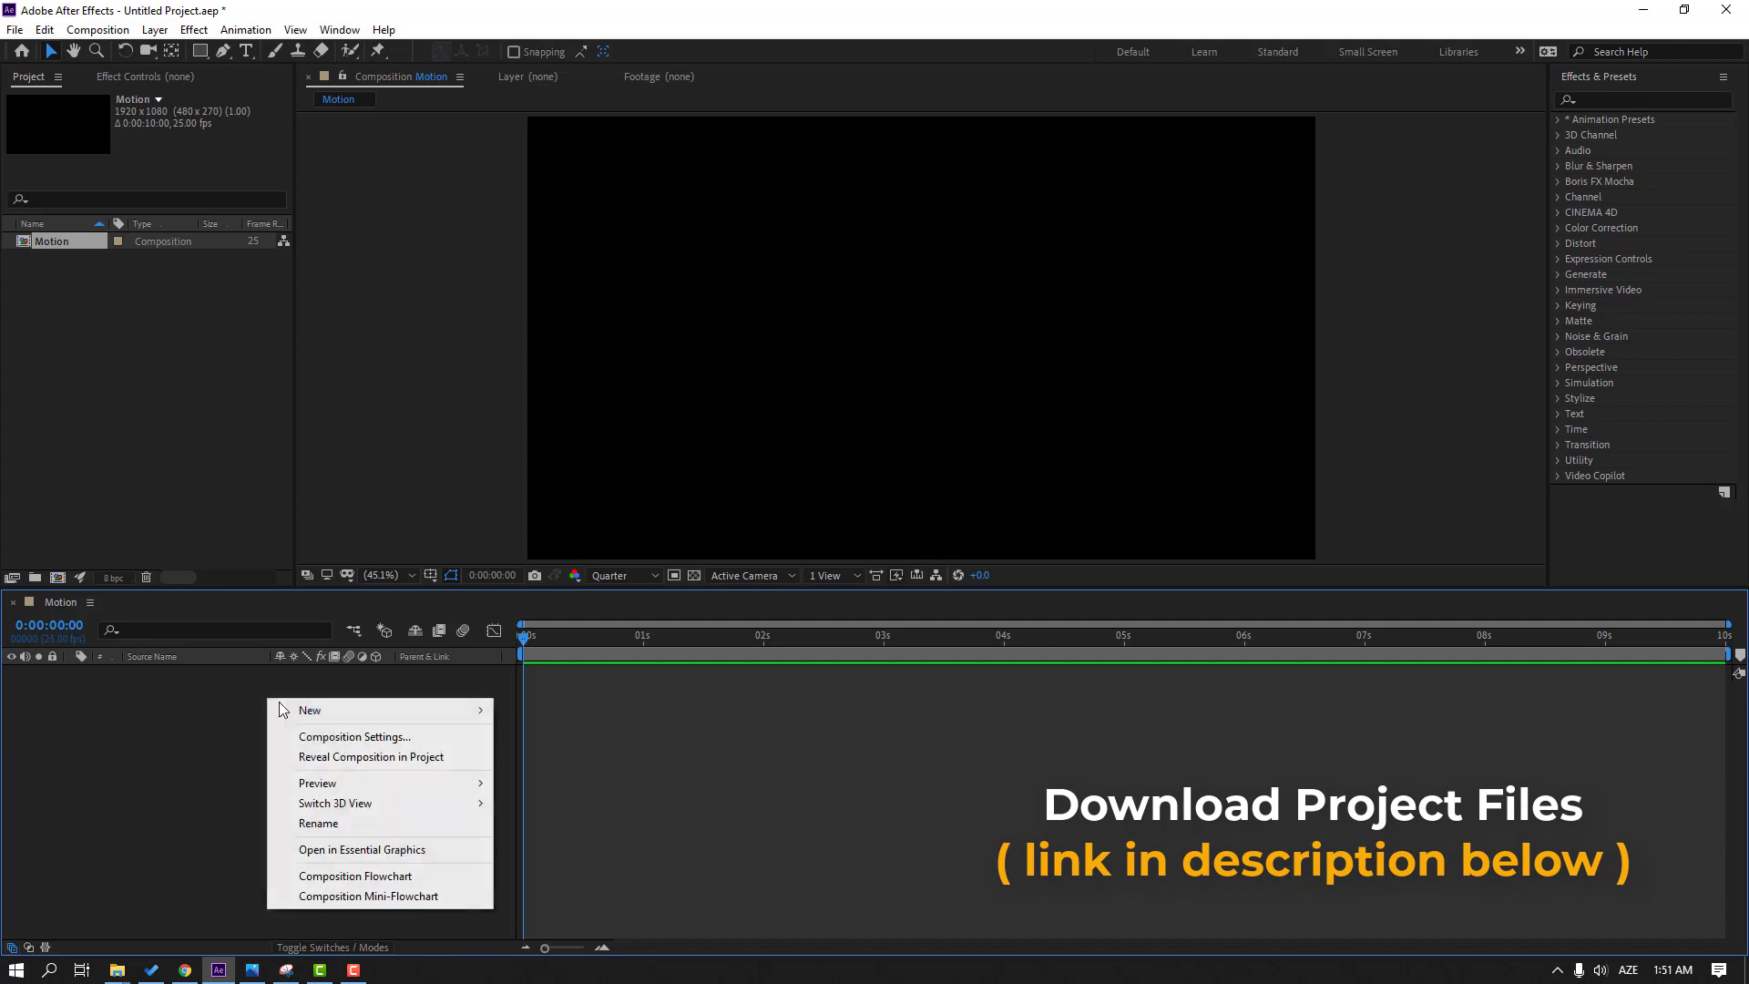
pyautogui.moveTo(437, 710)
pyautogui.click(583, 757)
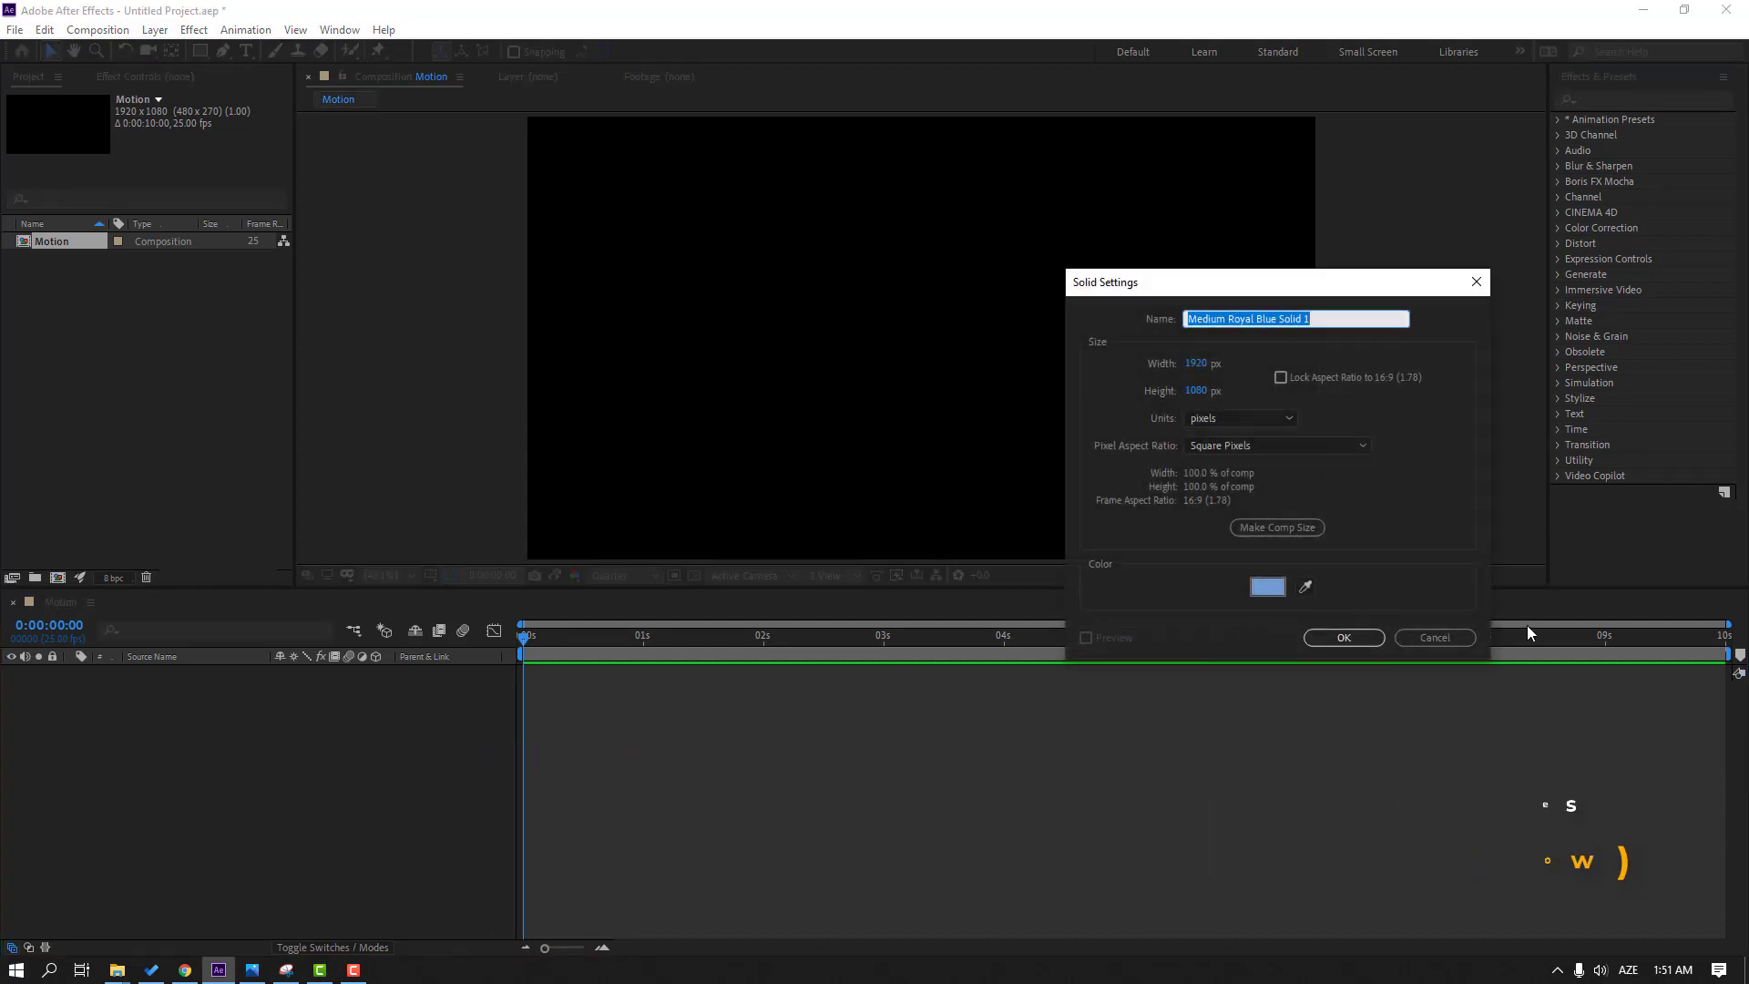
pyautogui.click(1305, 587)
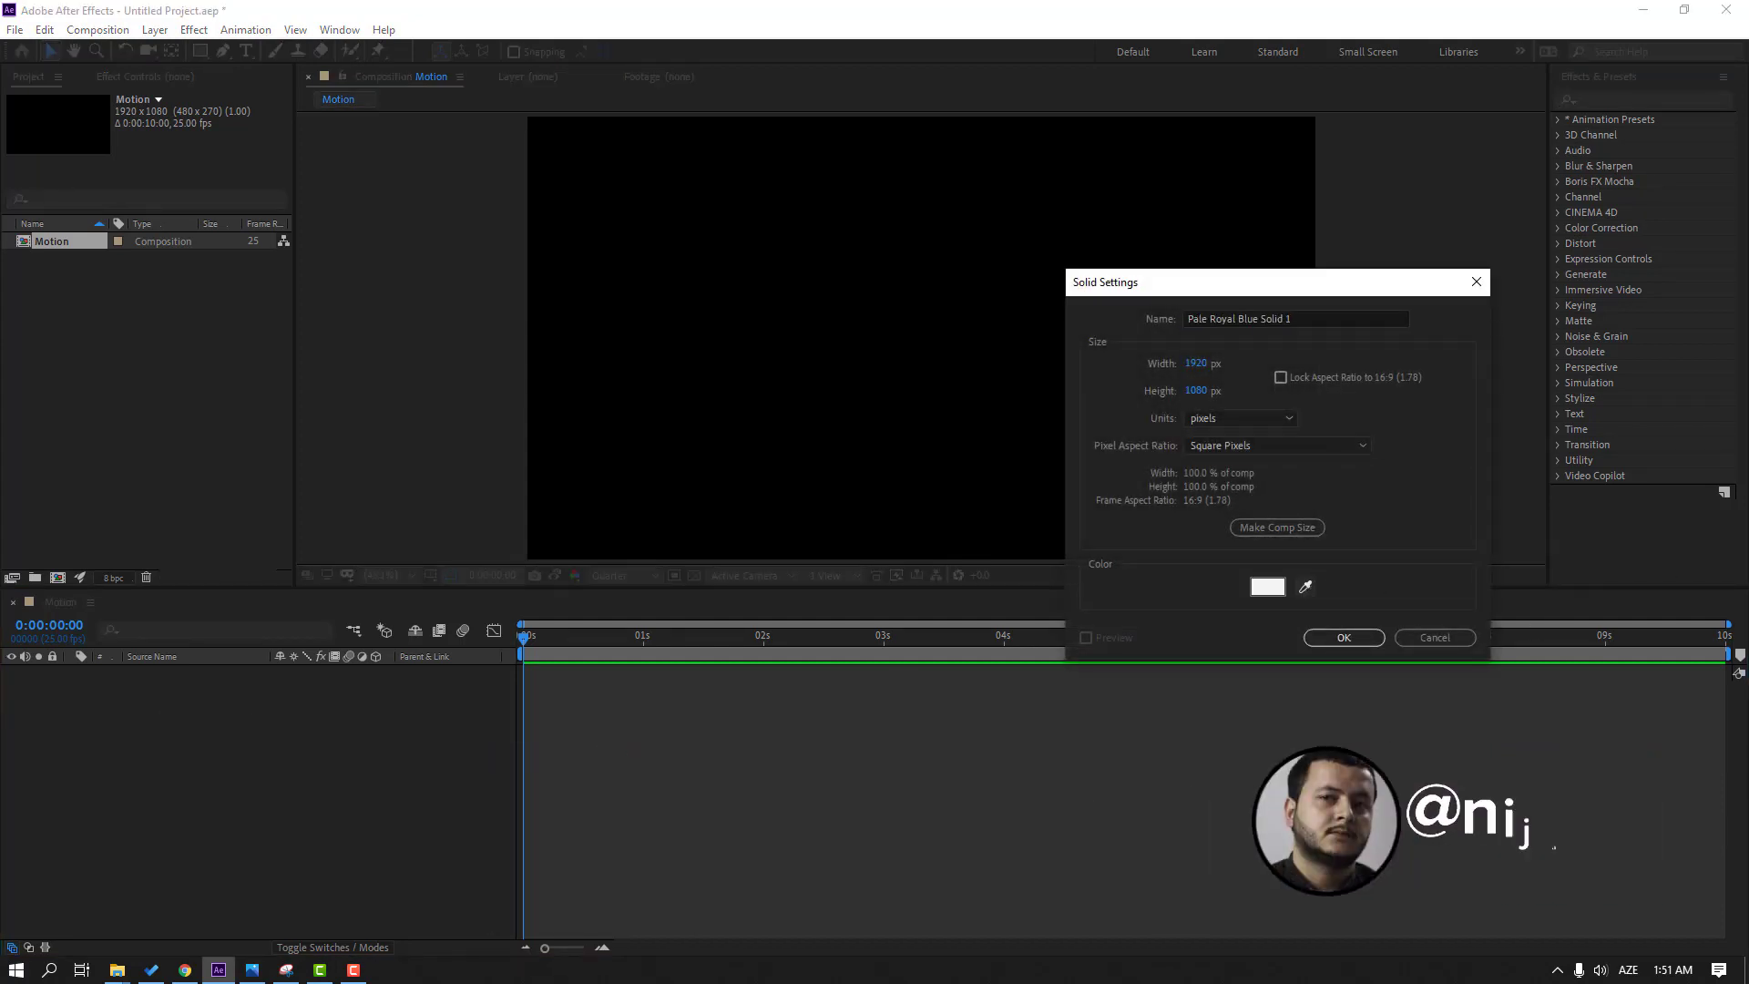
pyautogui.click(1267, 587)
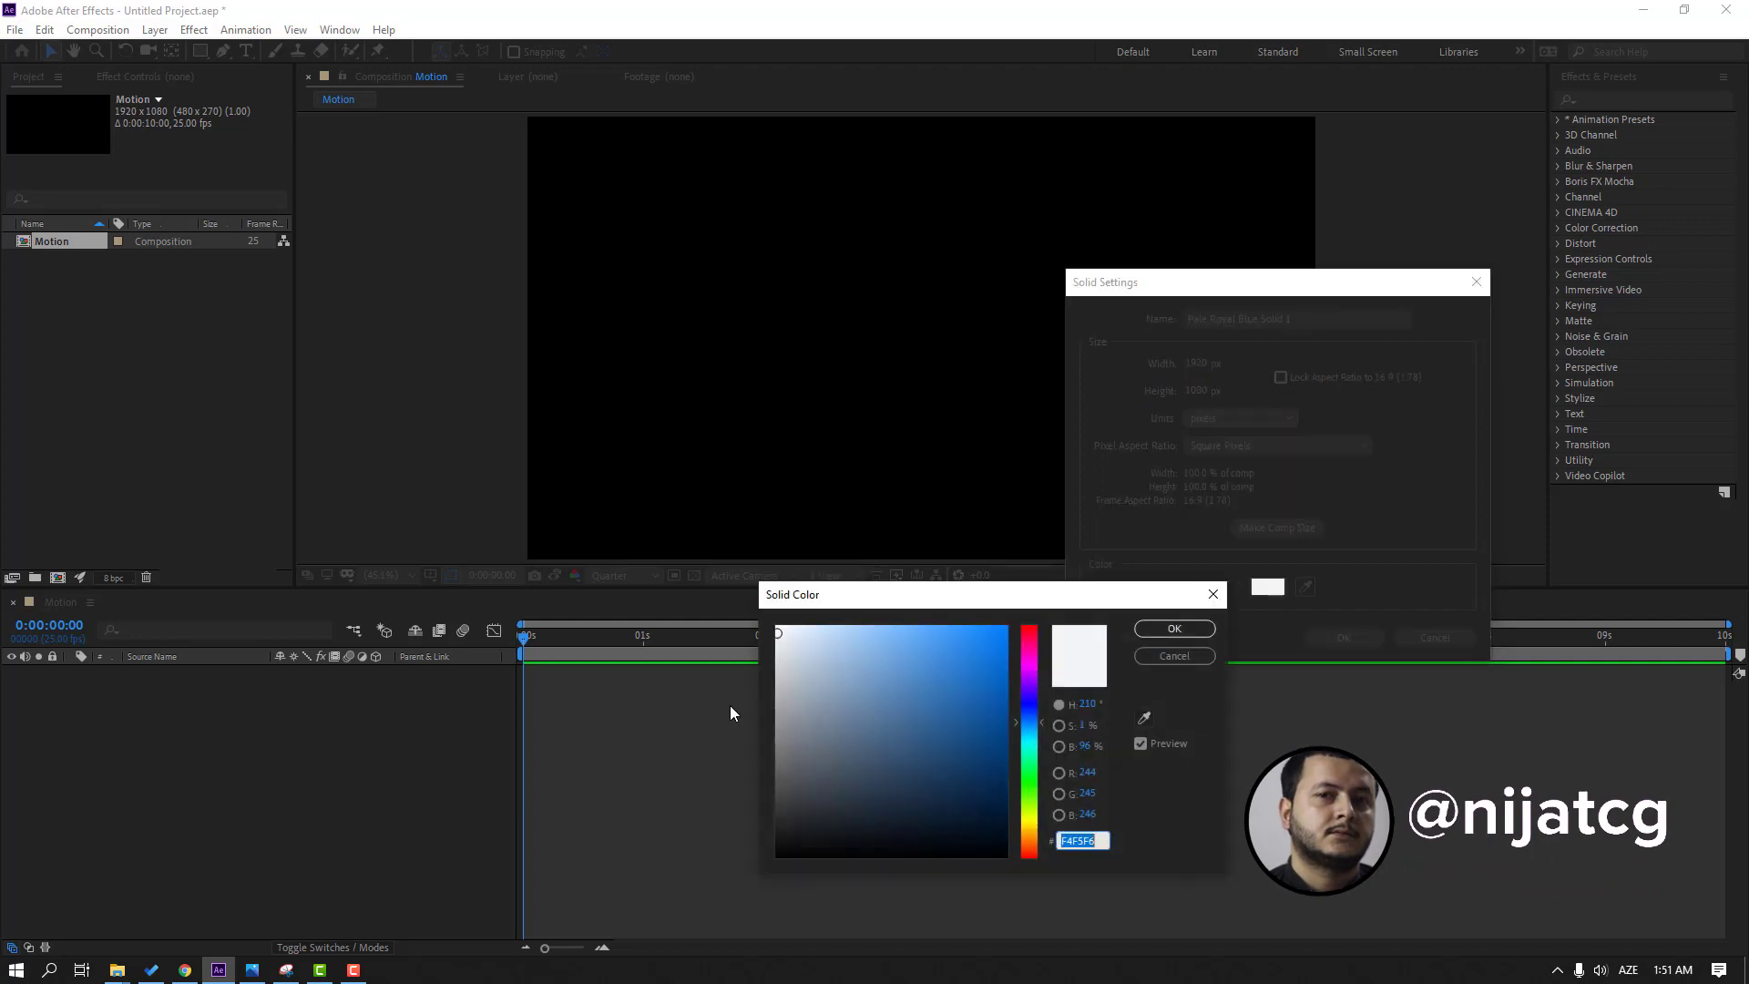
pyautogui.press('Return')
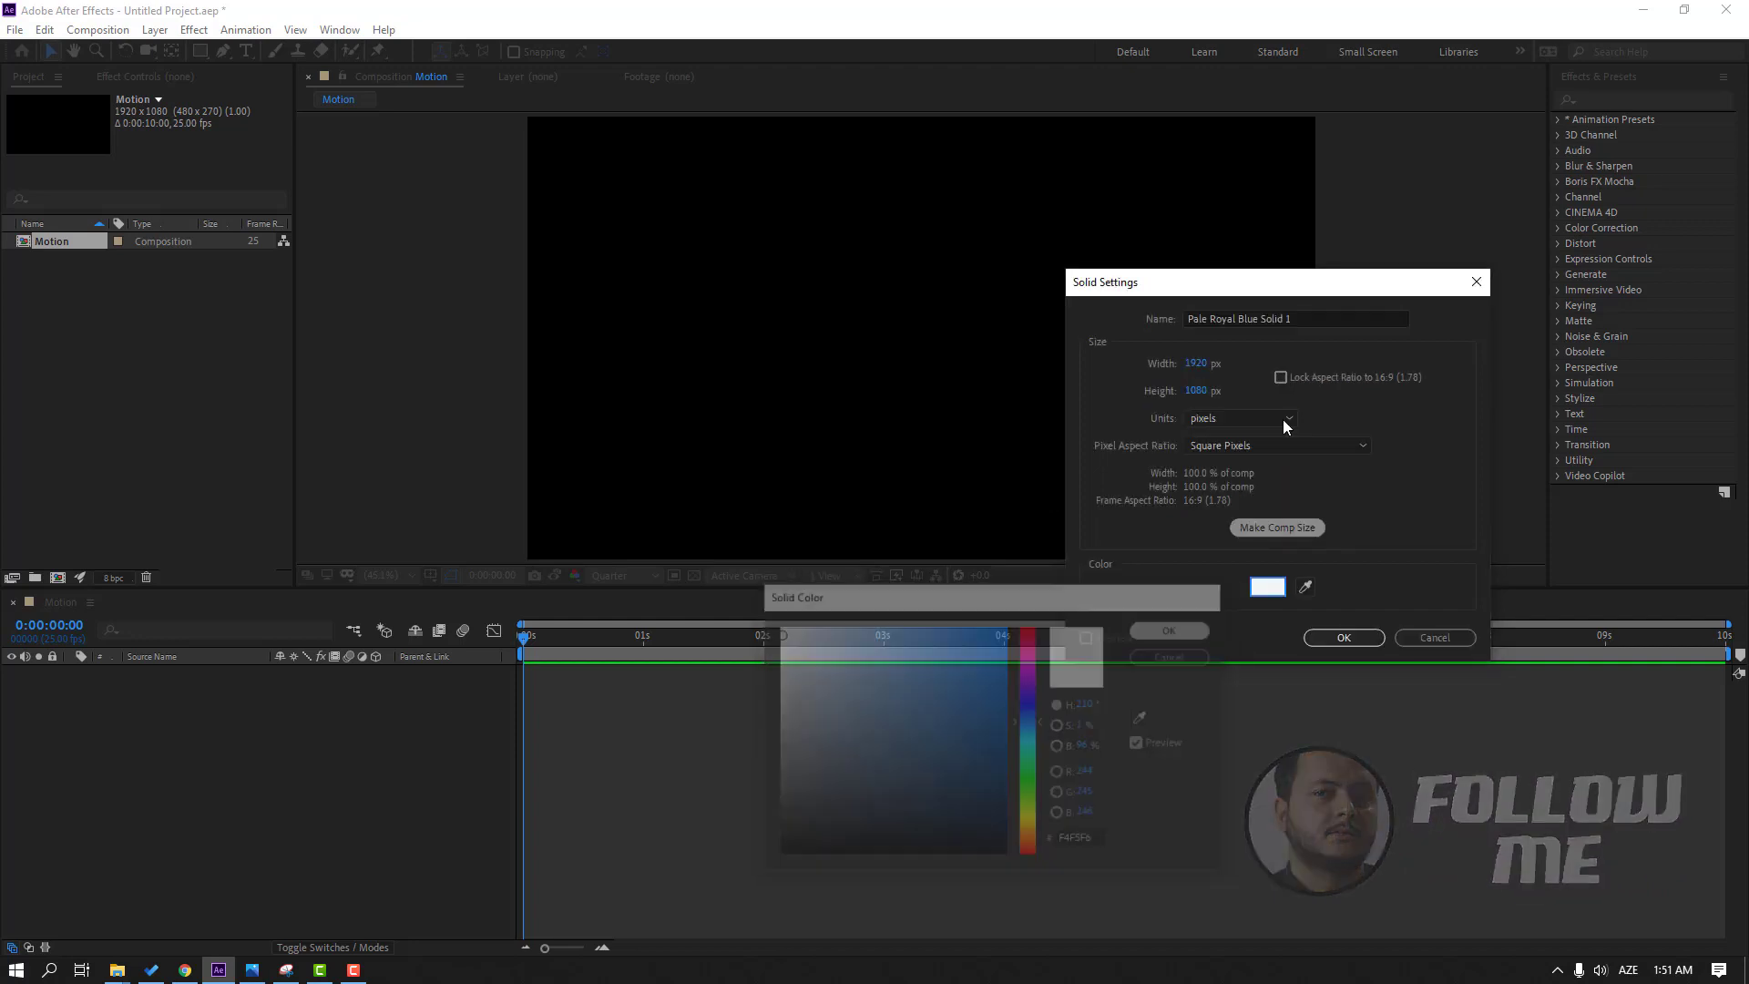
pyautogui.click(1308, 321)
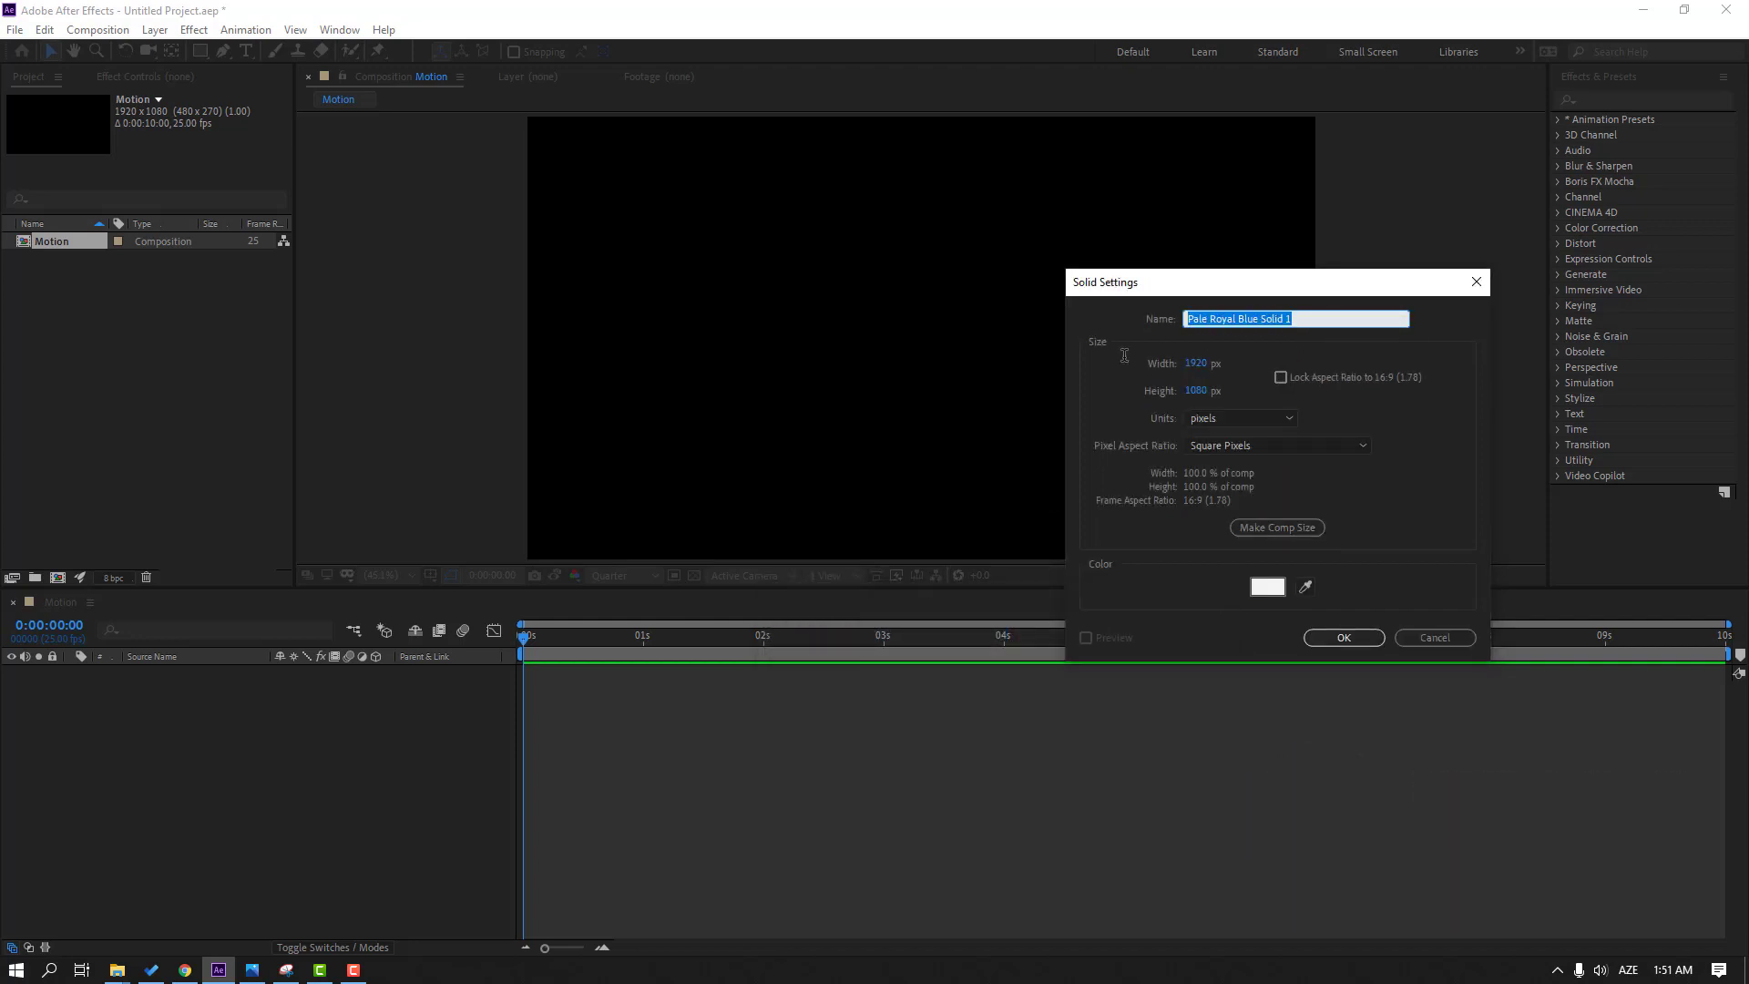
pyautogui.write('BG')
pyautogui.click(1341, 637)
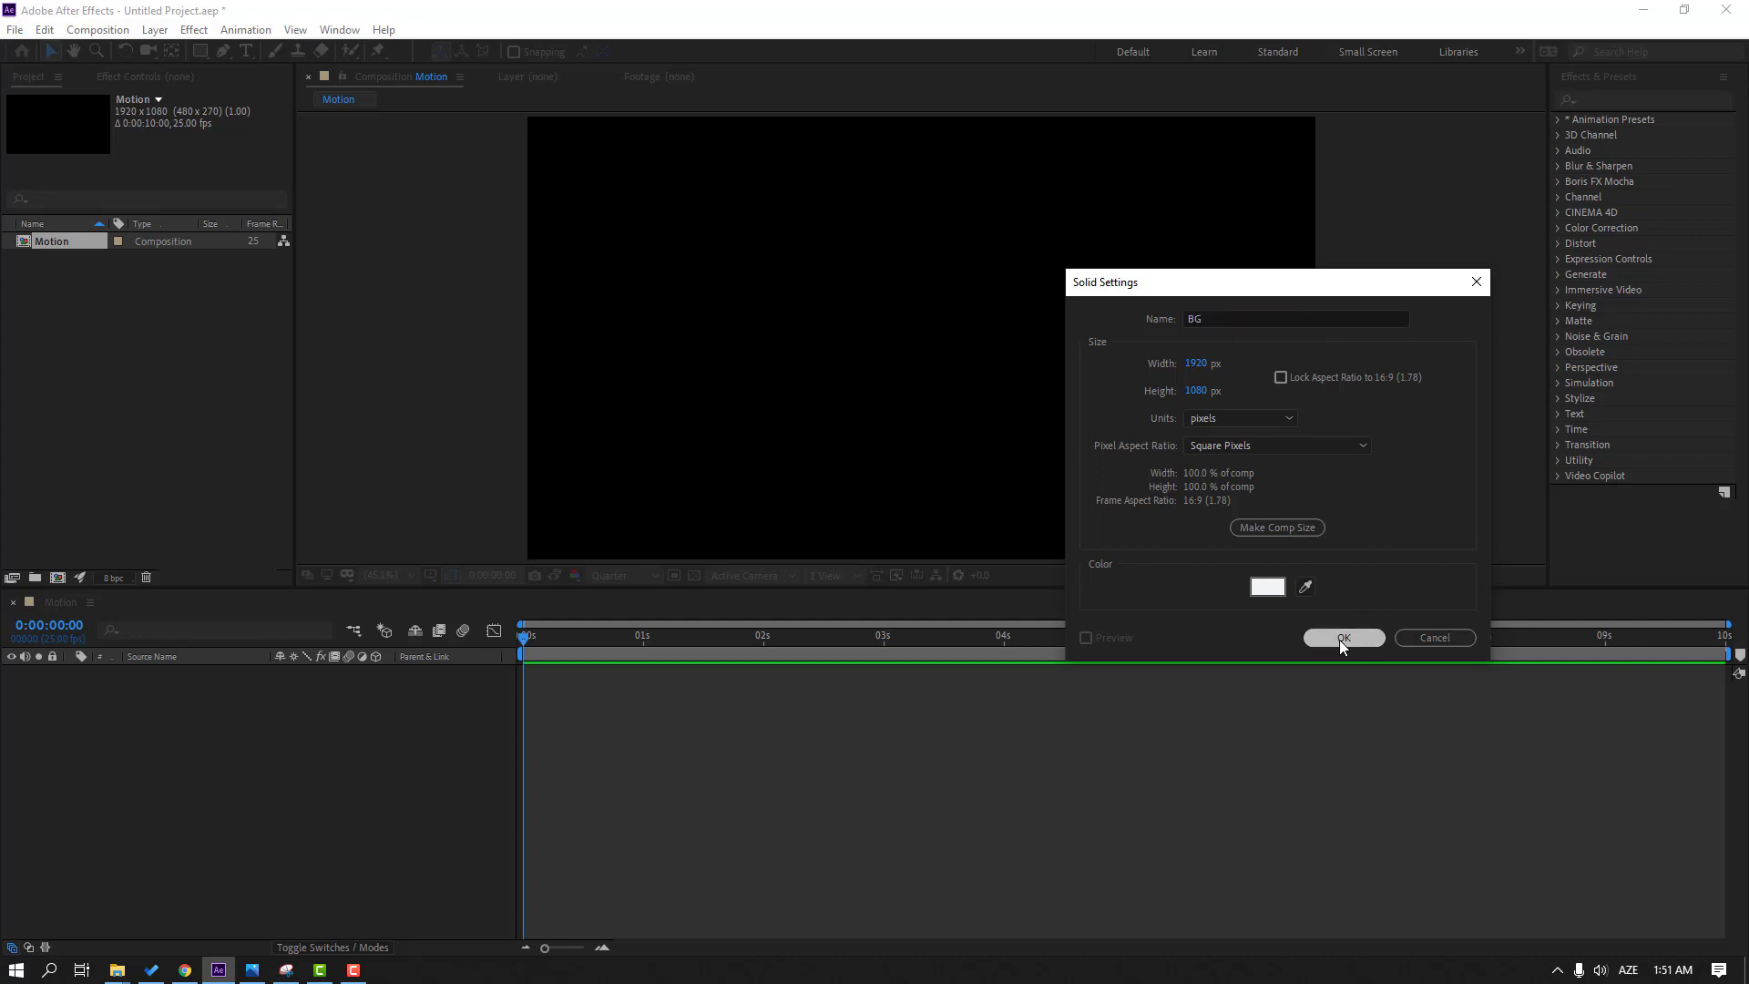
pyautogui.click(53, 671)
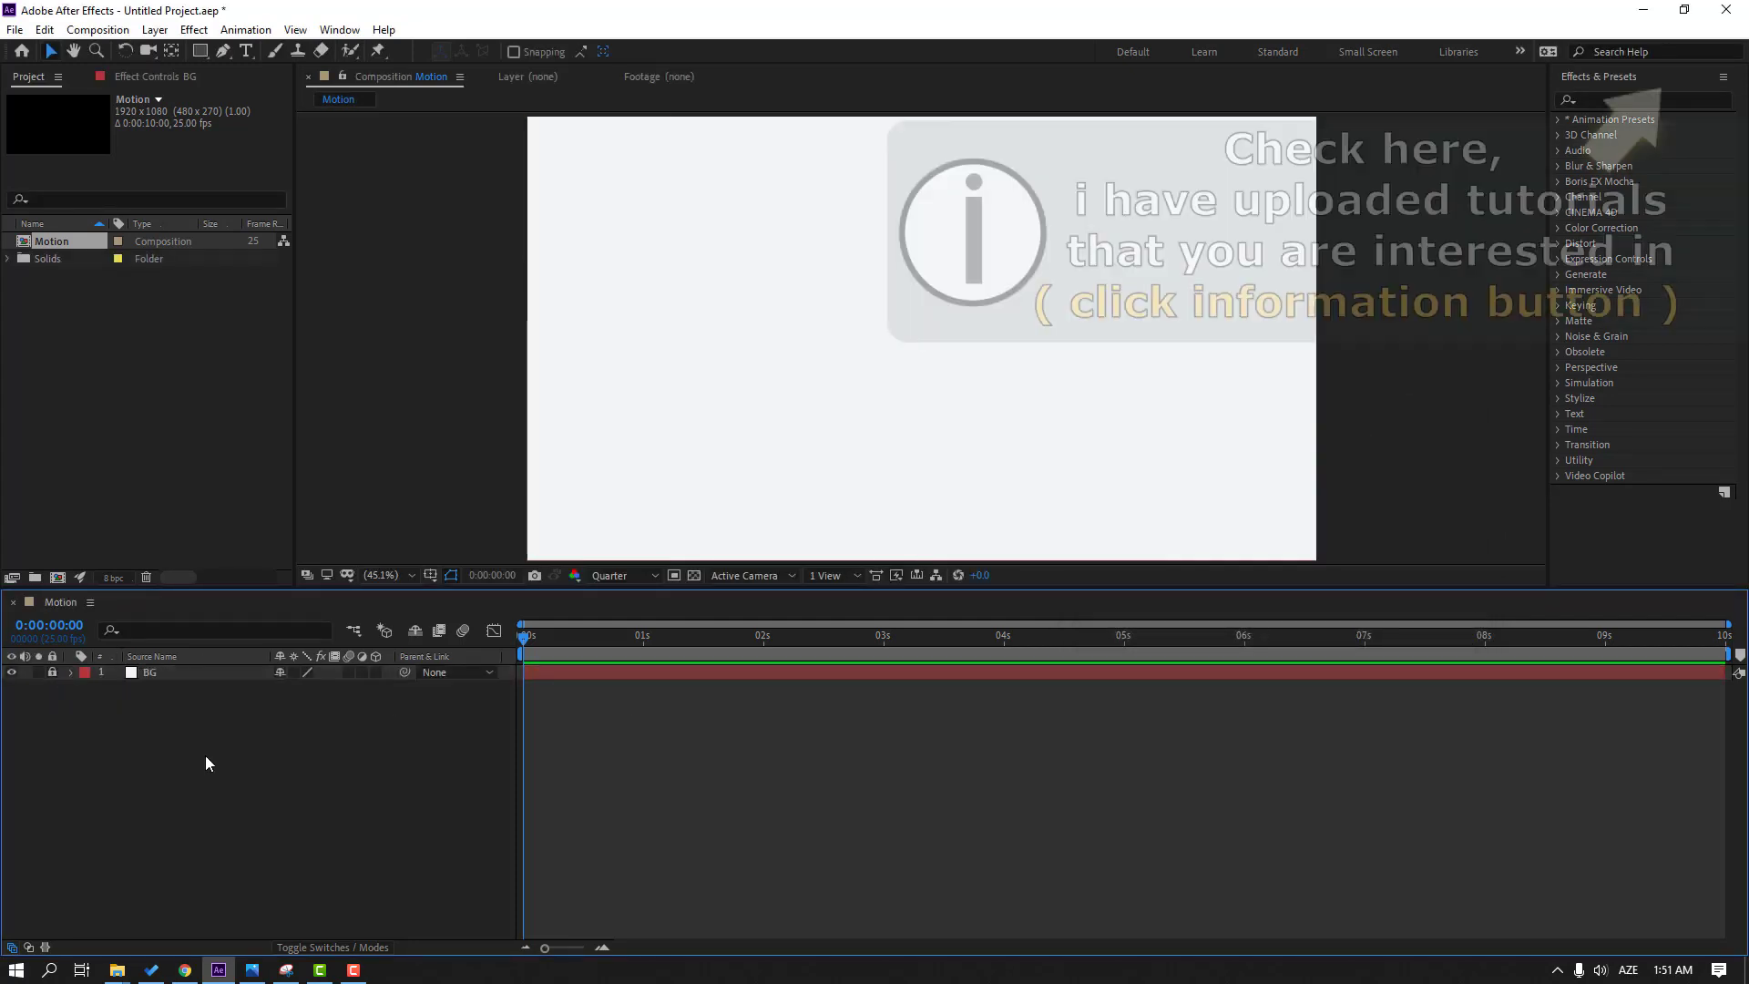
# Step: Draw a small rounded rectangle near the middle of the composition with the Rounded Rectangle Tool
pyautogui.click(201, 52)
pyautogui.click(202, 54)
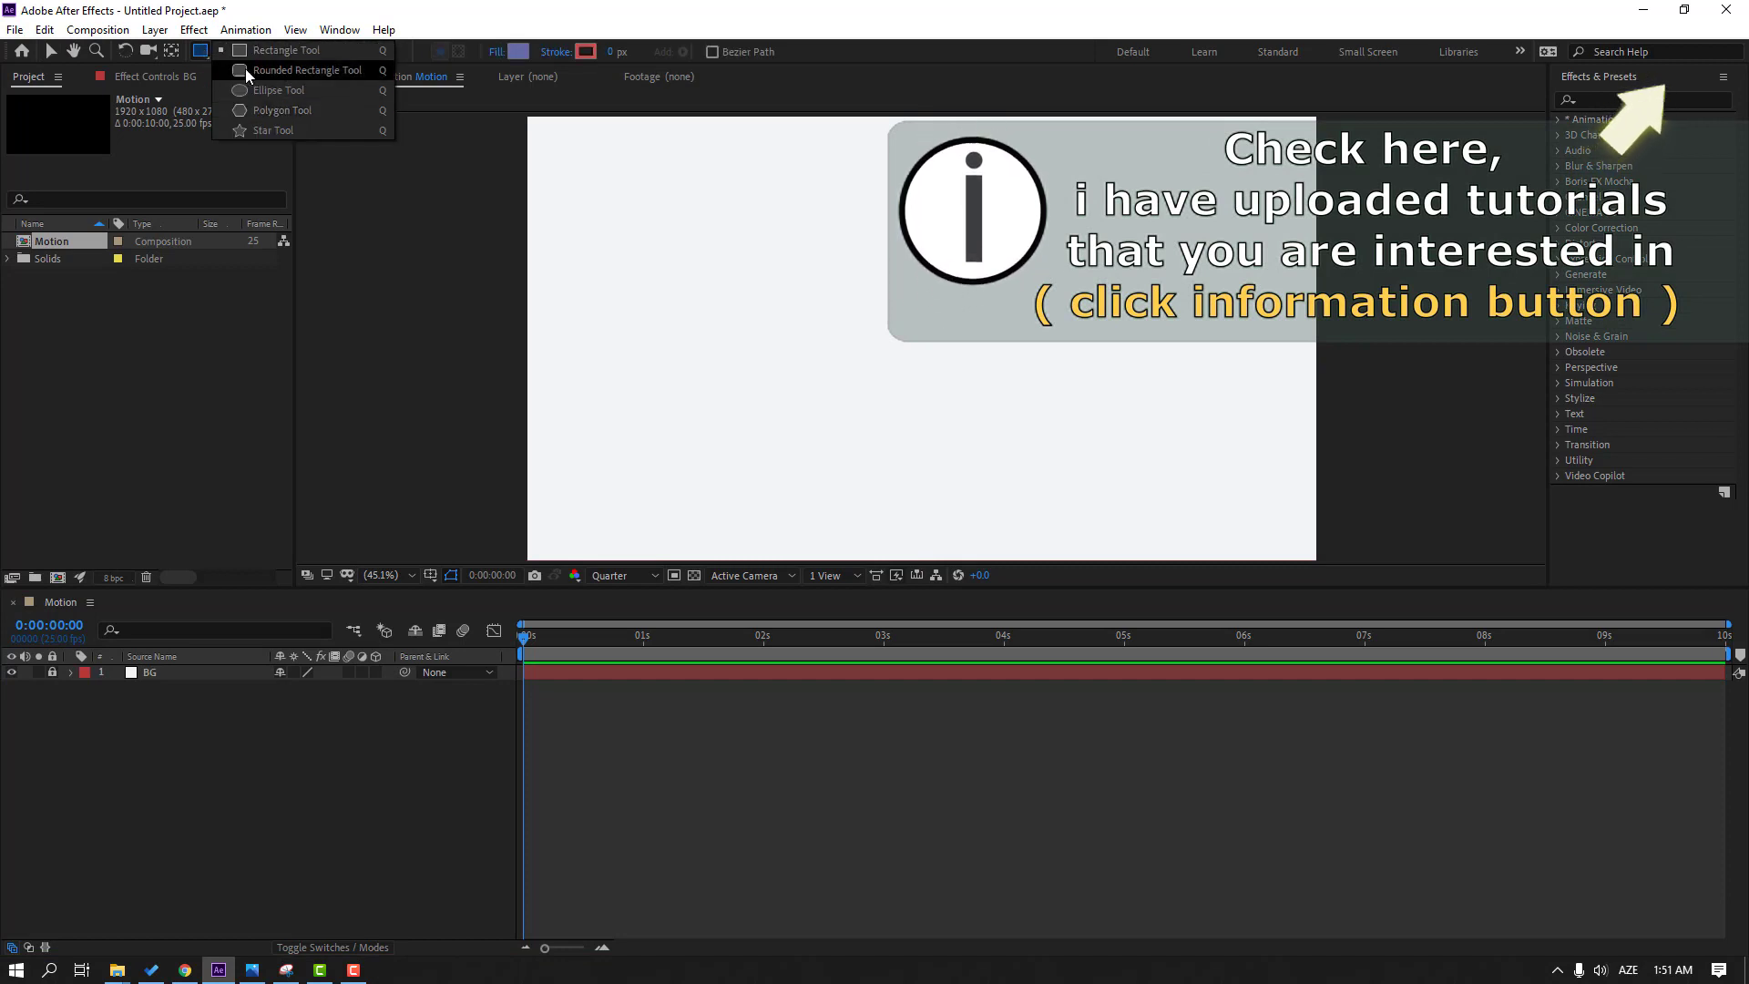
pyautogui.click(321, 68)
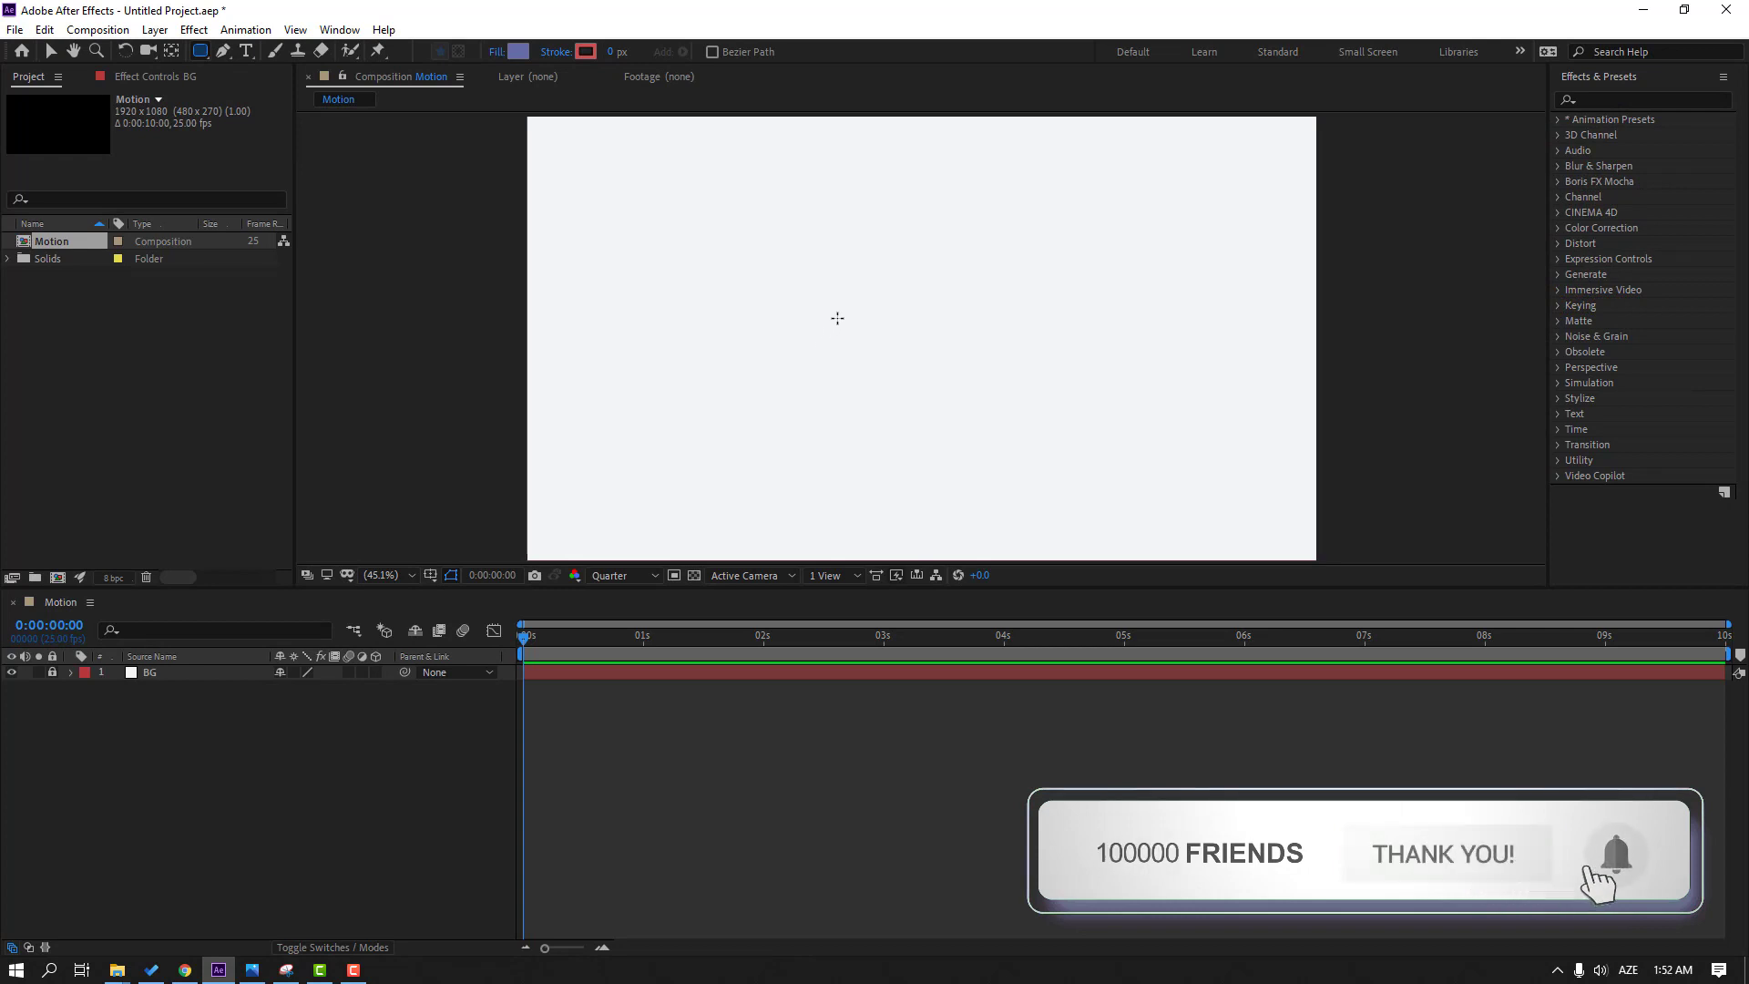
pyautogui.moveTo(841, 317)
pyautogui.mouseDown()
pyautogui.moveTo(955, 401)
pyautogui.moveTo(941, 391)
pyautogui.mouseUp()
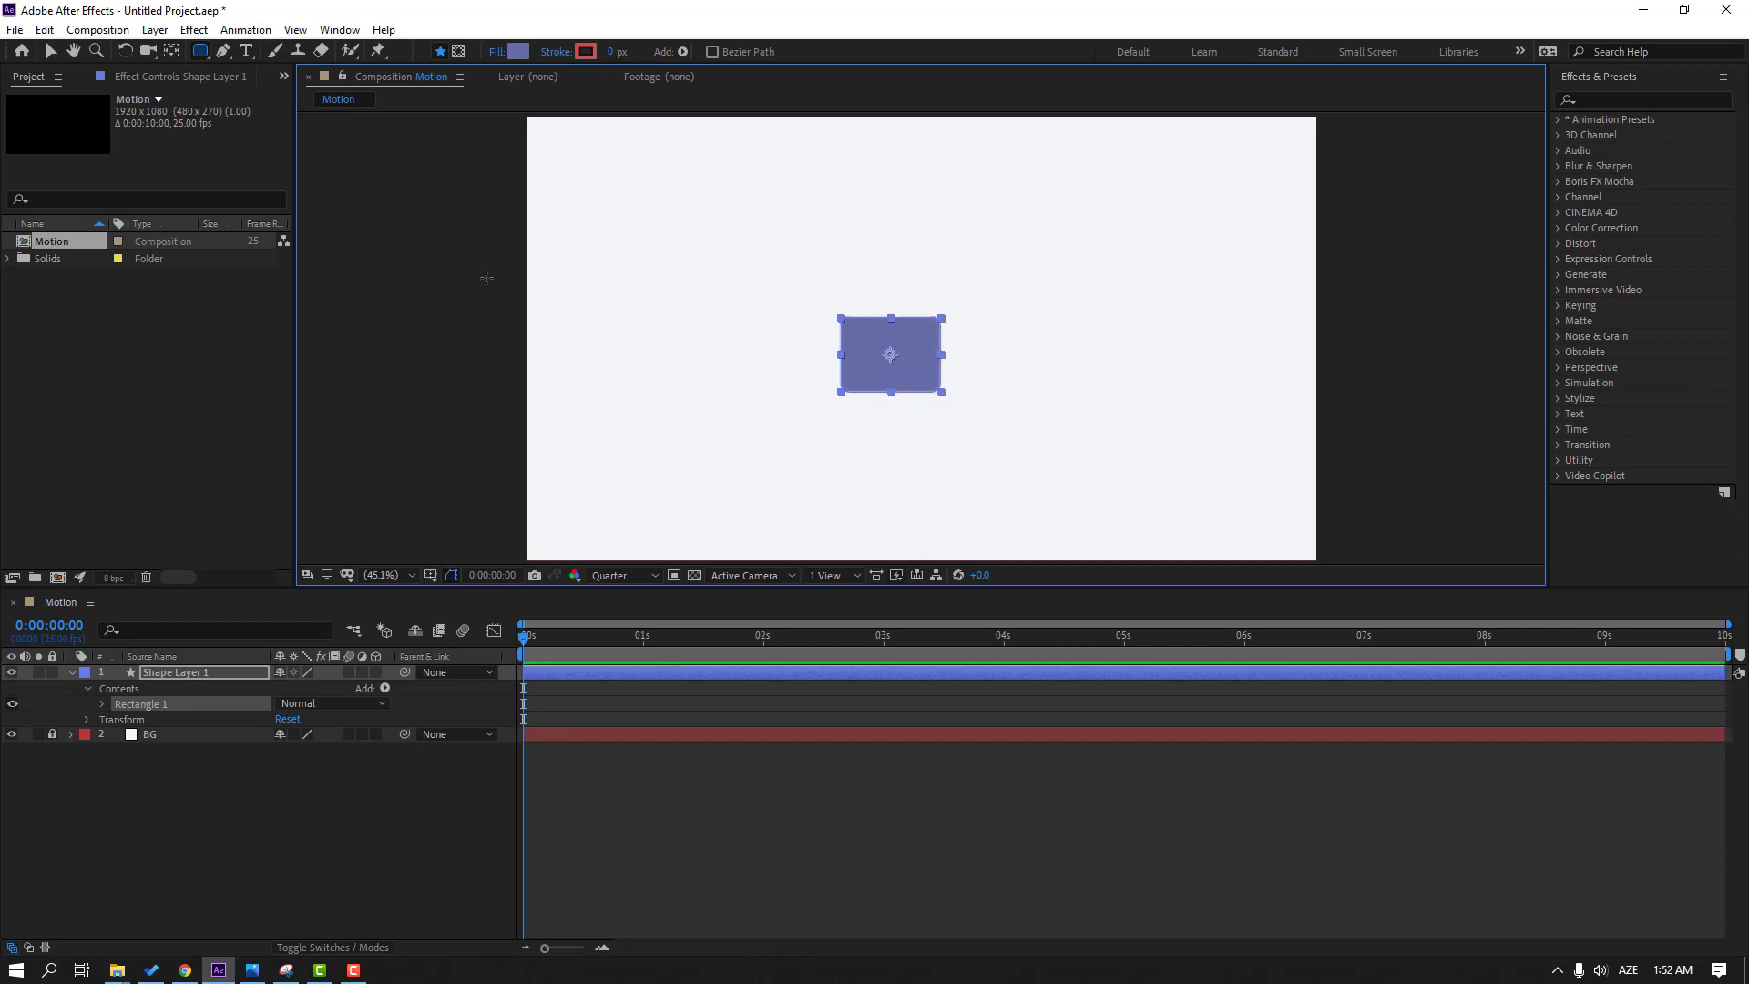
pyautogui.click(51, 54)
# Step: Collapse the new shape layer's properties and rename the layer object01
pyautogui.click(73, 671)
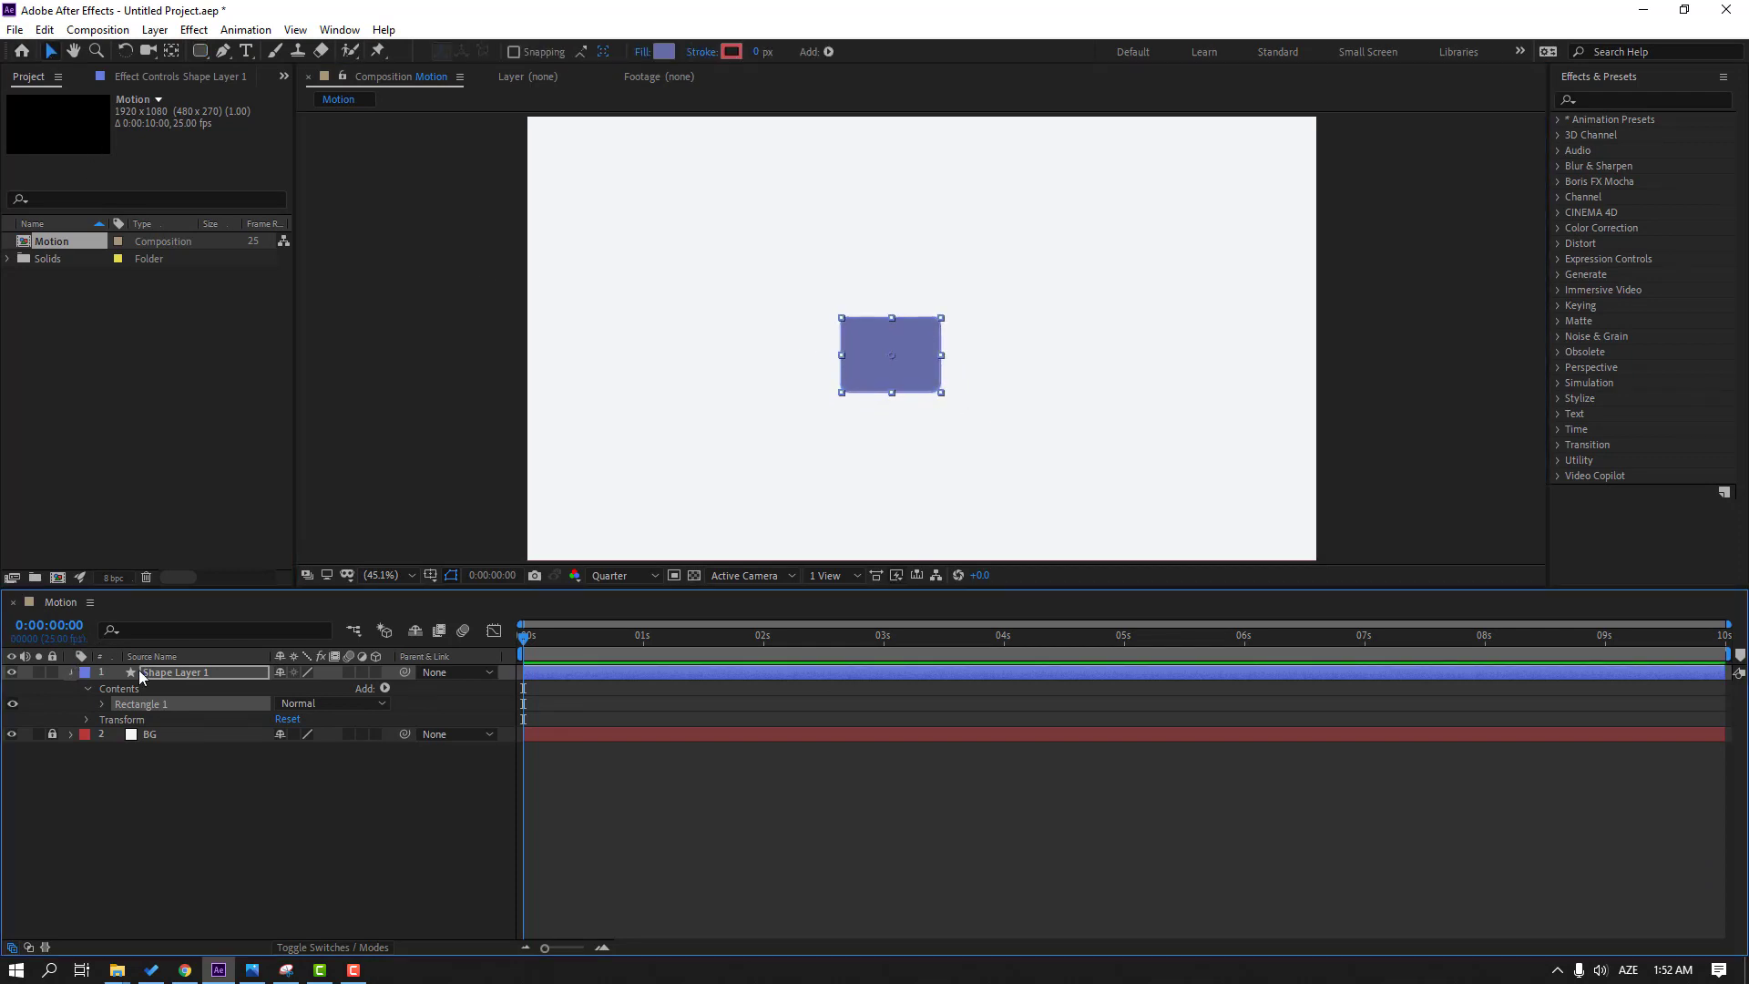
pyautogui.click(176, 670)
pyautogui.press('Return')
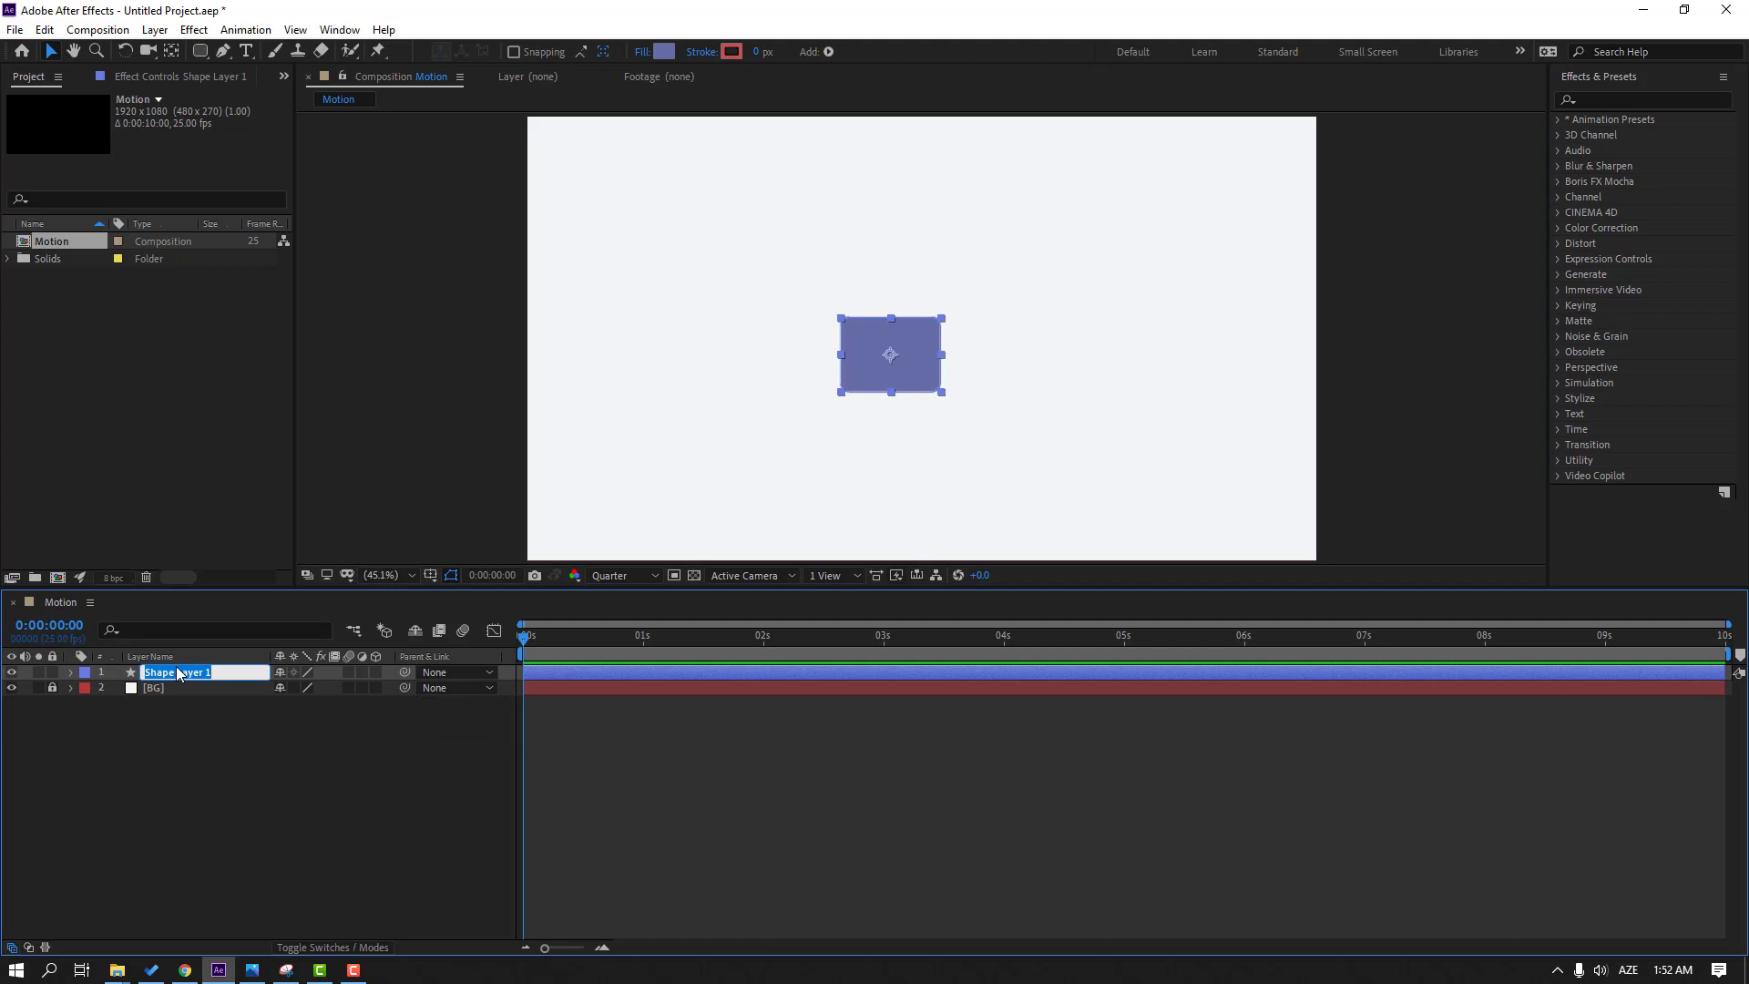
pyautogui.write('object01')
pyautogui.press('Return')
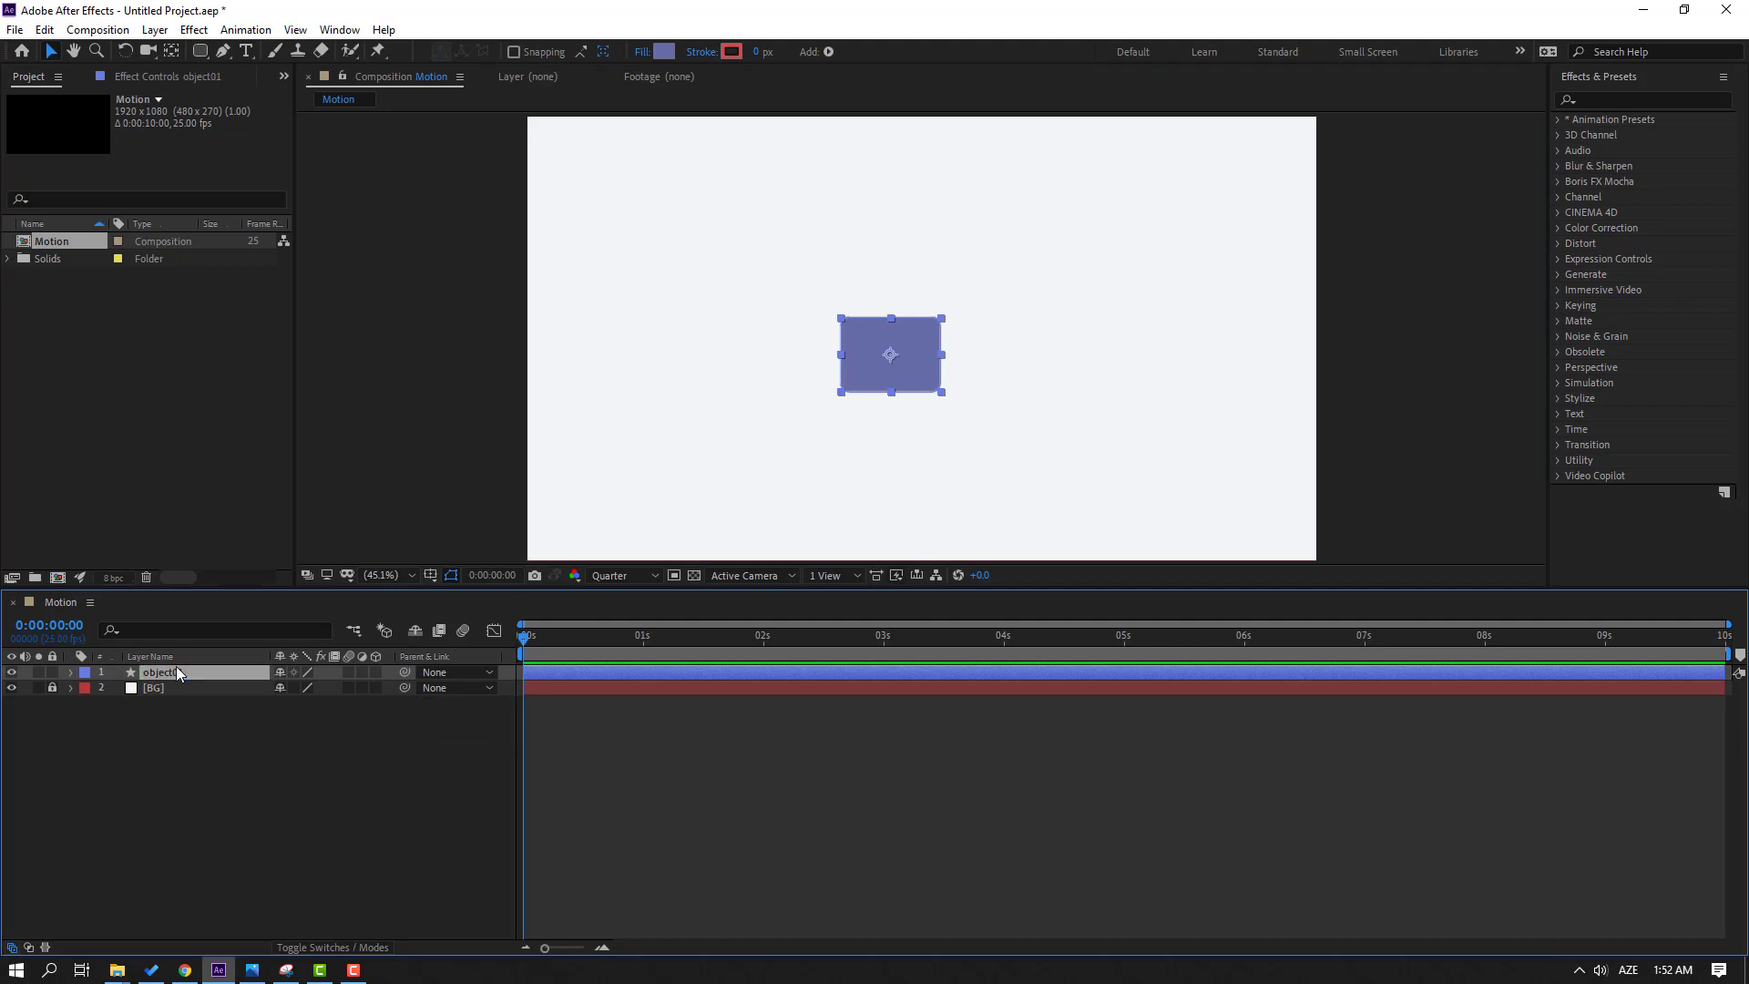
# Step: Change object01's fill colour to a bright blue
pyautogui.click(670, 52)
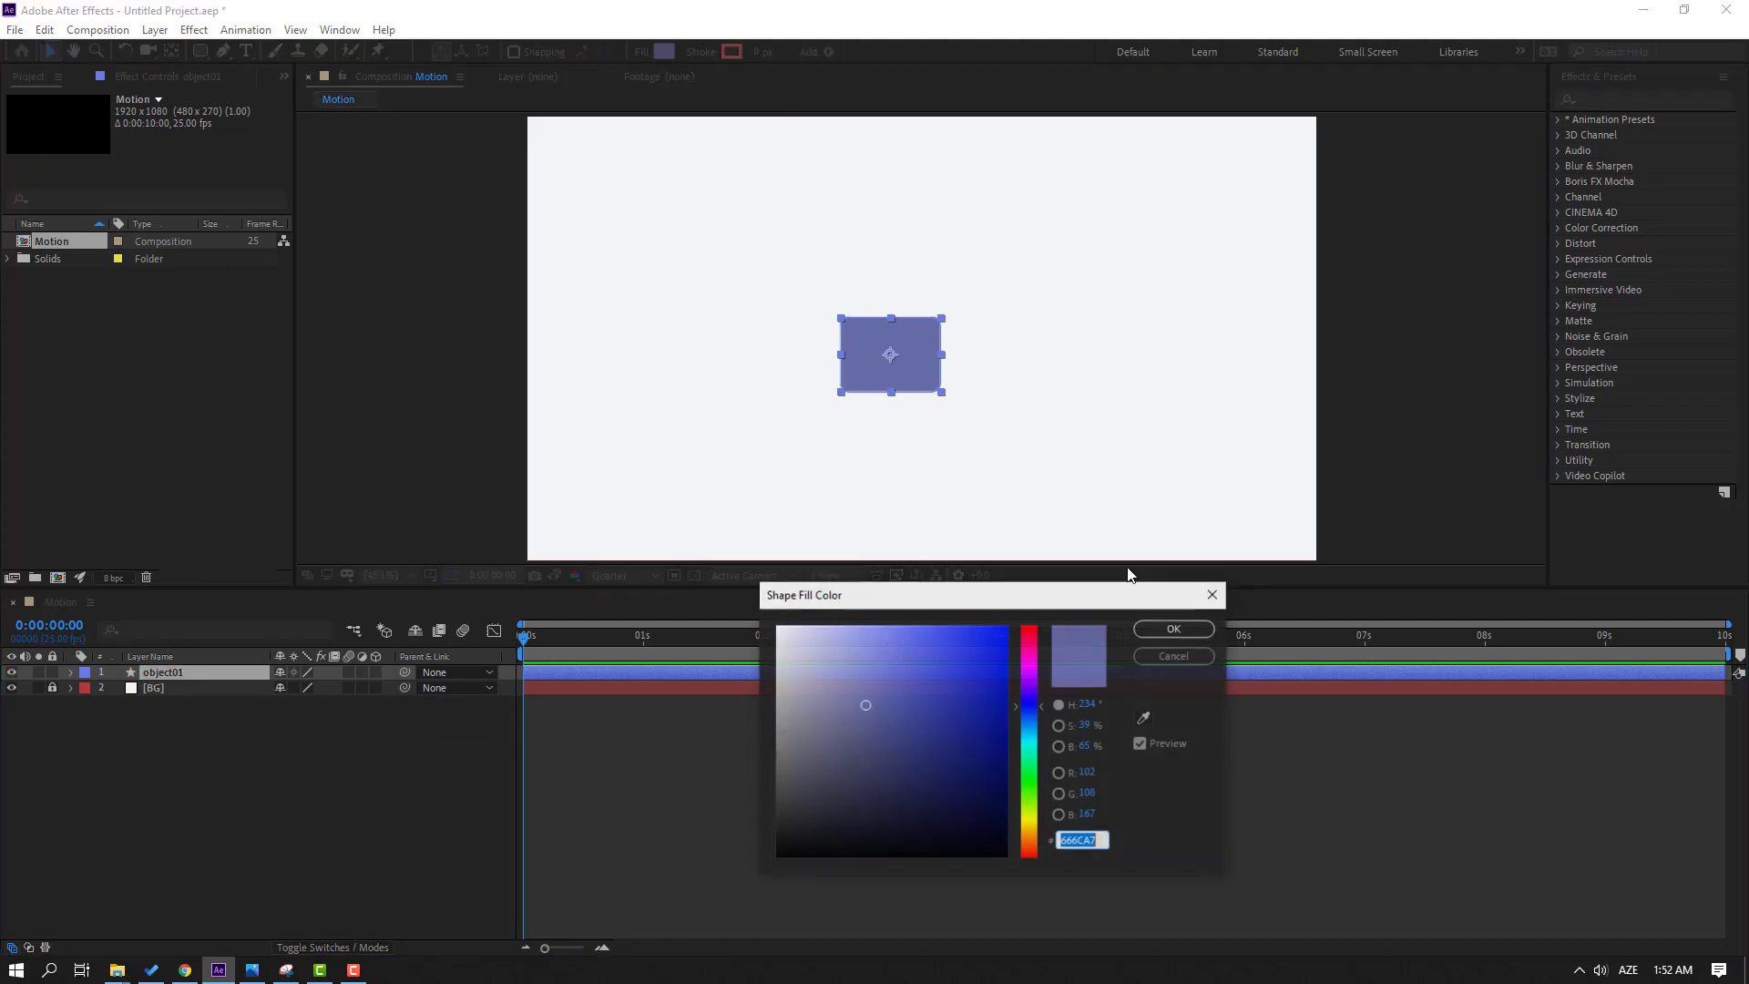
pyautogui.click(1144, 721)
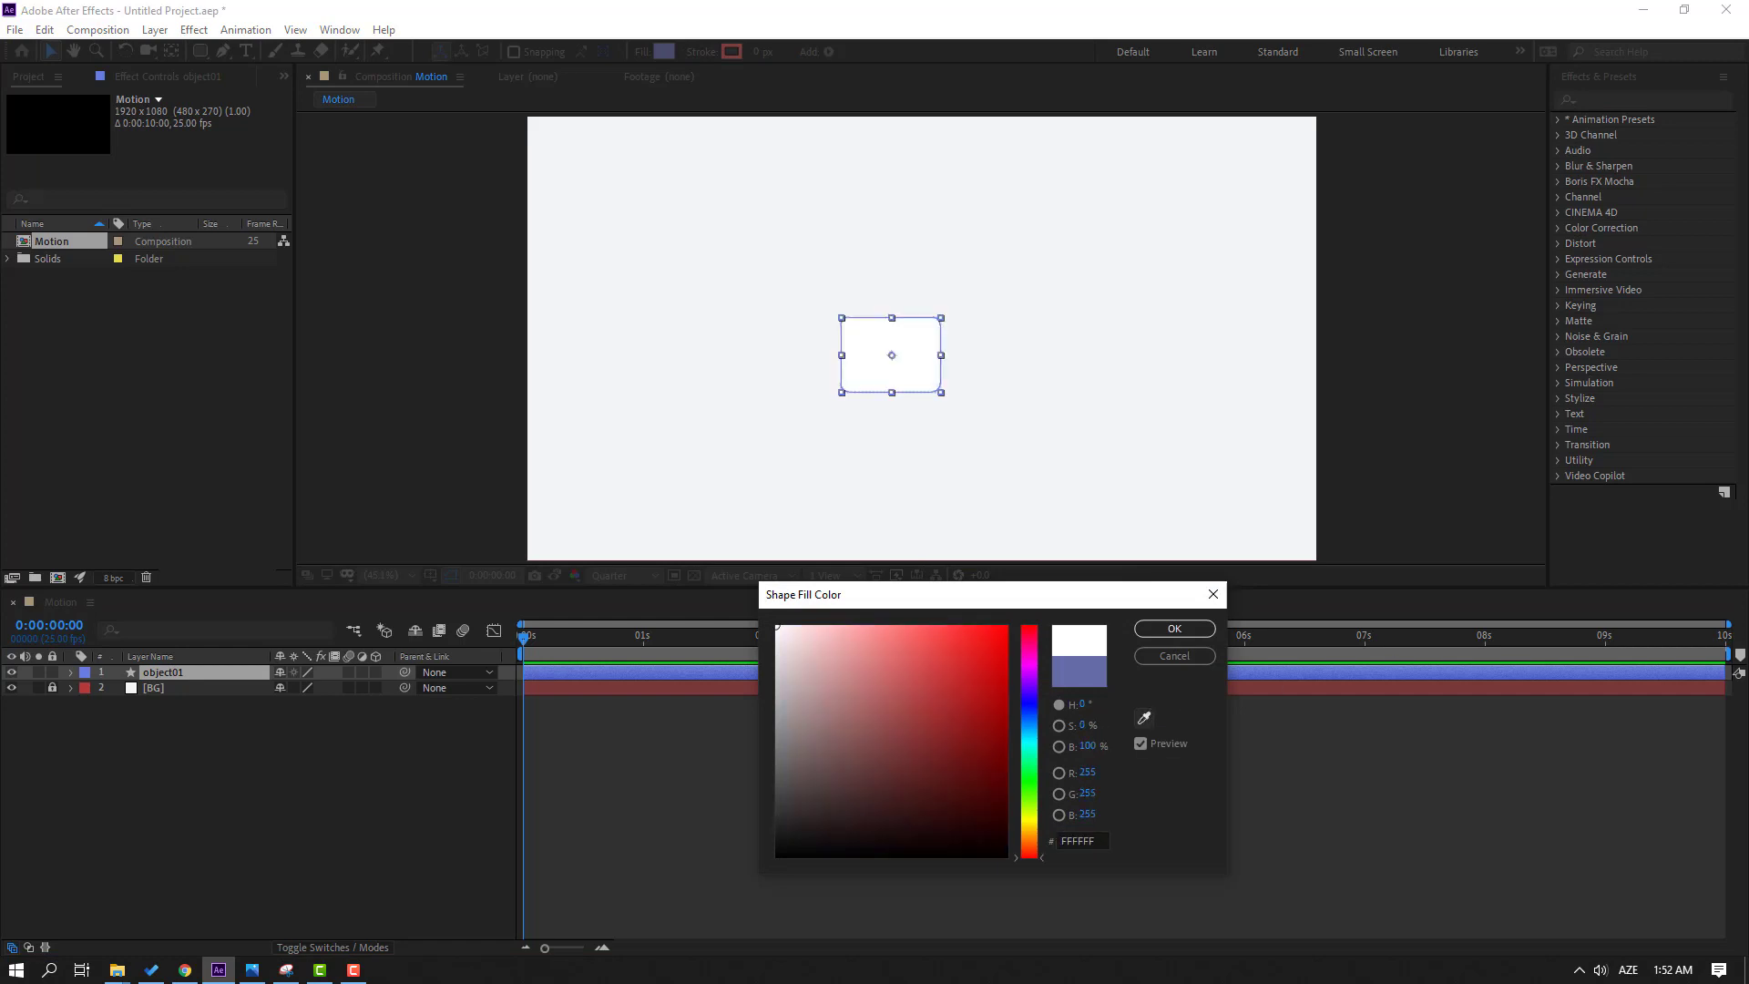
pyautogui.click(1029, 729)
pyautogui.click(1153, 633)
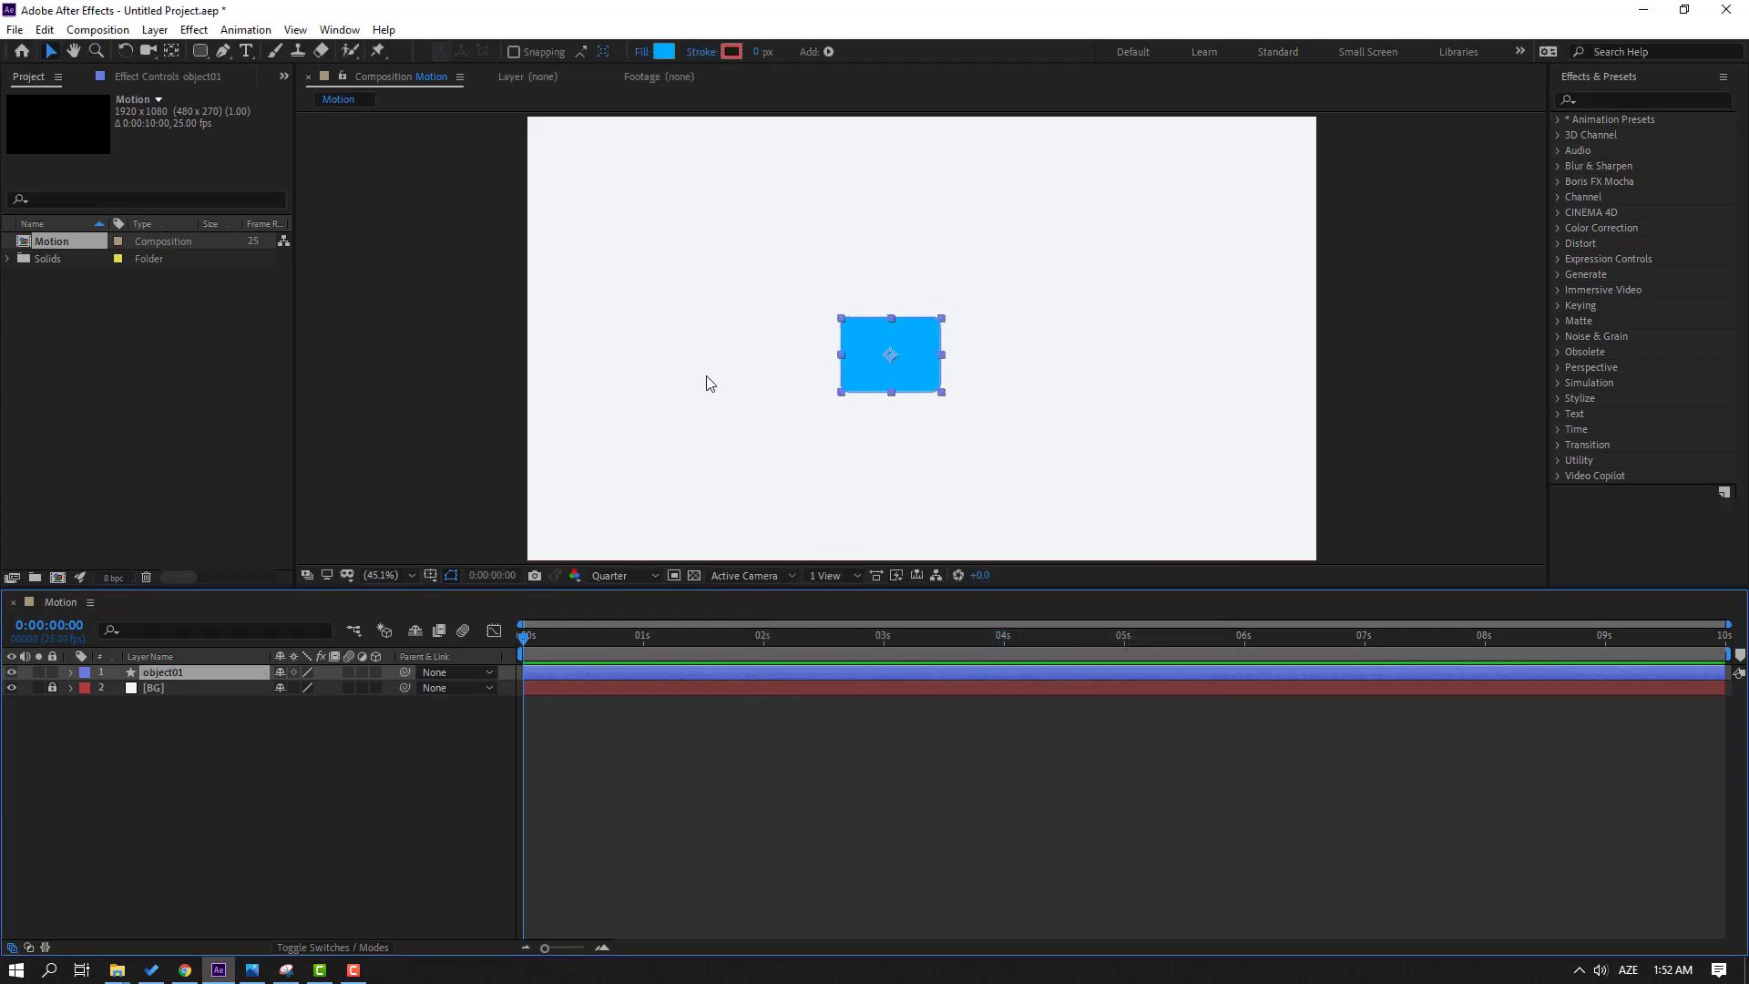
# Step: Move object01's anchor point to the middle of its bottom edge, with the preview resolution set to Full
pyautogui.scroll(4, 821, 391)
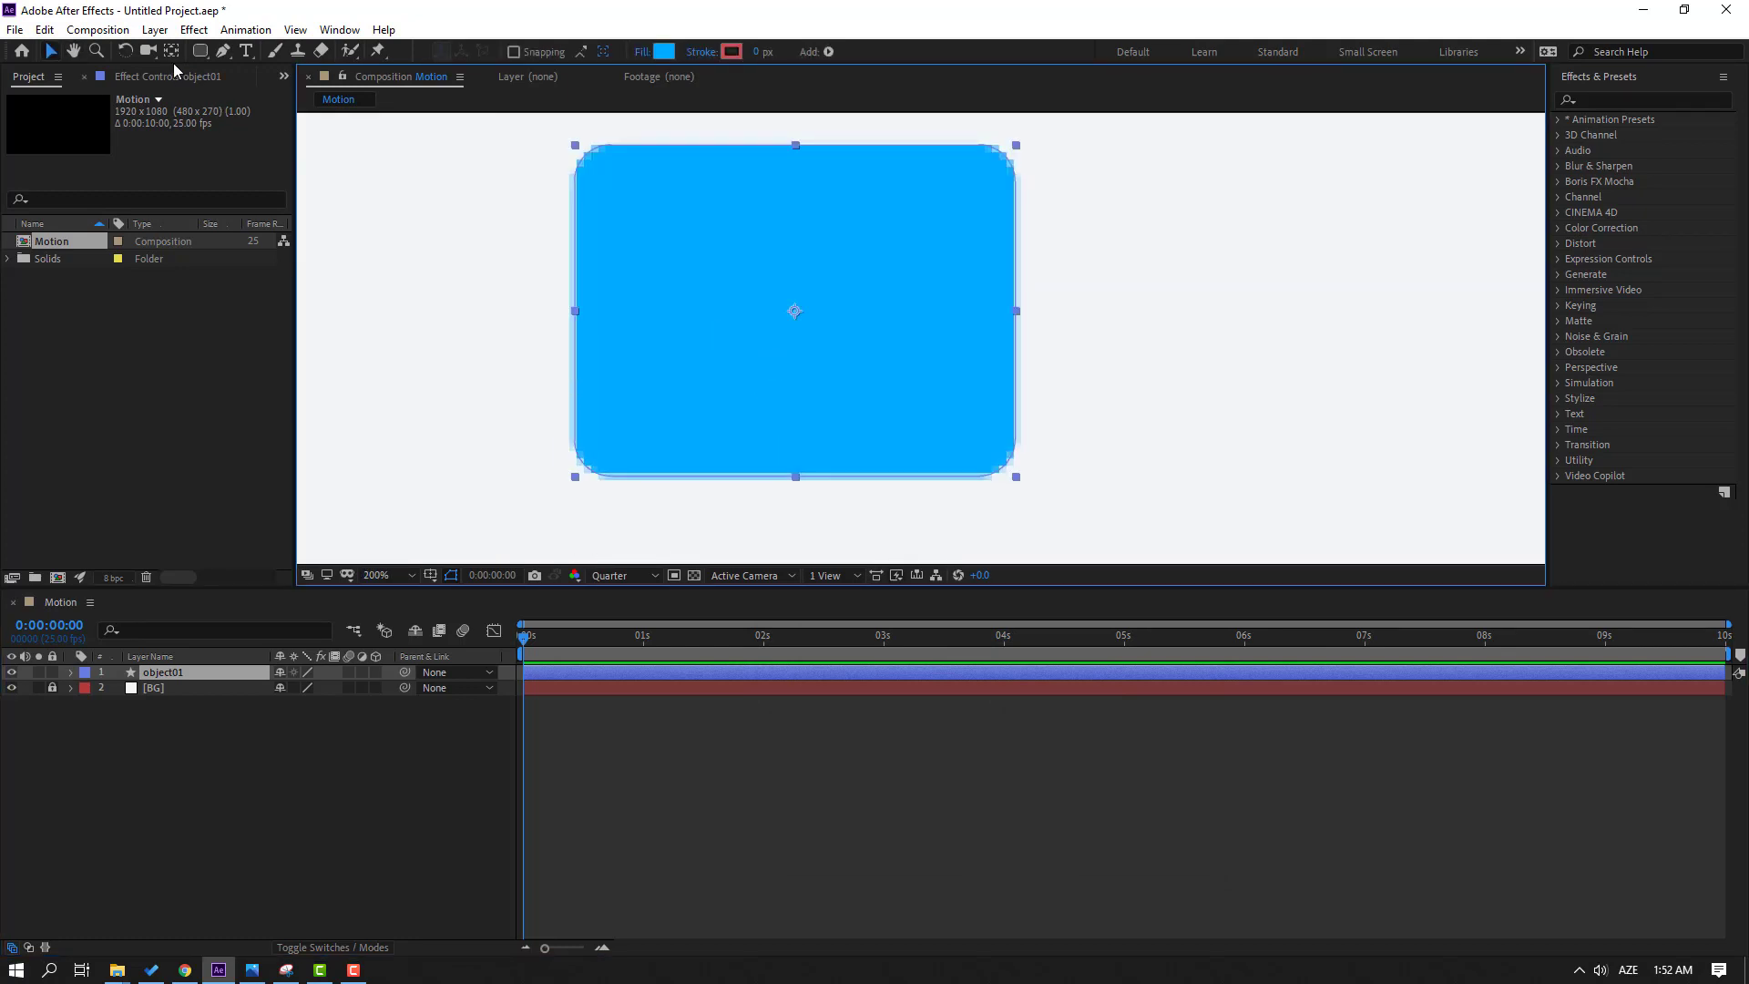
pyautogui.click(172, 57)
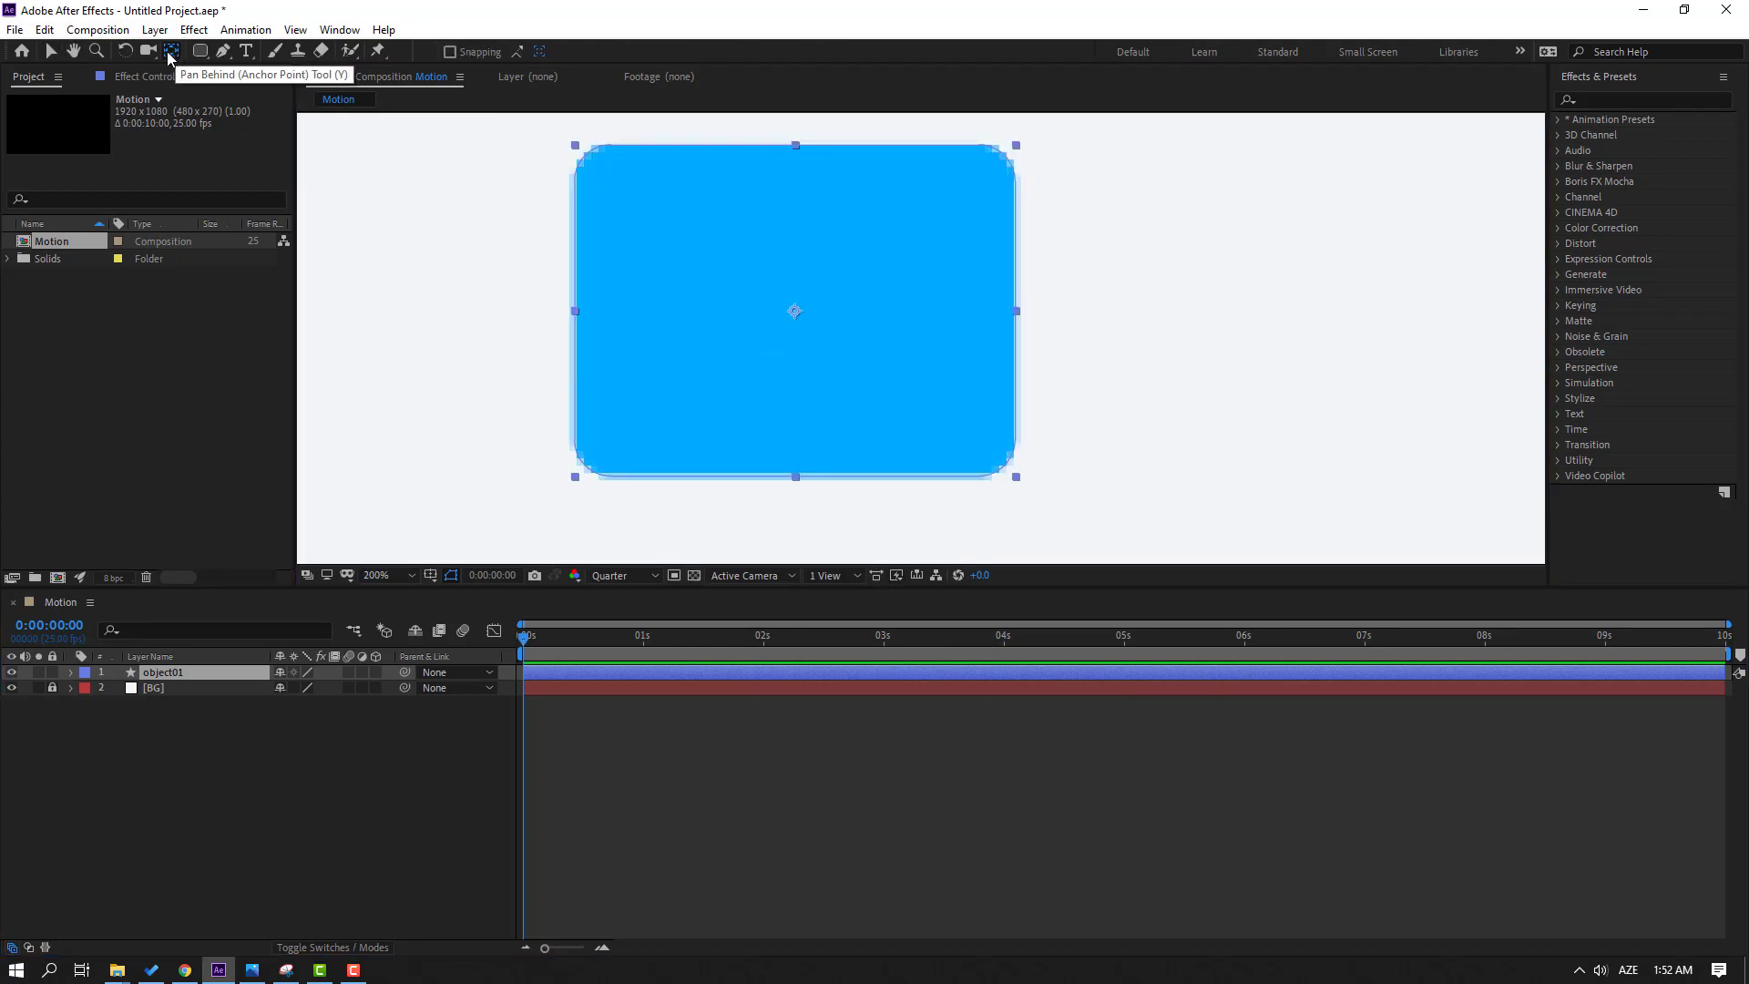
pyautogui.scroll(2, 860, 281)
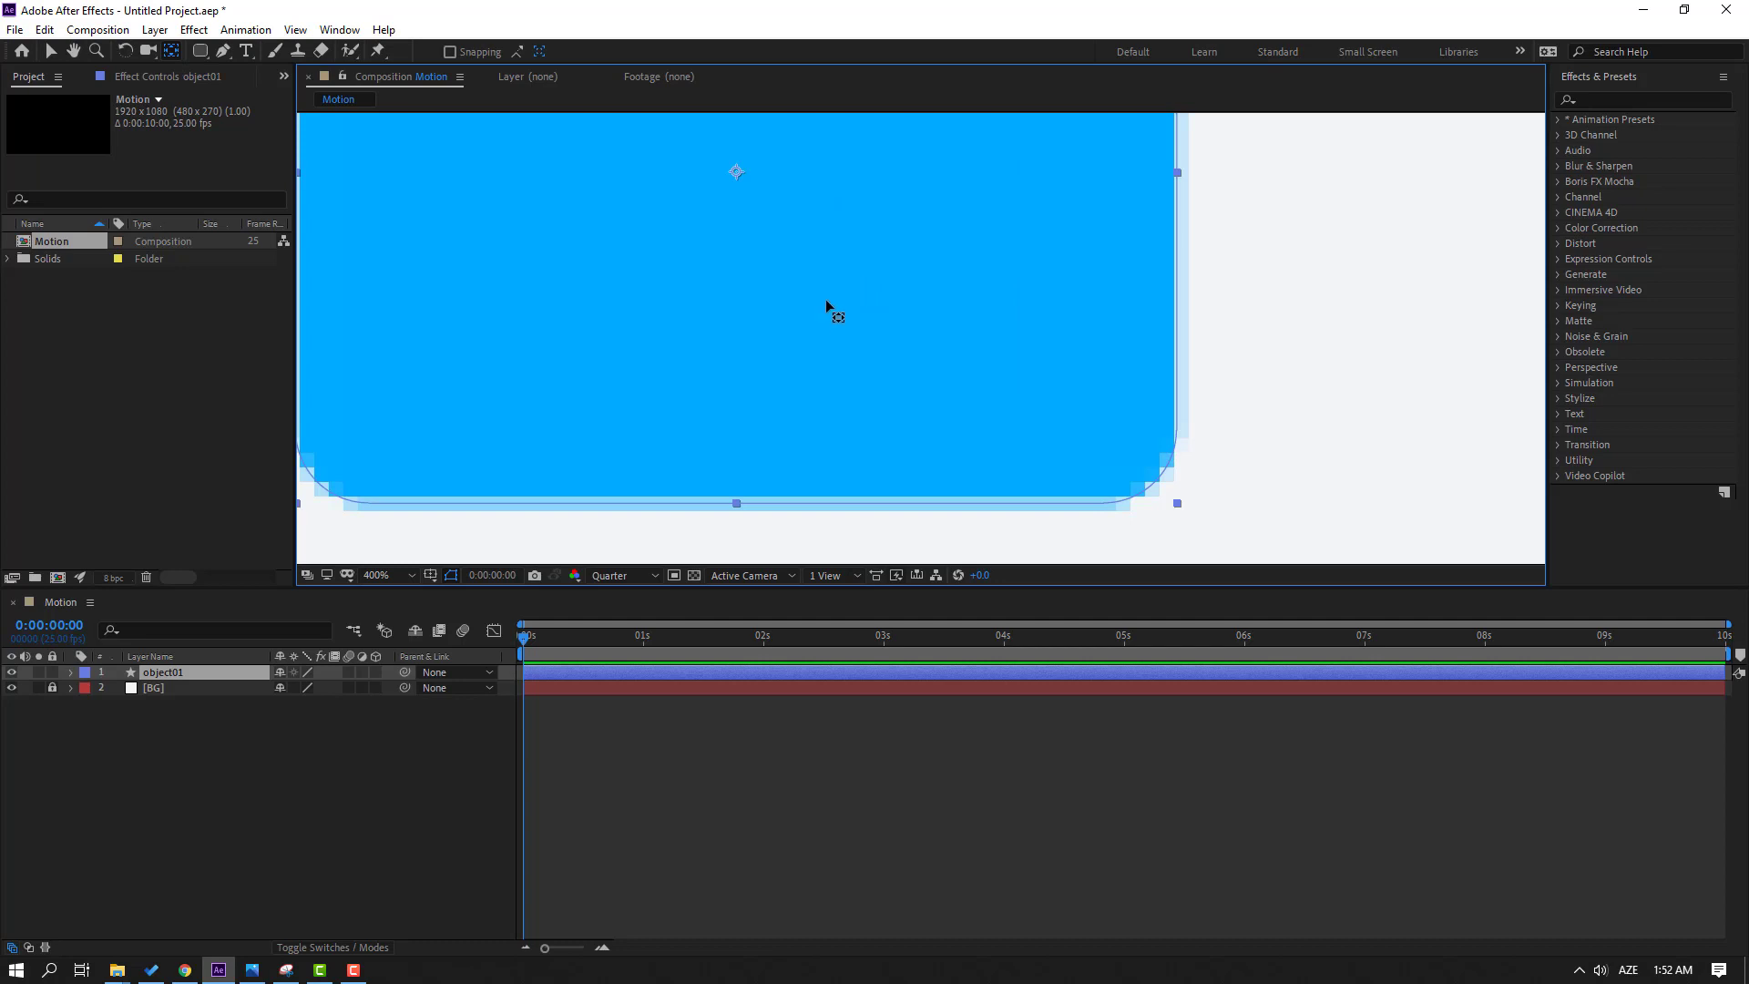
pyautogui.moveTo(736, 171); pyautogui.dragTo(736, 498)
pyautogui.click(624, 575)
pyautogui.click(630, 618)
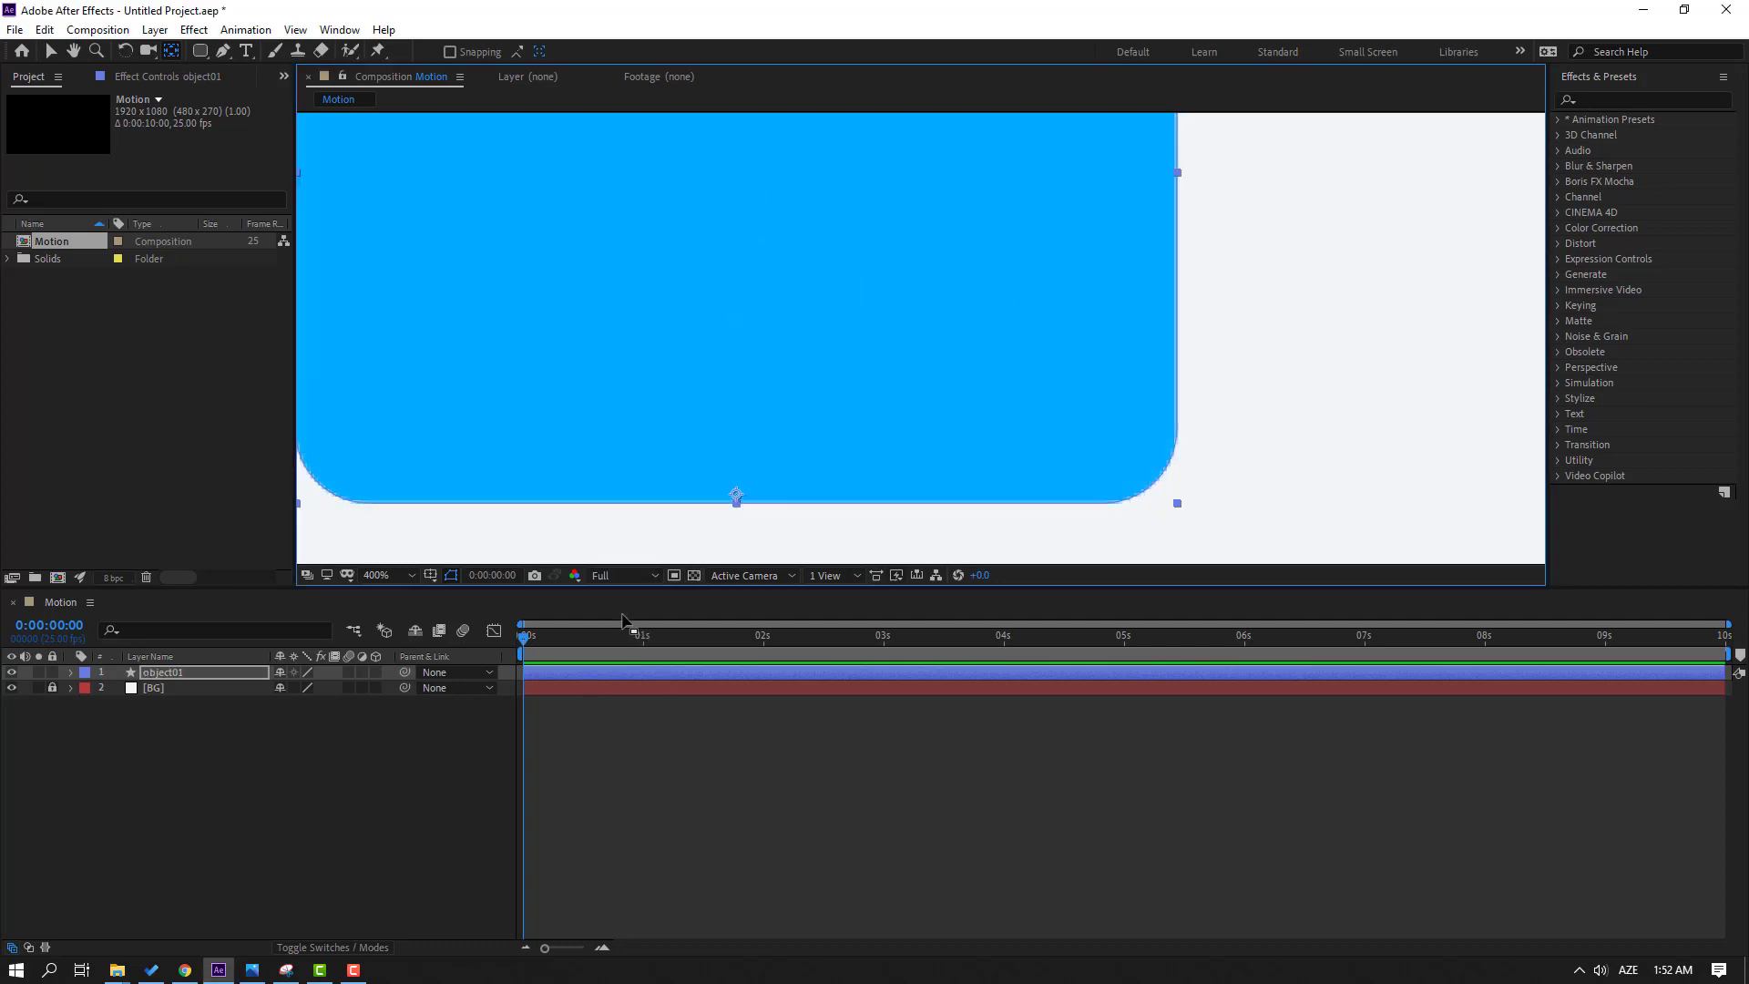
pyautogui.scroll(1, 734, 506)
pyautogui.moveTo(791, 371); pyautogui.dragTo(911, 137)
pyautogui.scroll(1, 678, 342)
pyautogui.moveTo(660, 283); pyautogui.dragTo(929, 318)
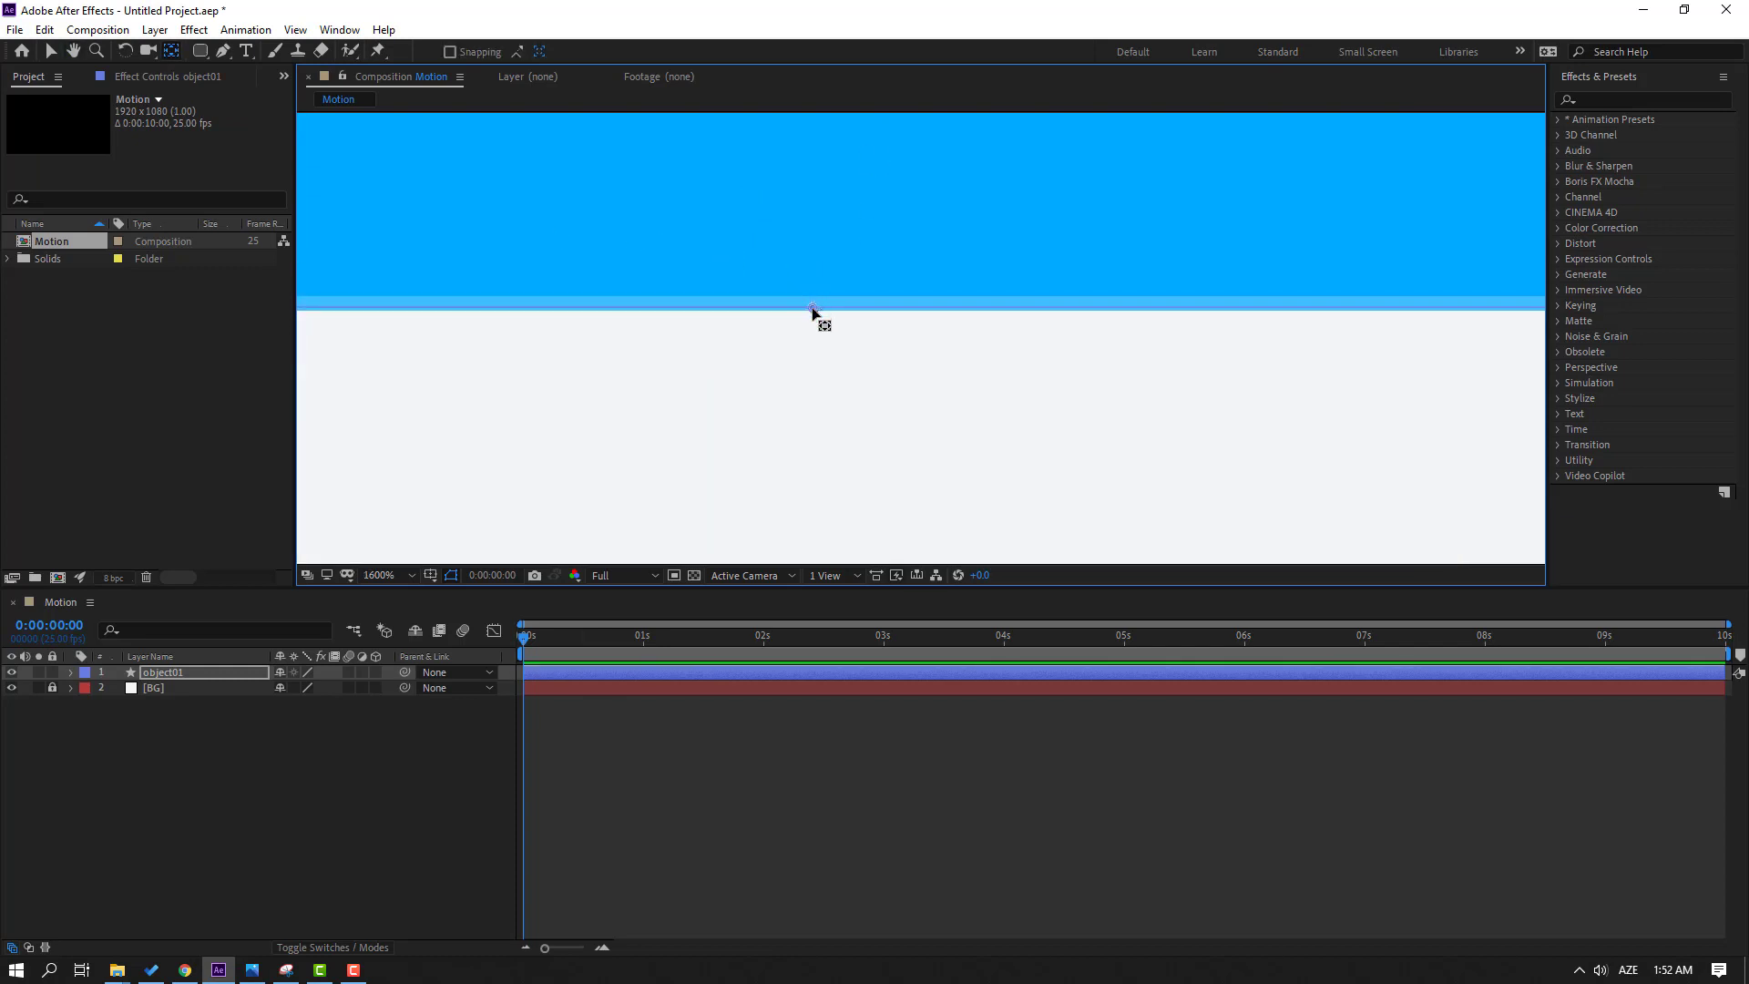
pyautogui.press(',')
pyautogui.press(',')
pyautogui.press(',')
pyautogui.press(',')
pyautogui.press(',')
pyautogui.press(',')
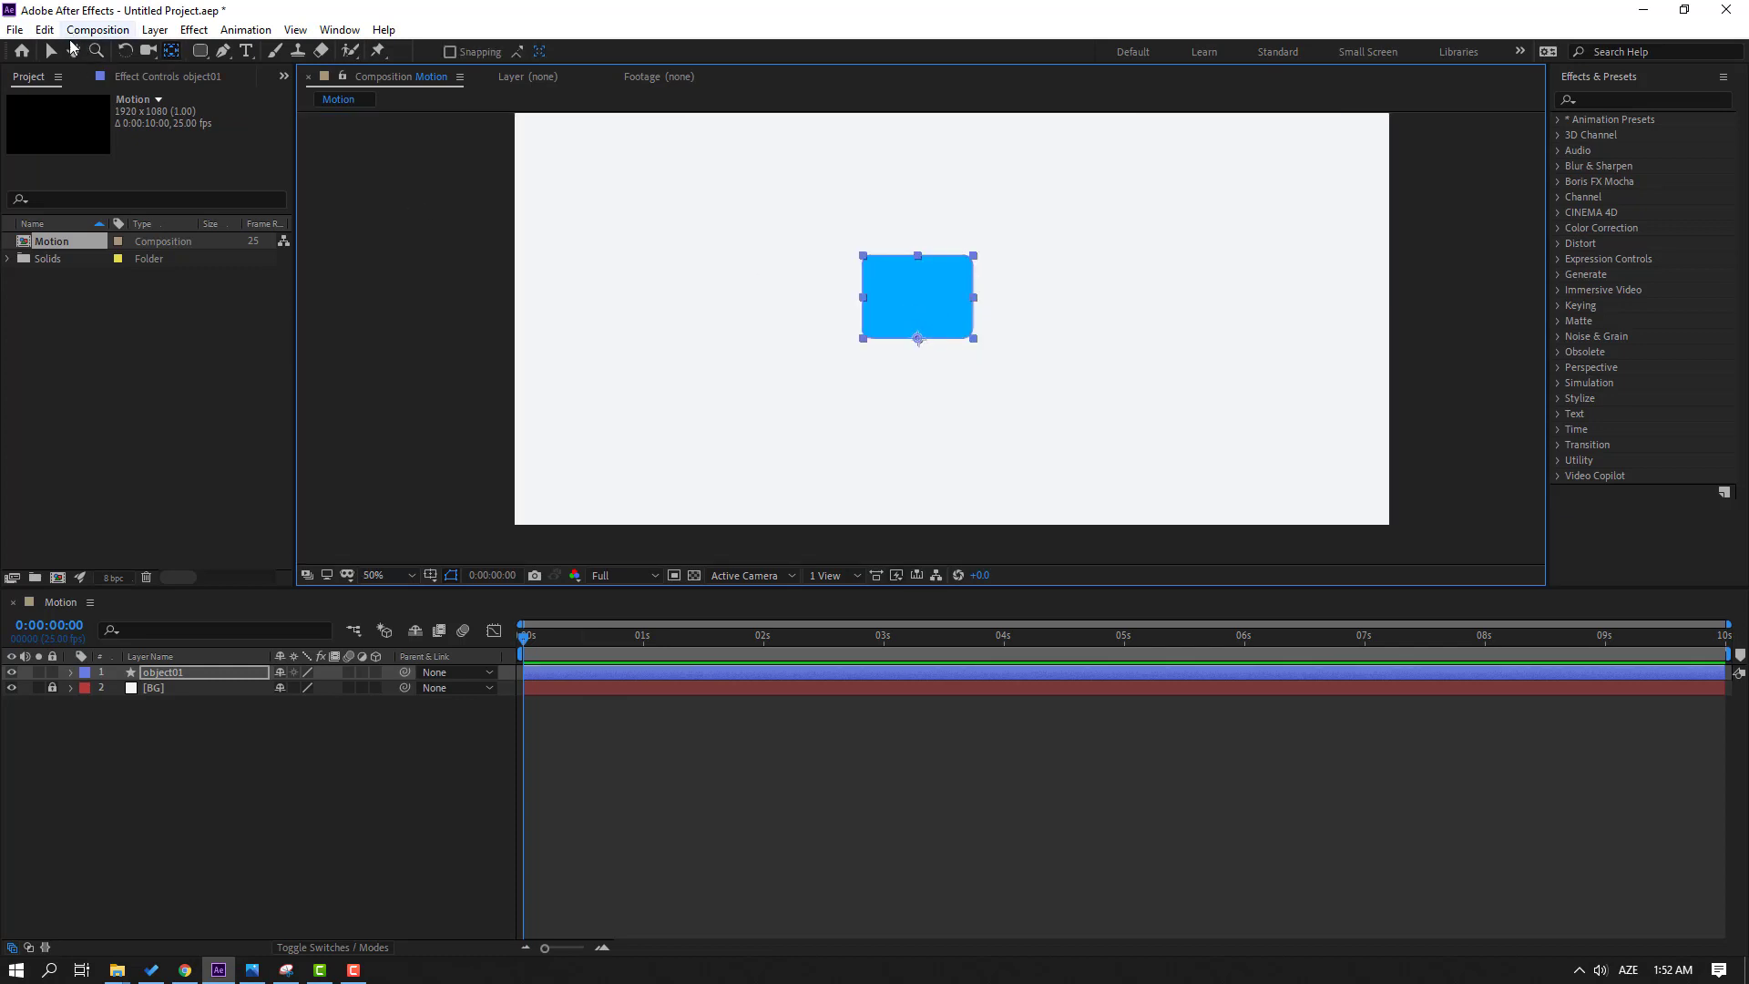
pyautogui.click(50, 51)
pyautogui.click(364, 805)
# Step: Move object01 down into the lower part of the frame and centre it horizontally
pyautogui.click(168, 675)
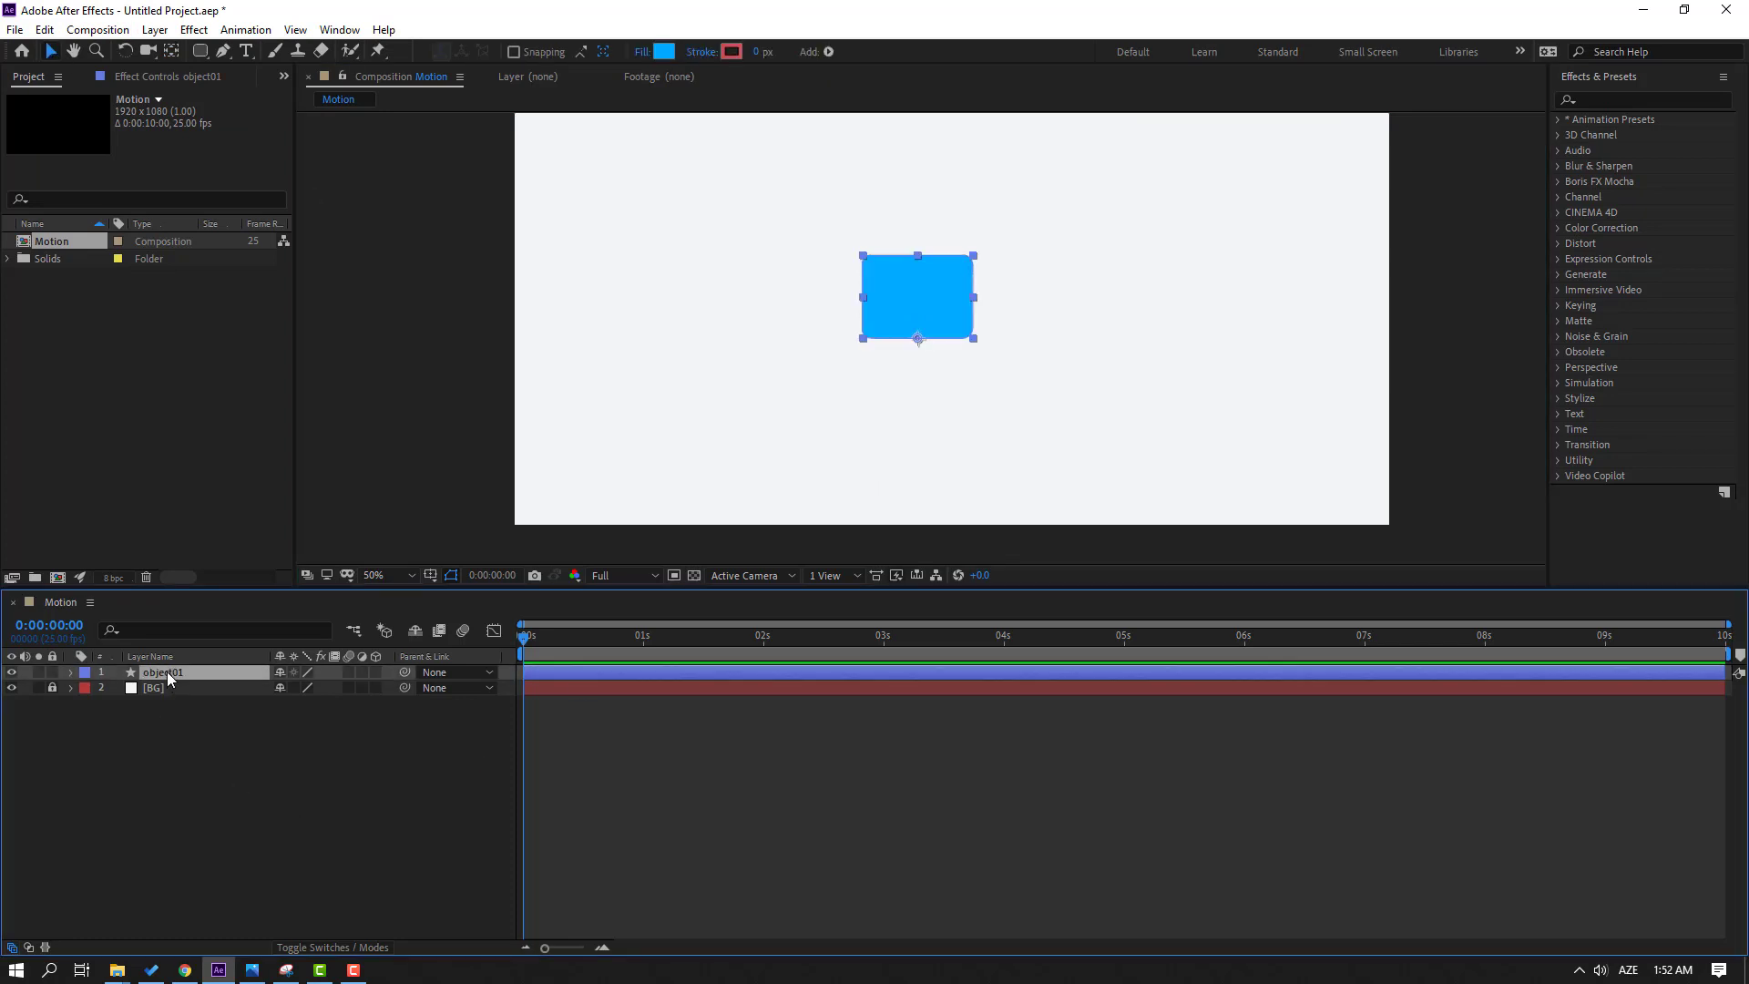
pyautogui.hotkey('shift', 'Down')
pyautogui.hotkey('shift', 'Down')
pyautogui.hotkey('shift', 'Down')
pyautogui.hotkey('shift', 'Down')
pyautogui.hotkey('shift', 'Down')
pyautogui.hotkey('shift', 'Down')
pyautogui.hotkey('shift', 'Down')
pyautogui.hotkey('shift', 'Down')
pyautogui.hotkey('shift', 'Down')
pyautogui.hotkey('shift', 'Down')
pyautogui.hotkey('shift', 'Down')
pyautogui.hotkey('shift', 'Down')
pyautogui.hotkey('shift', 'Down')
pyautogui.hotkey('shift', 'Down')
pyautogui.hotkey('shift', 'Down')
pyautogui.hotkey('shift', 'Down')
pyautogui.hotkey('shift', 'Down')
pyautogui.hotkey('shift', 'Down')
pyautogui.hotkey('shift', 'Down')
pyautogui.hotkey('shift', 'Down')
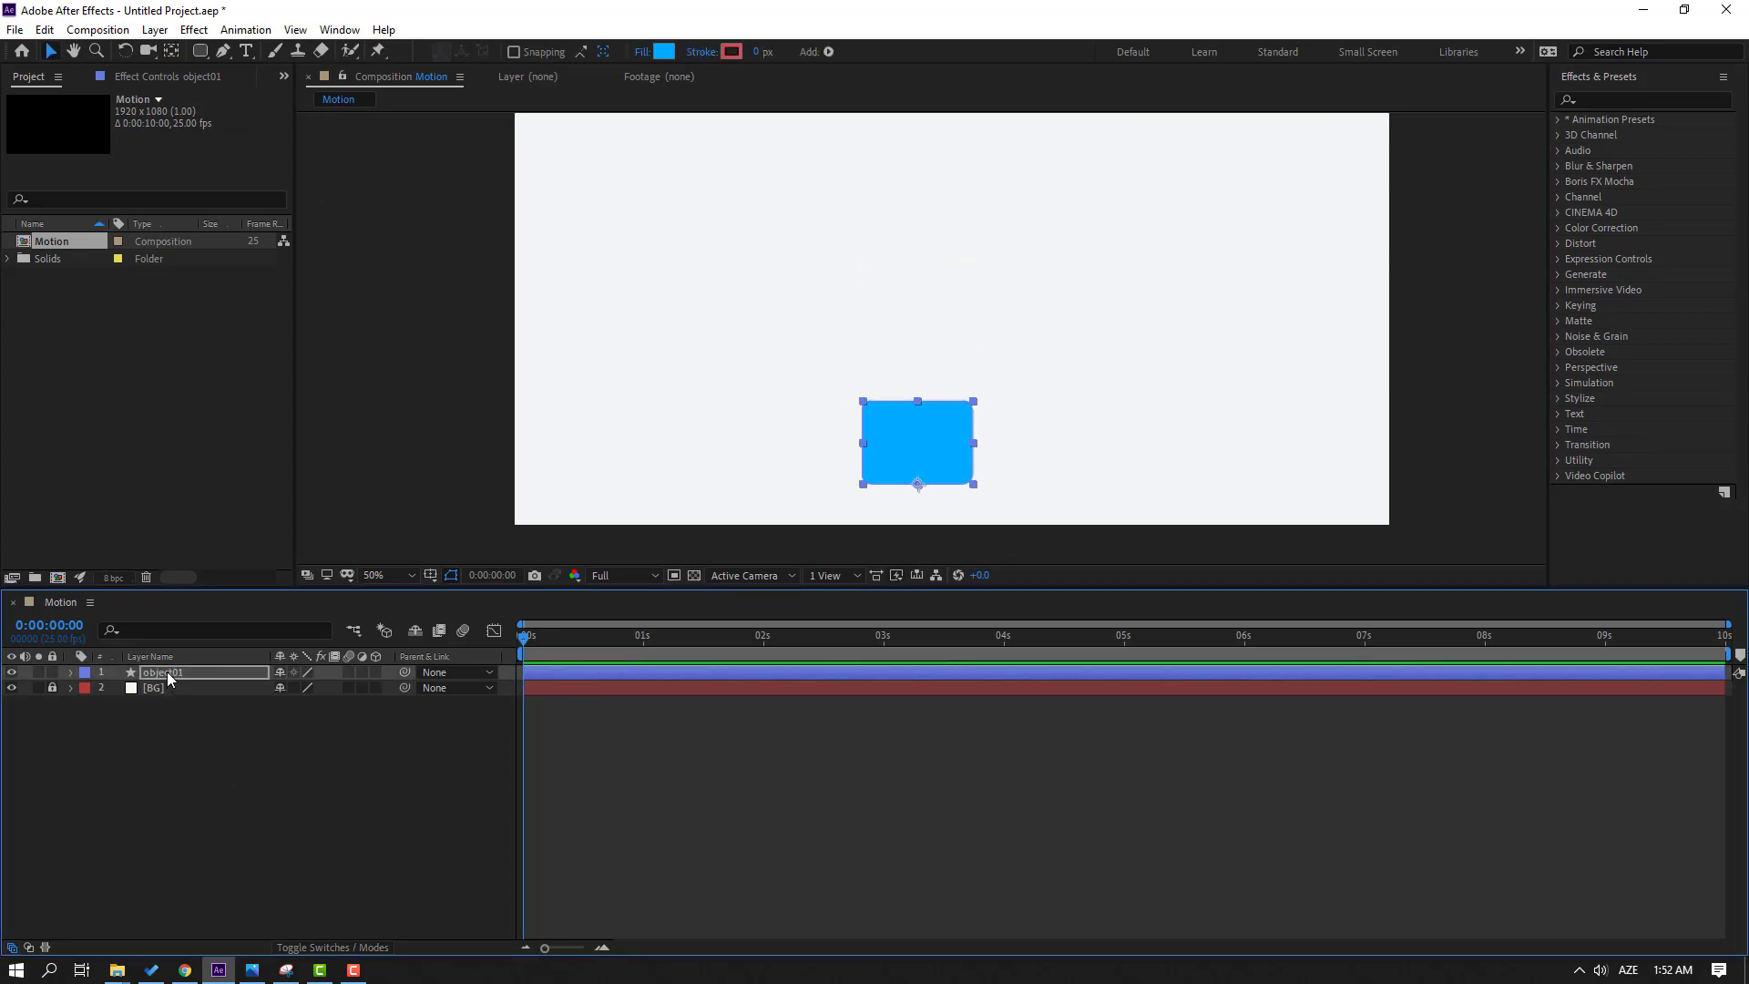
pyautogui.press(',')
pyautogui.hotkey('shift', 'Right')
pyautogui.hotkey('shift', 'Right')
pyautogui.hotkey('shift', 'Right')
pyautogui.hotkey('shift', 'Right')
pyautogui.hotkey('shift', 'Right')
pyautogui.hotkey('shift', 'Right')
pyautogui.hotkey('shift', 'Right')
pyautogui.hotkey('shift', 'Right')
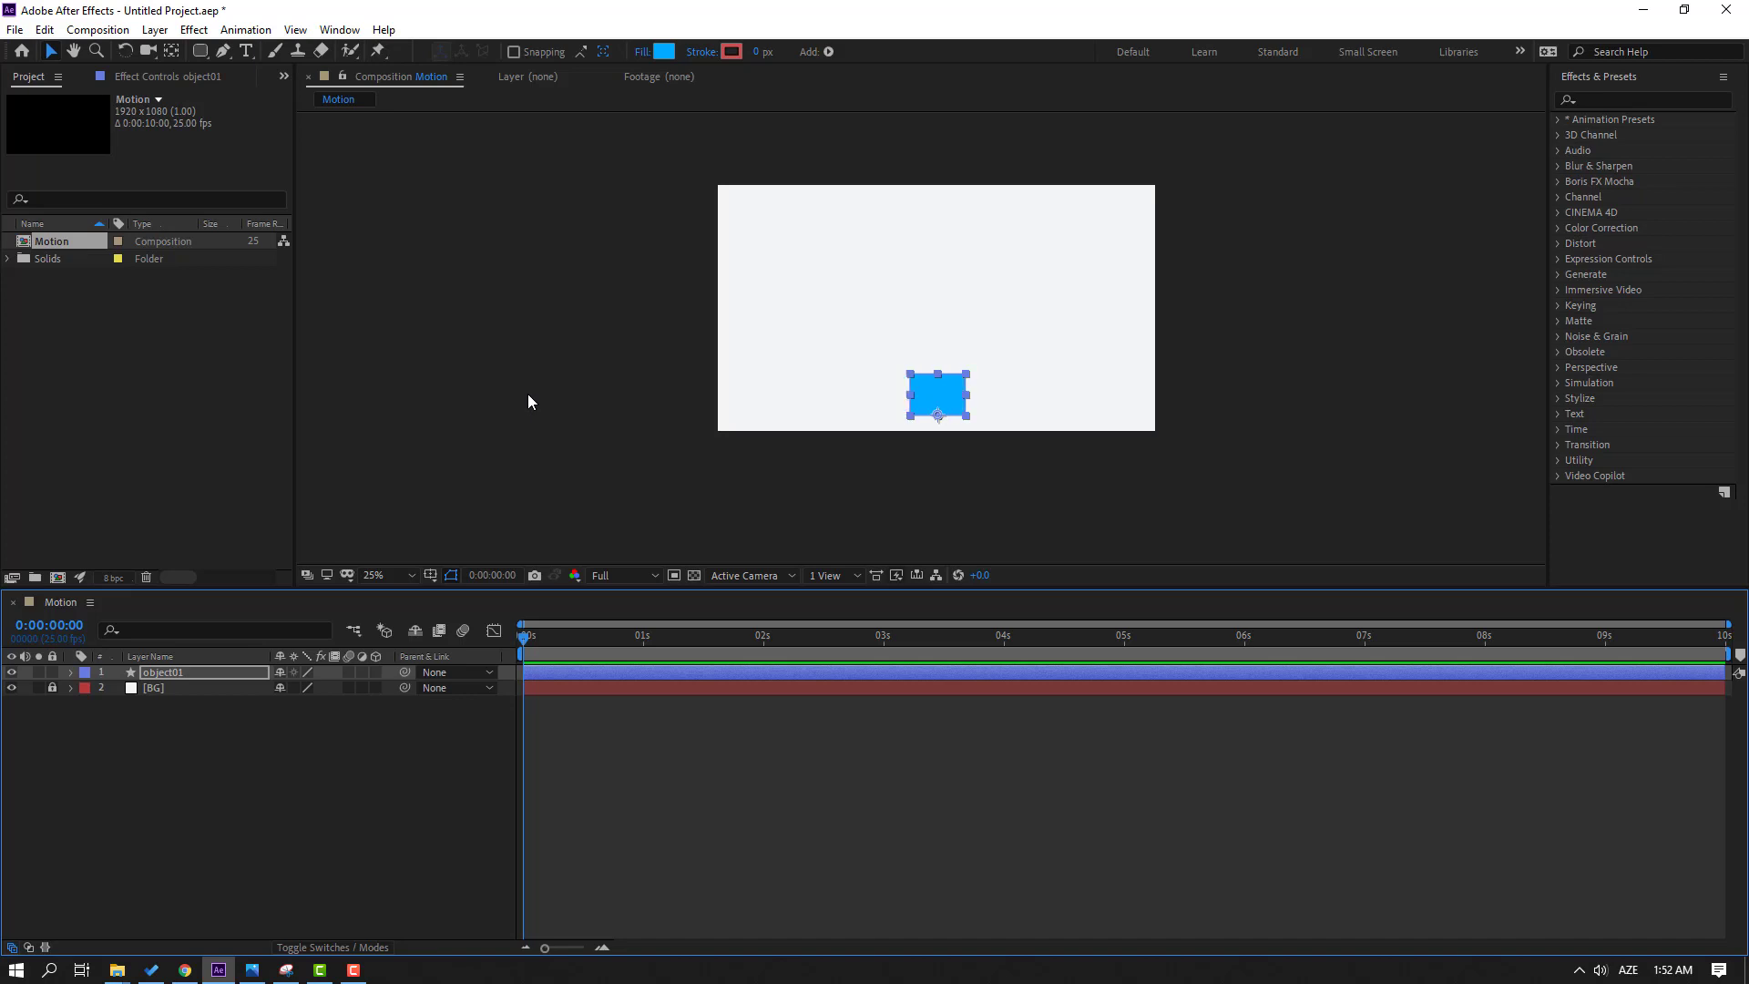
# Step: Nudge object01 down until its bottom edge sits on the lower edge of the composition
pyautogui.hotkey('shift', 'Down')
pyautogui.hotkey('shift', 'Down')
pyautogui.scroll(3, 971, 458)
pyautogui.scroll(1, 969, 403)
pyautogui.moveTo(971, 458); pyautogui.dragTo(904, 302)
pyautogui.press('.')
pyautogui.press('Up')
pyautogui.press('Up')
pyautogui.press('Up')
pyautogui.press('Up')
pyautogui.press('Up')
pyautogui.press('Up')
pyautogui.press('Up')
pyautogui.press('Up')
pyautogui.press('Up')
pyautogui.press('Up')
pyautogui.press('Up')
pyautogui.press('Up')
pyautogui.press('Up')
pyautogui.press('Up')
pyautogui.press('Up')
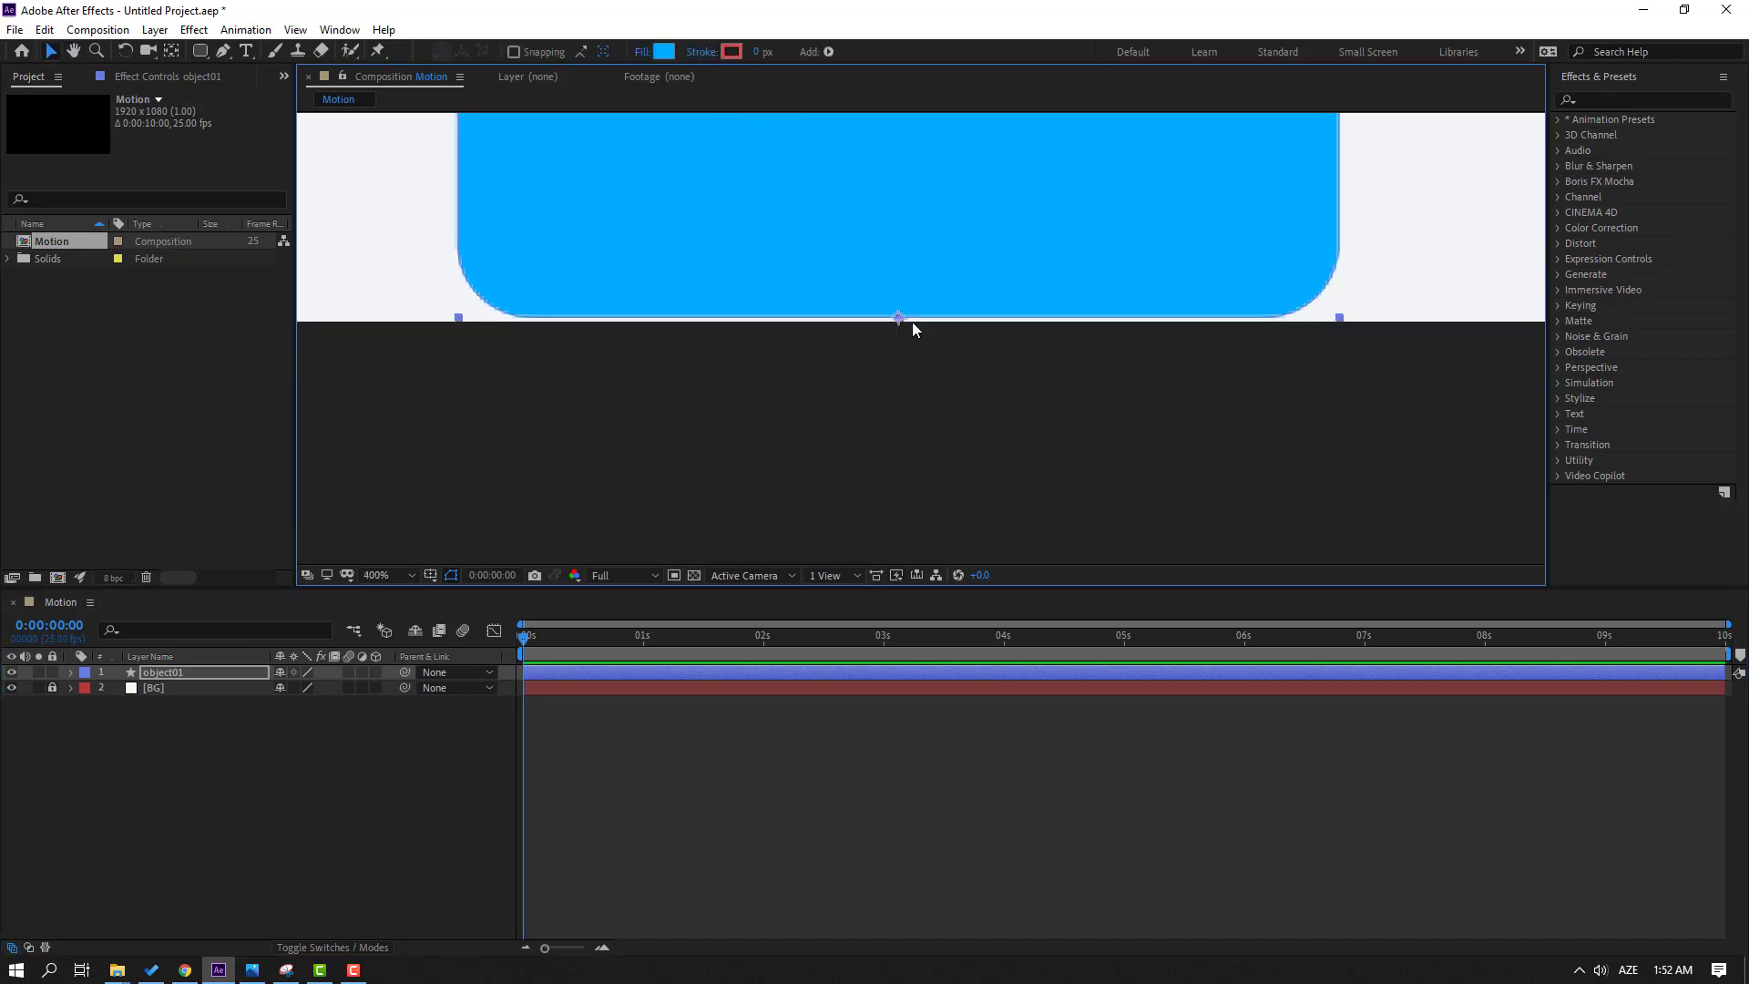
pyautogui.press('Down')
pyautogui.press('Down')
pyautogui.press('Down')
pyautogui.press('Down')
pyautogui.scroll(-4, 1022, 303)
pyautogui.scroll(1, 1046, 229)
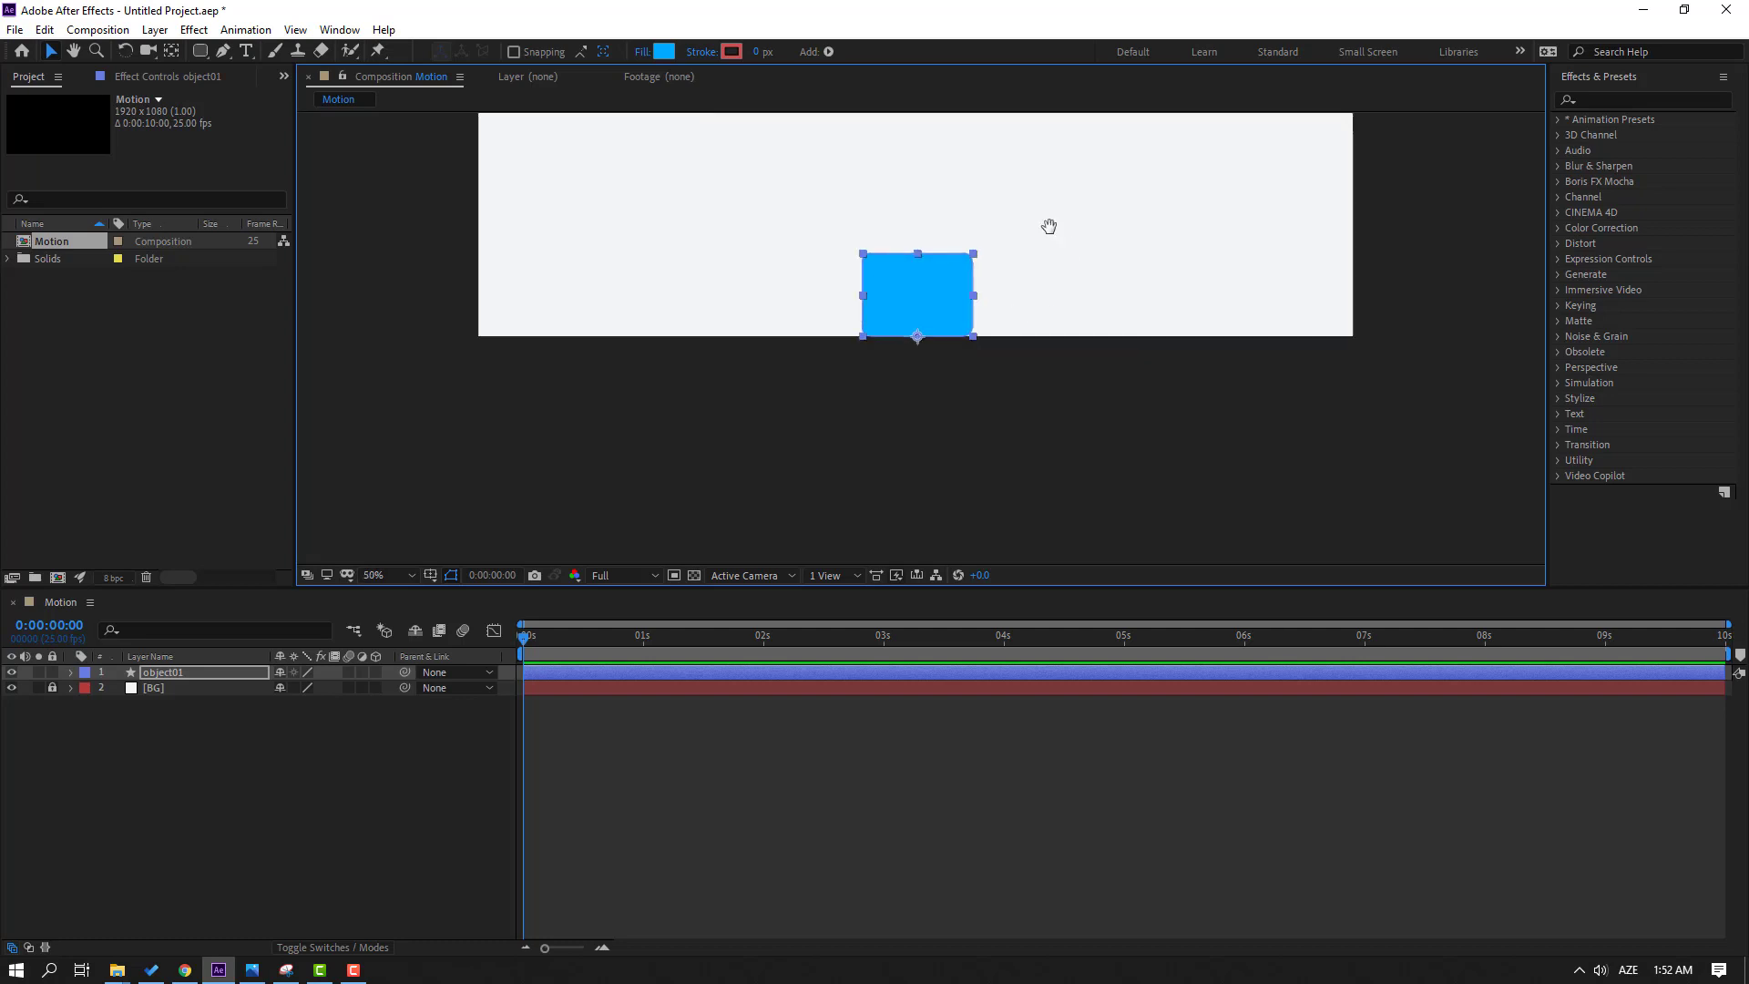
# Step: Raise object01 from the lower edge of the frame to slightly below the middle of the composition
pyautogui.moveTo(1050, 226); pyautogui.dragTo(1024, 360)
pyautogui.scroll(-1, 1025, 361)
pyautogui.hotkey('shift', 'Up')
pyautogui.hotkey('shift', 'Up')
pyautogui.hotkey('shift', 'Up')
pyautogui.hotkey('shift', 'Up')
pyautogui.hotkey('shift', 'Up')
pyautogui.hotkey('shift', 'Up')
pyautogui.hotkey('shift', 'Up')
pyautogui.hotkey('shift', 'Up')
pyautogui.hotkey('shift', 'Up')
pyautogui.hotkey('shift', 'Up')
pyautogui.hotkey('shift', 'Up')
pyautogui.hotkey('shift', 'Up')
pyautogui.hotkey('shift', 'Up')
pyautogui.hotkey('shift', 'Up')
pyautogui.hotkey('shift', 'Up')
pyautogui.hotkey('shift', 'Up')
pyautogui.hotkey('shift', 'Up')
pyautogui.hotkey('shift', 'Up')
pyautogui.hotkey('shift', 'Up')
pyautogui.hotkey('shift', 'Up')
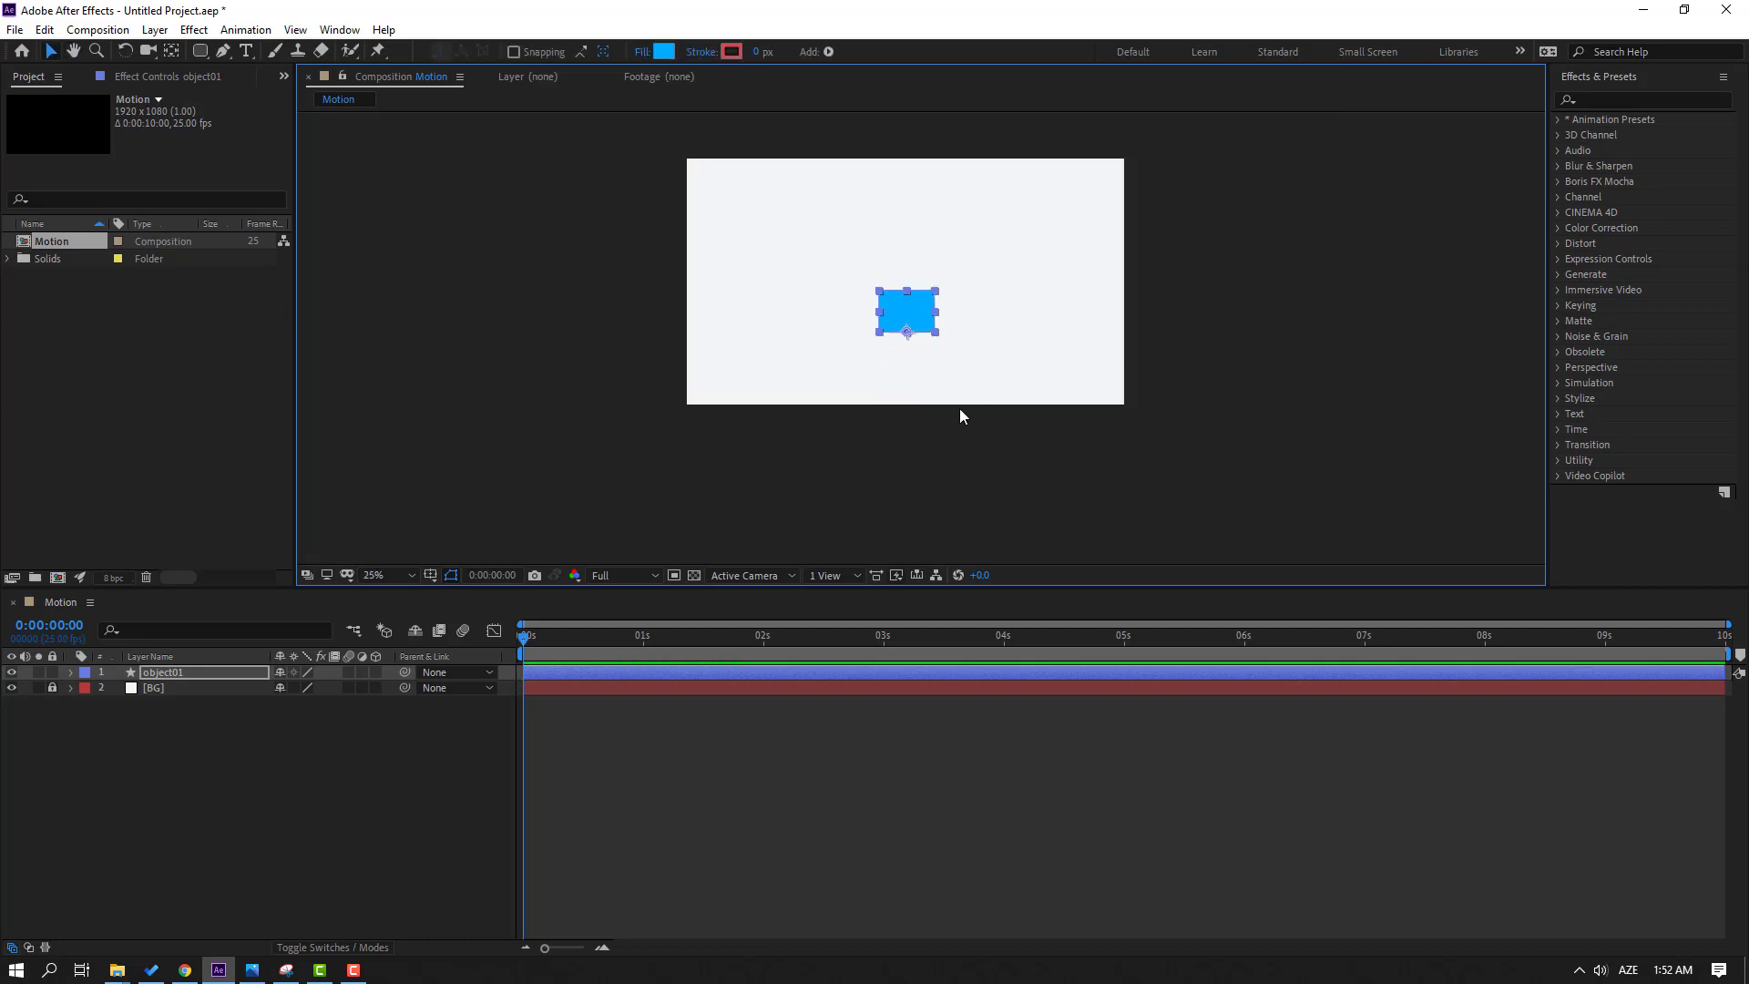
pyautogui.hotkey('shift', 'Down')
pyautogui.hotkey('shift', 'Down')
pyautogui.hotkey('shift', 'Down')
pyautogui.hotkey('shift', 'Down')
pyautogui.hotkey('shift', 'Down')
pyautogui.hotkey('shift', 'Down')
pyautogui.hotkey('shift', 'Down')
pyautogui.hotkey('shift', 'Down')
pyautogui.hotkey('shift', 'Up')
pyautogui.hotkey('shift', 'Up')
pyautogui.hotkey('shift', 'Up')
pyautogui.hotkey('shift', 'Up')
pyautogui.hotkey('shift', 'Up')
pyautogui.hotkey('shift', 'Up')
pyautogui.hotkey('shift', 'Up')
pyautogui.hotkey('shift', 'Up')
# Step: With no layer selected, draw a straight horizontal line with the Pen tool along the blue rectangle's bottom edge, extending well past both sides
pyautogui.click(341, 769)
pyautogui.press('.')
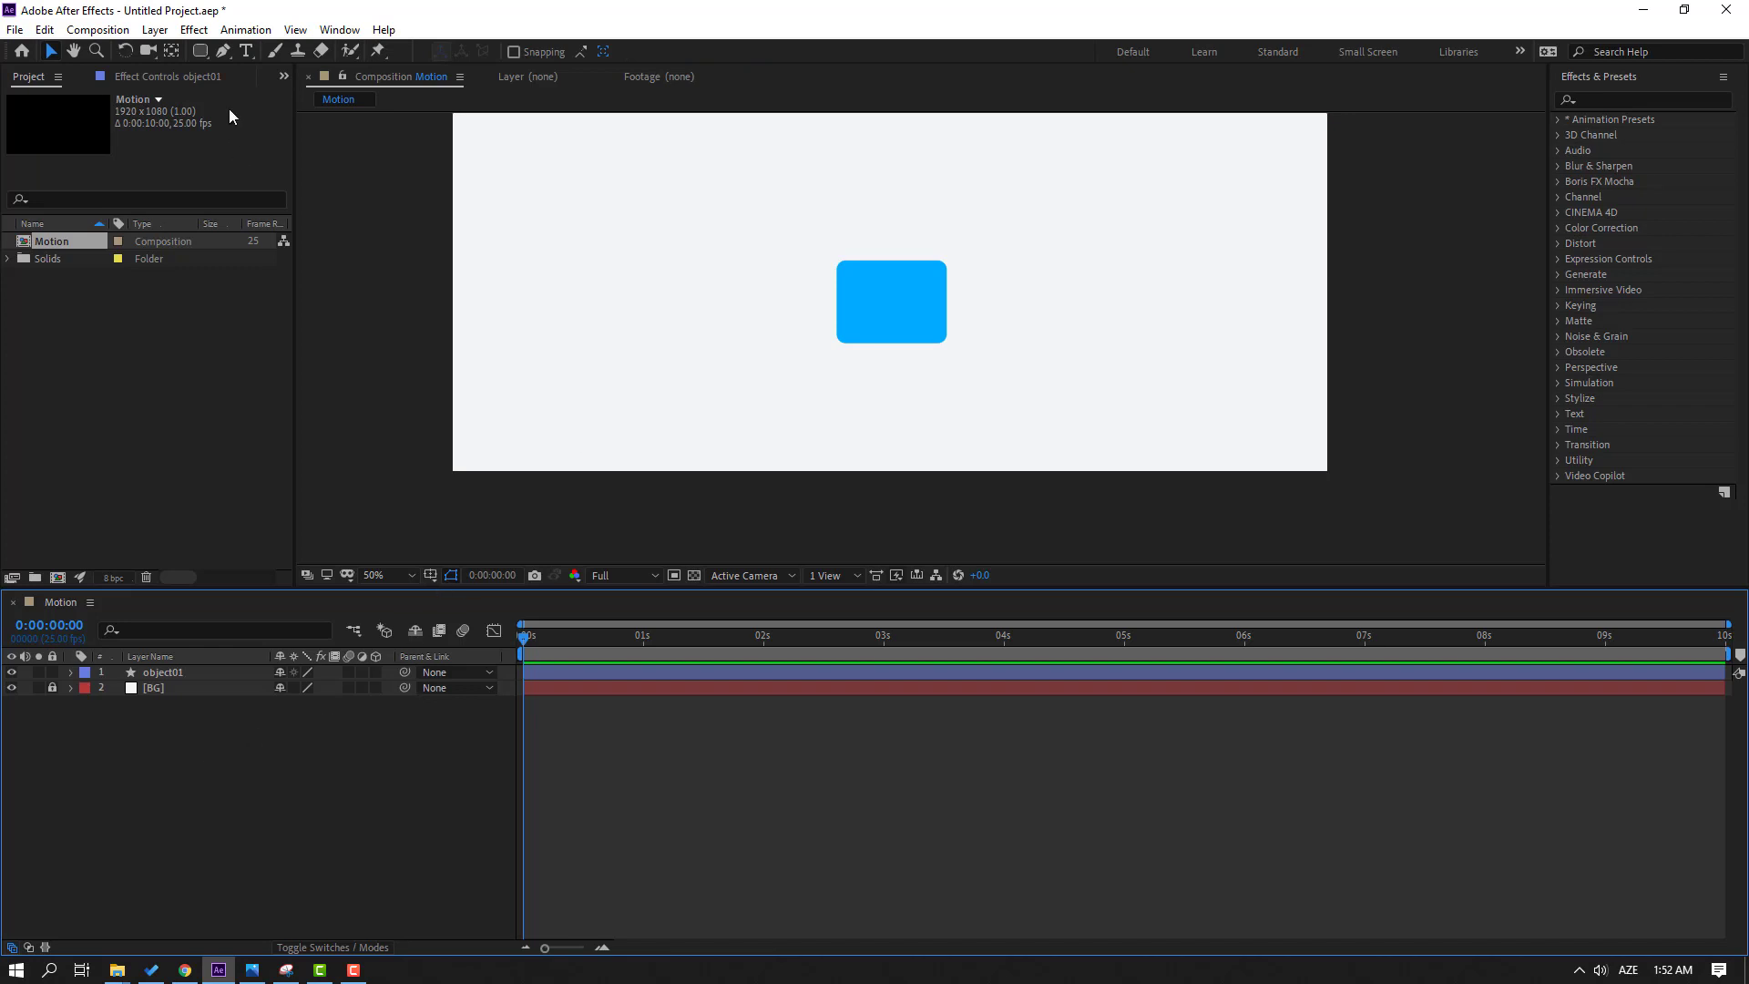
pyautogui.click(223, 52)
pyautogui.press('.')
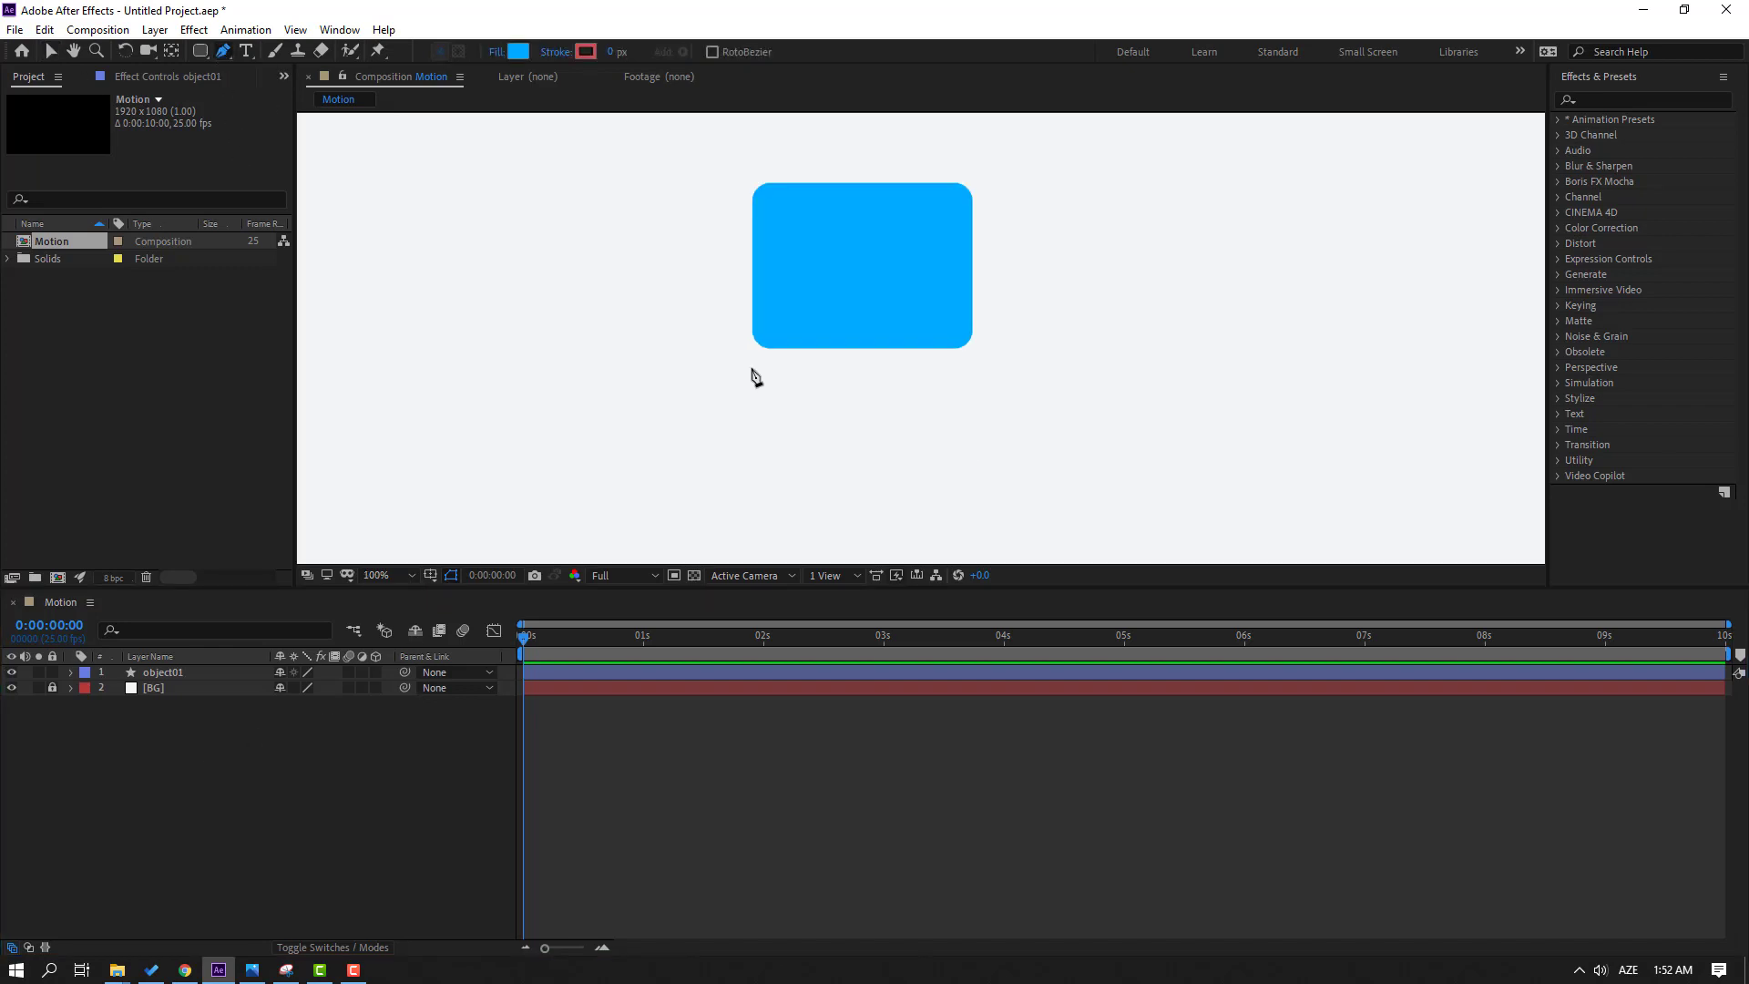
pyautogui.click(365, 345)
pyautogui.click(1298, 344)
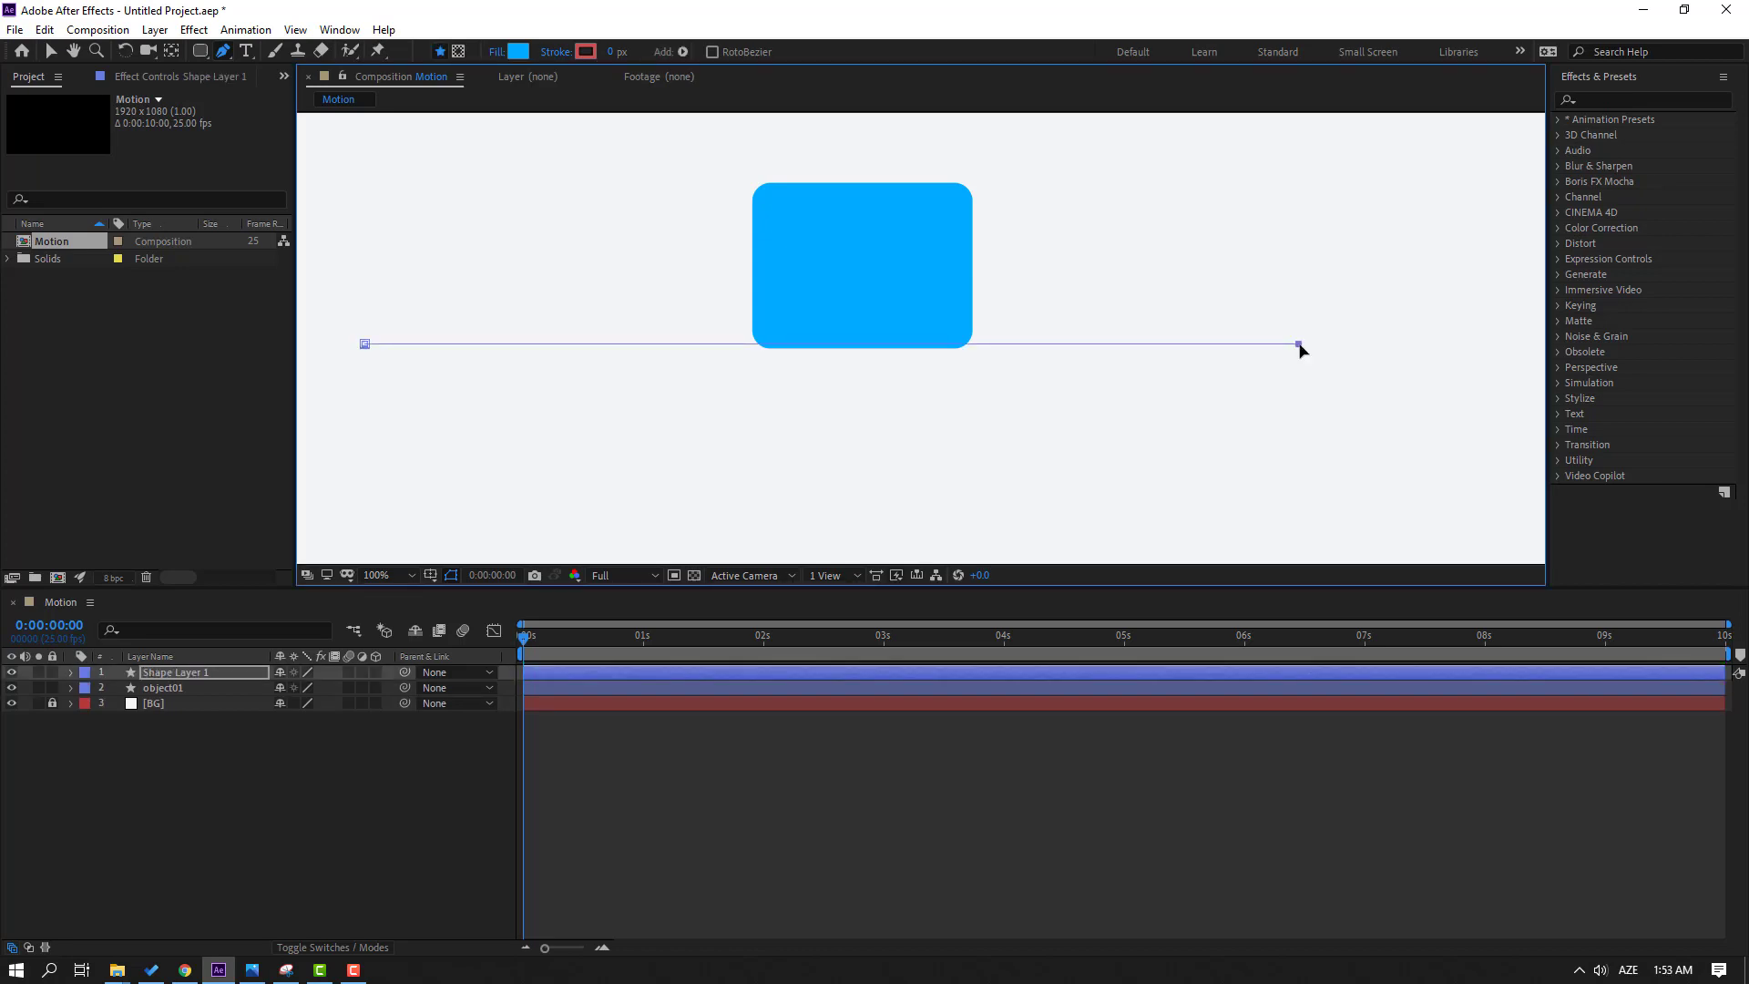
pyautogui.click(44, 49)
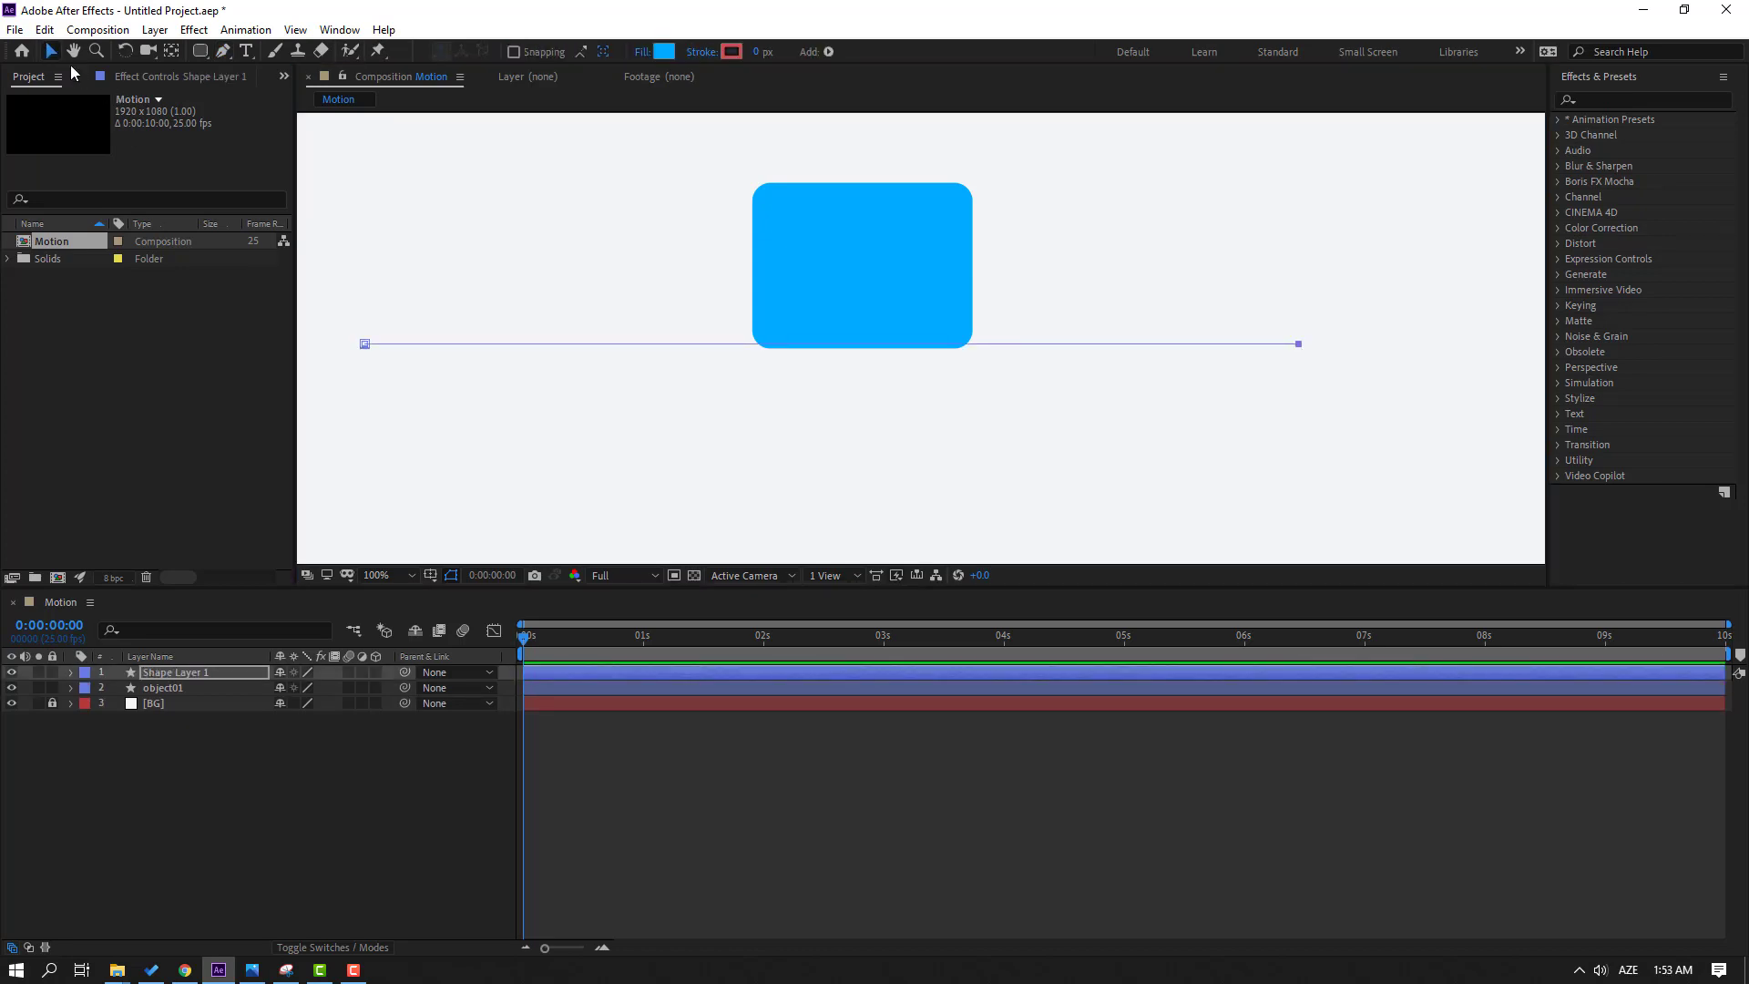
# Step: Set the fill of the new line's shape layer to None
pyautogui.click(640, 53)
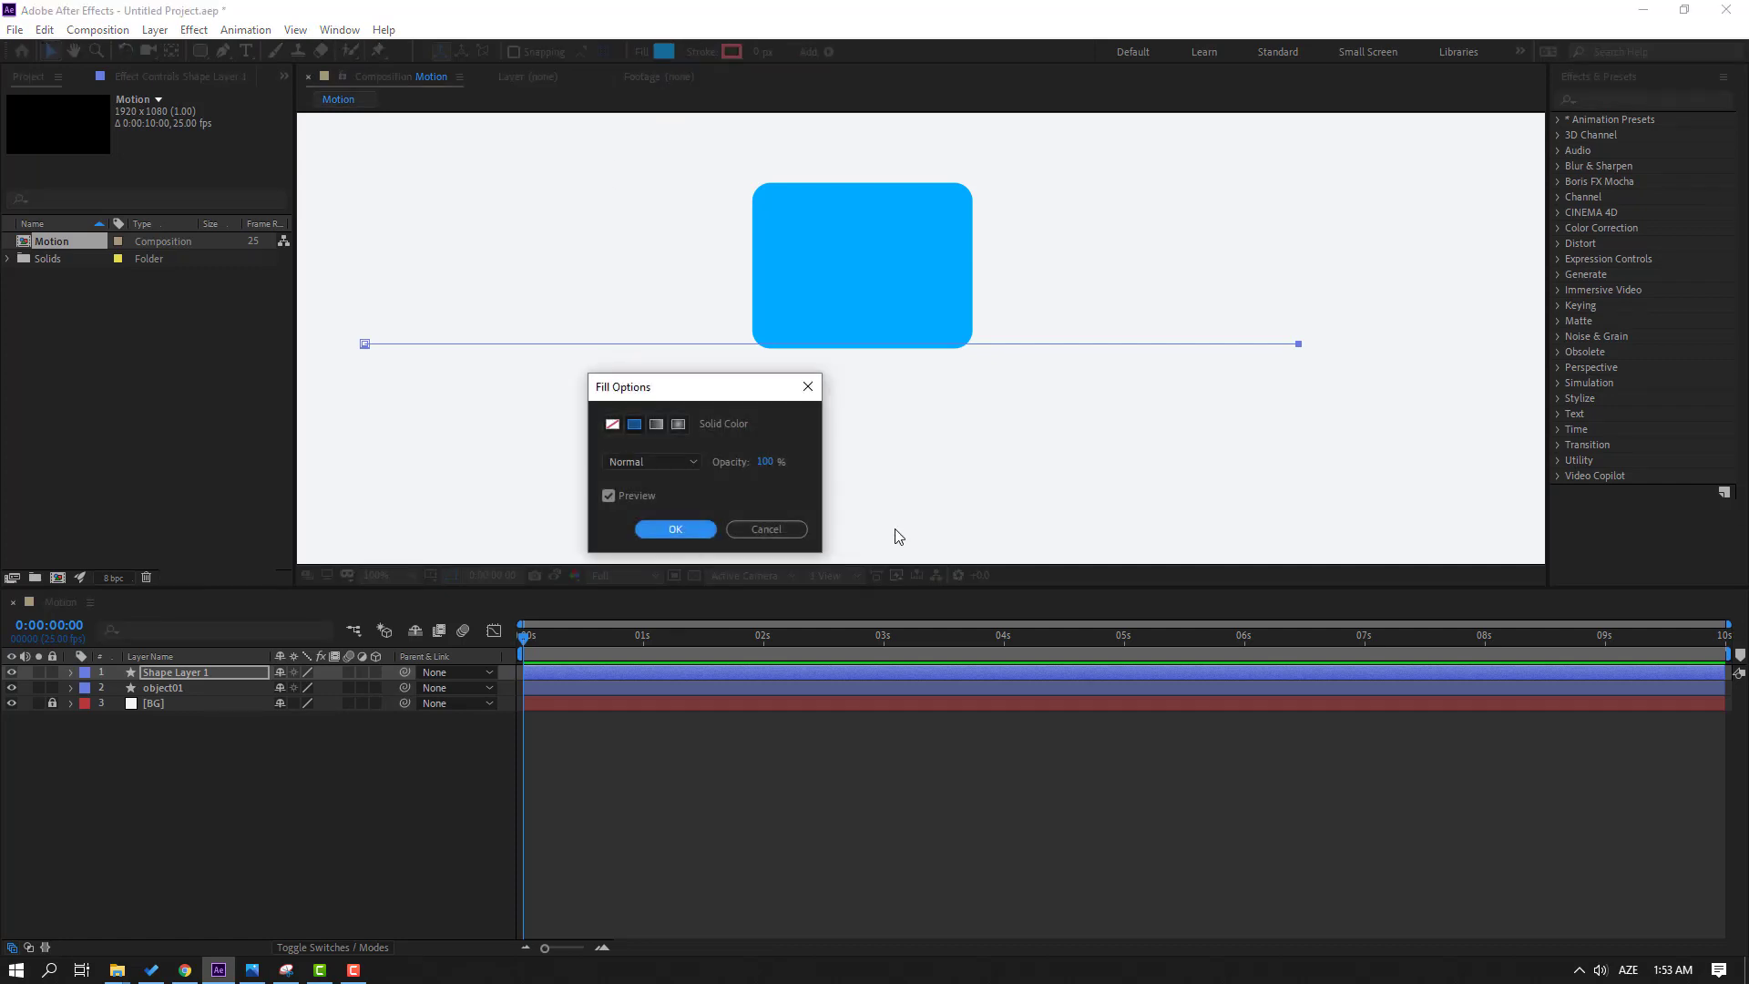
pyautogui.click(612, 425)
pyautogui.click(707, 528)
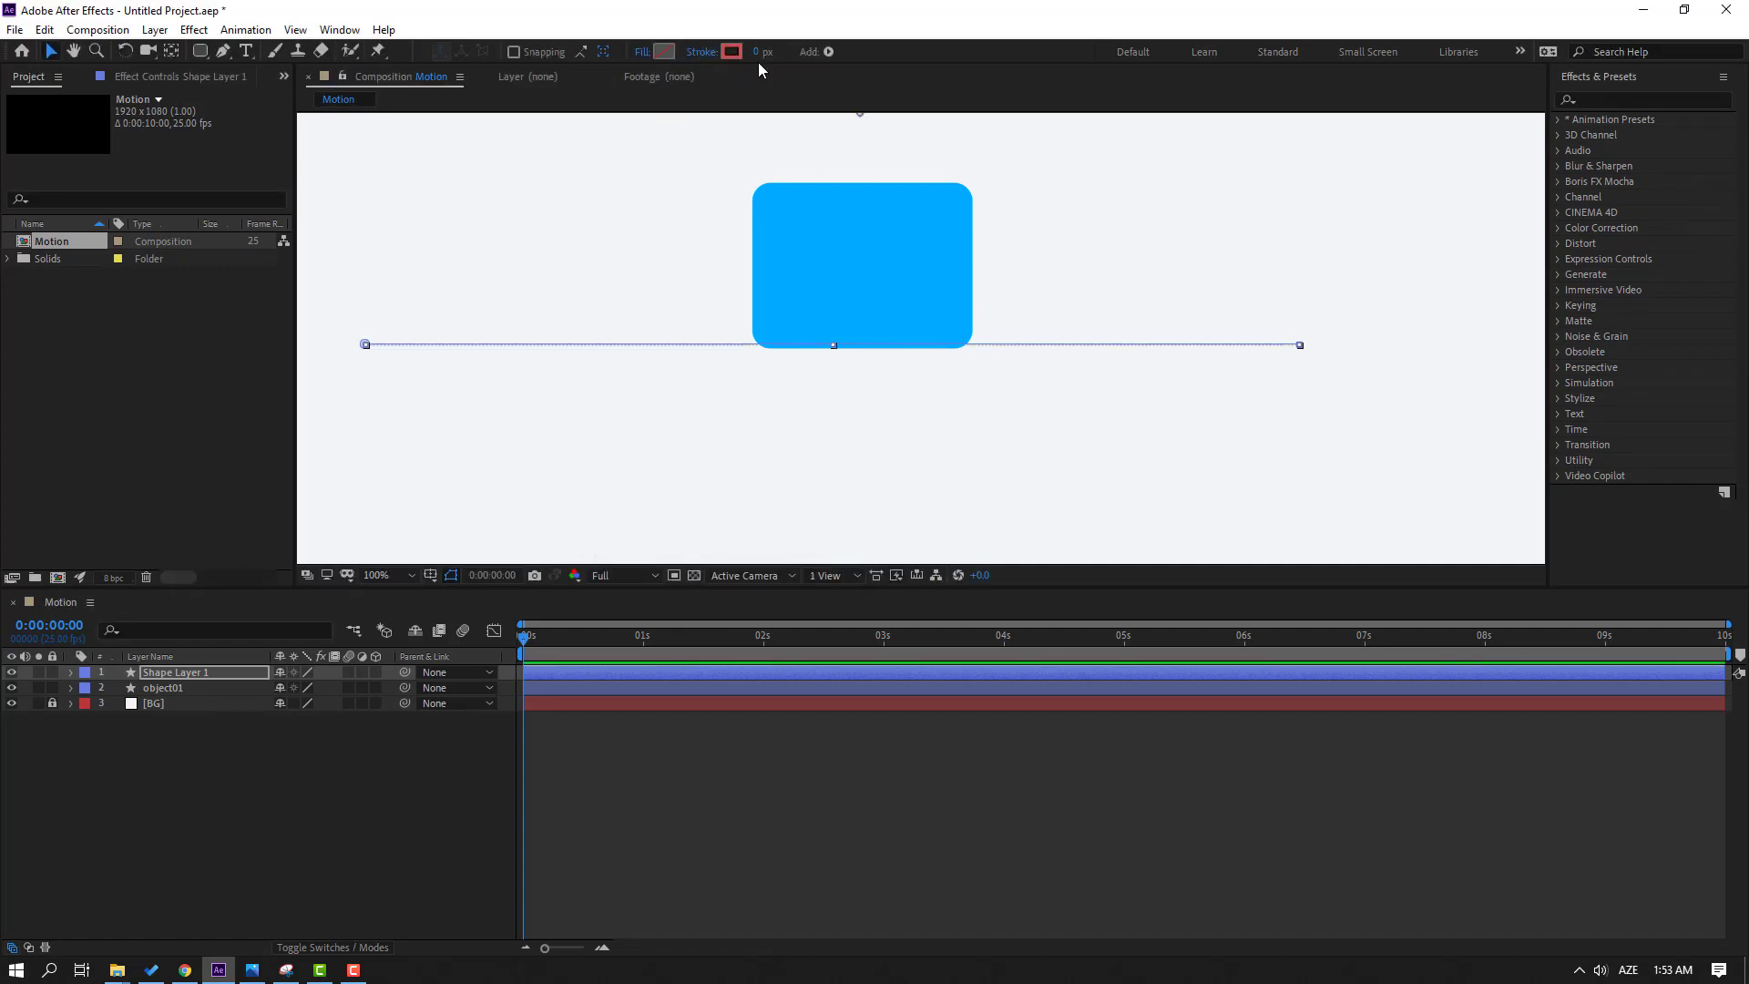
# Step: Set the line's stroke width to 9 px and its stroke colour to light grey D5D5D5
pyautogui.moveTo(757, 57); pyautogui.dragTo(779, 62)
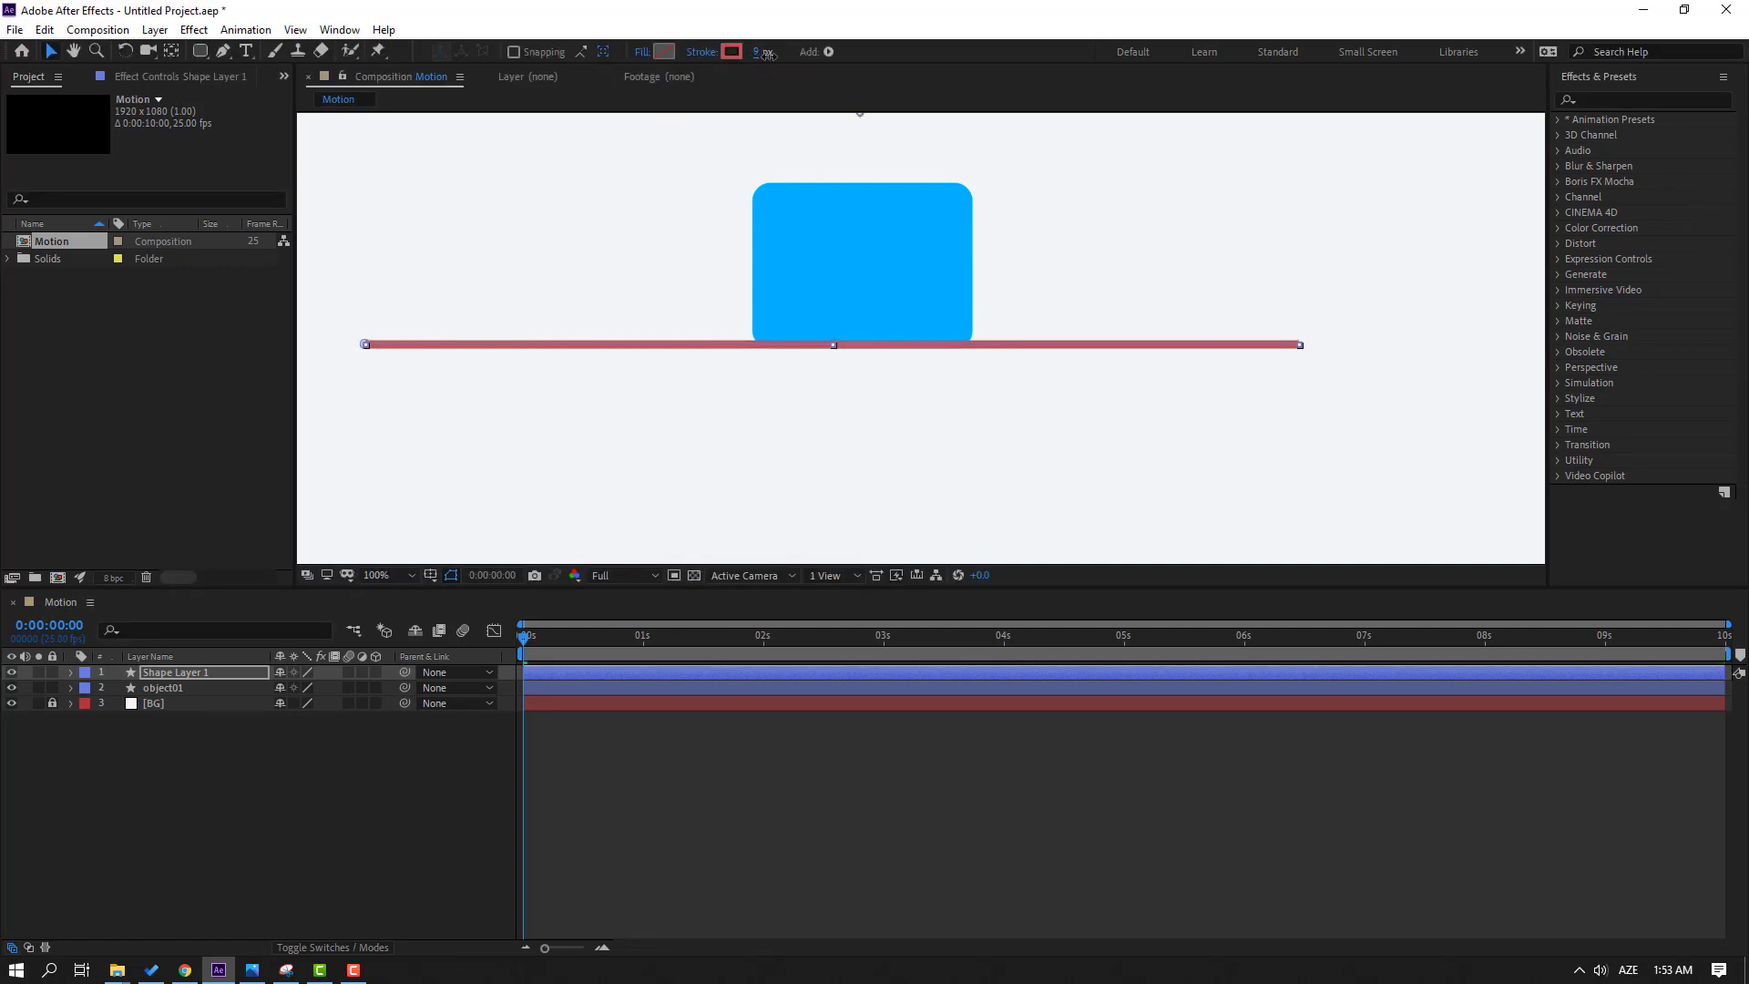
pyautogui.click(732, 52)
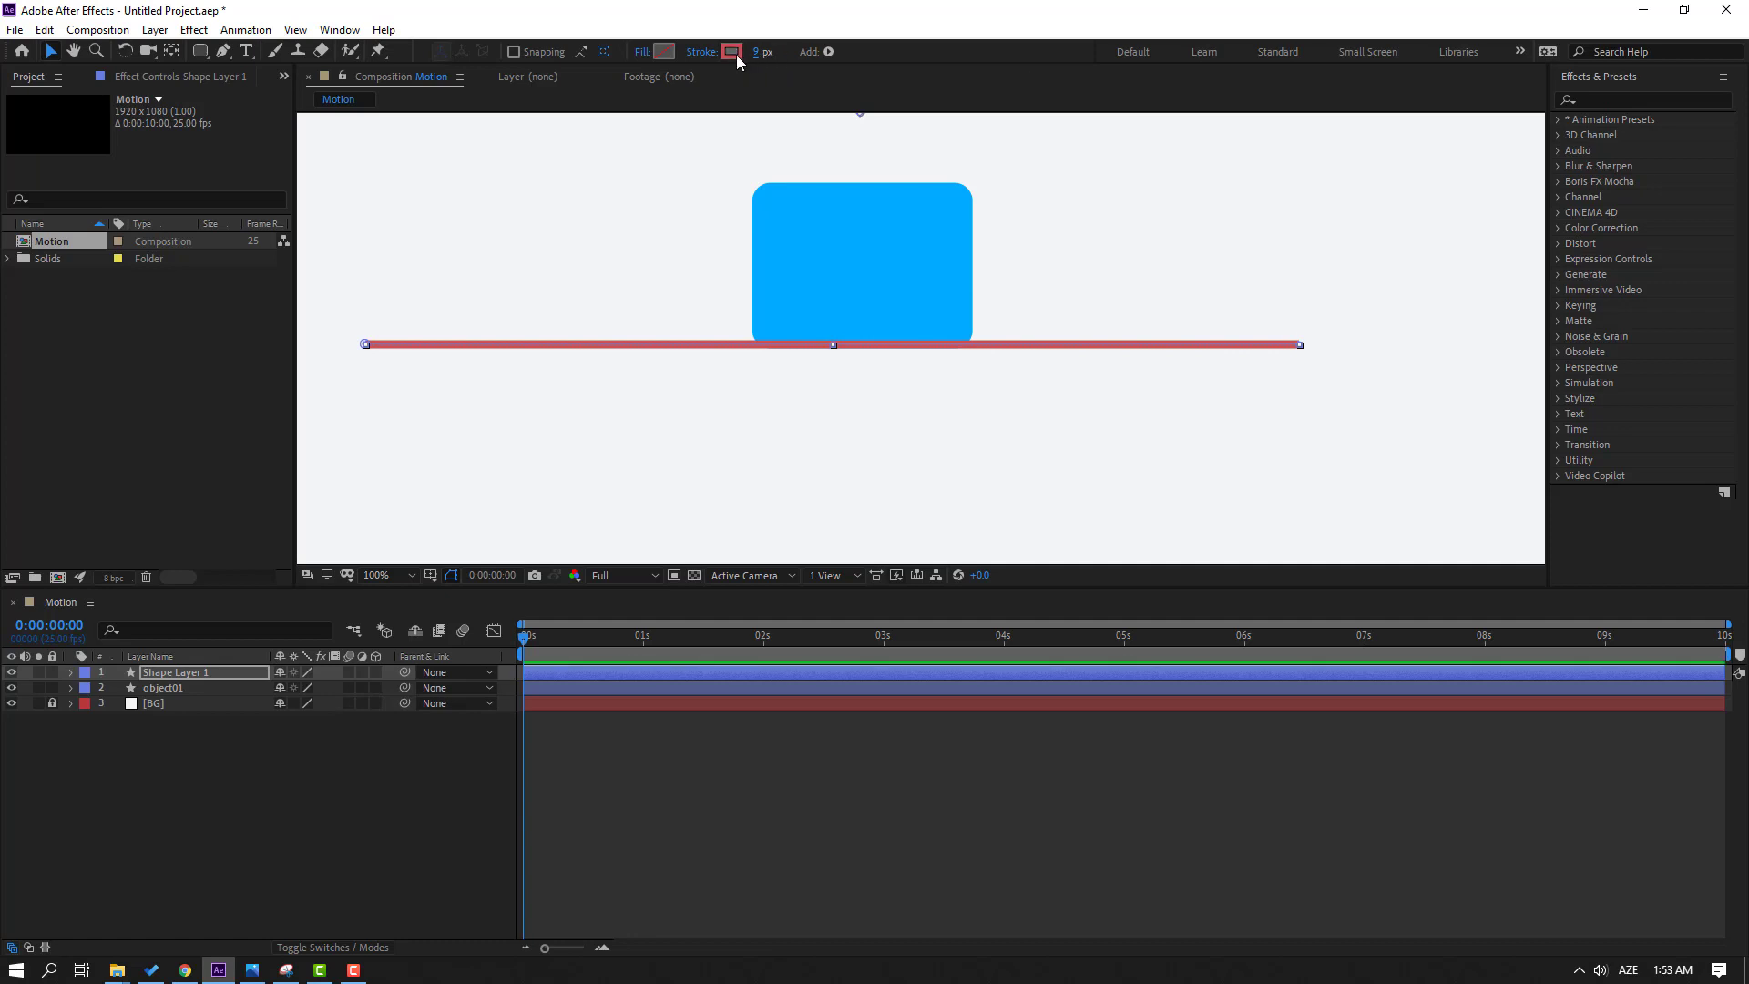
pyautogui.click(1144, 718)
pyautogui.click(734, 430)
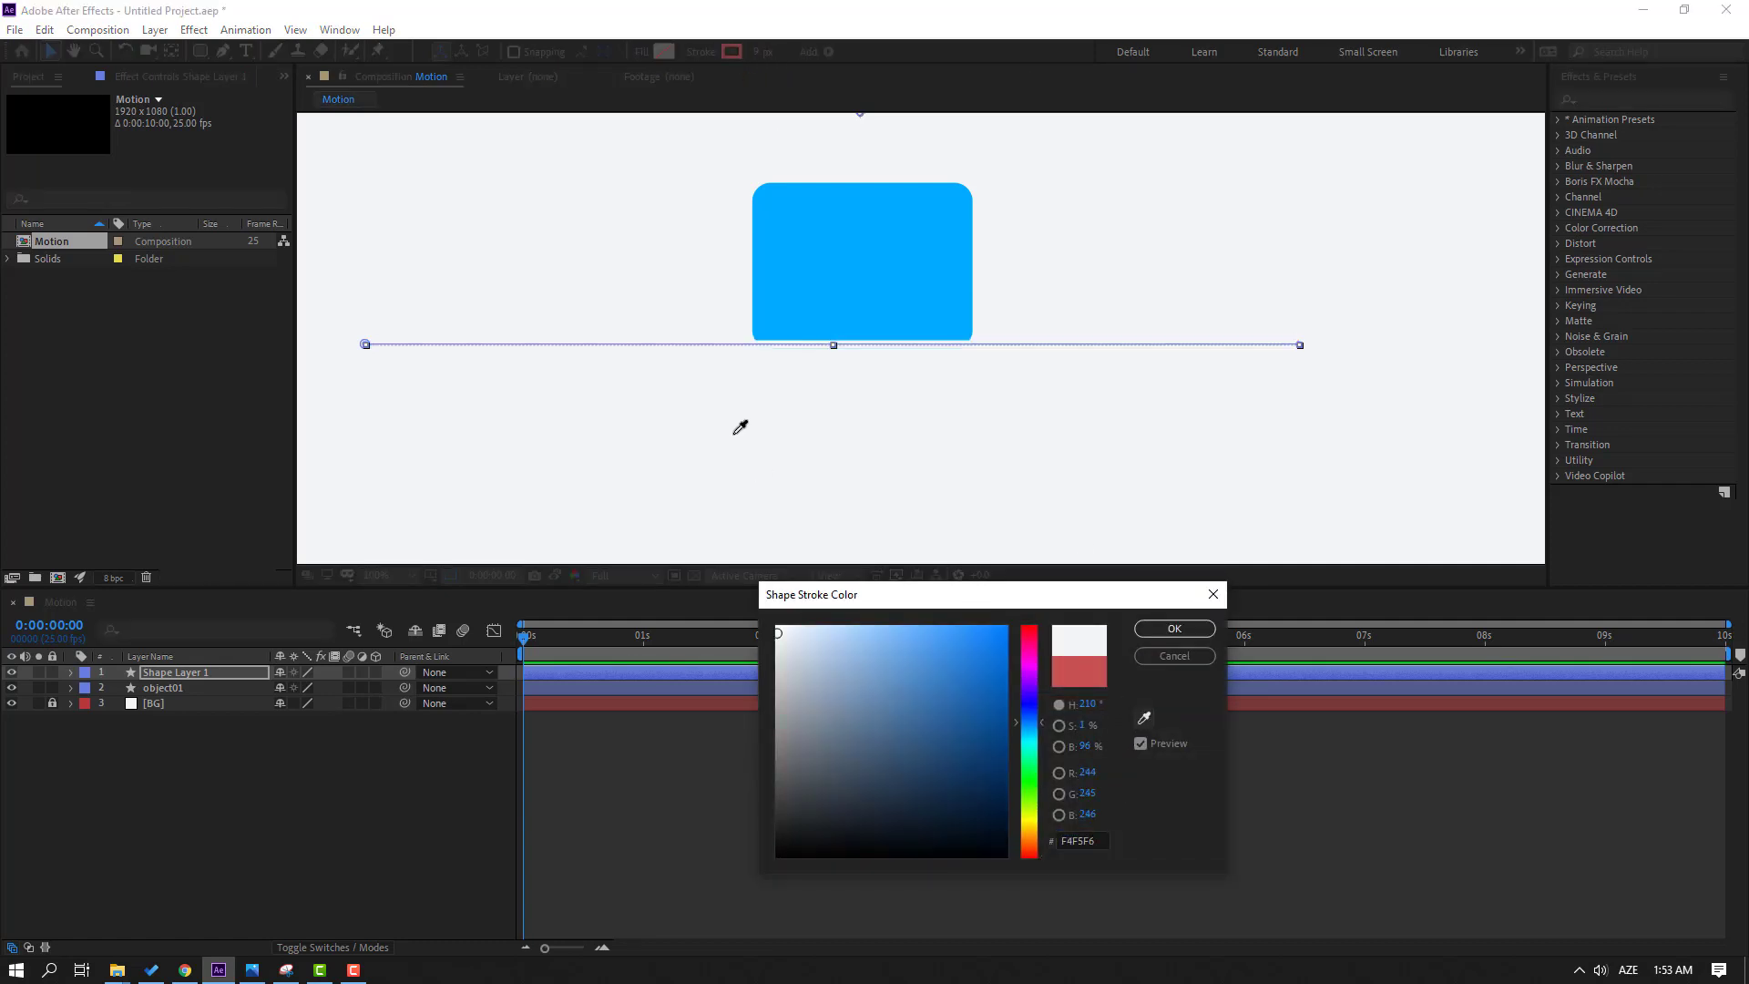
pyautogui.moveTo(778, 640); pyautogui.dragTo(775, 664)
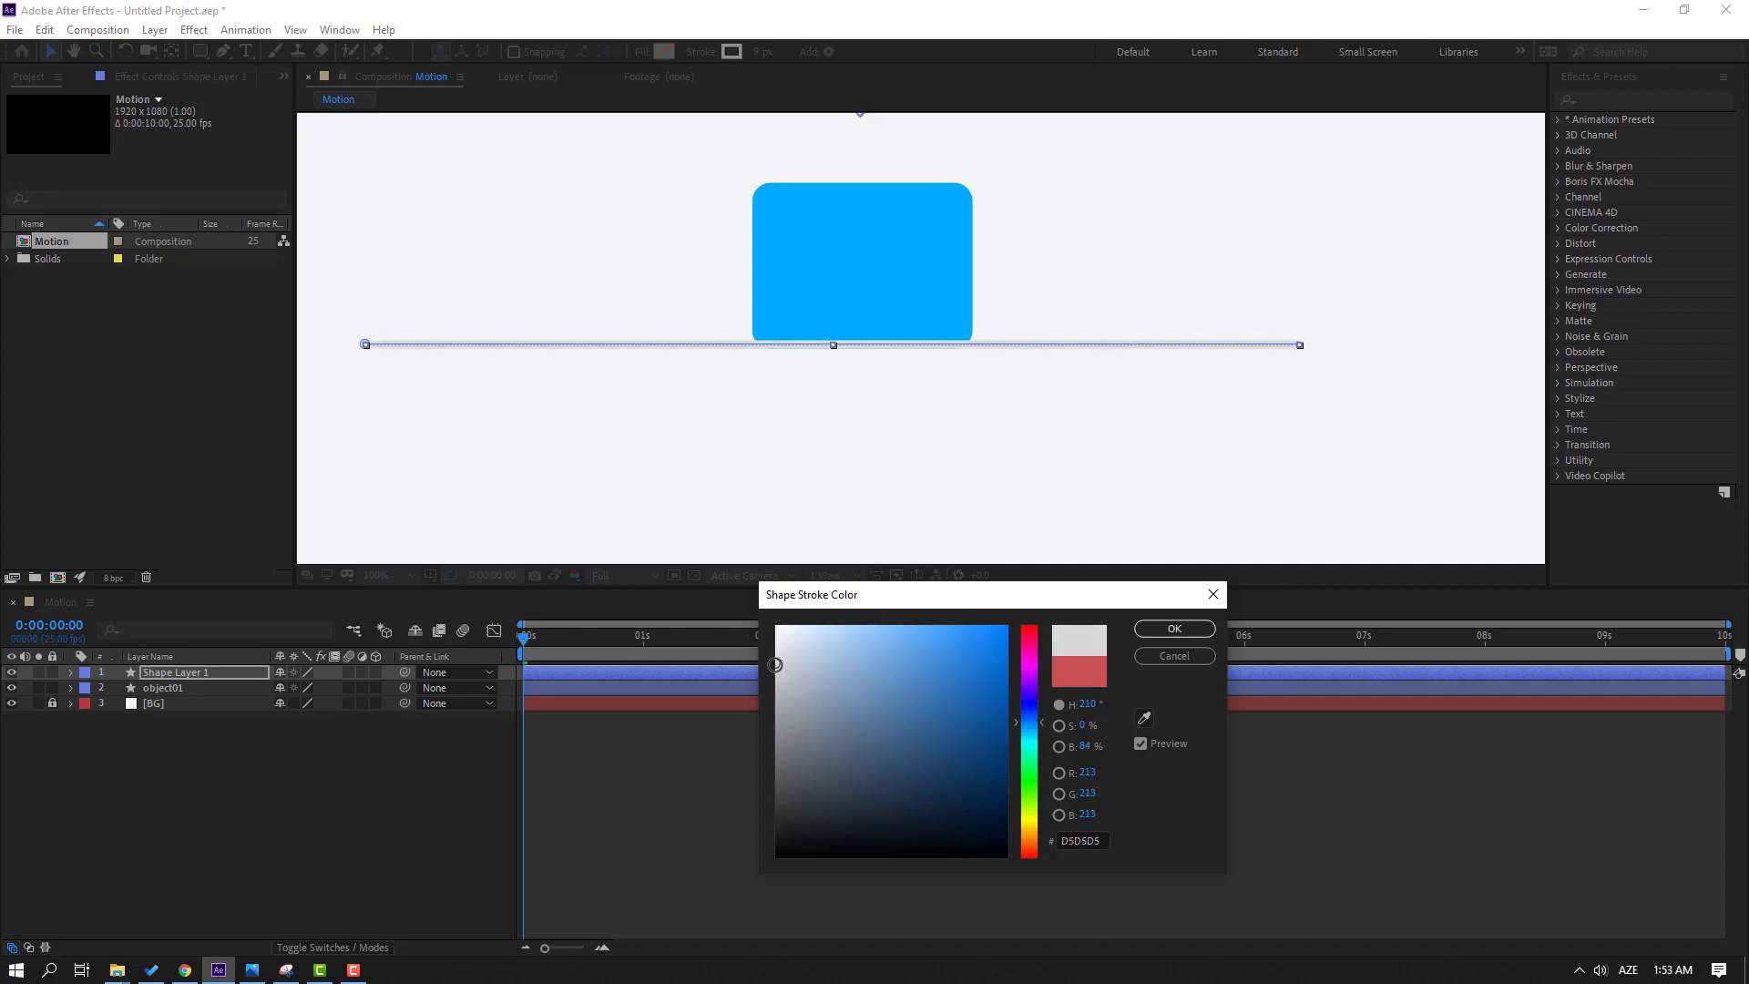
pyautogui.click(1174, 629)
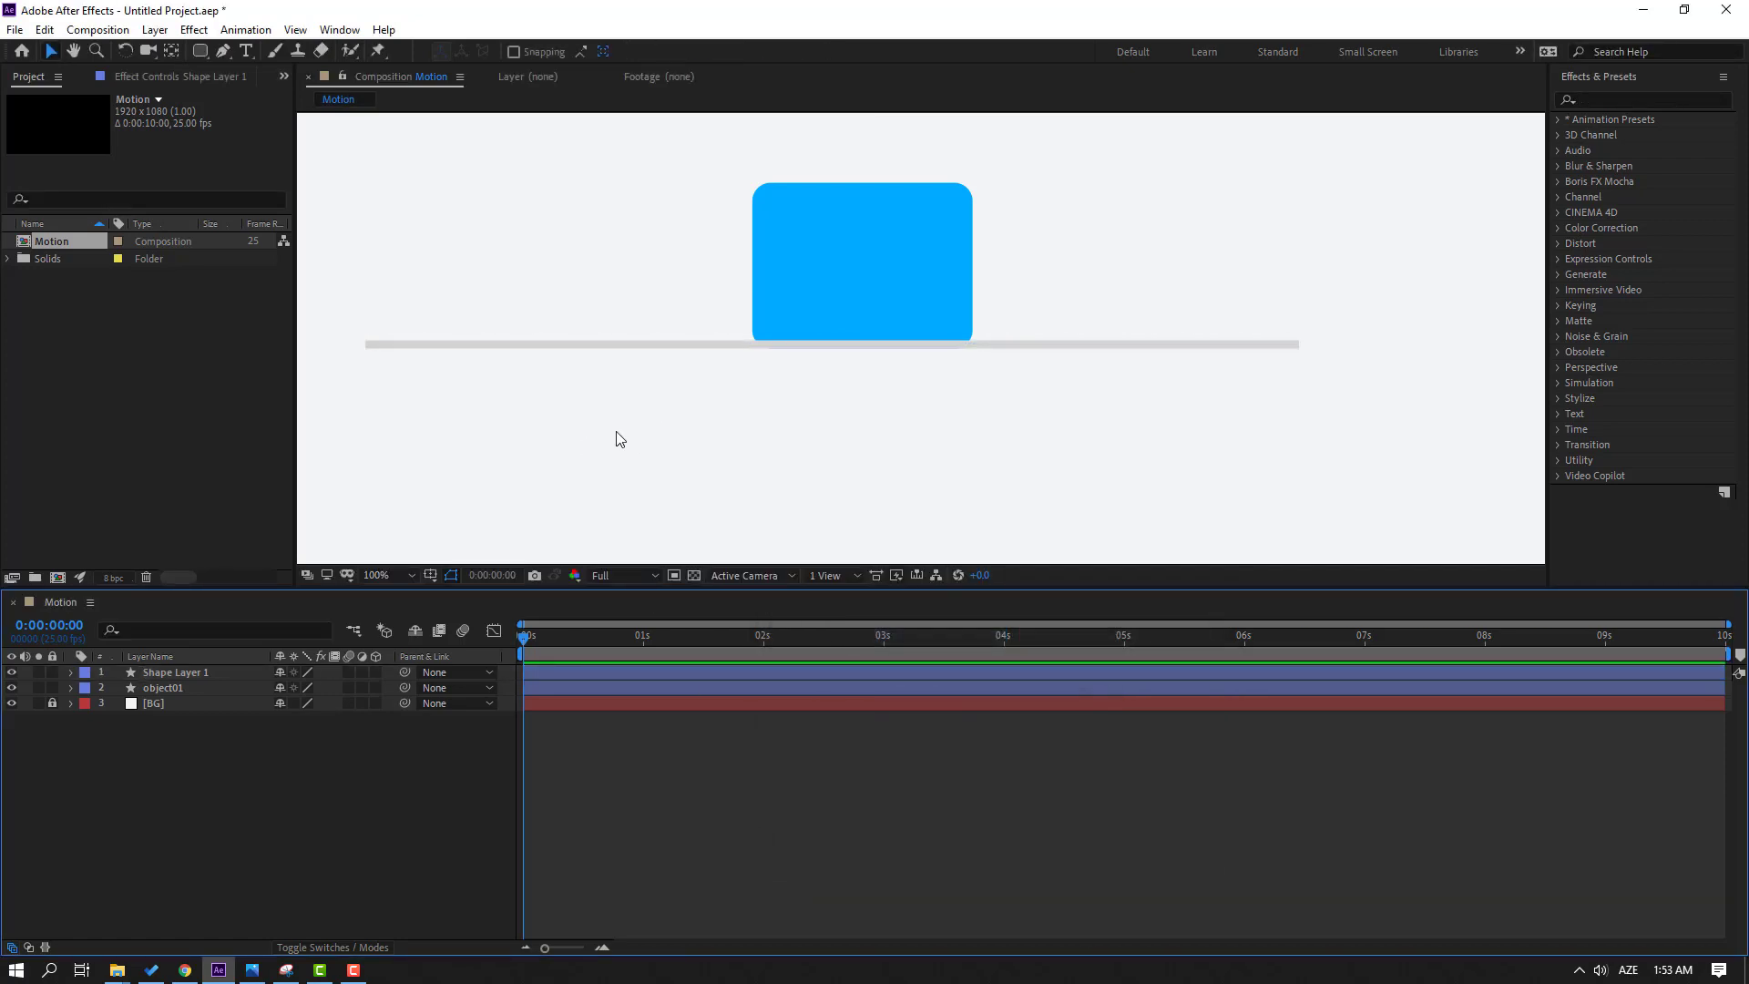
# Step: Nudge the line so its upper edge meets the blue rectangle's bottom edge, and shift object01 slightly left along it
pyautogui.click(192, 672)
pyautogui.scroll(4, 734, 418)
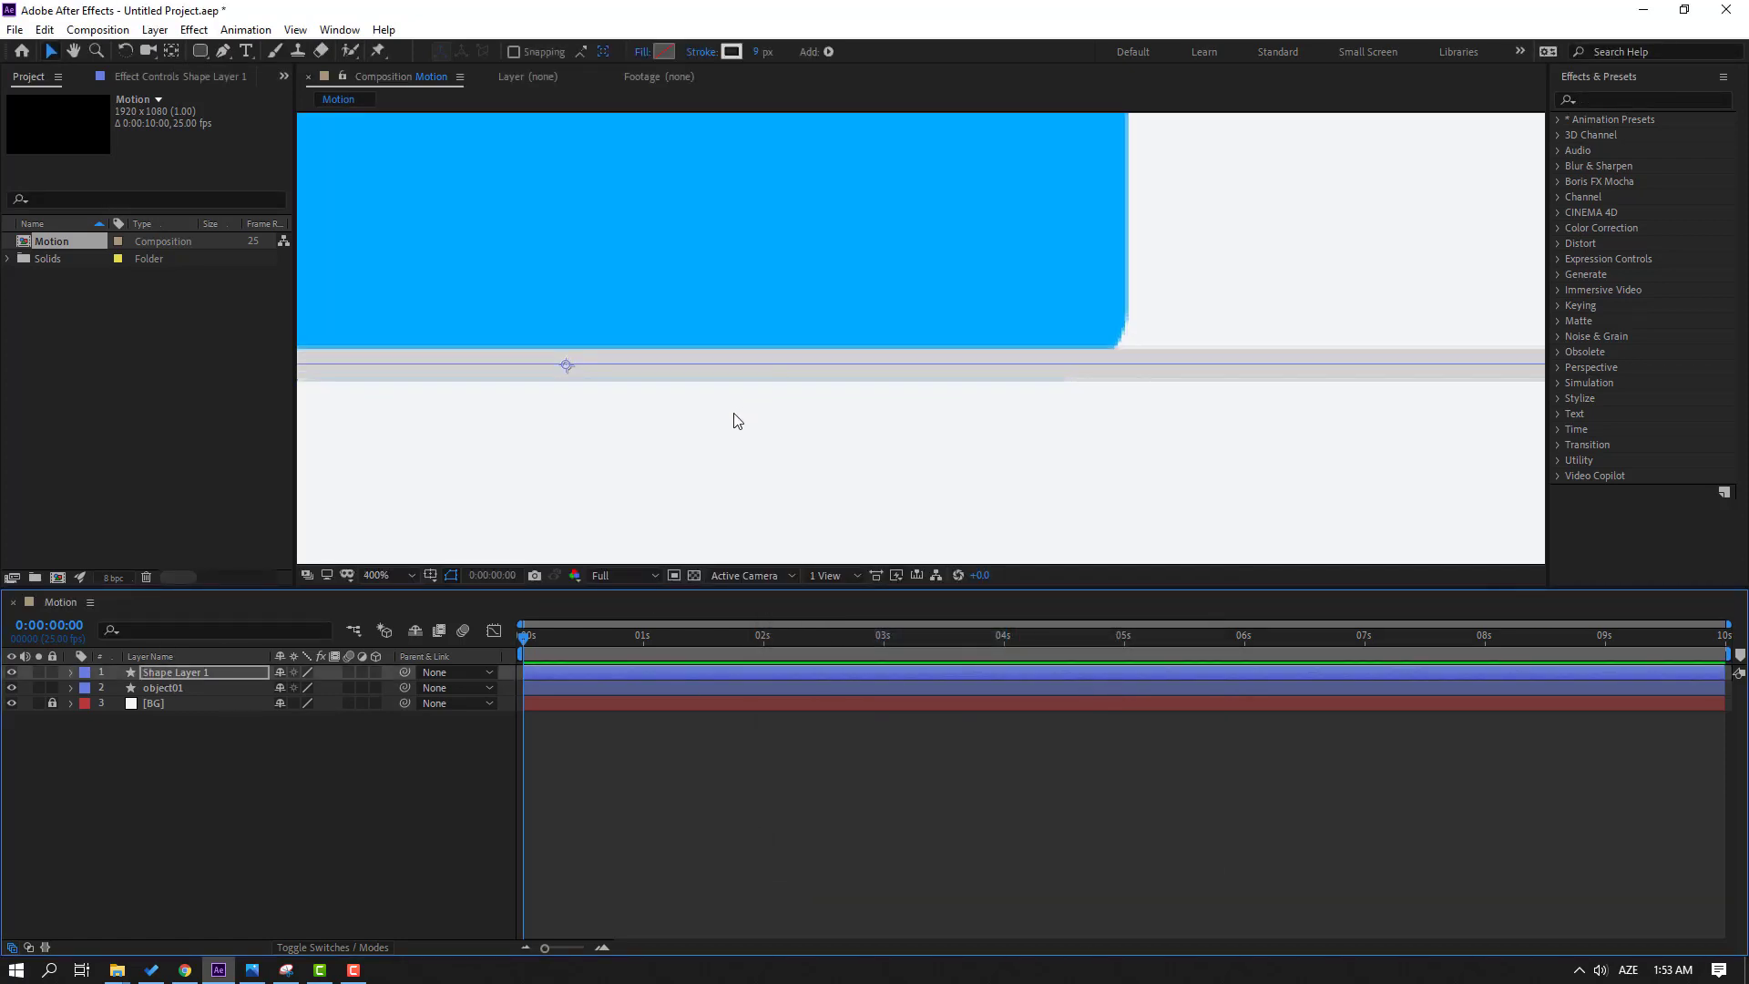
pyautogui.press('Up')
pyautogui.press('Up')
pyautogui.press('Up')
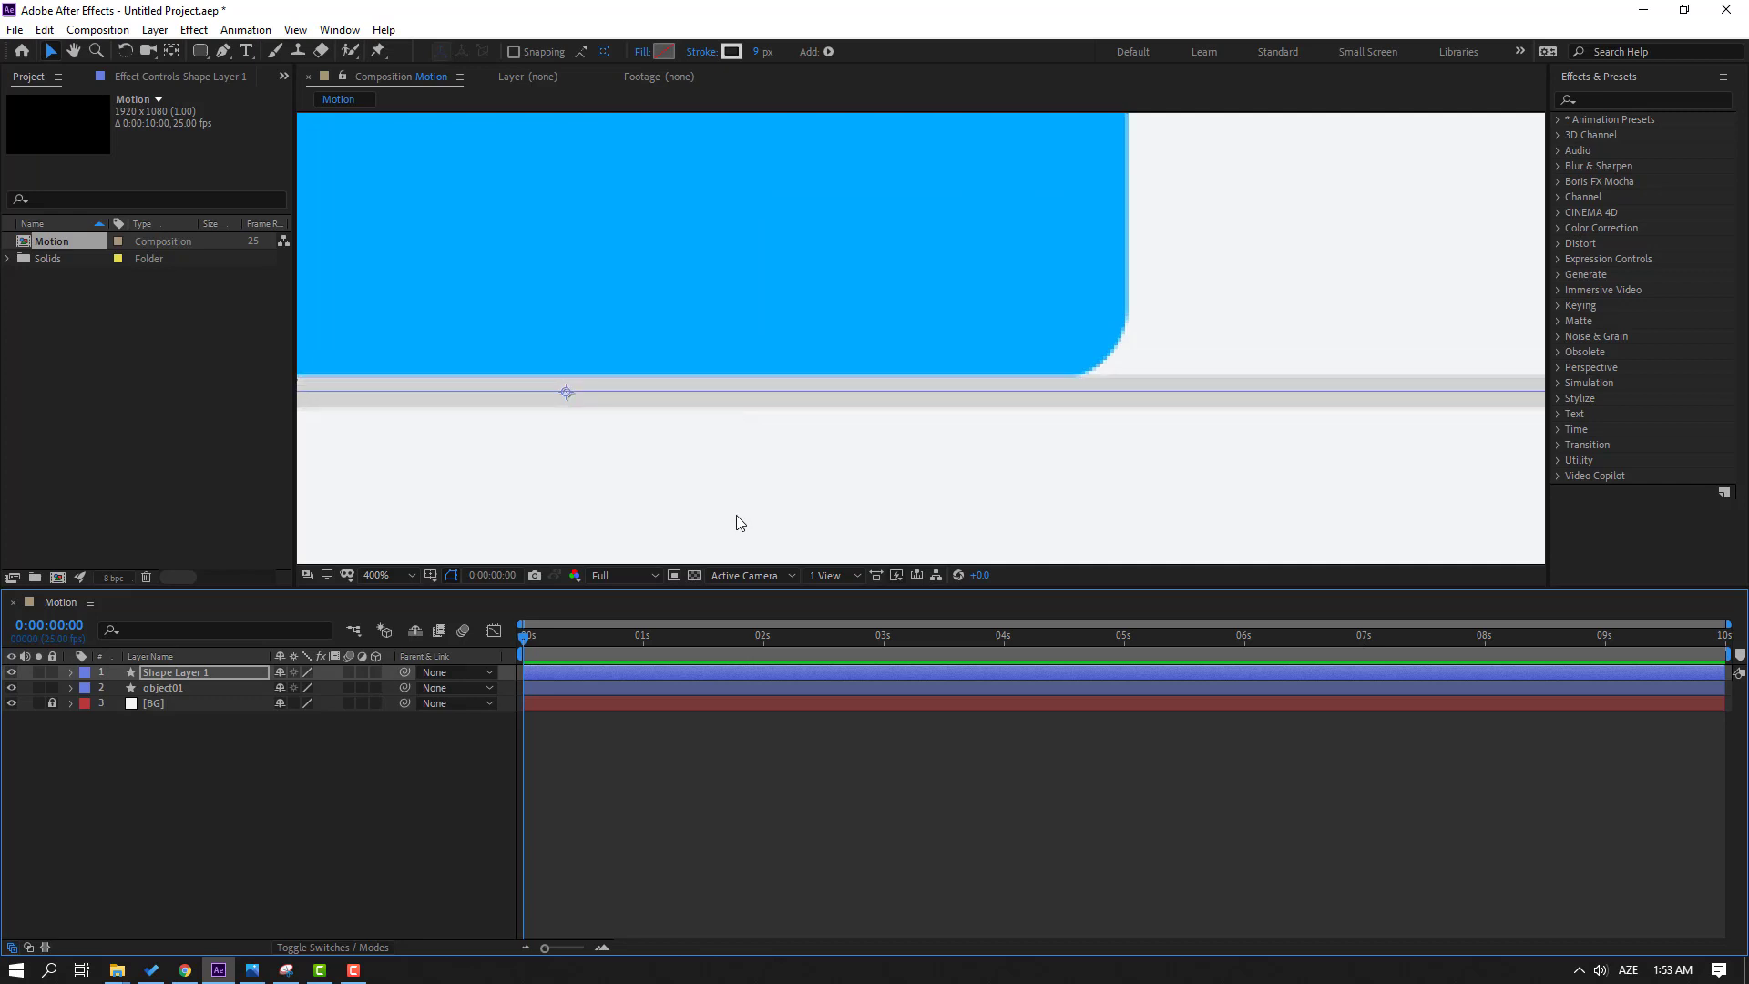
pyautogui.click(709, 747)
pyautogui.scroll(-4, 605, 436)
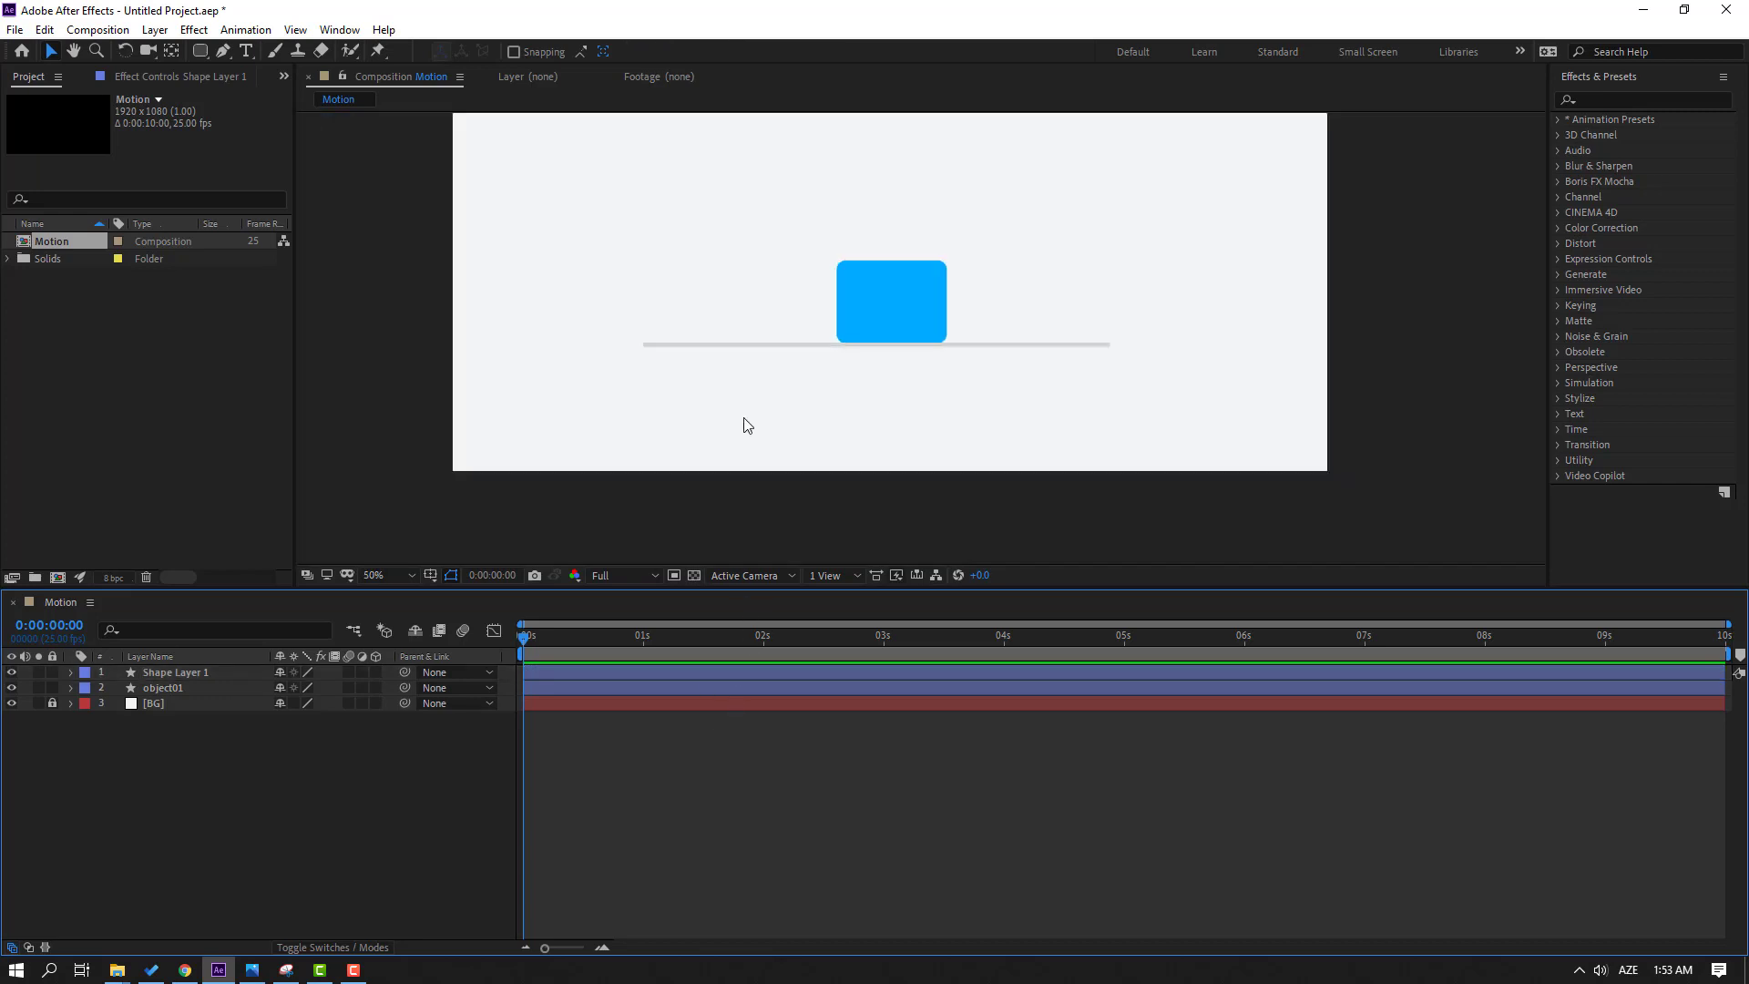
pyautogui.click(877, 305)
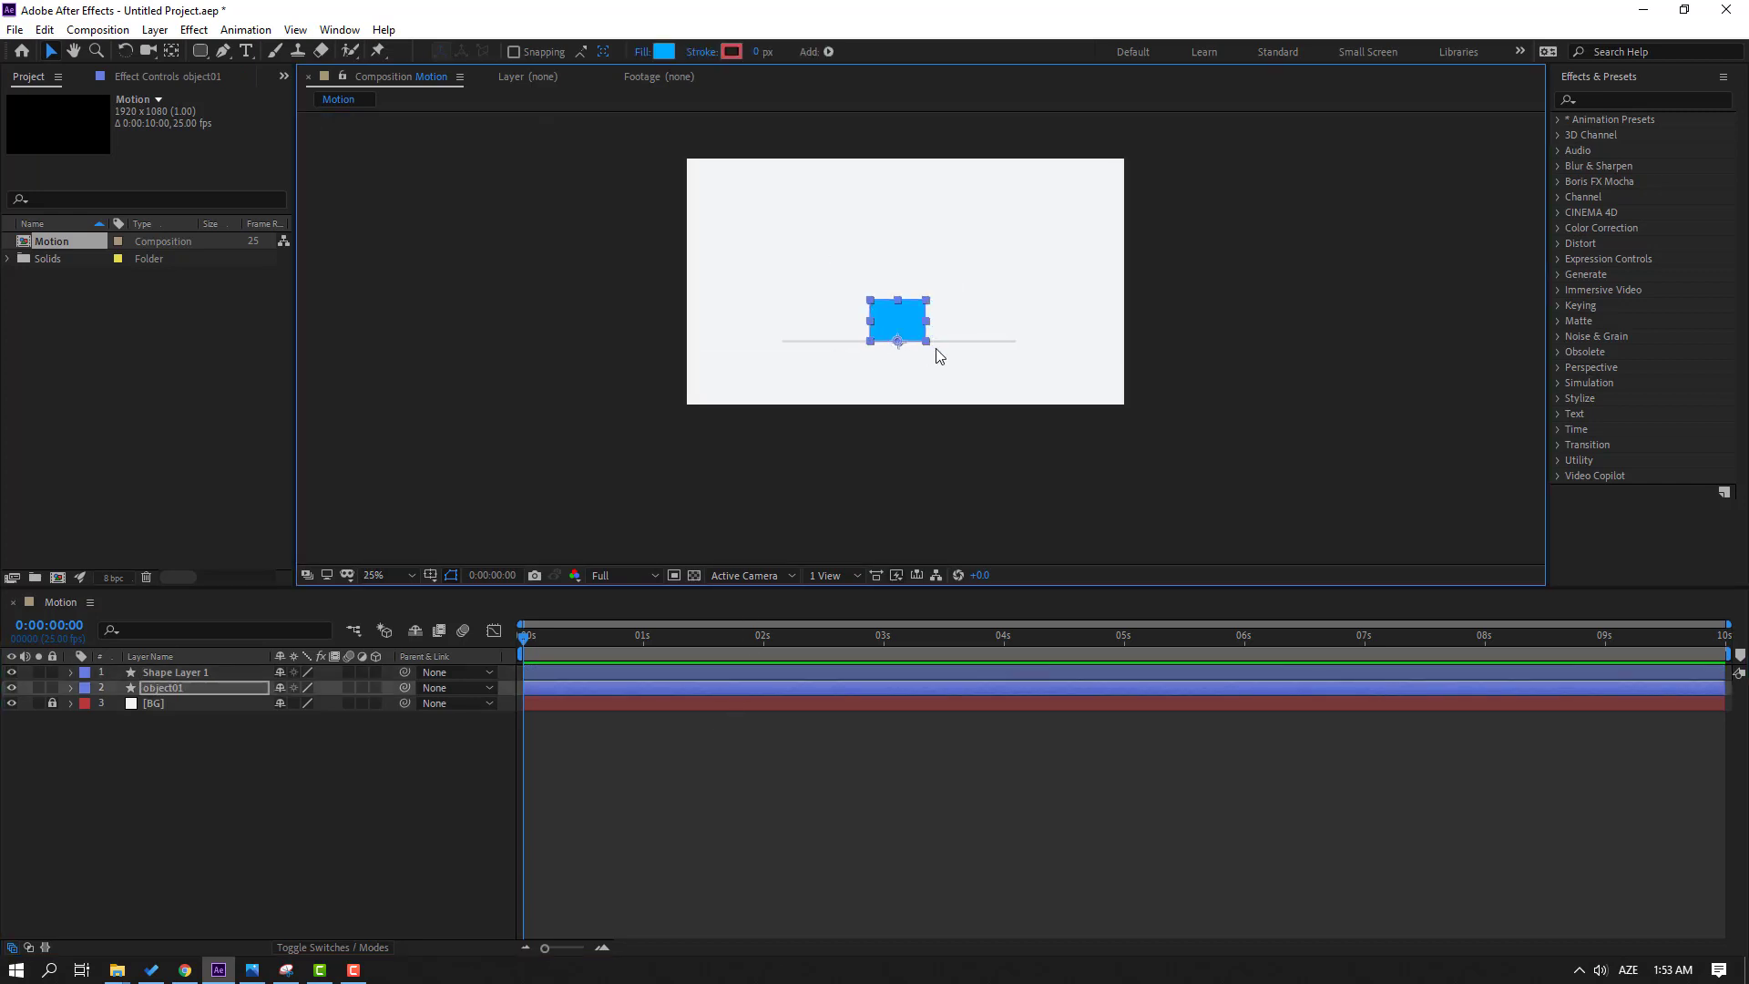
pyautogui.click(180, 774)
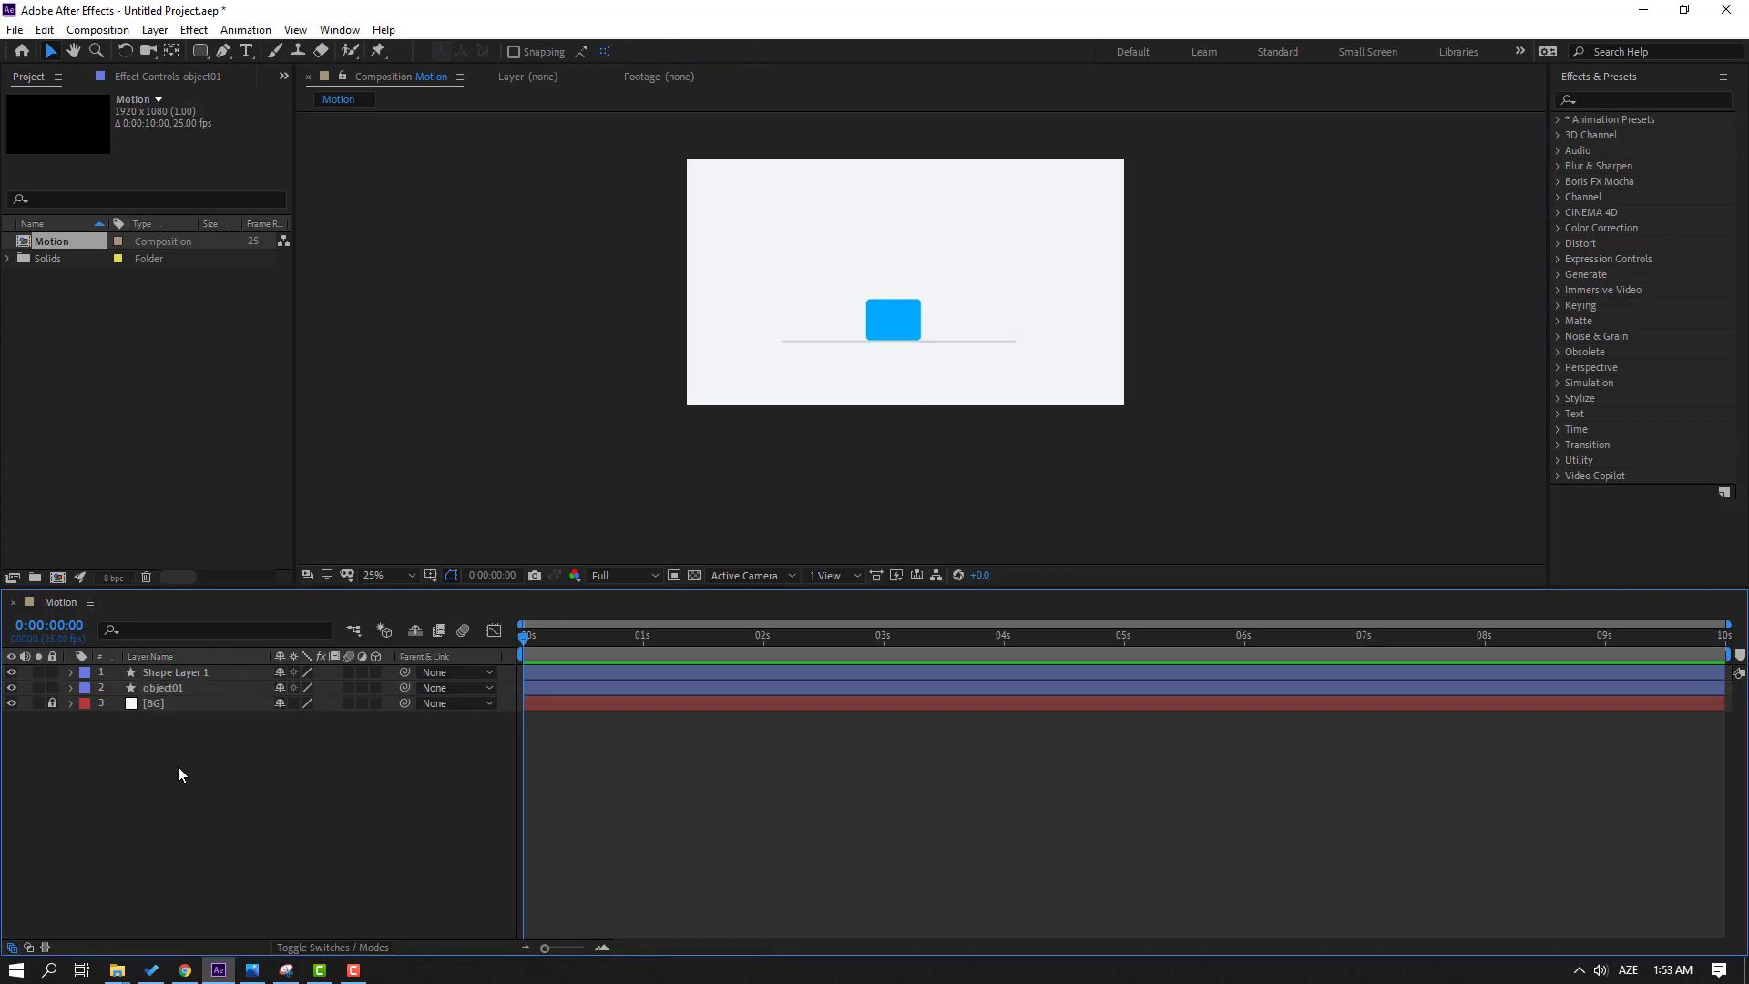
# Step: Rename the Shape Layer 1 layer as line
pyautogui.click(177, 674)
pyautogui.press('Return')
pyautogui.press('BackSpace')
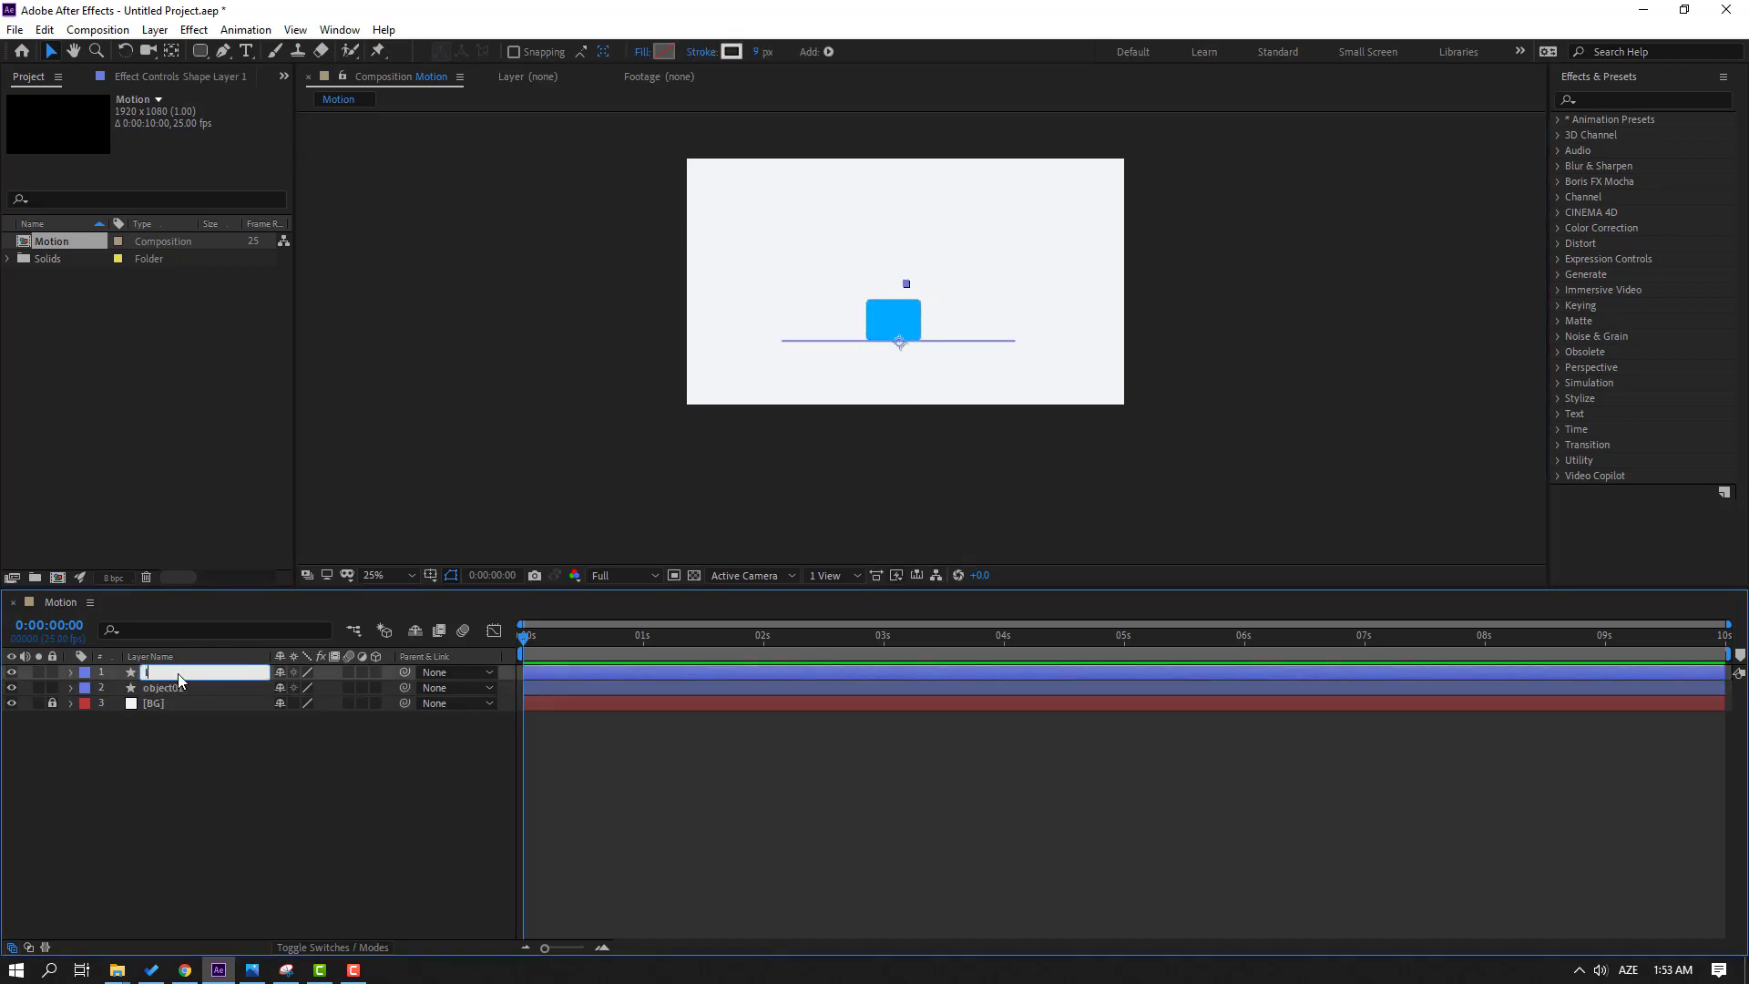
pyautogui.write('line')
pyautogui.press('Return')
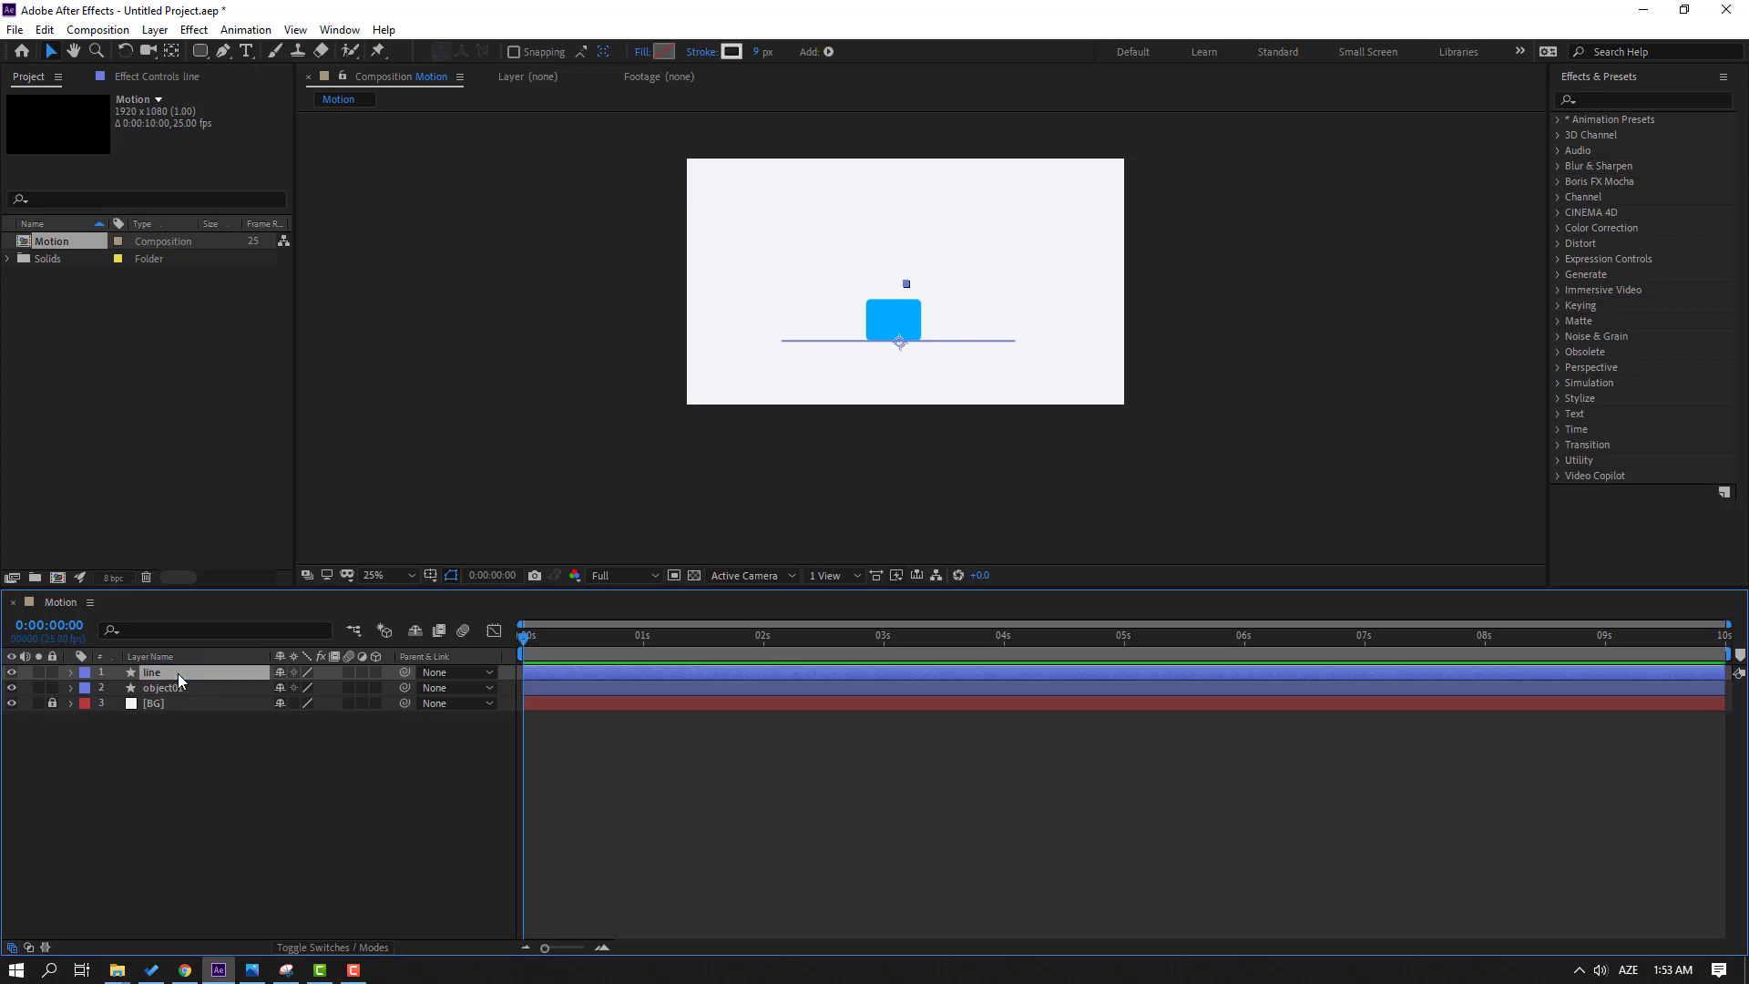
# Step: Place the line layer below object01 in the layer stack and lock it
pyautogui.moveTo(150, 674); pyautogui.dragTo(183, 704)
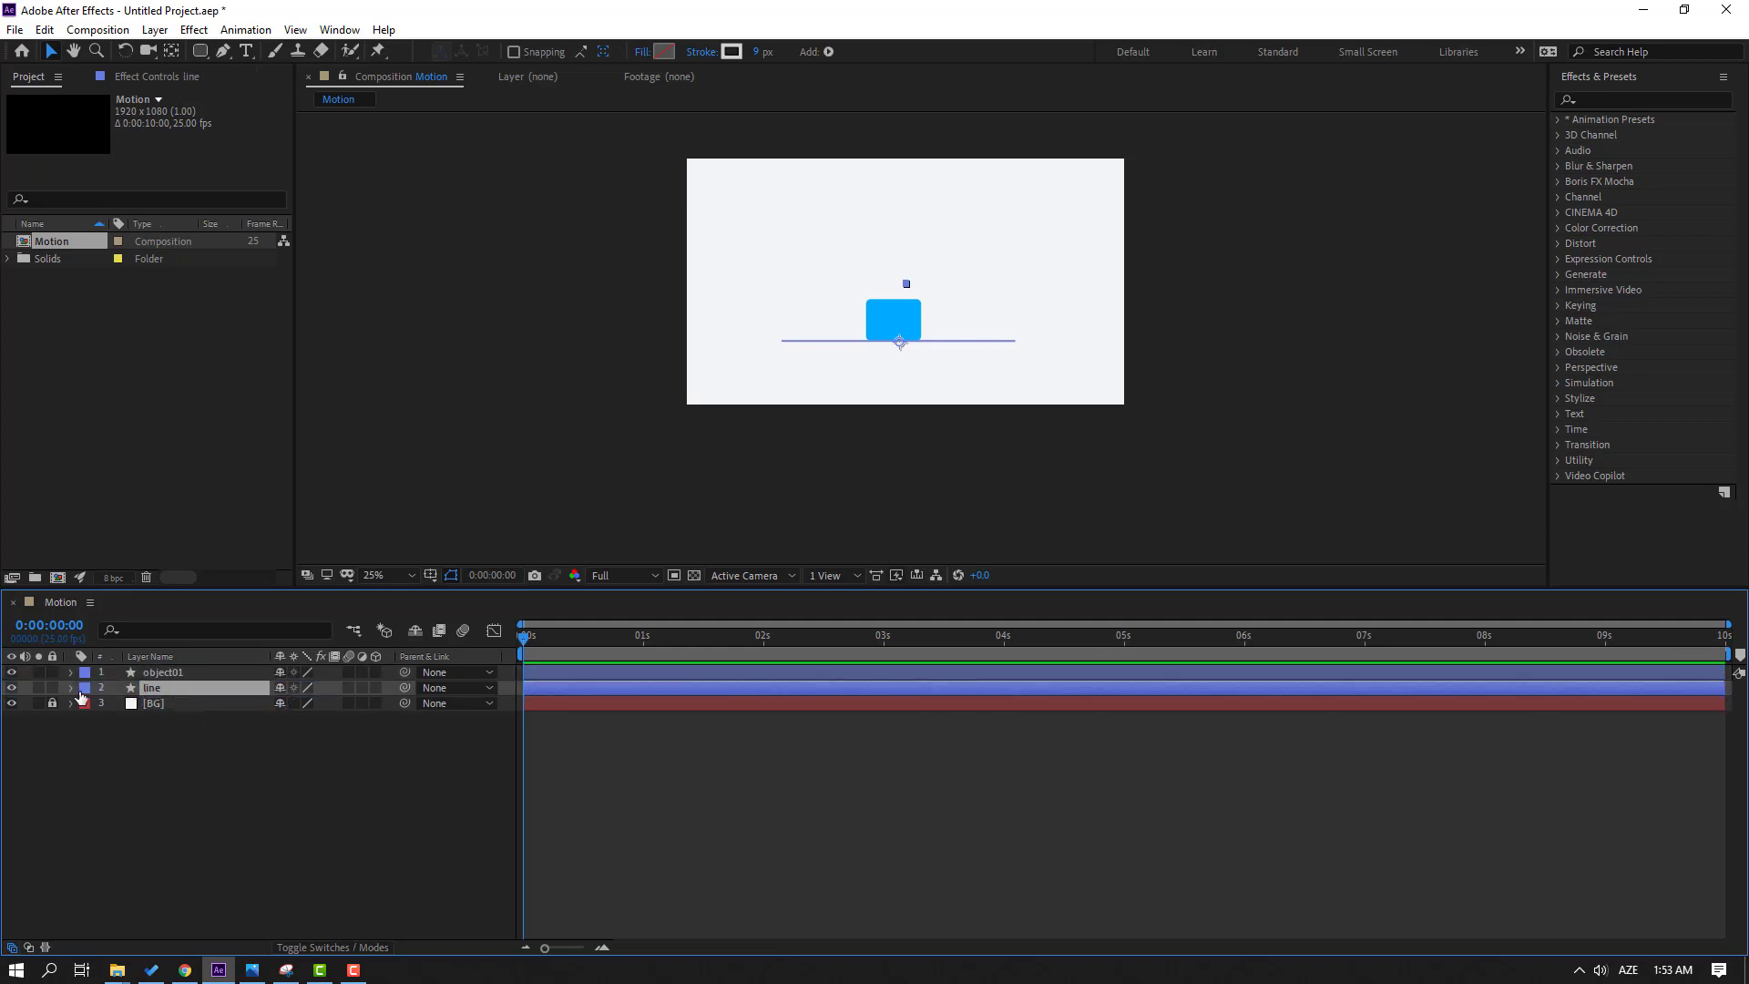
pyautogui.click(52, 688)
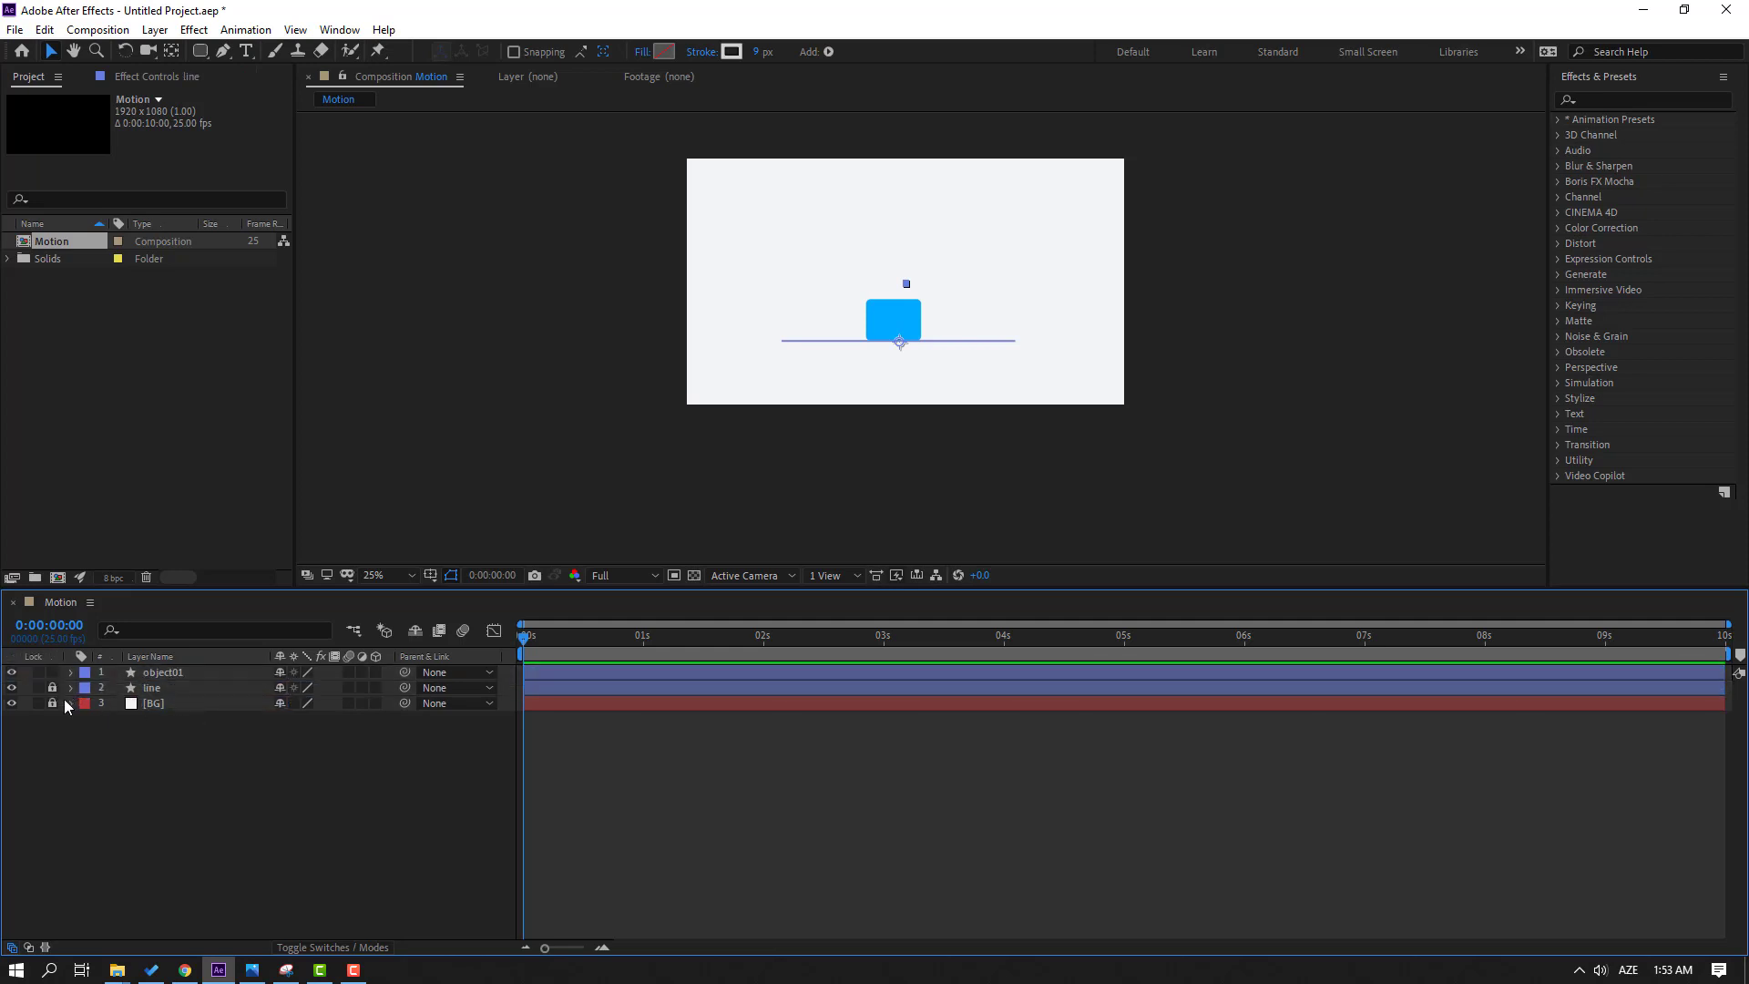
# Step: Keyframe object01's Position at the start, then raise it to Y 413.6 at frame 10
pyautogui.click(175, 674)
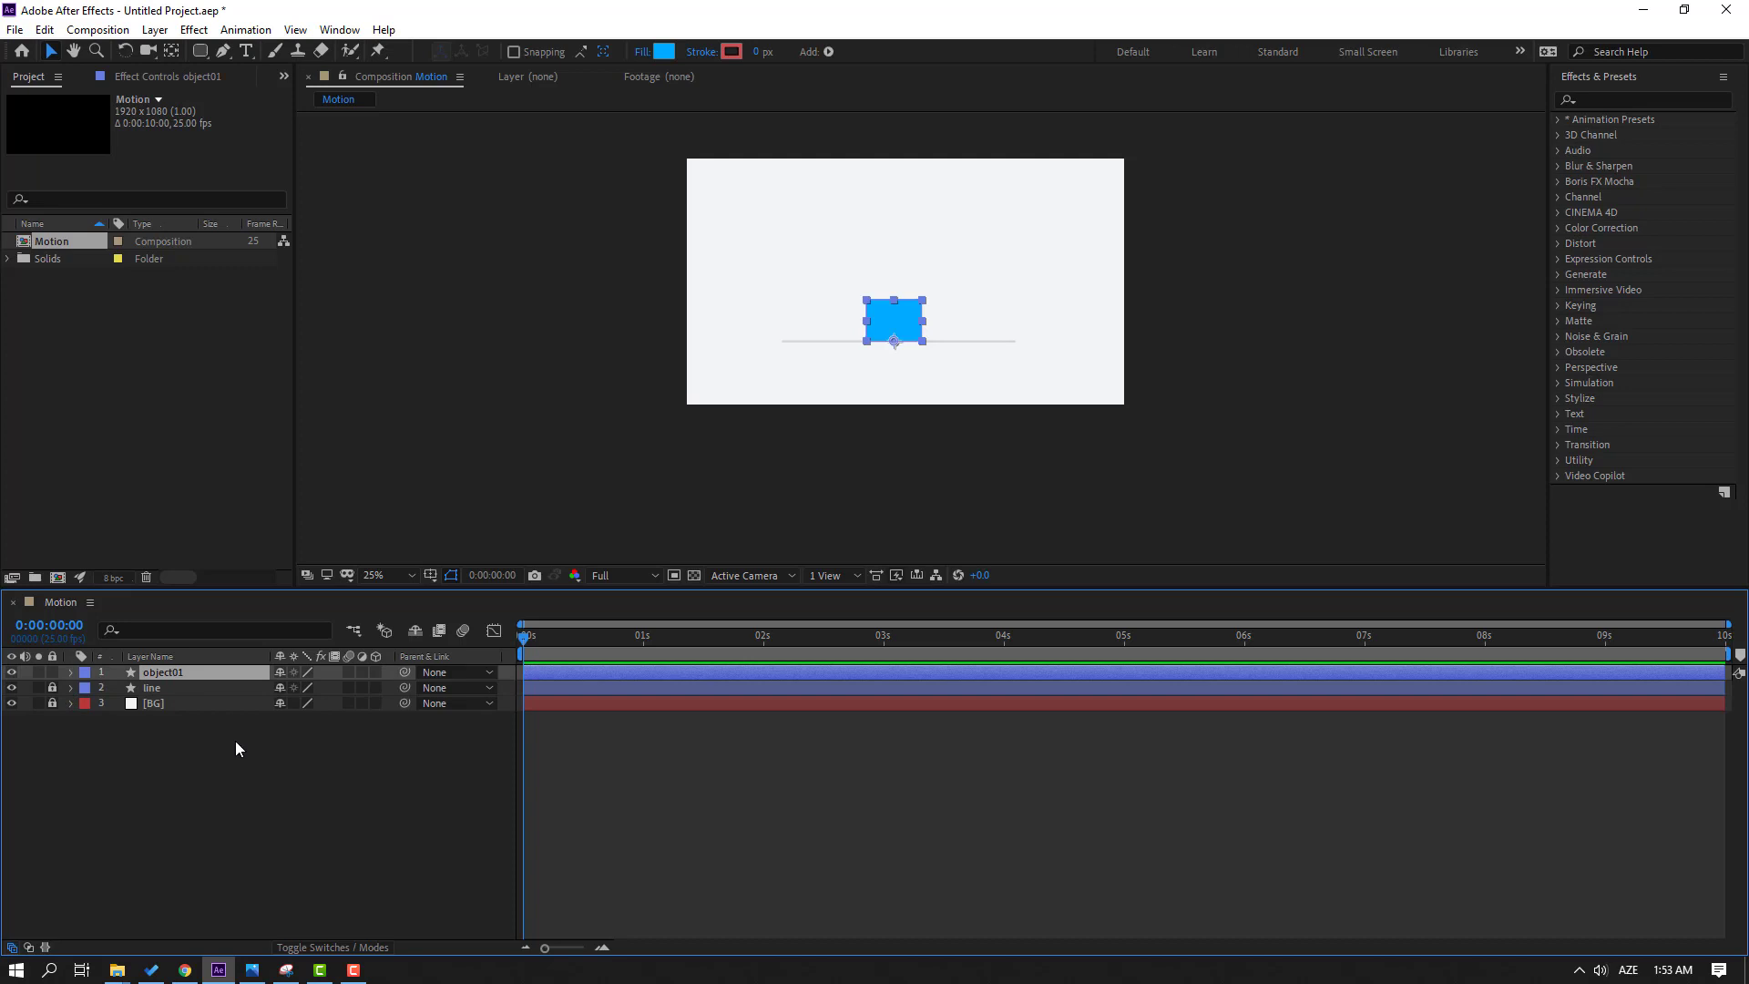
pyautogui.press('p')
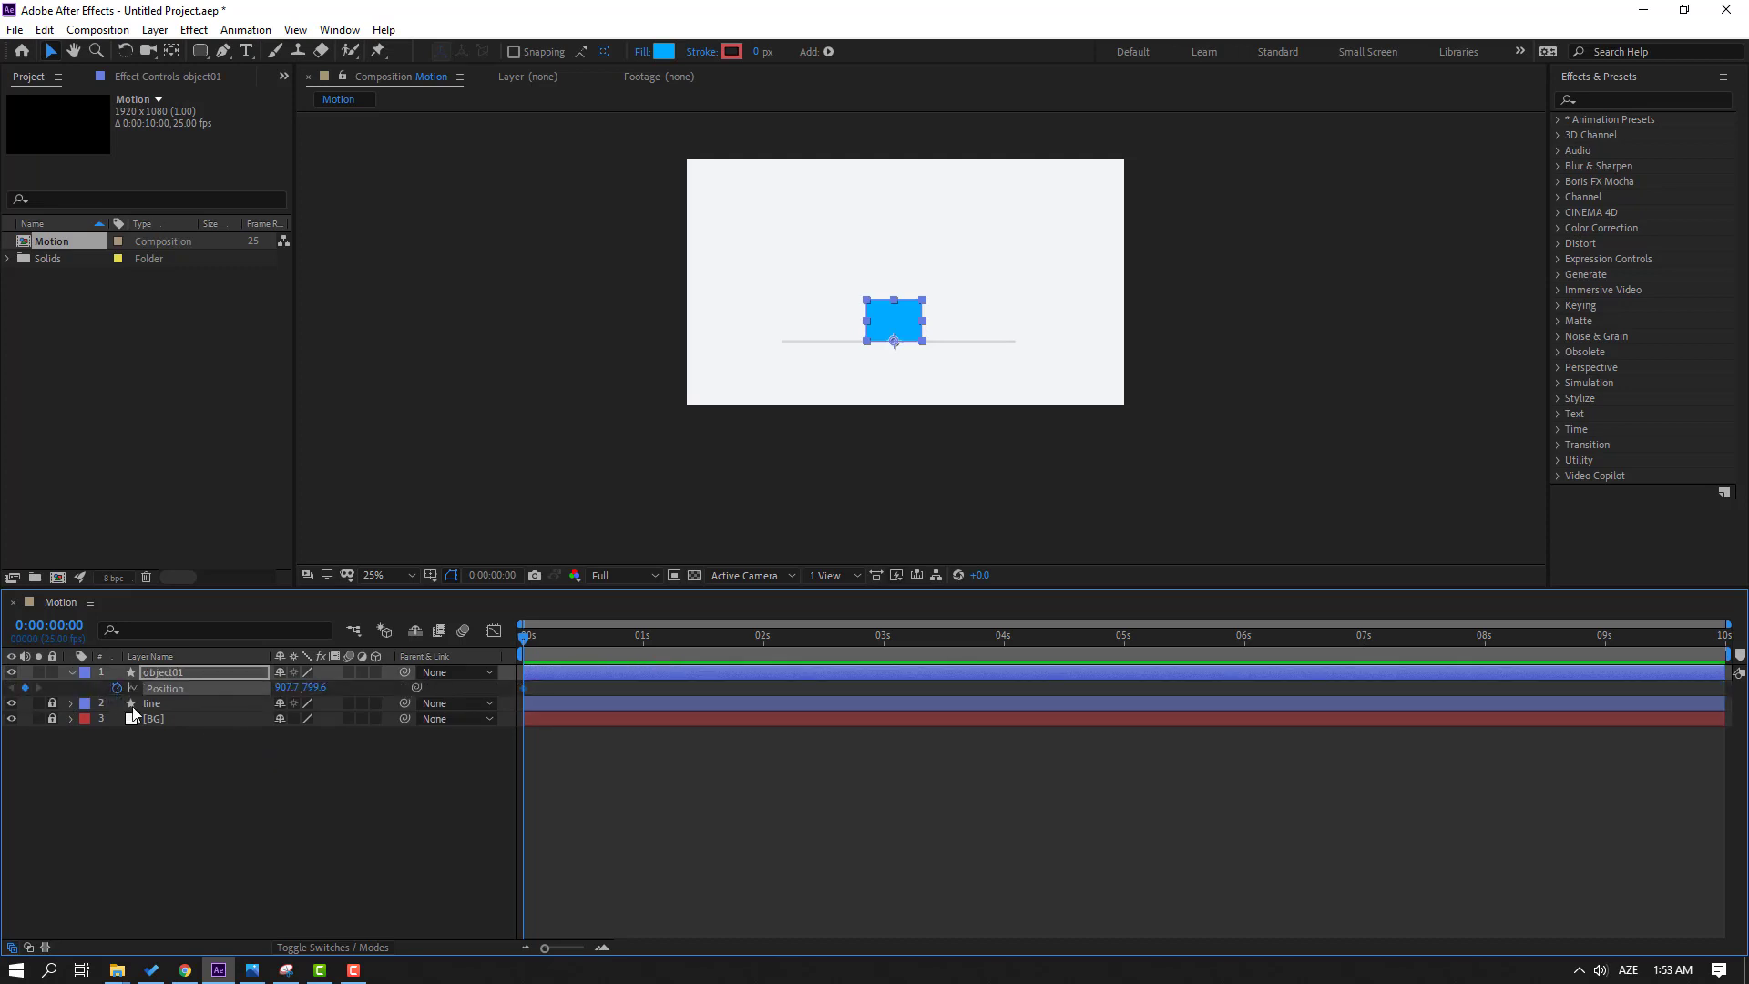
pyautogui.scroll(2, 745, 390)
pyautogui.scroll(-2, 707, 401)
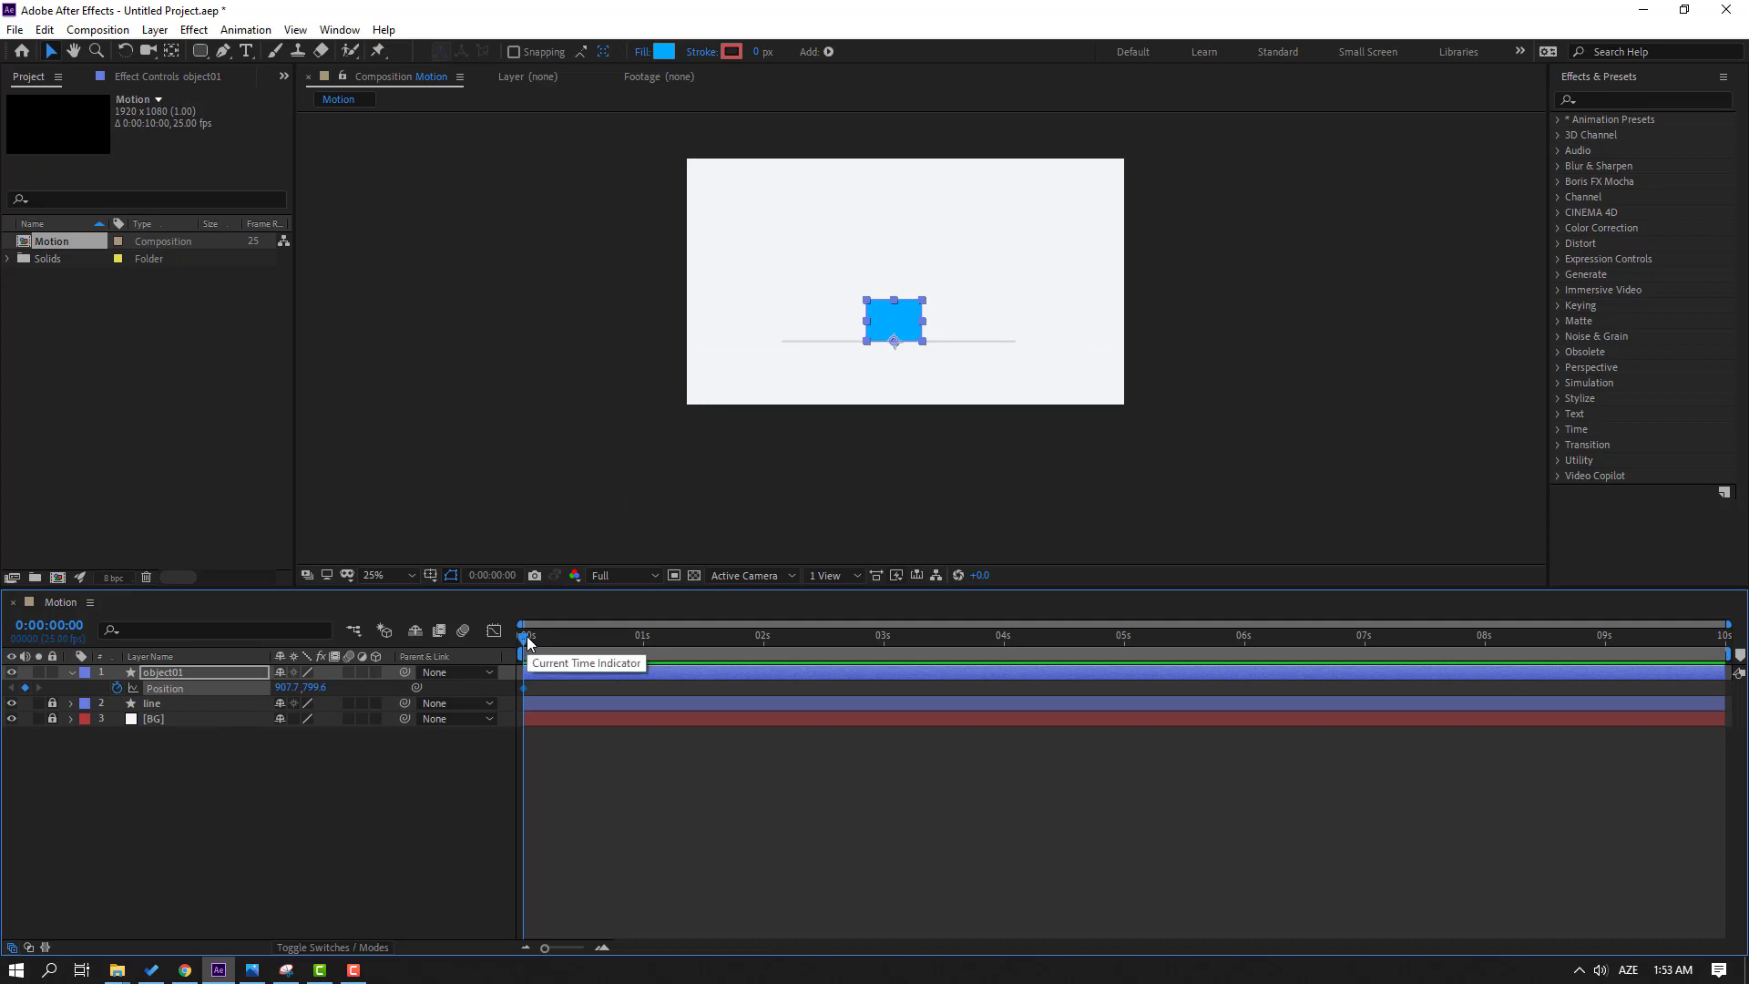
pyautogui.hotkey('shift', 'pagedown')
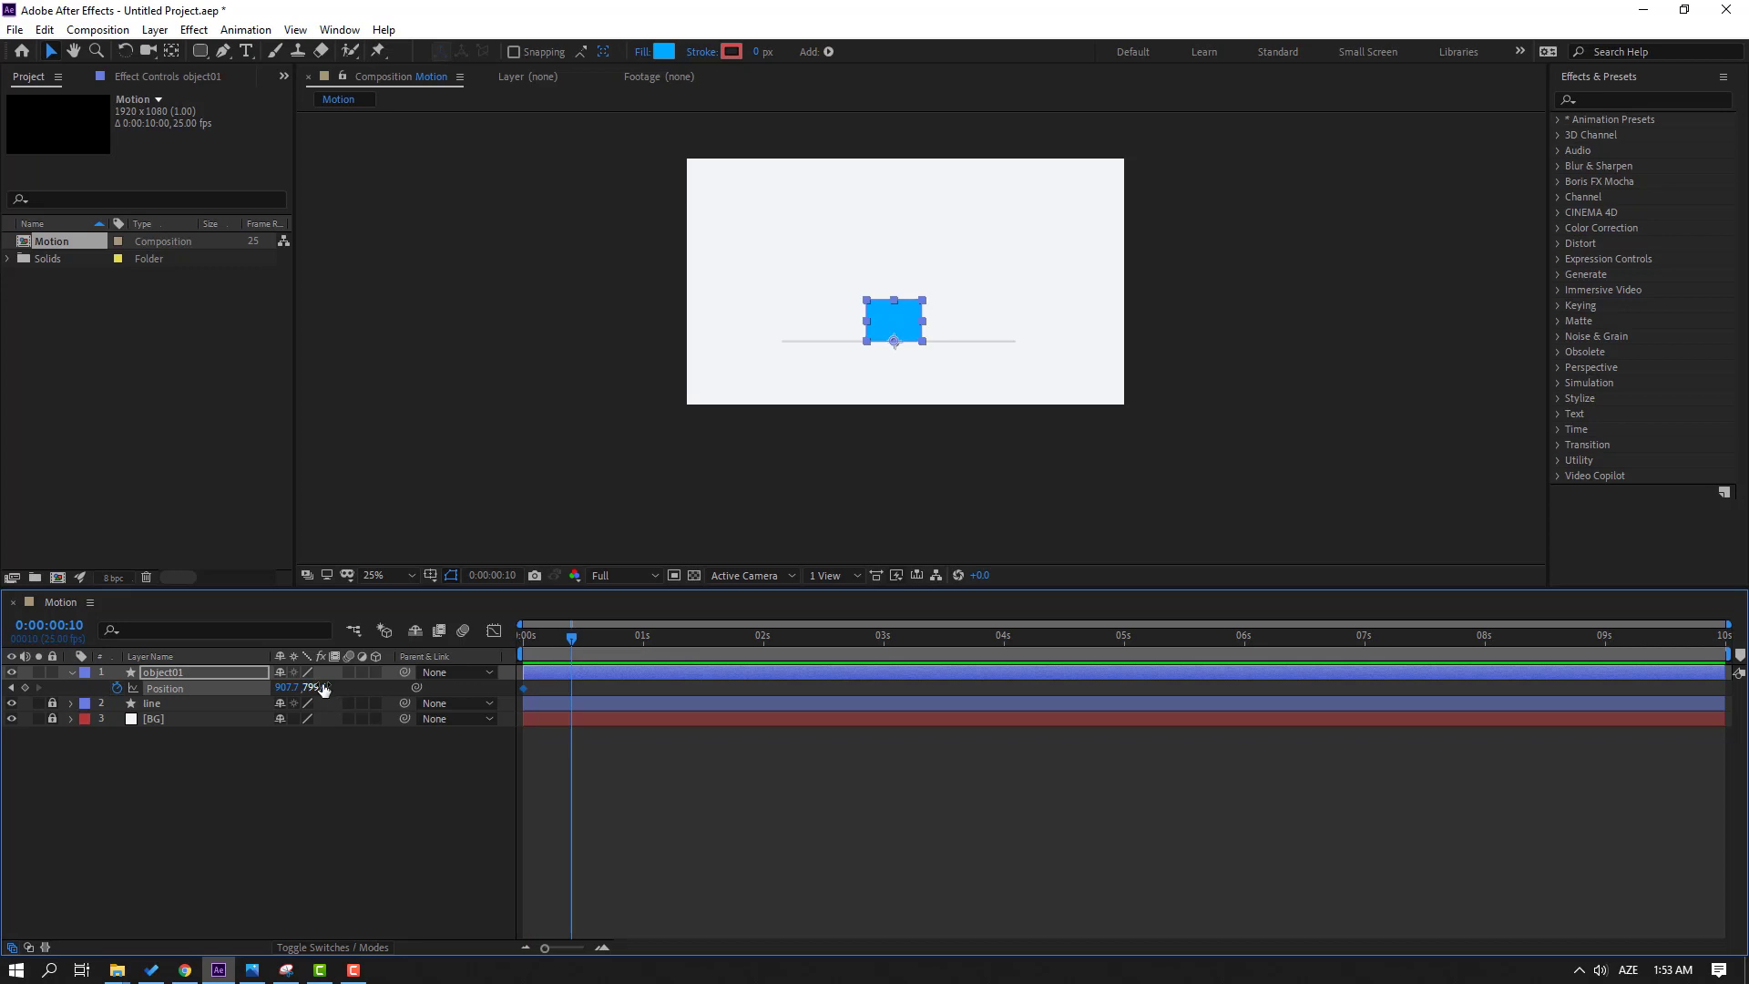
pyautogui.moveTo(320, 687)
pyautogui.mouseDown()
pyautogui.moveTo(282, 674)
pyautogui.moveTo(296, 687)
pyautogui.mouseUp()
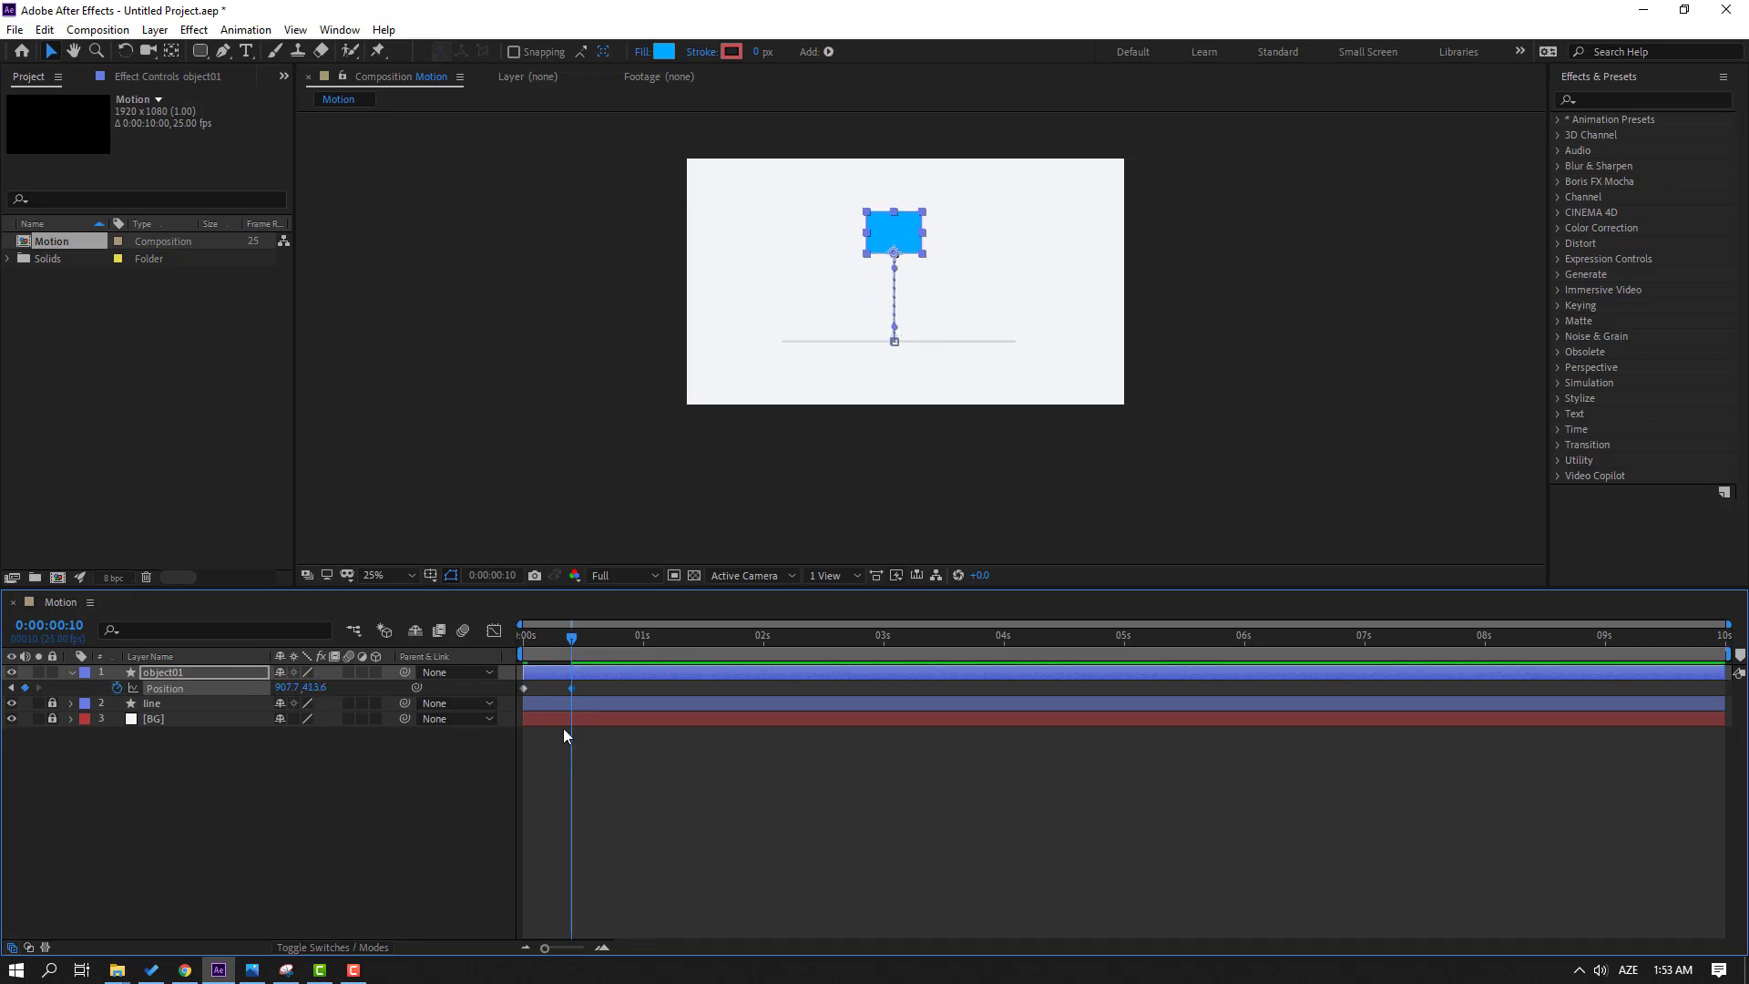
# Step: Copy object01's first Position keyframe to frame 20 so the rectangle returns to the line
pyautogui.hotkey('shift', 'pagedown')
pyautogui.moveTo(544, 703); pyautogui.dragTo(512, 685)
pyautogui.hotkey('ctrl', 'v')
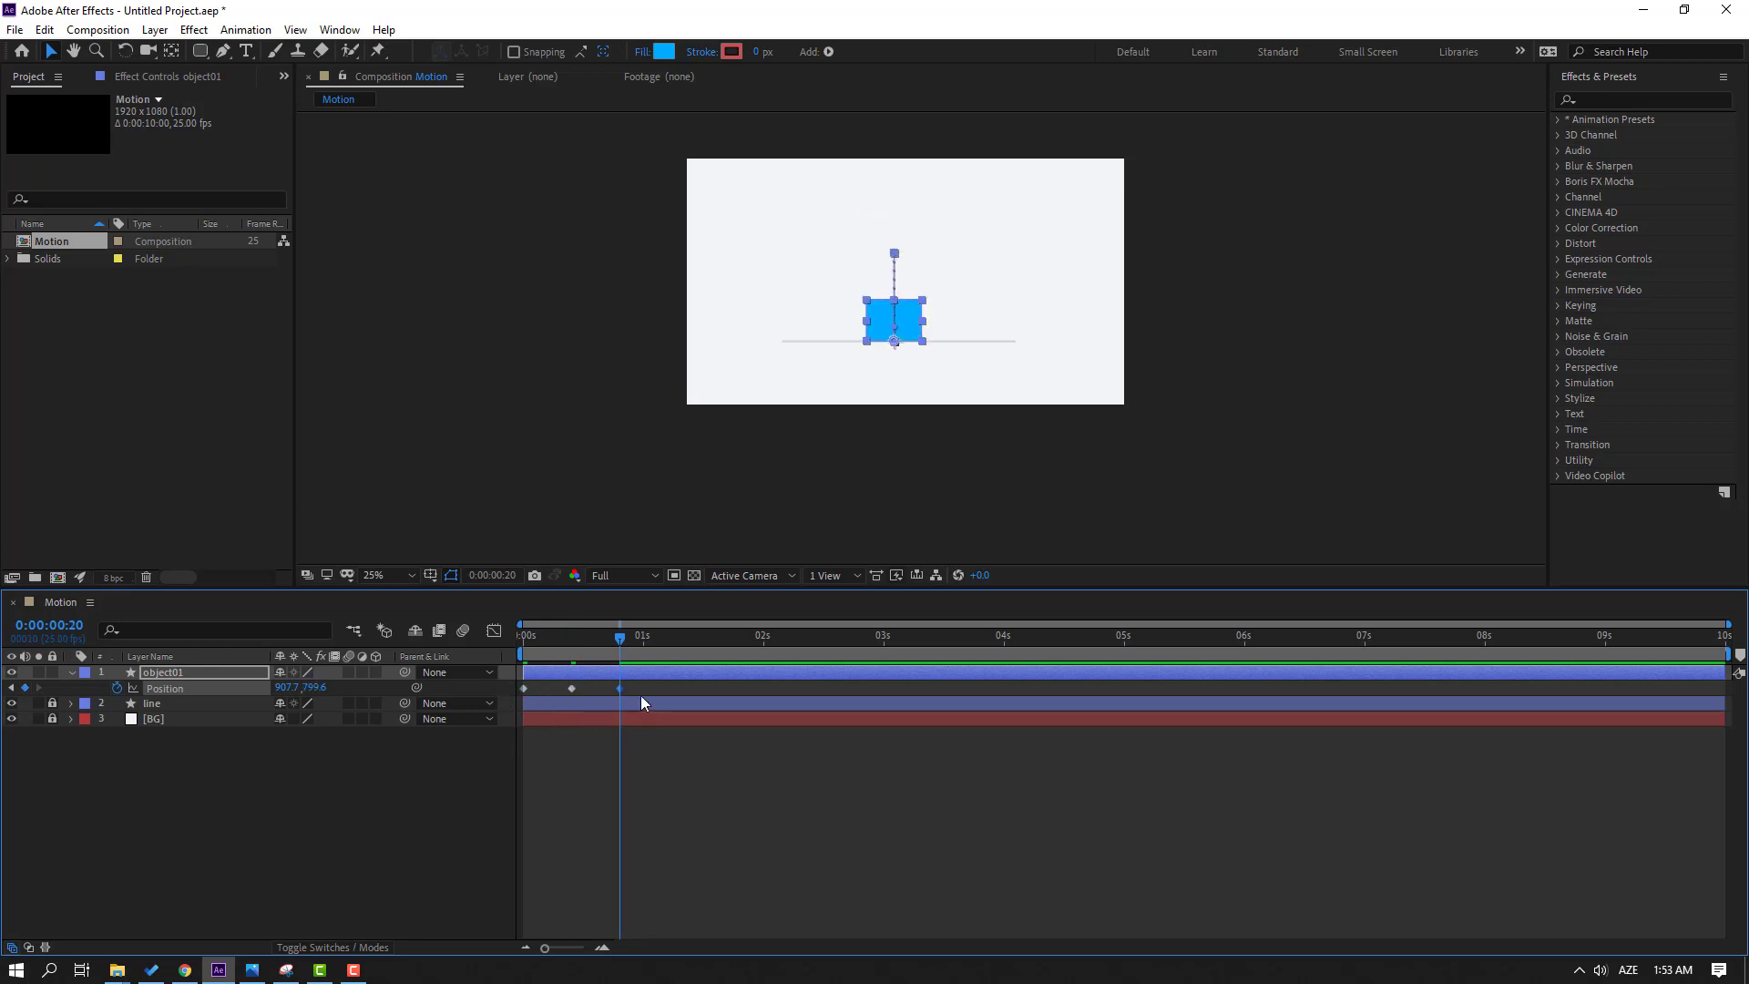
# Step: Apply Easy Ease to all three Position keyframes of object01 and preview the motion
pyautogui.rightClick(620, 688)
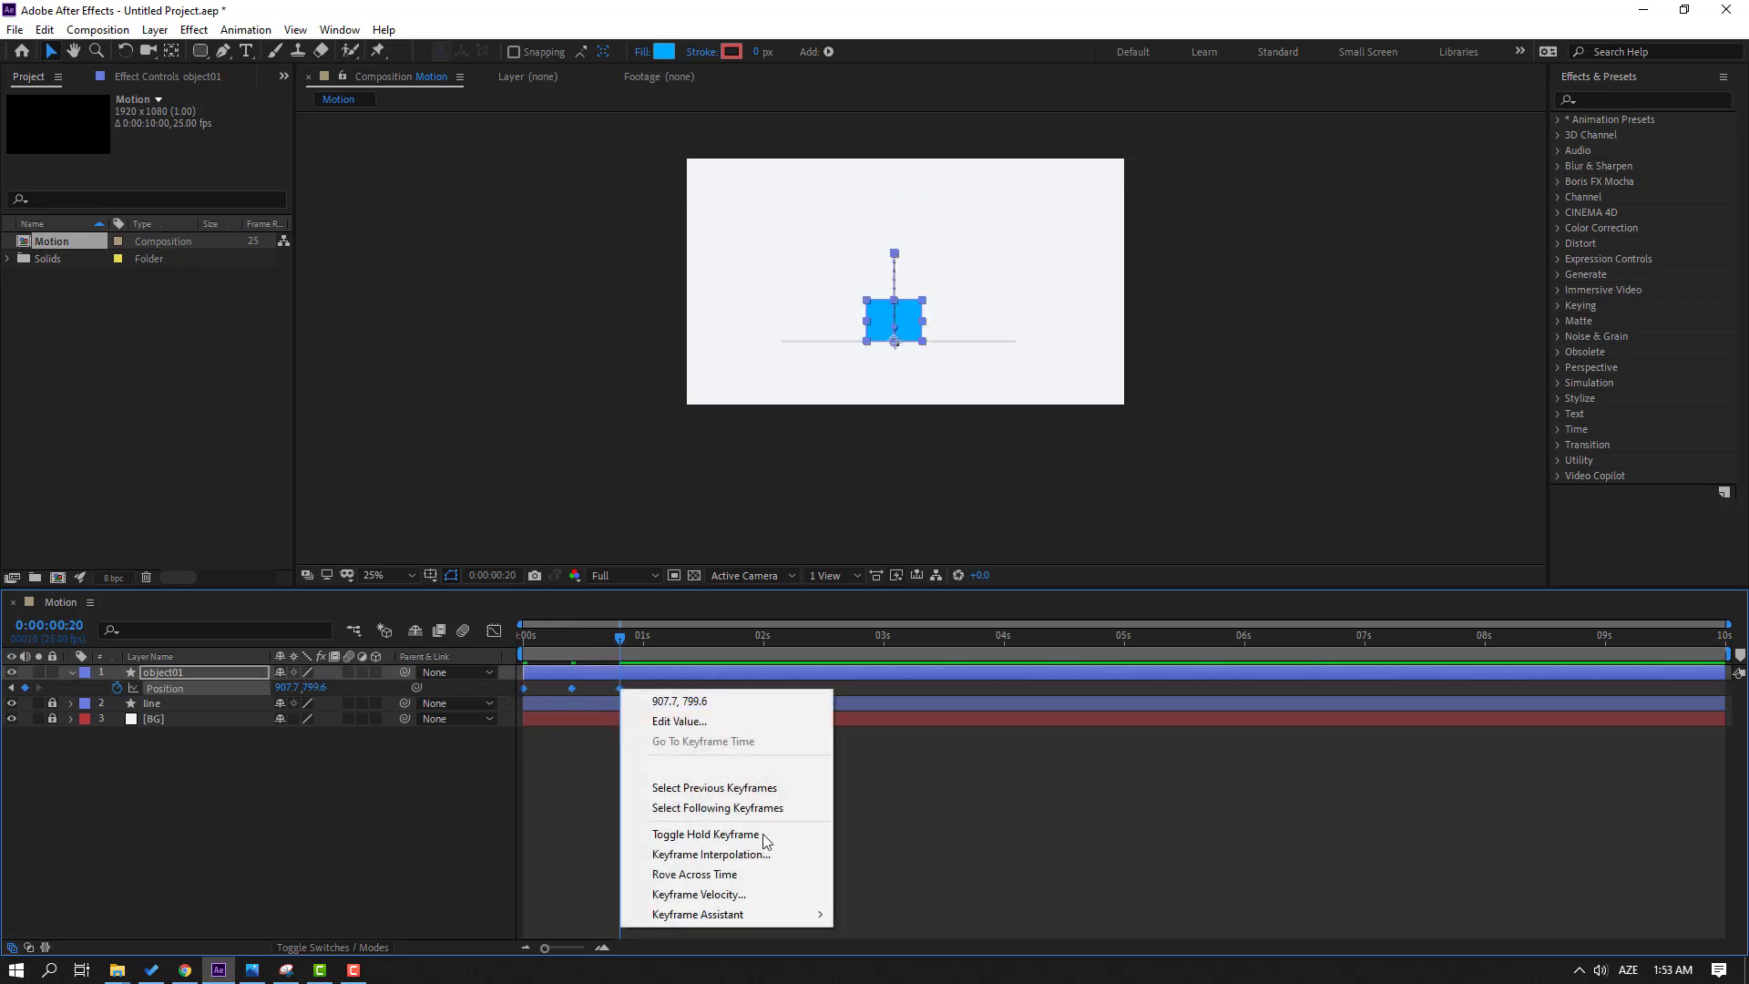
pyautogui.moveTo(752, 914)
pyautogui.click(902, 795)
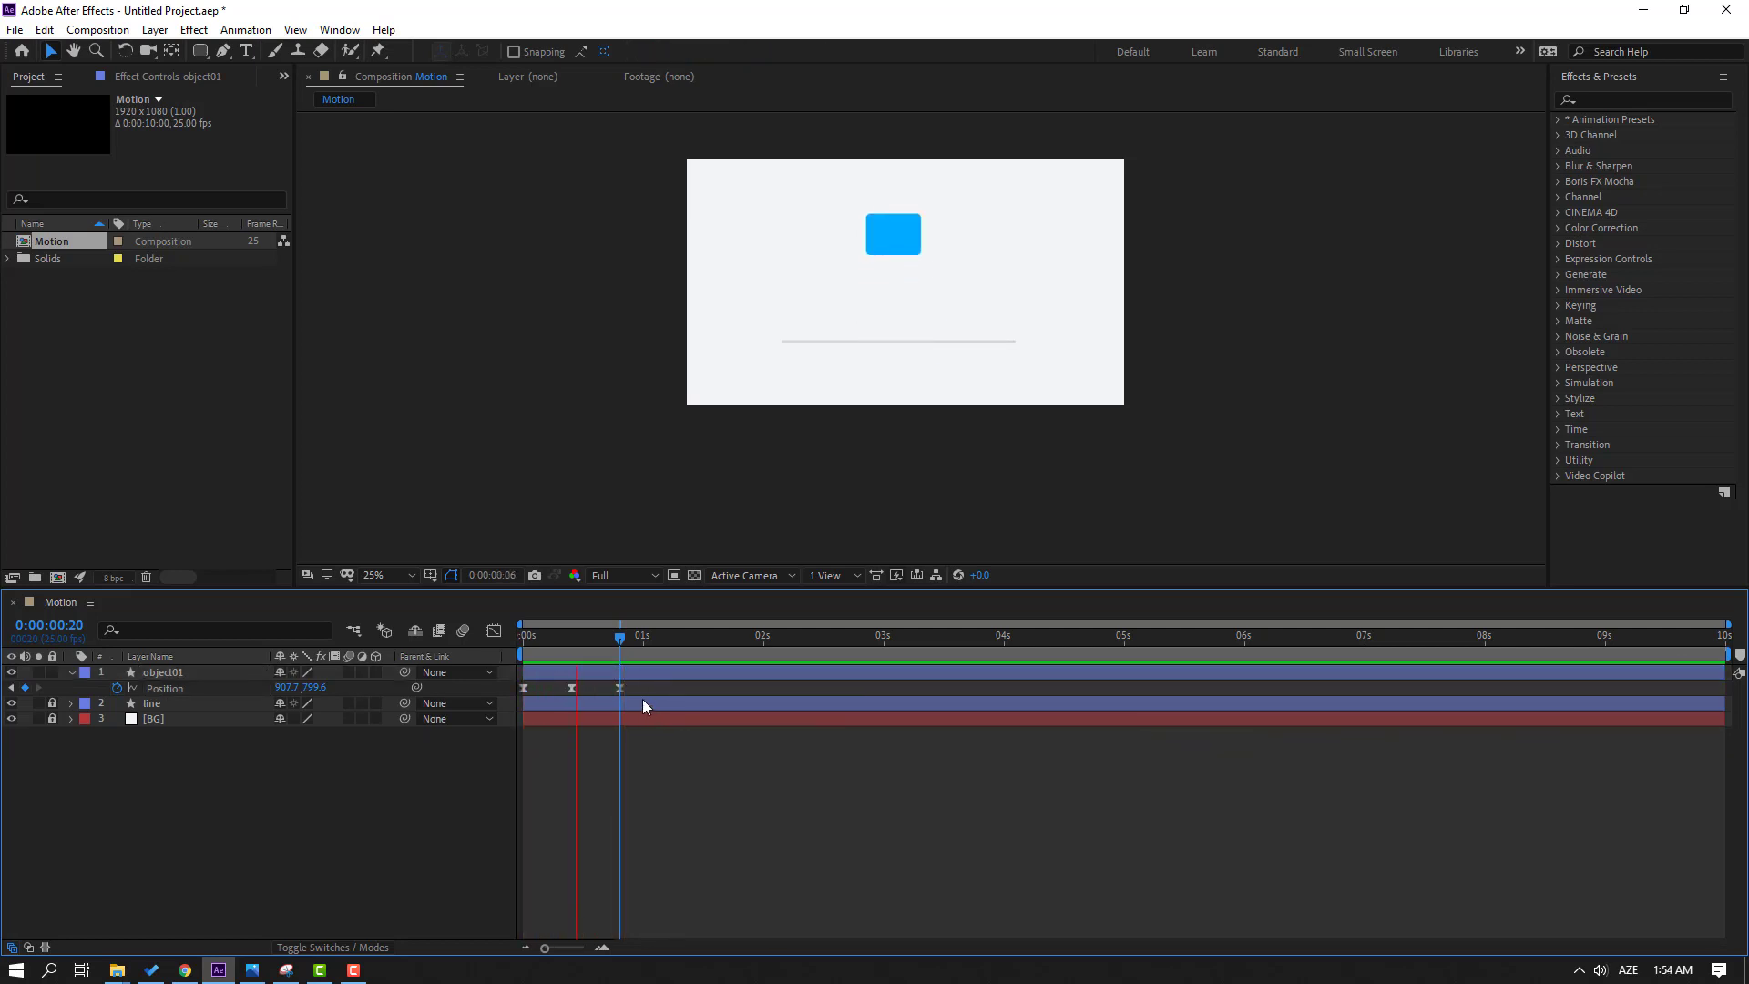
pyautogui.press('space')
# Step: Shift all three Position keyframes 7 frames later and return to the start of the timeline
pyautogui.moveTo(648, 692); pyautogui.dragTo(511, 698)
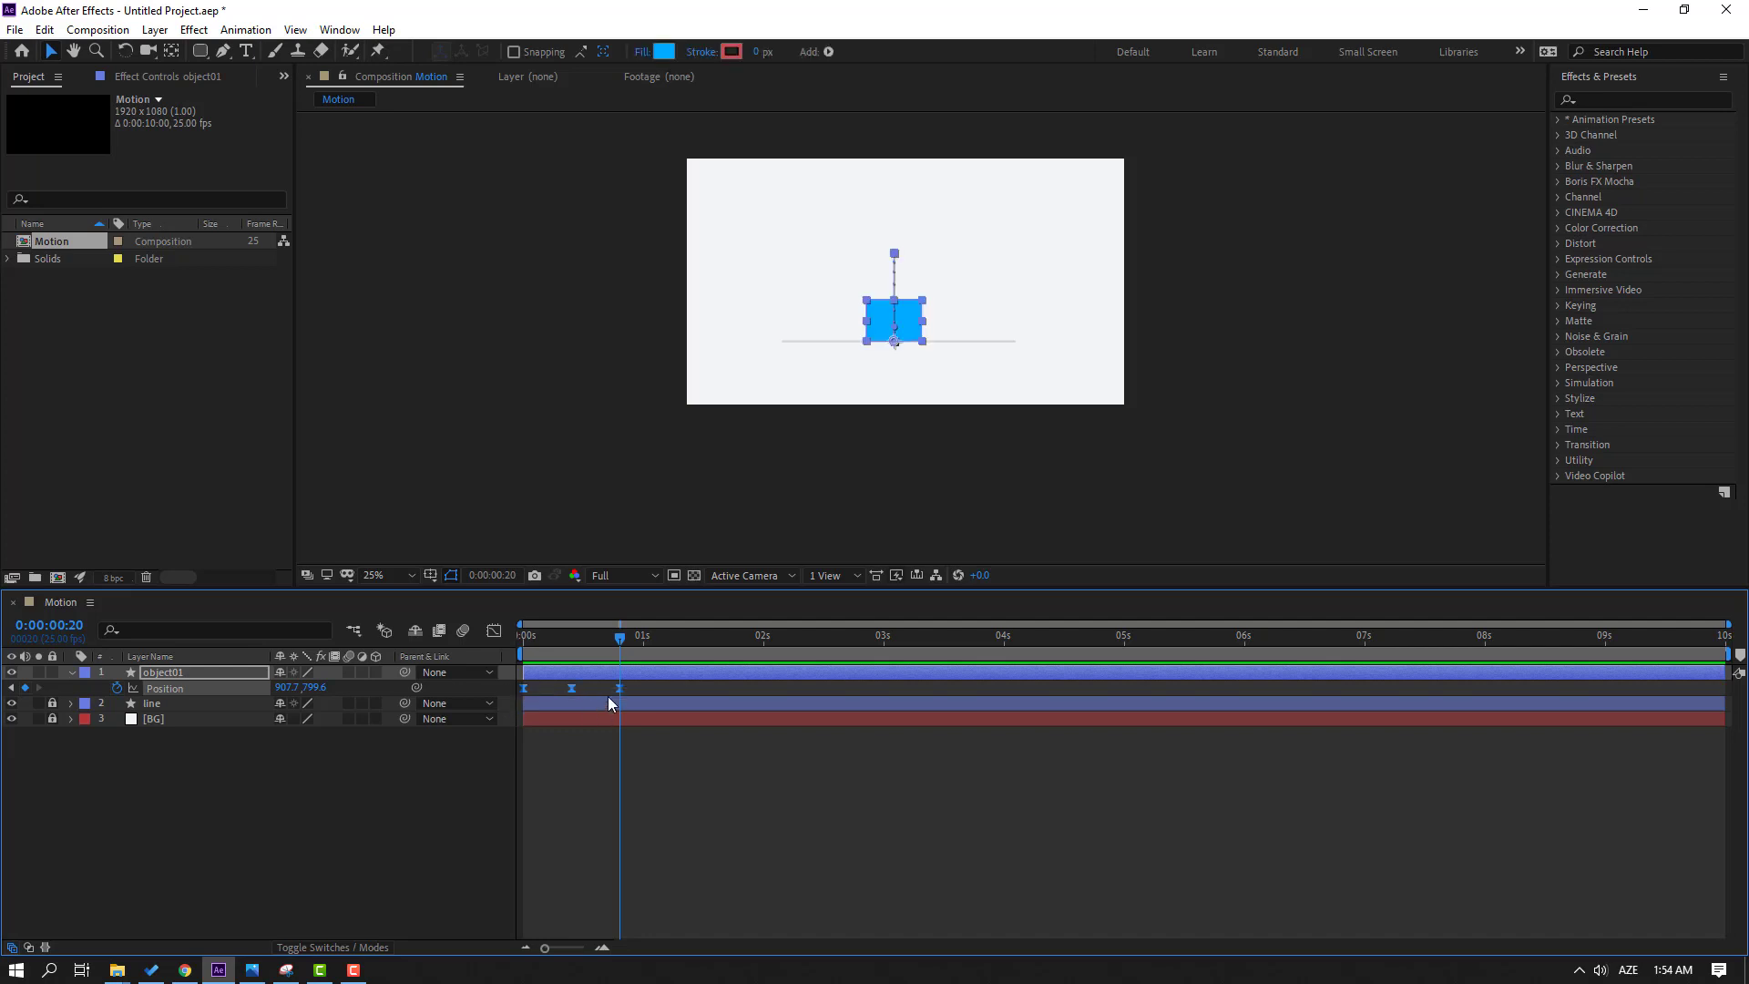
pyautogui.moveTo(620, 691); pyautogui.dragTo(652, 690)
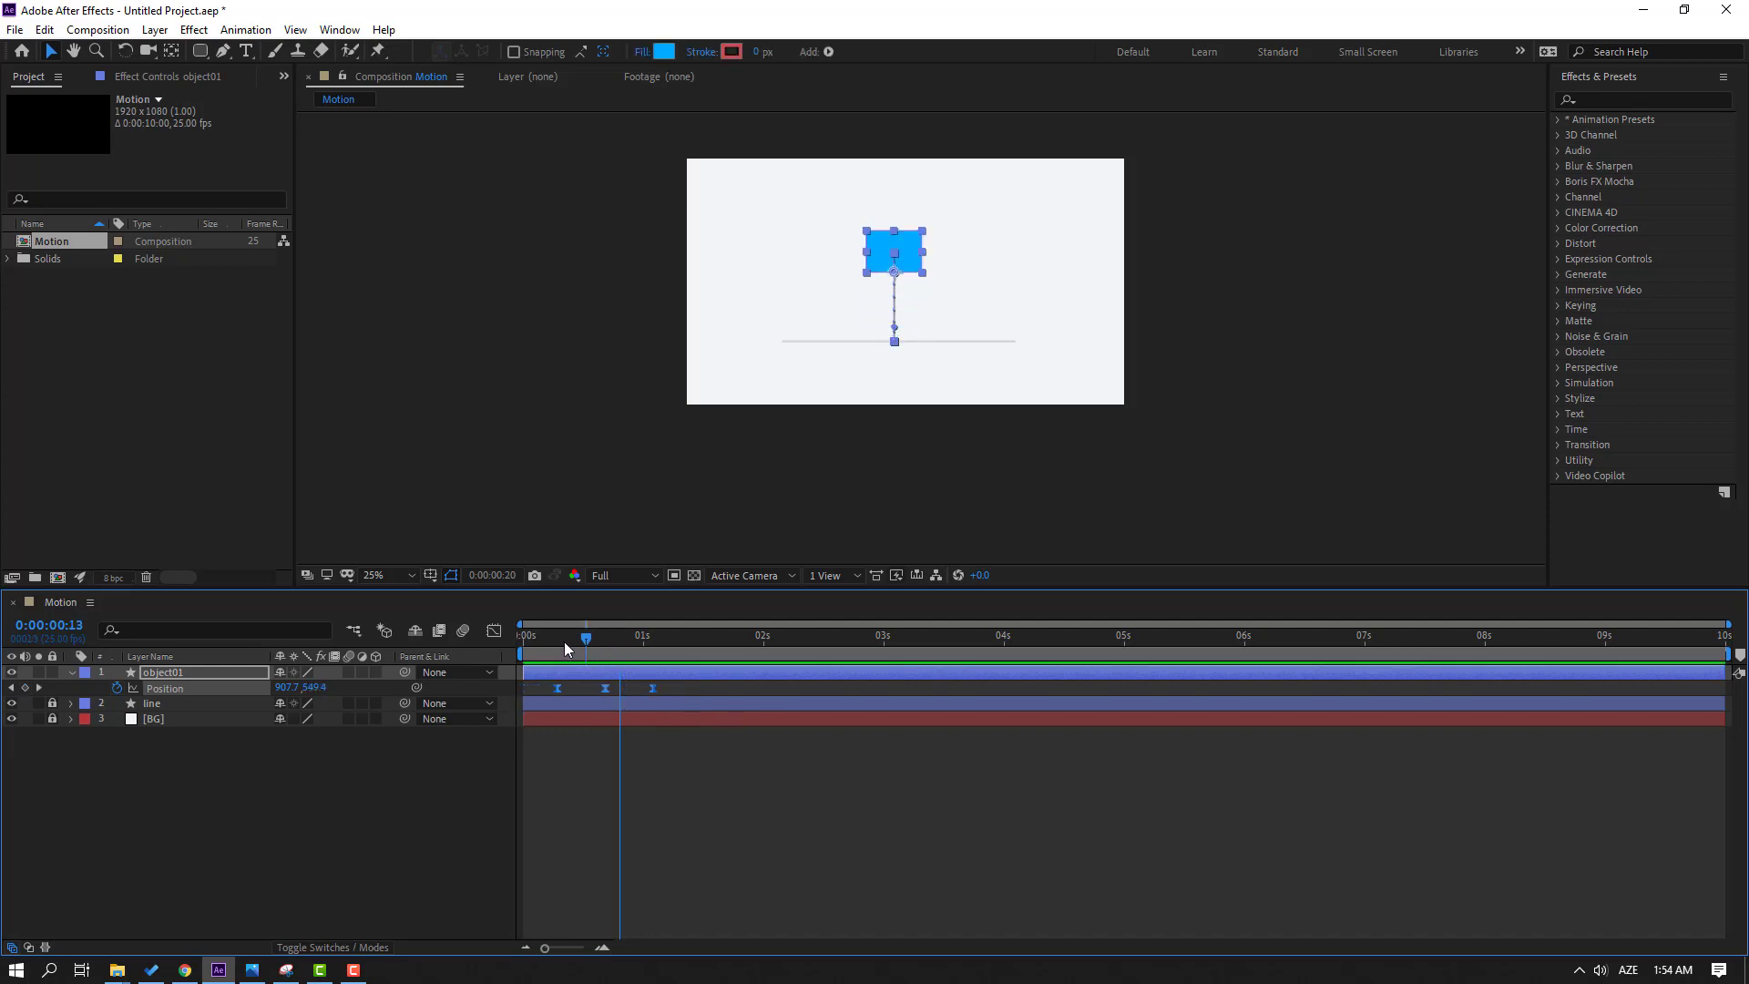
pyautogui.press('Home')
# Step: Reveal object01's Scale beside its Position, unlink the scale proportions, and add a Scale keyframe at the start
pyautogui.click(150, 737)
pyautogui.click(164, 674)
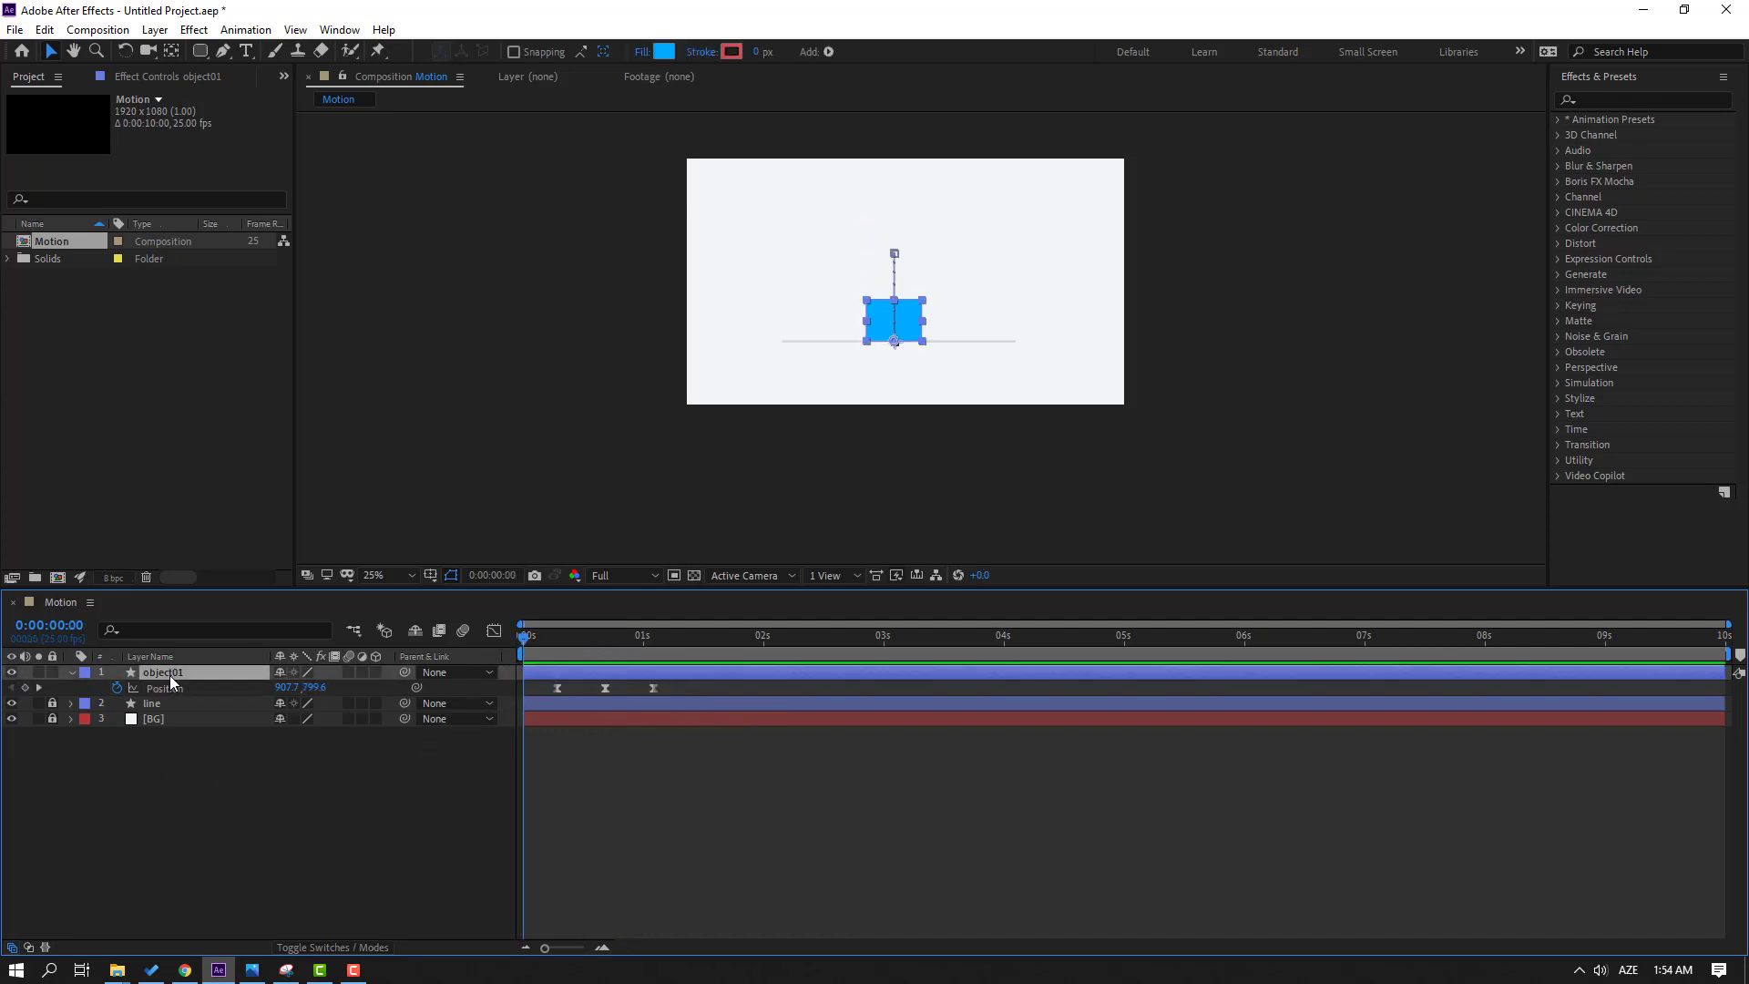
pyautogui.hotkey('shift', 's')
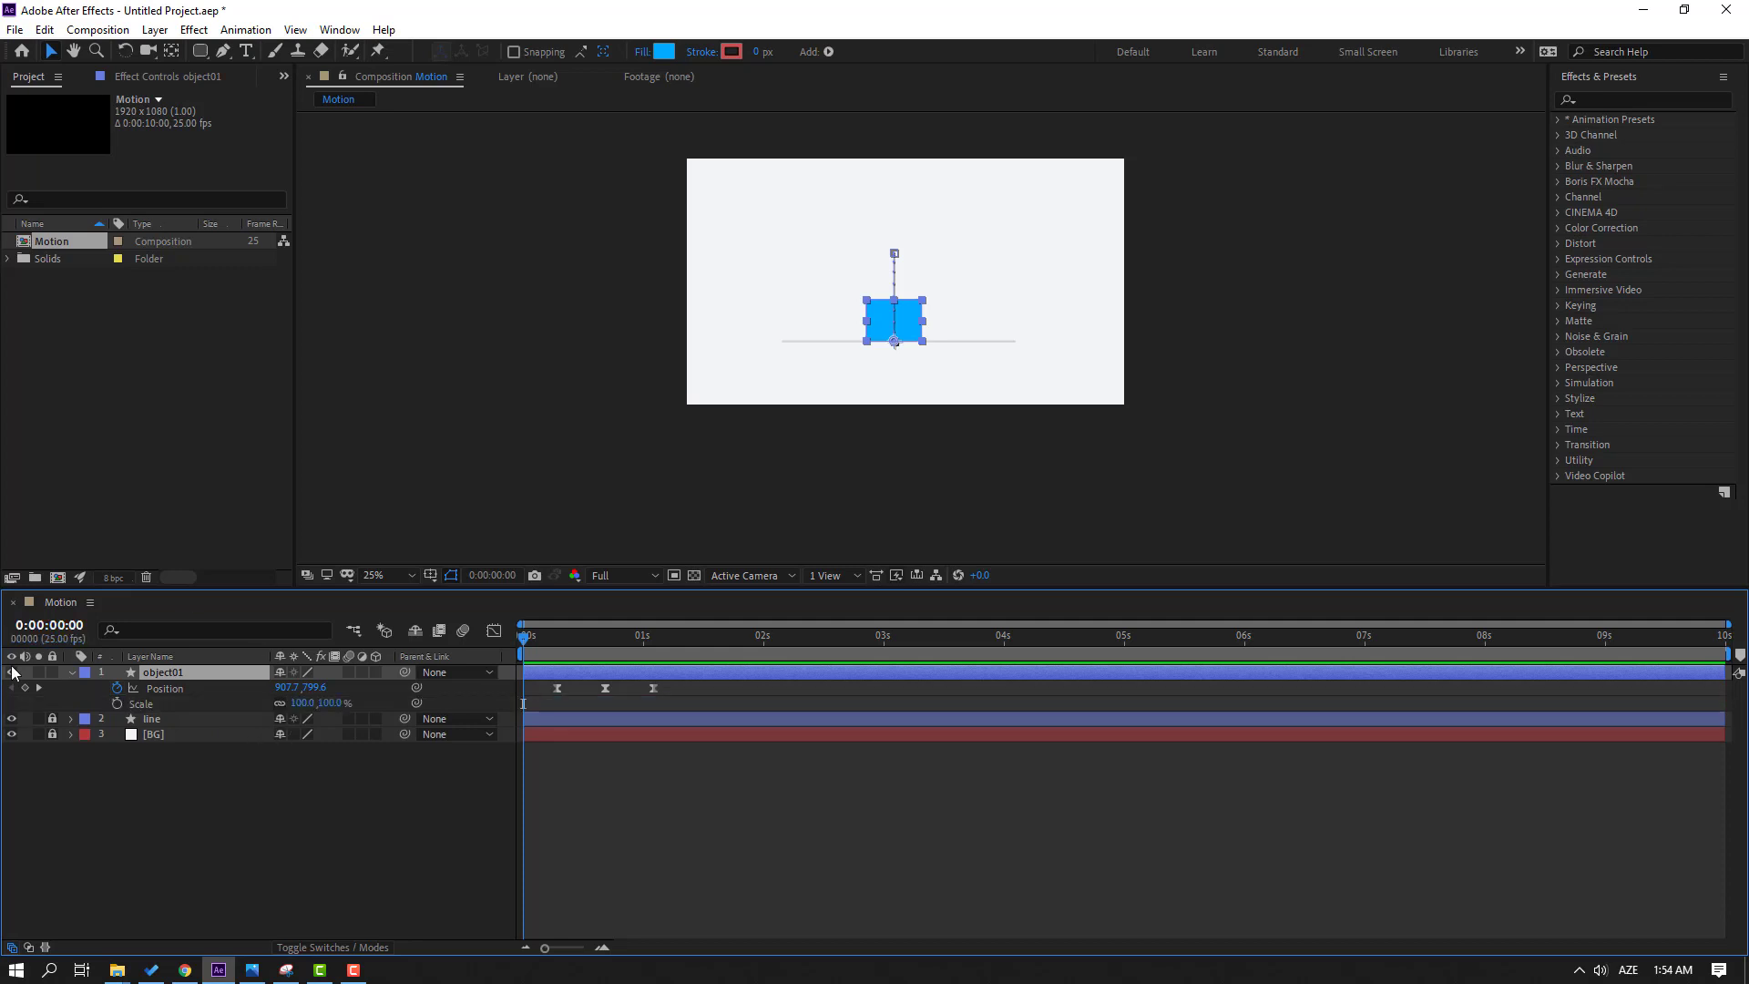
pyautogui.click(281, 704)
pyautogui.scroll(3, 886, 378)
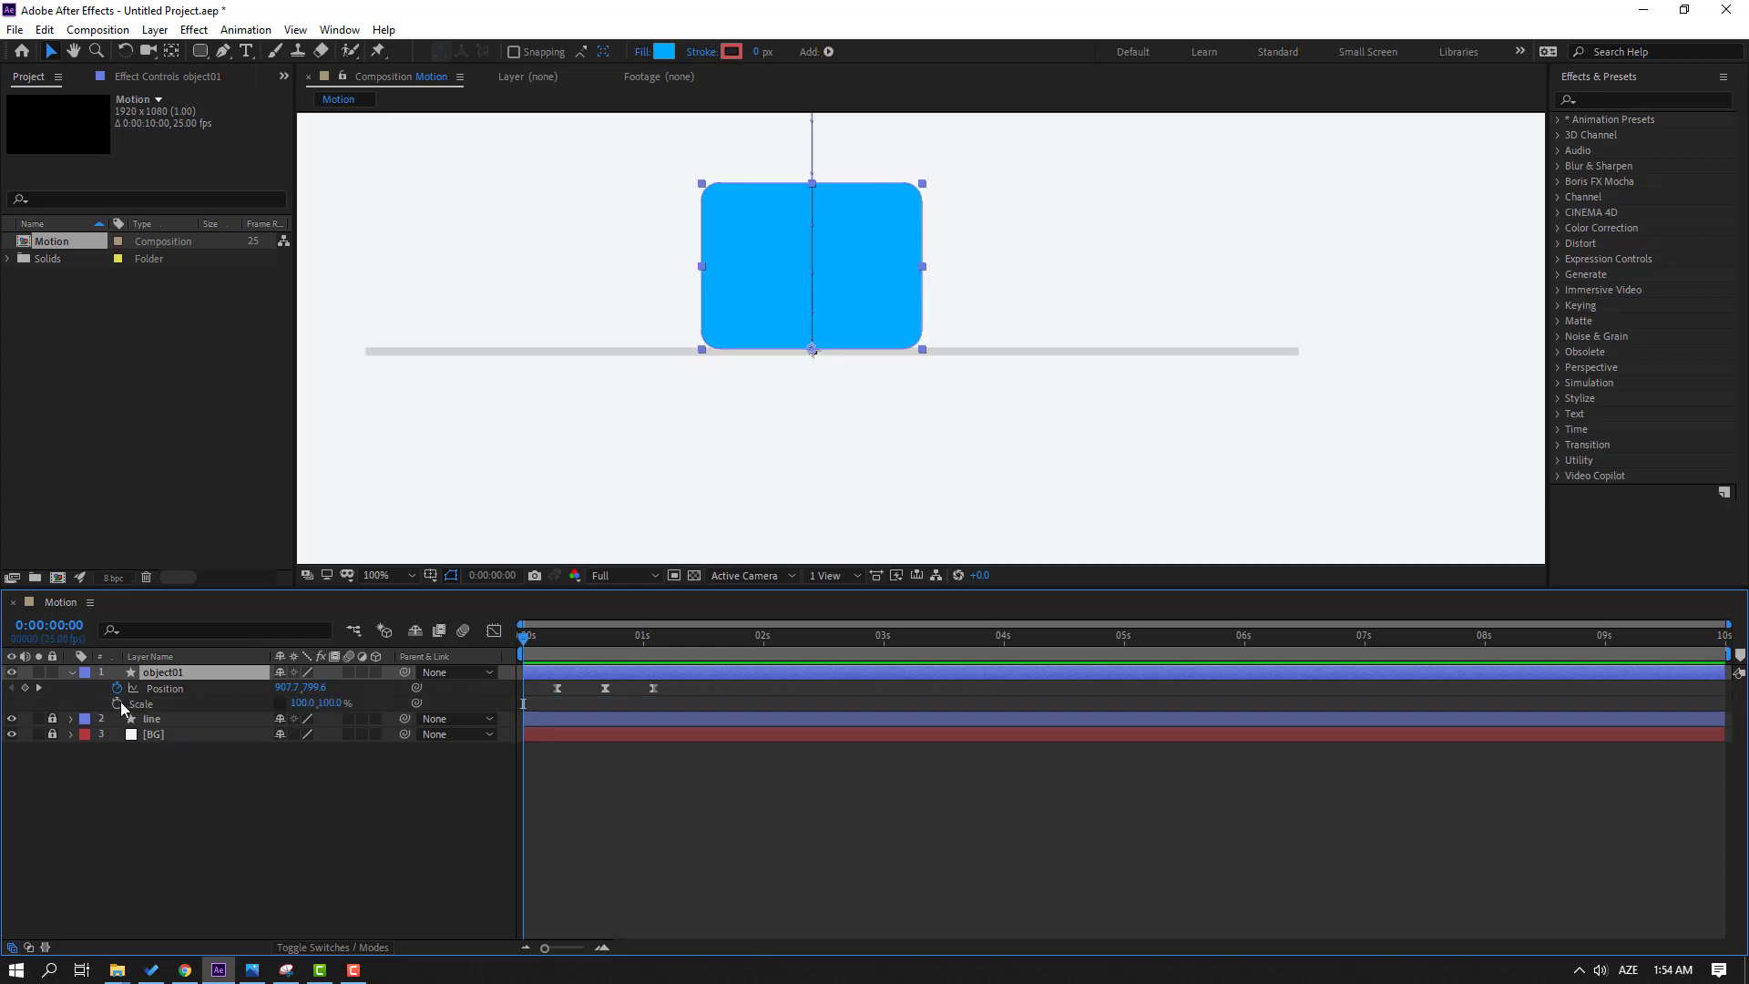
pyautogui.click(117, 703)
# Step: At frame 7, squash object01 by setting its vertical scale to 56%
pyautogui.moveTo(530, 642); pyautogui.dragTo(559, 644)
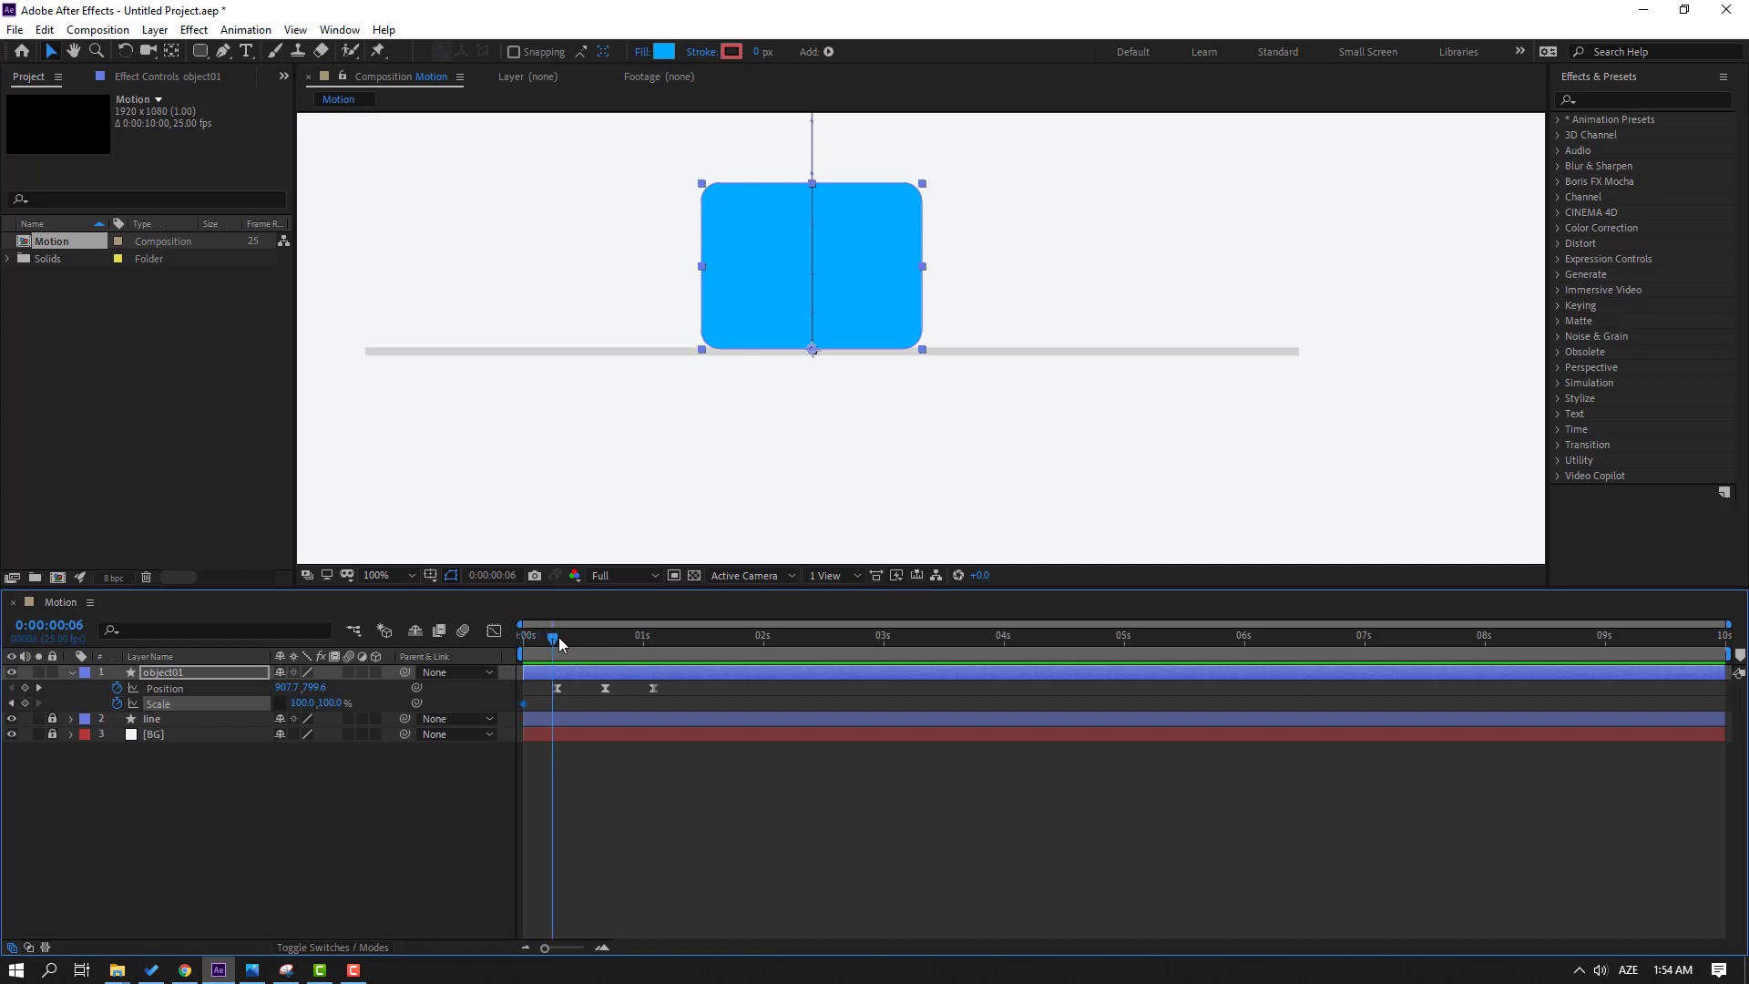
pyautogui.press('pagedown')
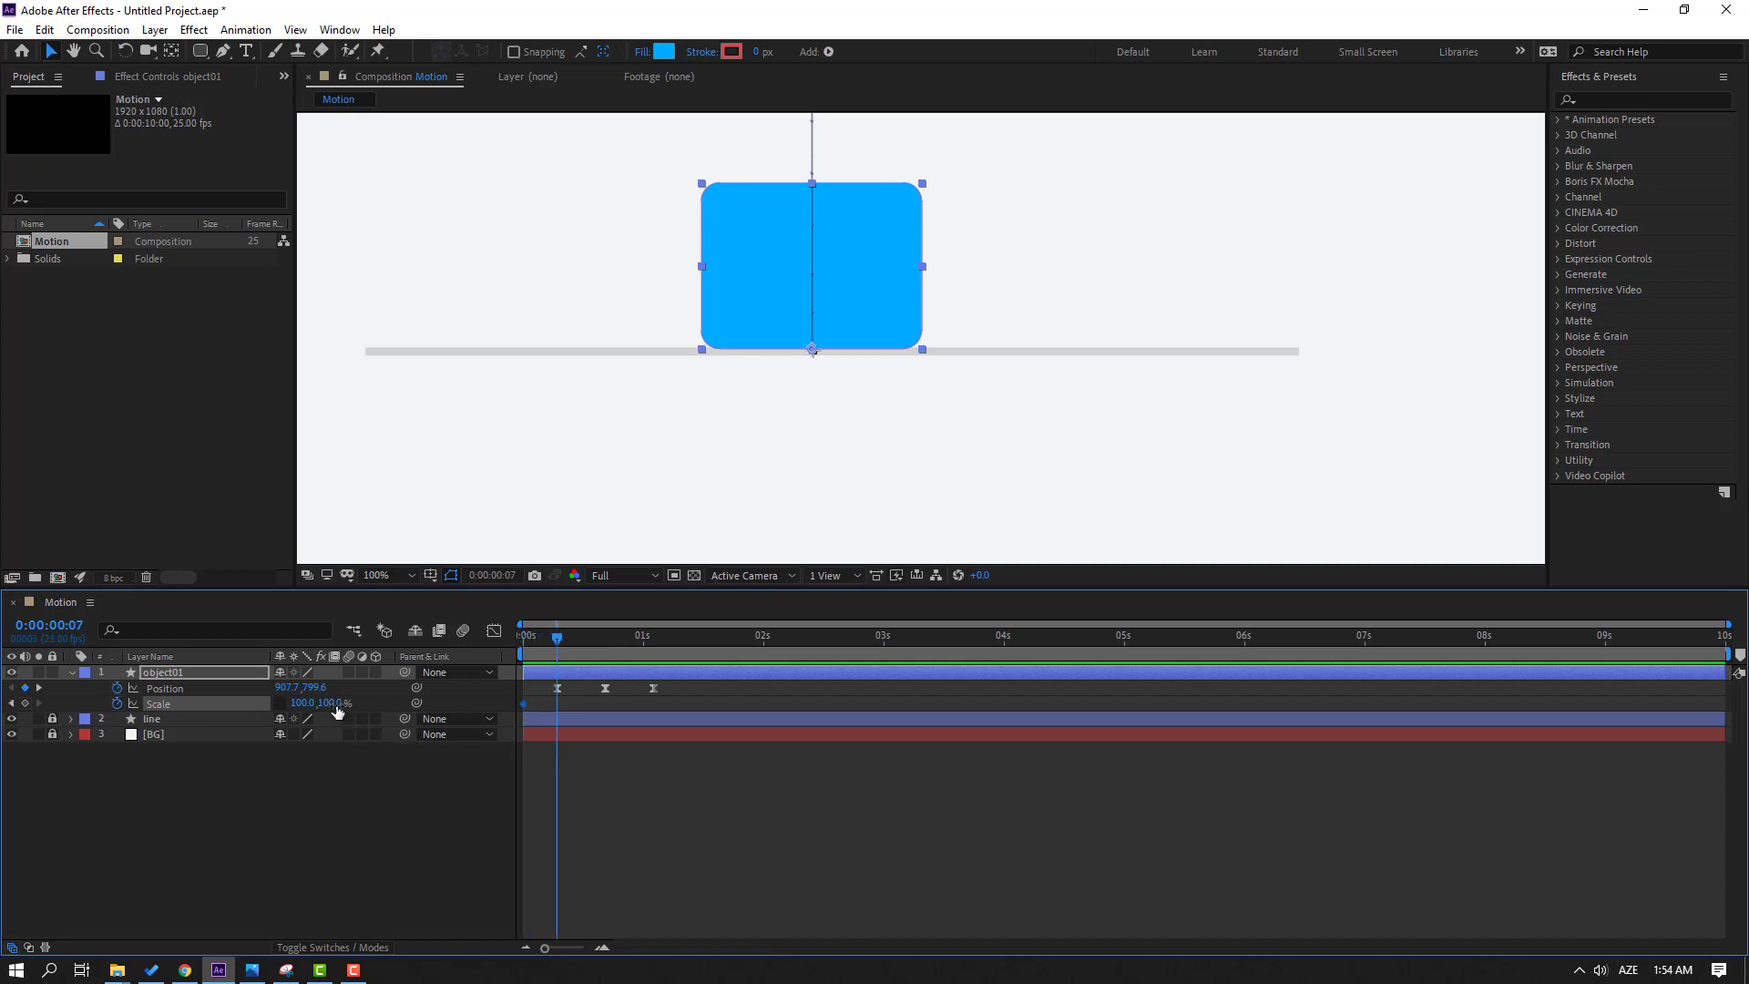
pyautogui.moveTo(330, 703); pyautogui.dragTo(872, 385)
pyautogui.press(',')
pyautogui.press(',')
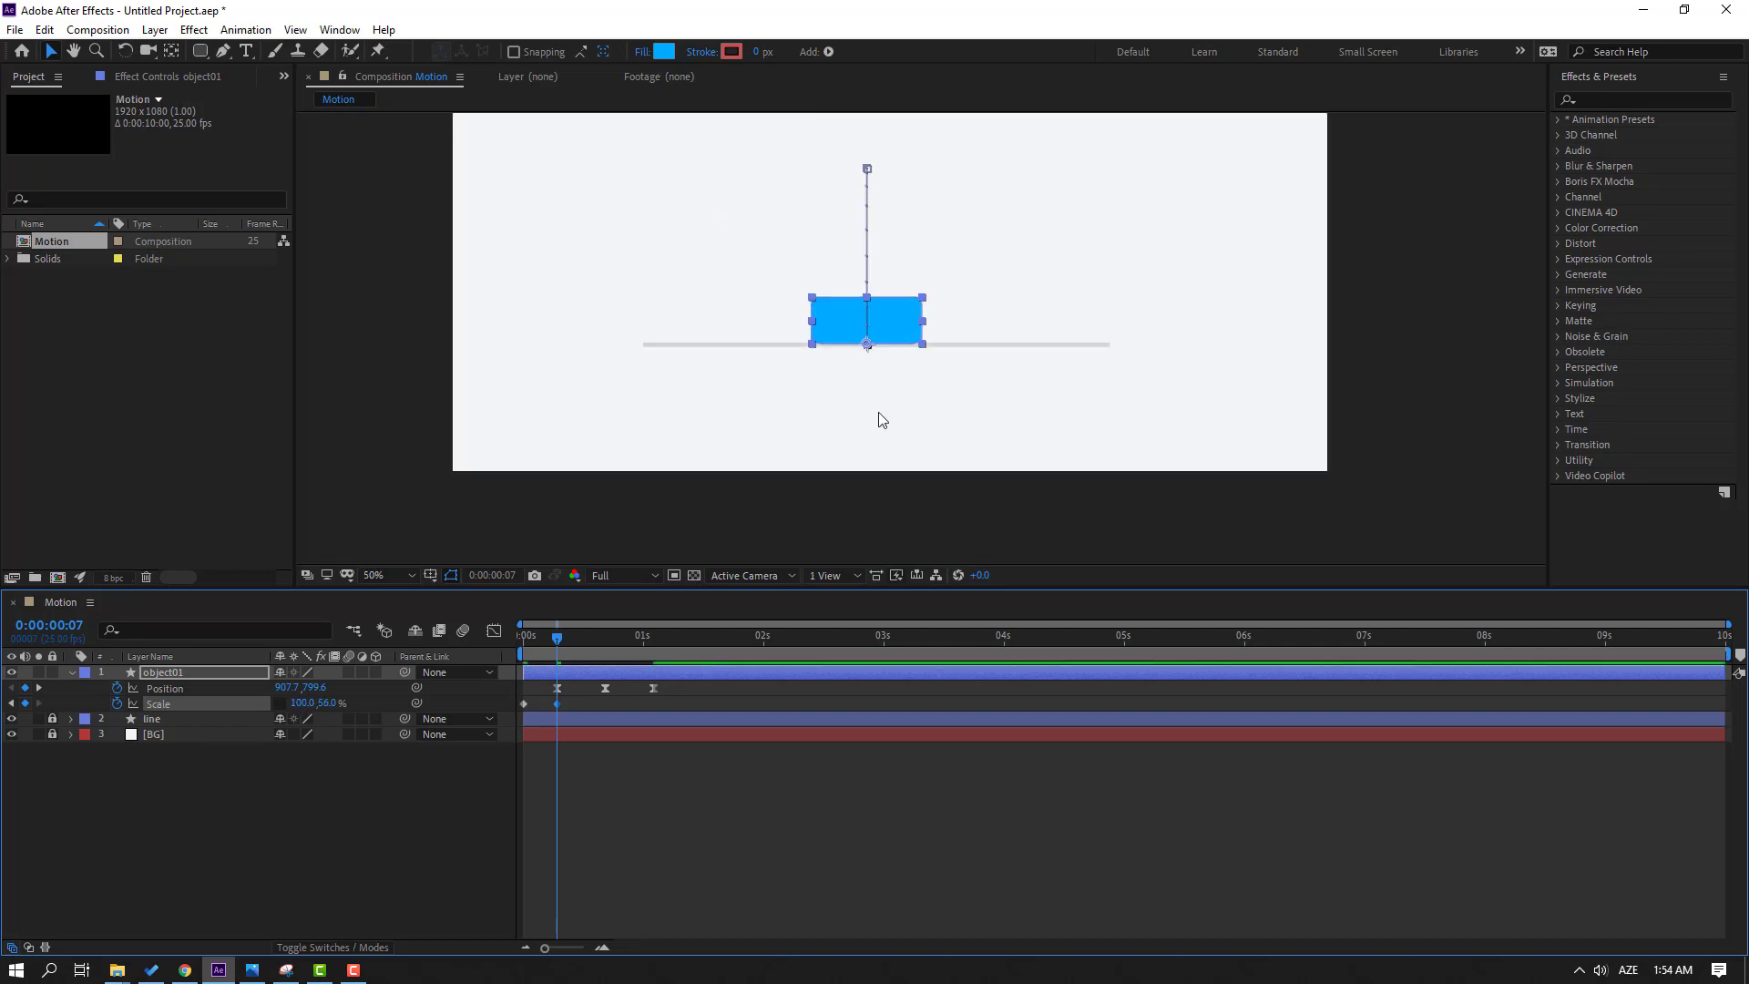
# Step: At frame 17, stretch object01 at the peak of its jump by setting the vertical scale to 120%
pyautogui.moveTo(540, 637); pyautogui.dragTo(607, 636)
pyautogui.moveTo(925, 242); pyautogui.dragTo(887, 344)
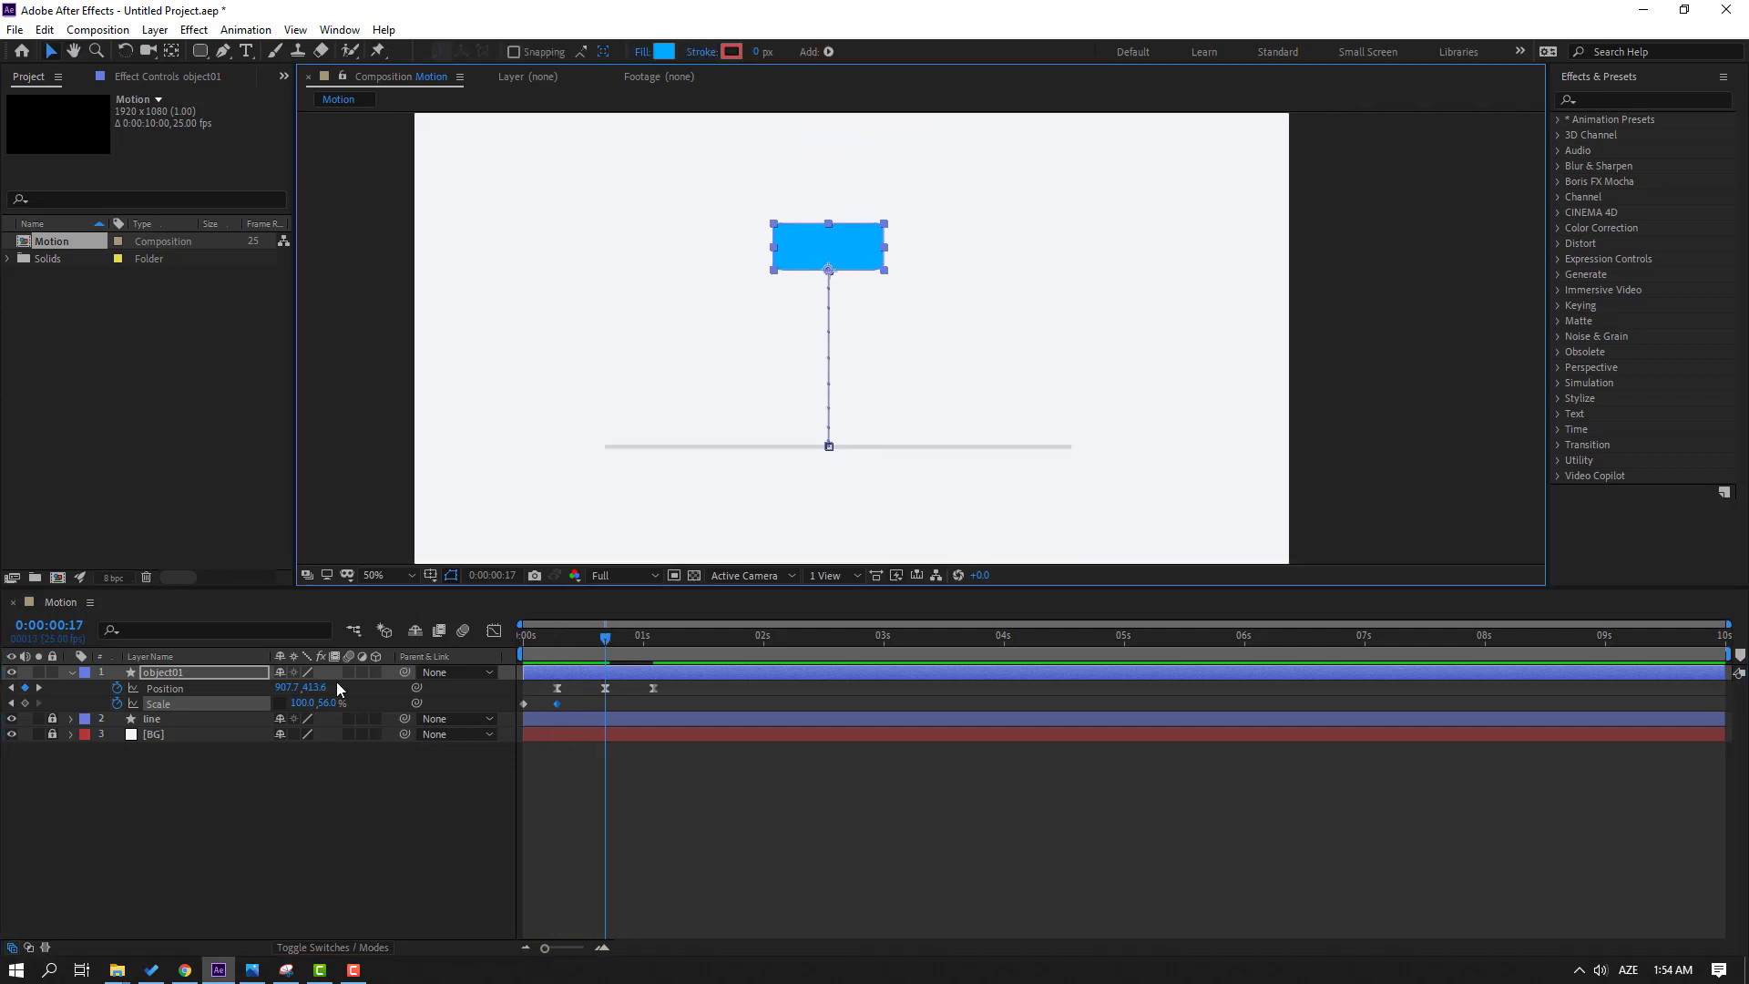
pyautogui.click(325, 703)
pyautogui.write('100')
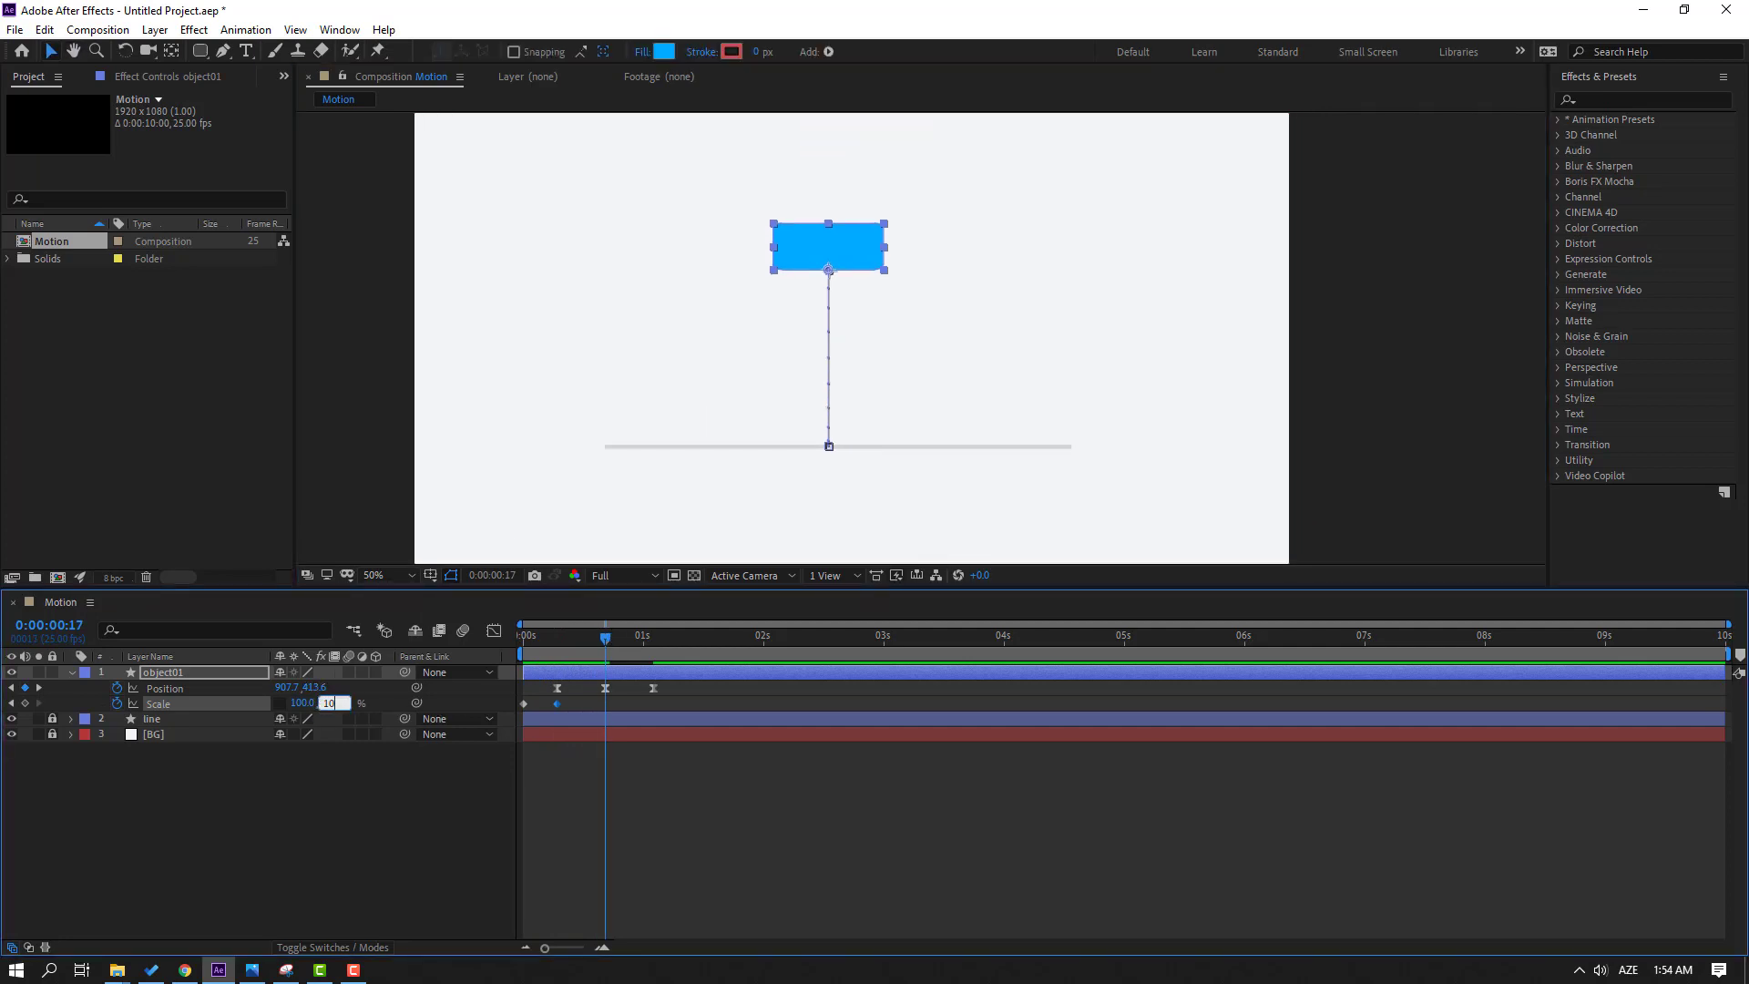
pyautogui.press('Return')
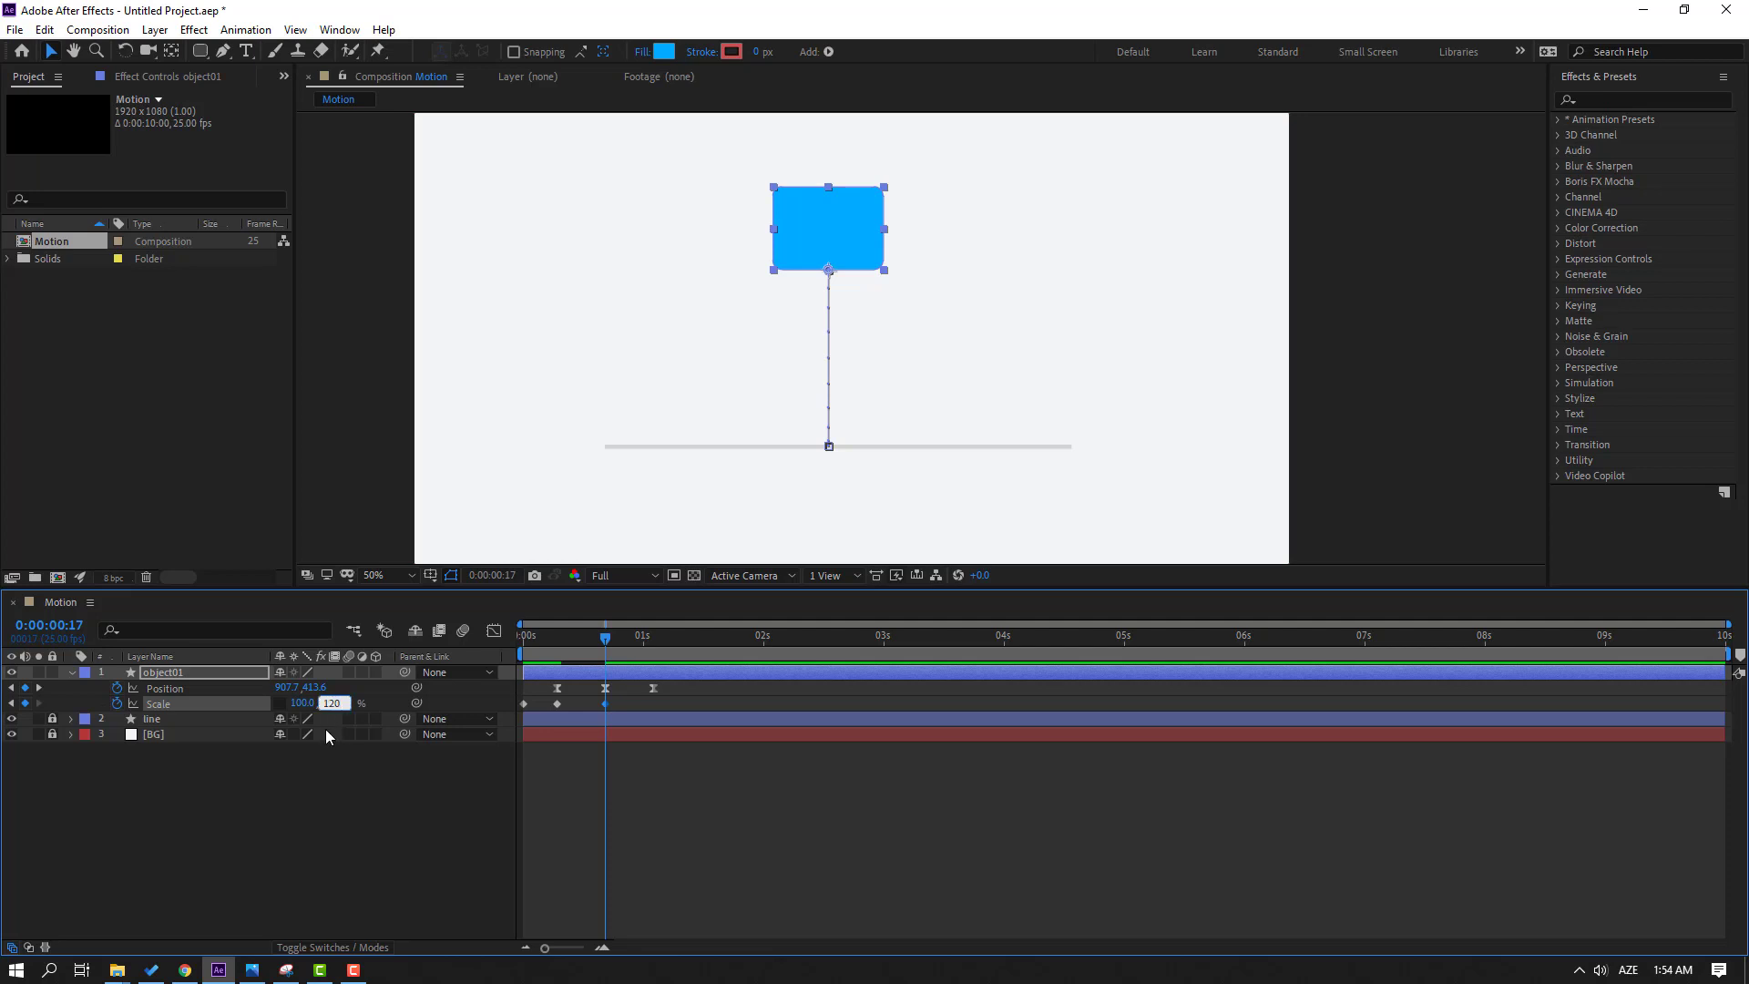
pyautogui.write('120')
pyautogui.press('Return')
# Step: Preview object01's jump animation from the start of the timeline
pyautogui.click(330, 833)
pyautogui.moveTo(593, 637); pyautogui.dragTo(479, 653)
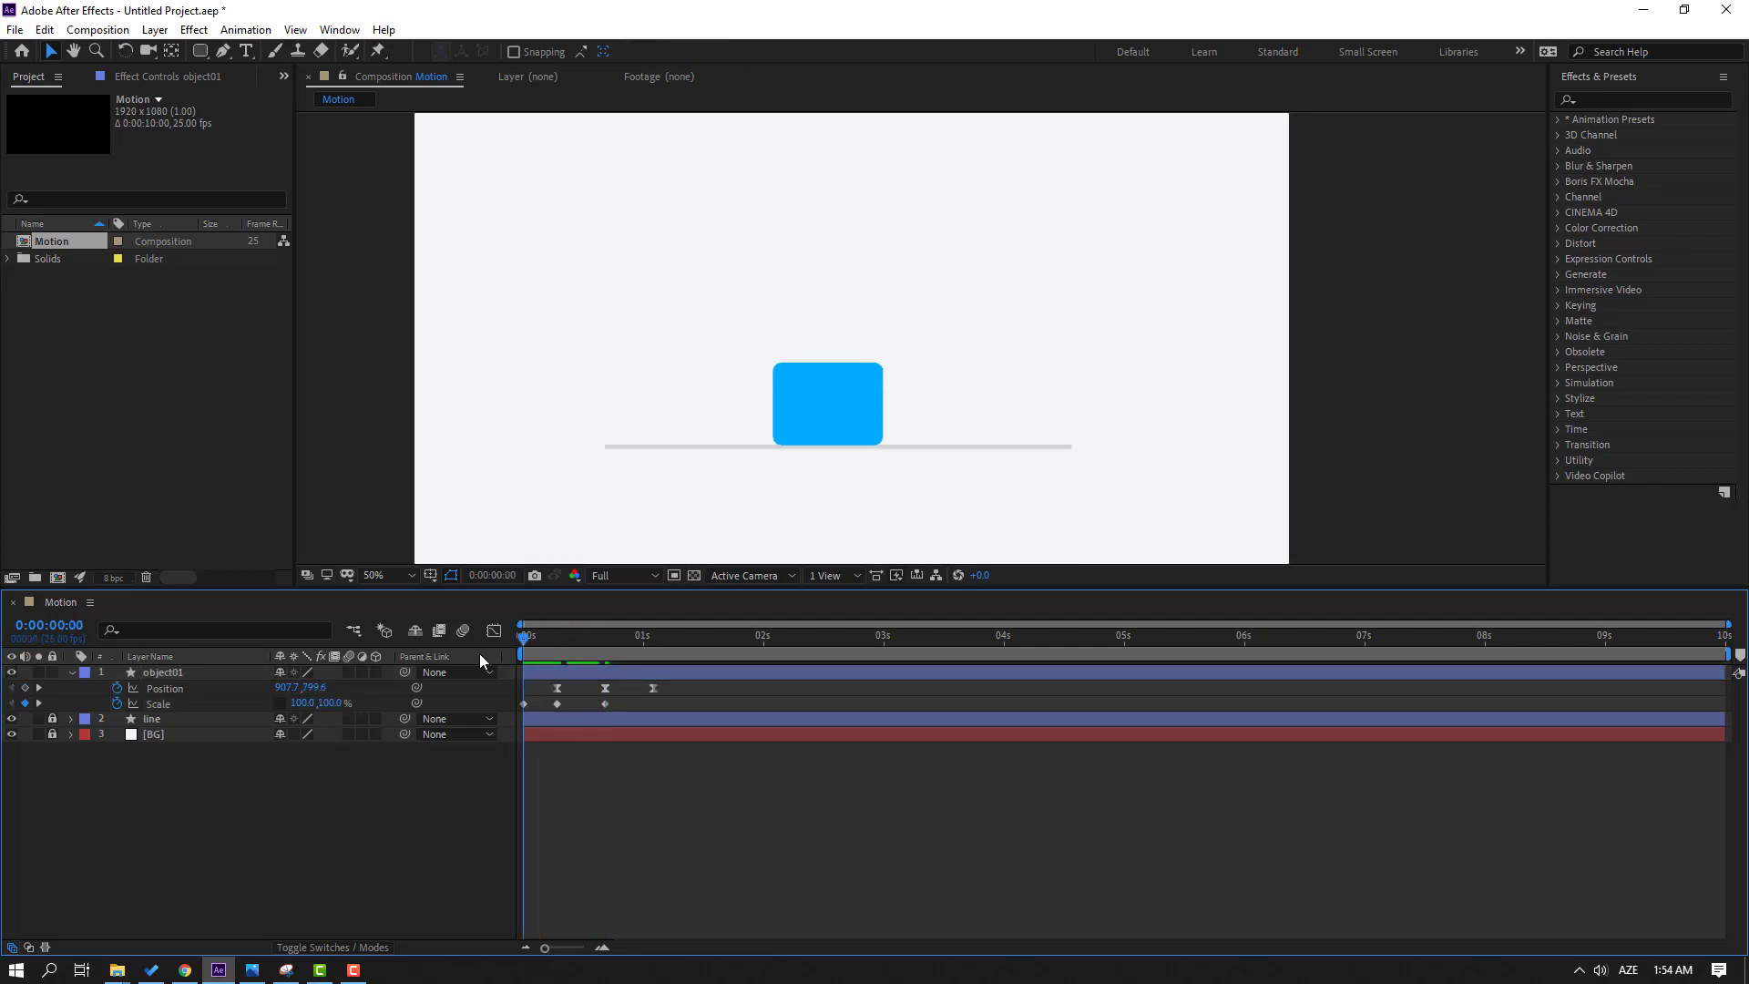
pyautogui.press('space')
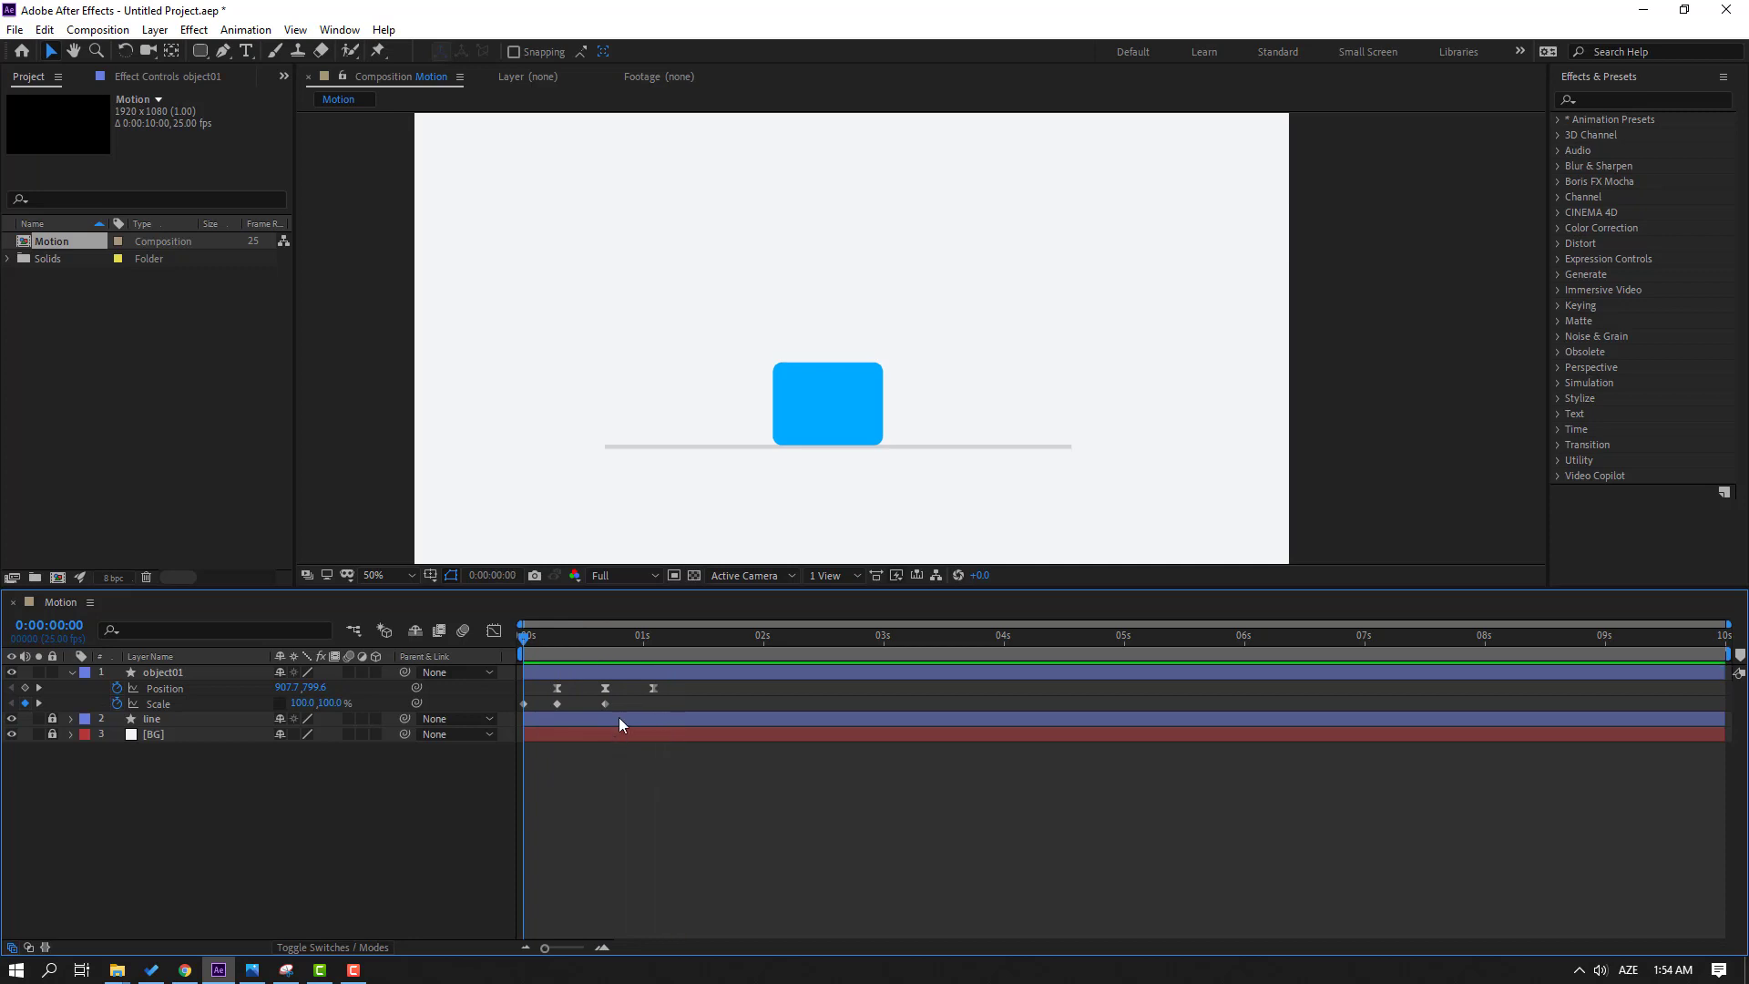
# Step: Apply Easy Ease to object01's three Scale keyframes and preview the jump
pyautogui.moveTo(586, 707); pyautogui.dragTo(517, 702)
pyautogui.rightClick(605, 705)
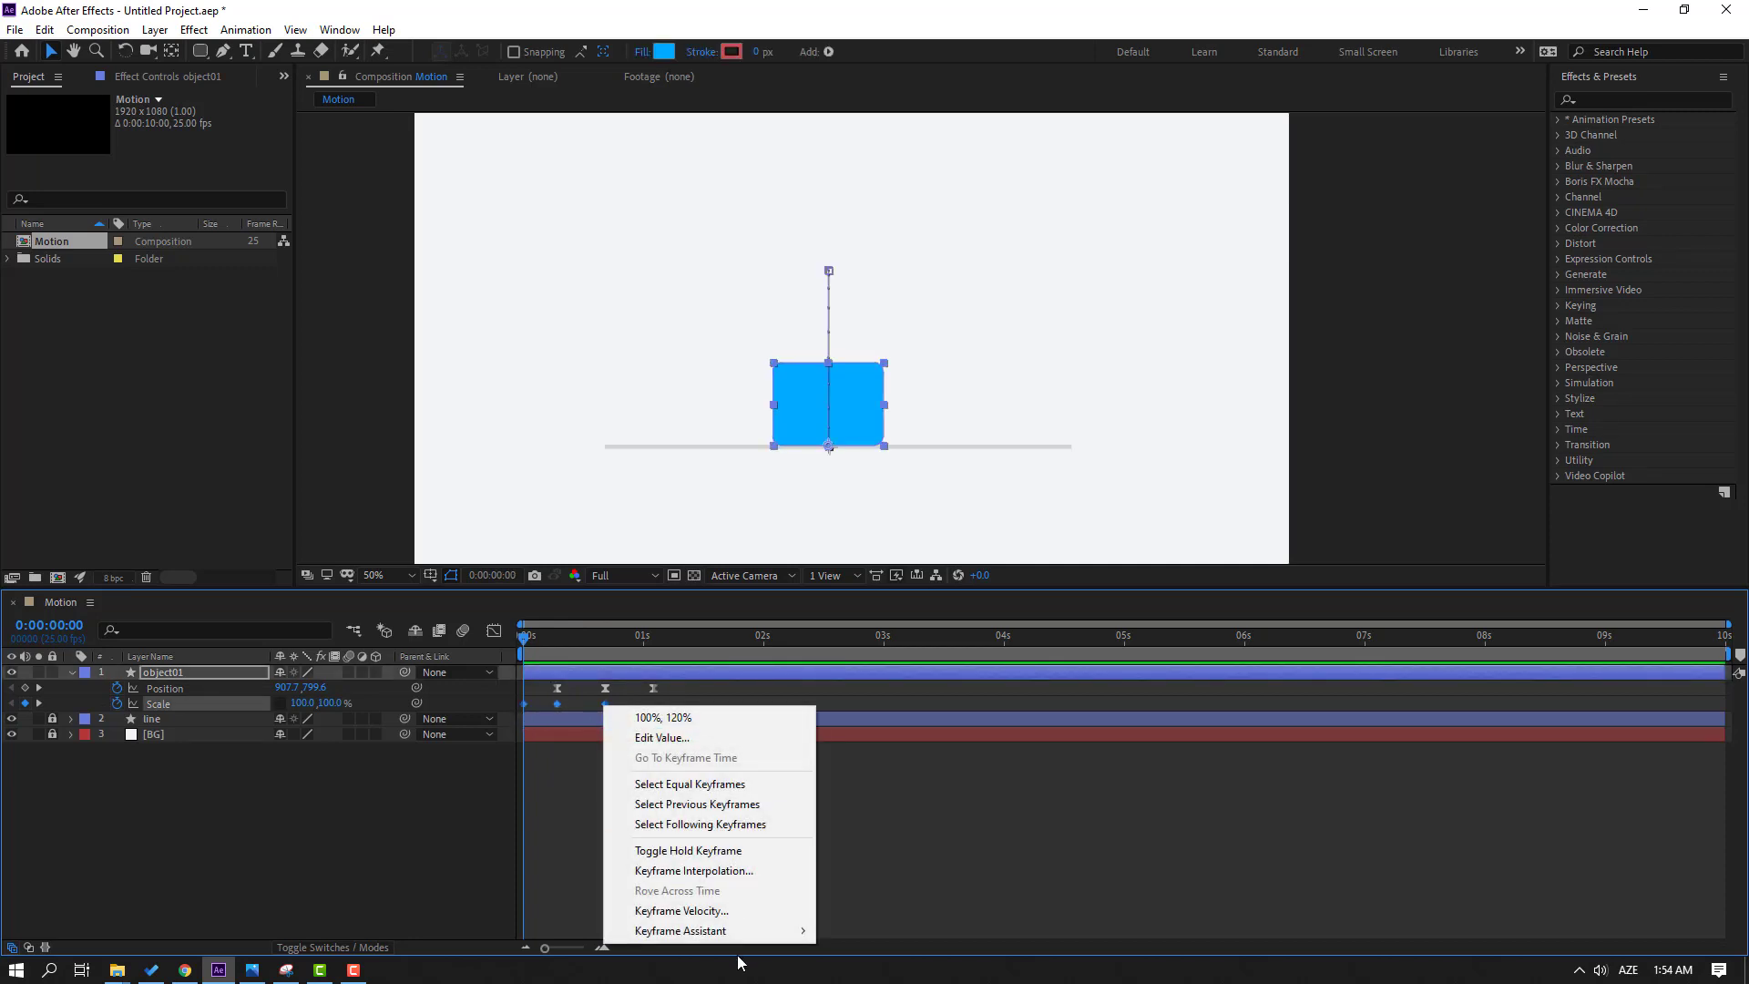
pyautogui.moveTo(747, 930)
pyautogui.click(856, 808)
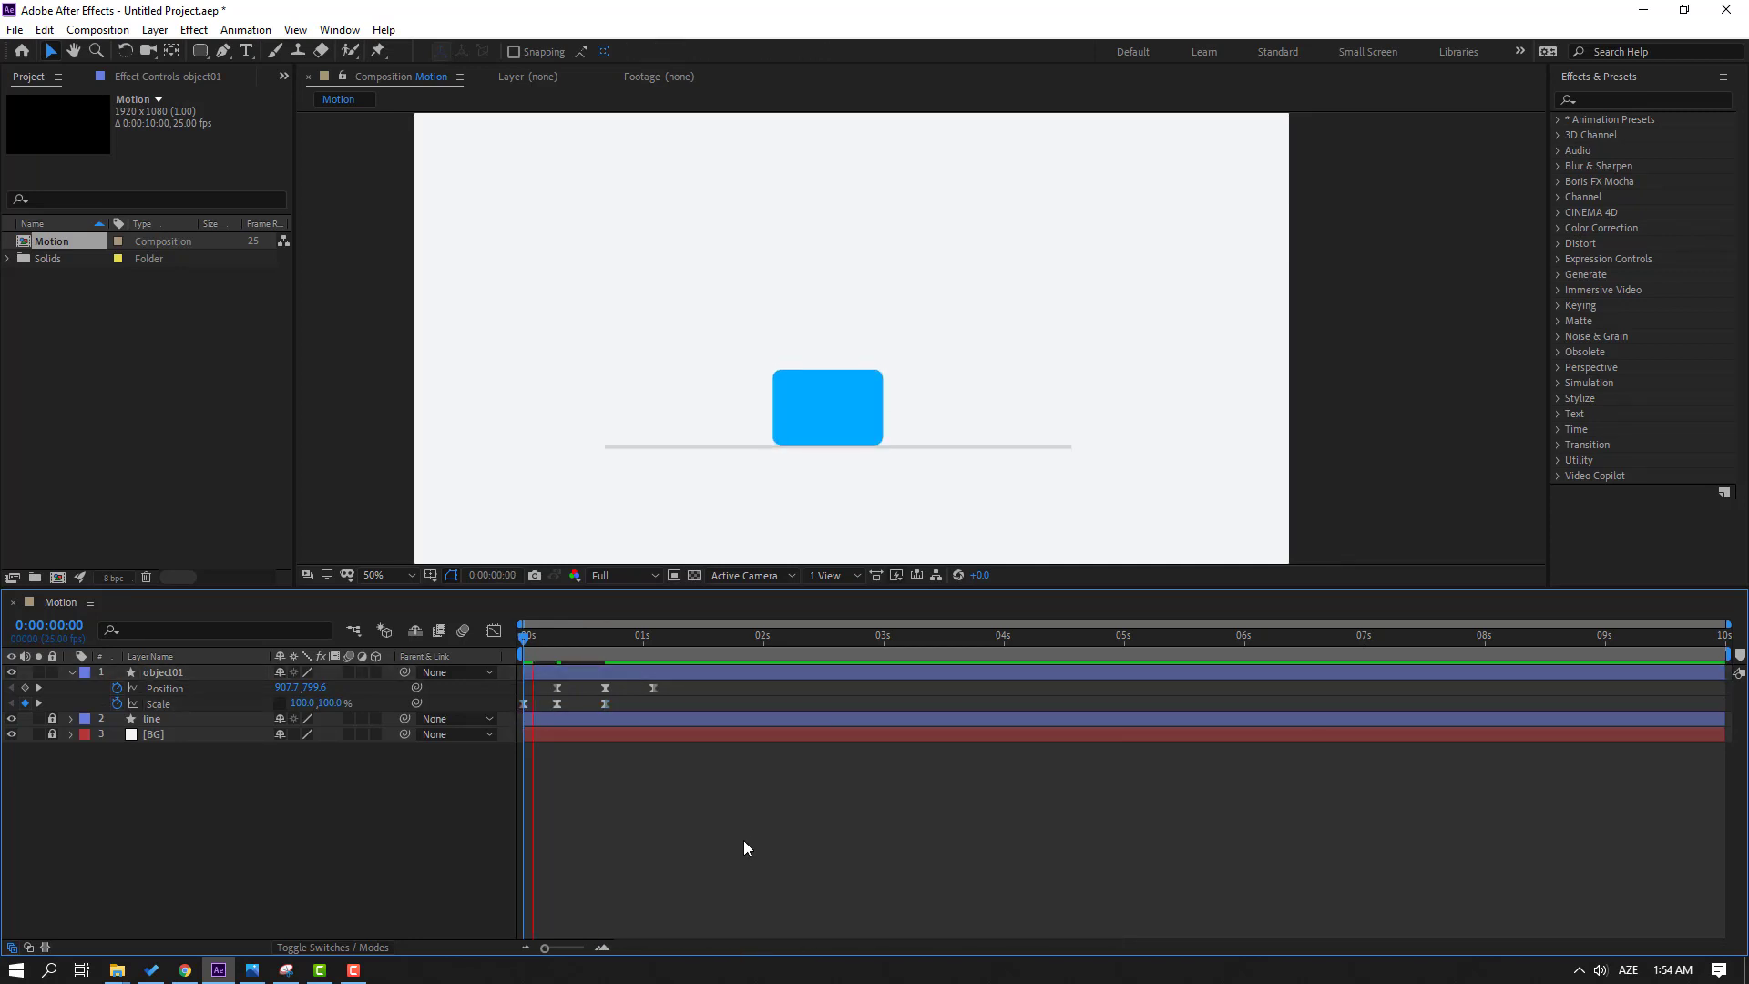
pyautogui.press('space')
# Step: Reshape object01's Position speed curve to peak near takeoff and landing and slow gradually around the apex, then preview it
pyautogui.moveTo(670, 686); pyautogui.dragTo(537, 692)
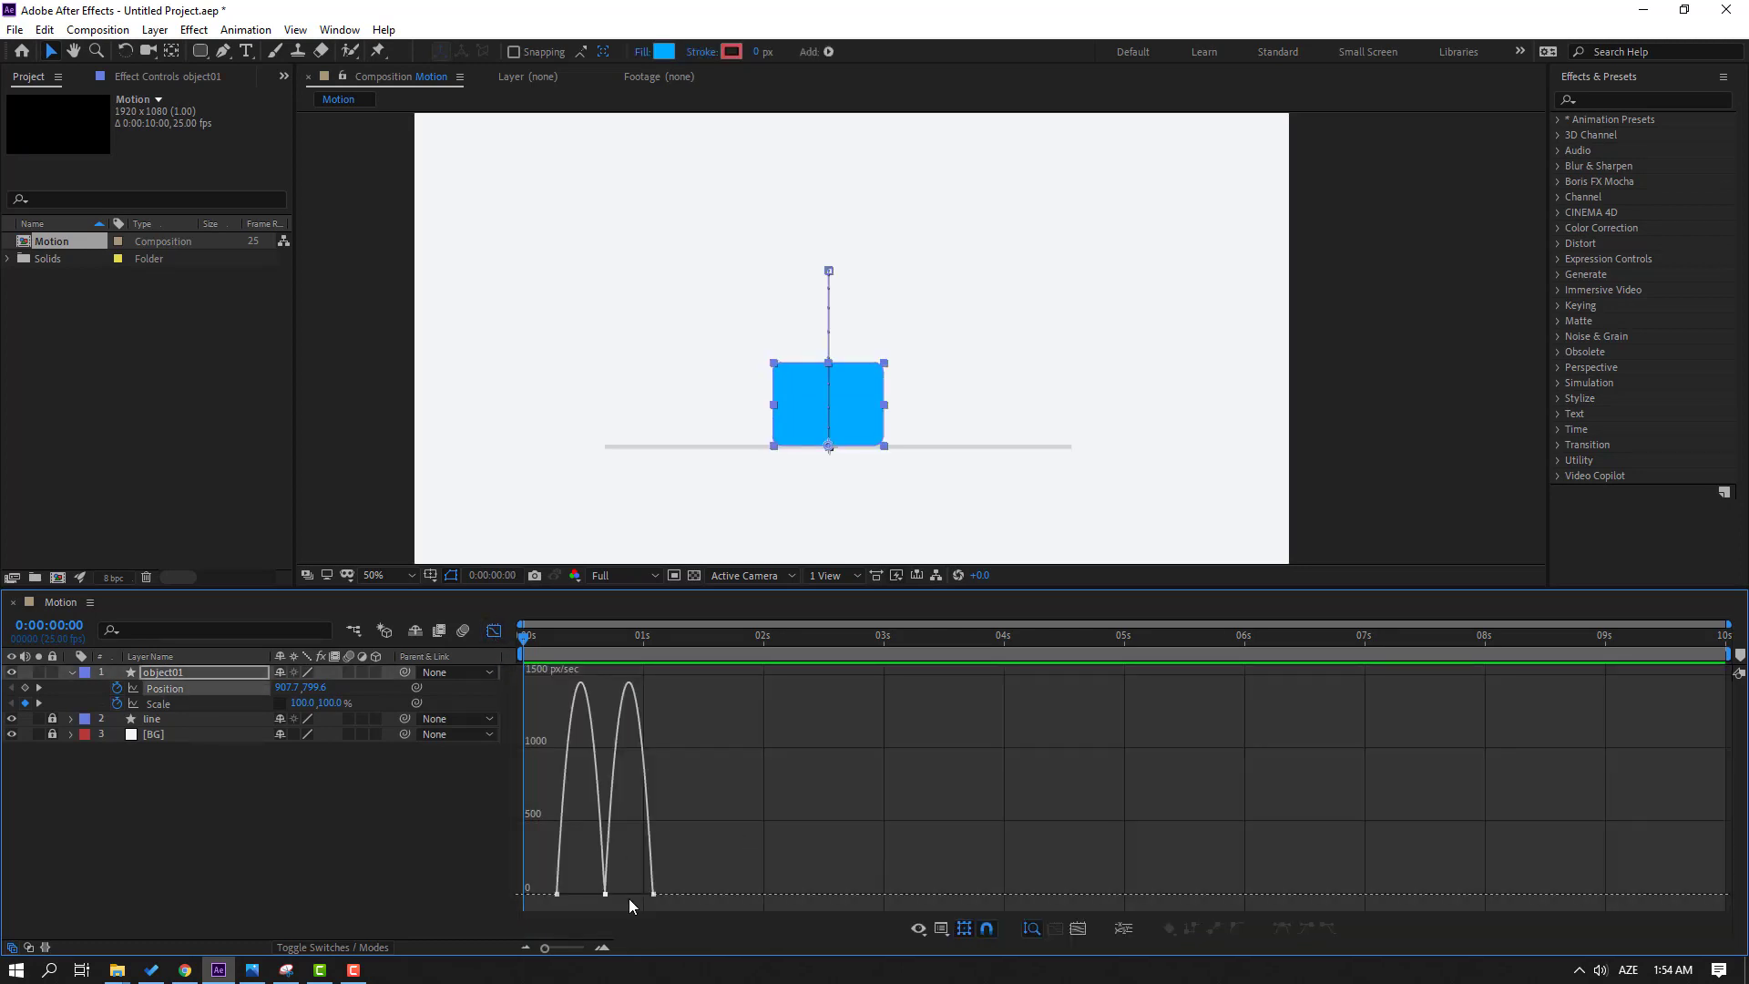
pyautogui.press('=')
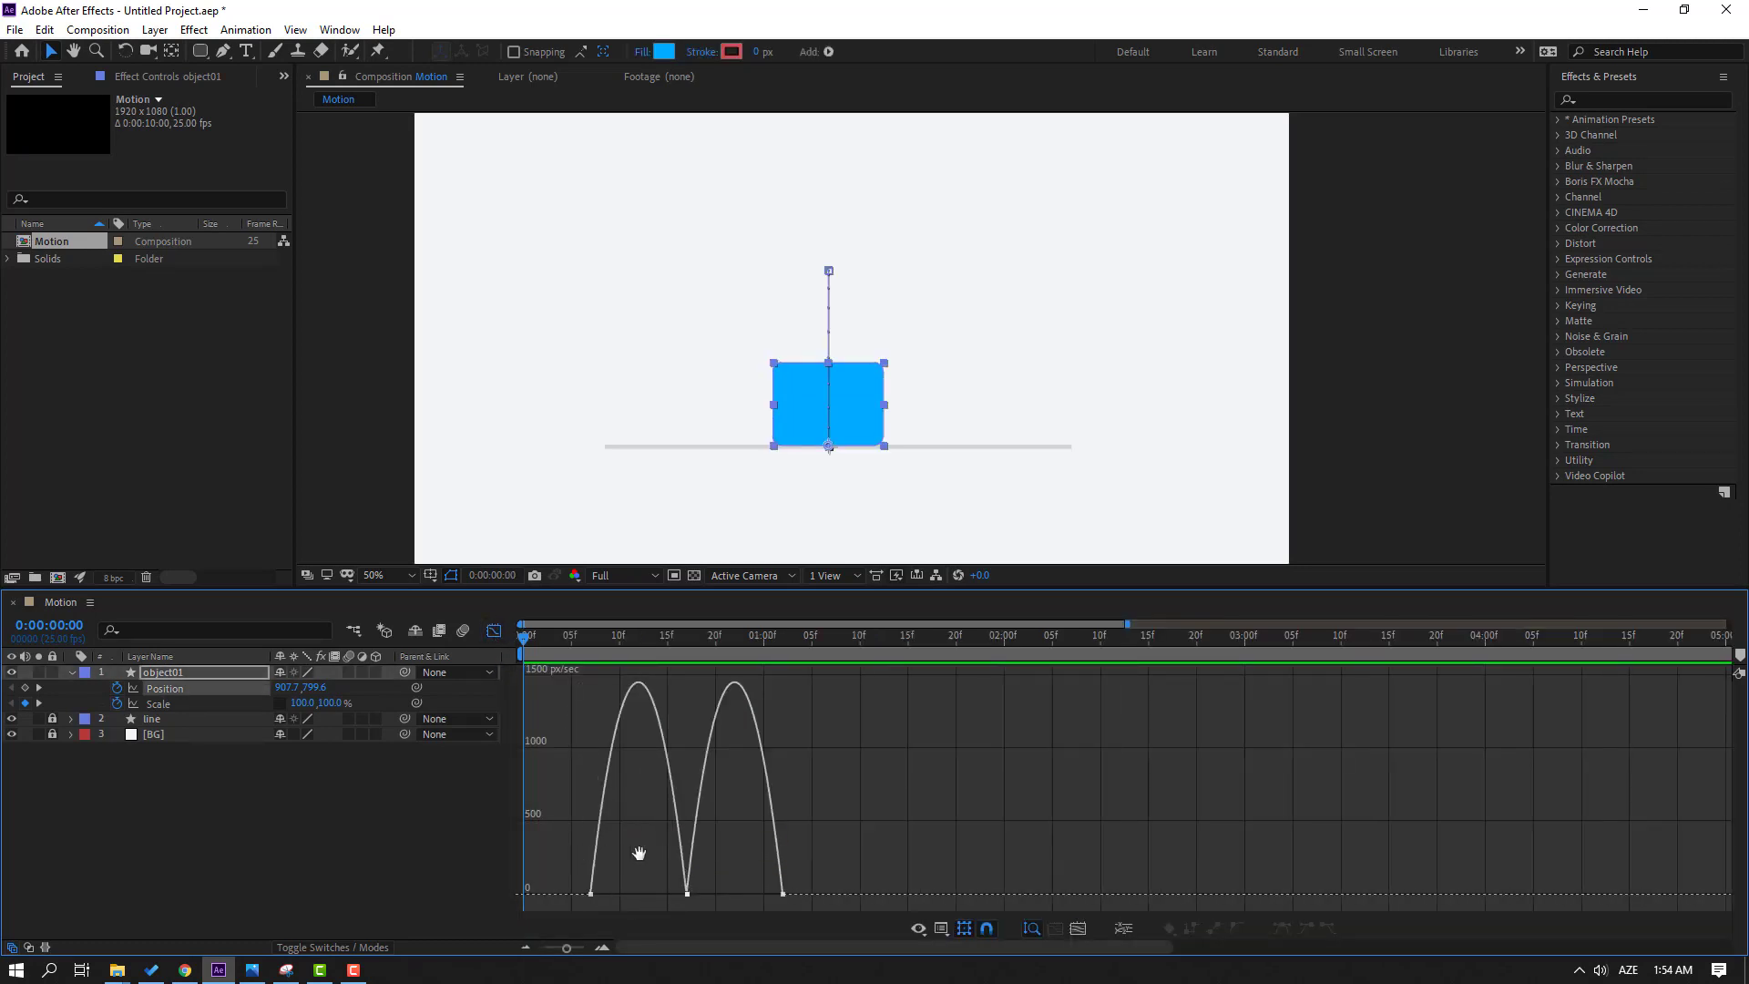
pyautogui.hotkey('ctrl', 'a')
pyautogui.moveTo(671, 894)
pyautogui.mouseDown()
pyautogui.moveTo(641, 895)
pyautogui.moveTo(725, 881)
pyautogui.moveTo(669, 897)
pyautogui.moveTo(764, 895)
pyautogui.mouseUp()
pyautogui.click(994, 815)
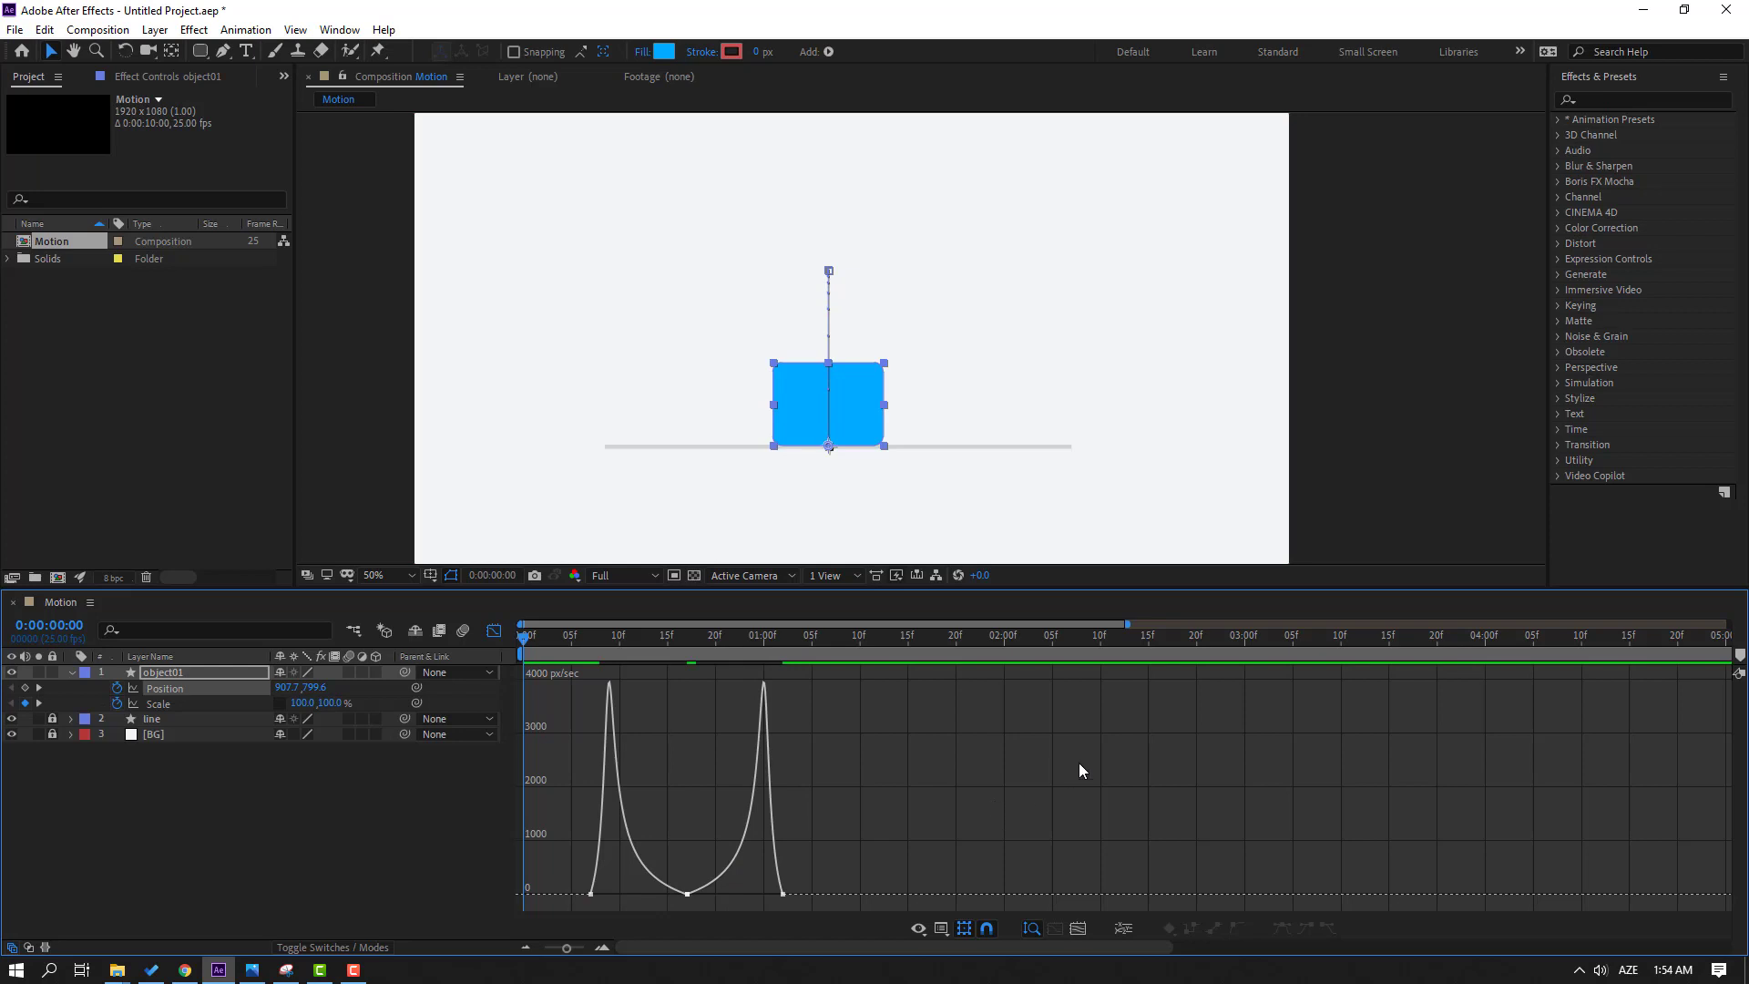
pyautogui.press('space')
pyautogui.press('space')
# Step: At frame 17, add Size and Roundness keyframes to object01's Rectangle Path 1
pyautogui.click(504, 631)
pyautogui.moveTo(758, 634); pyautogui.dragTo(681, 648)
pyautogui.click(168, 676)
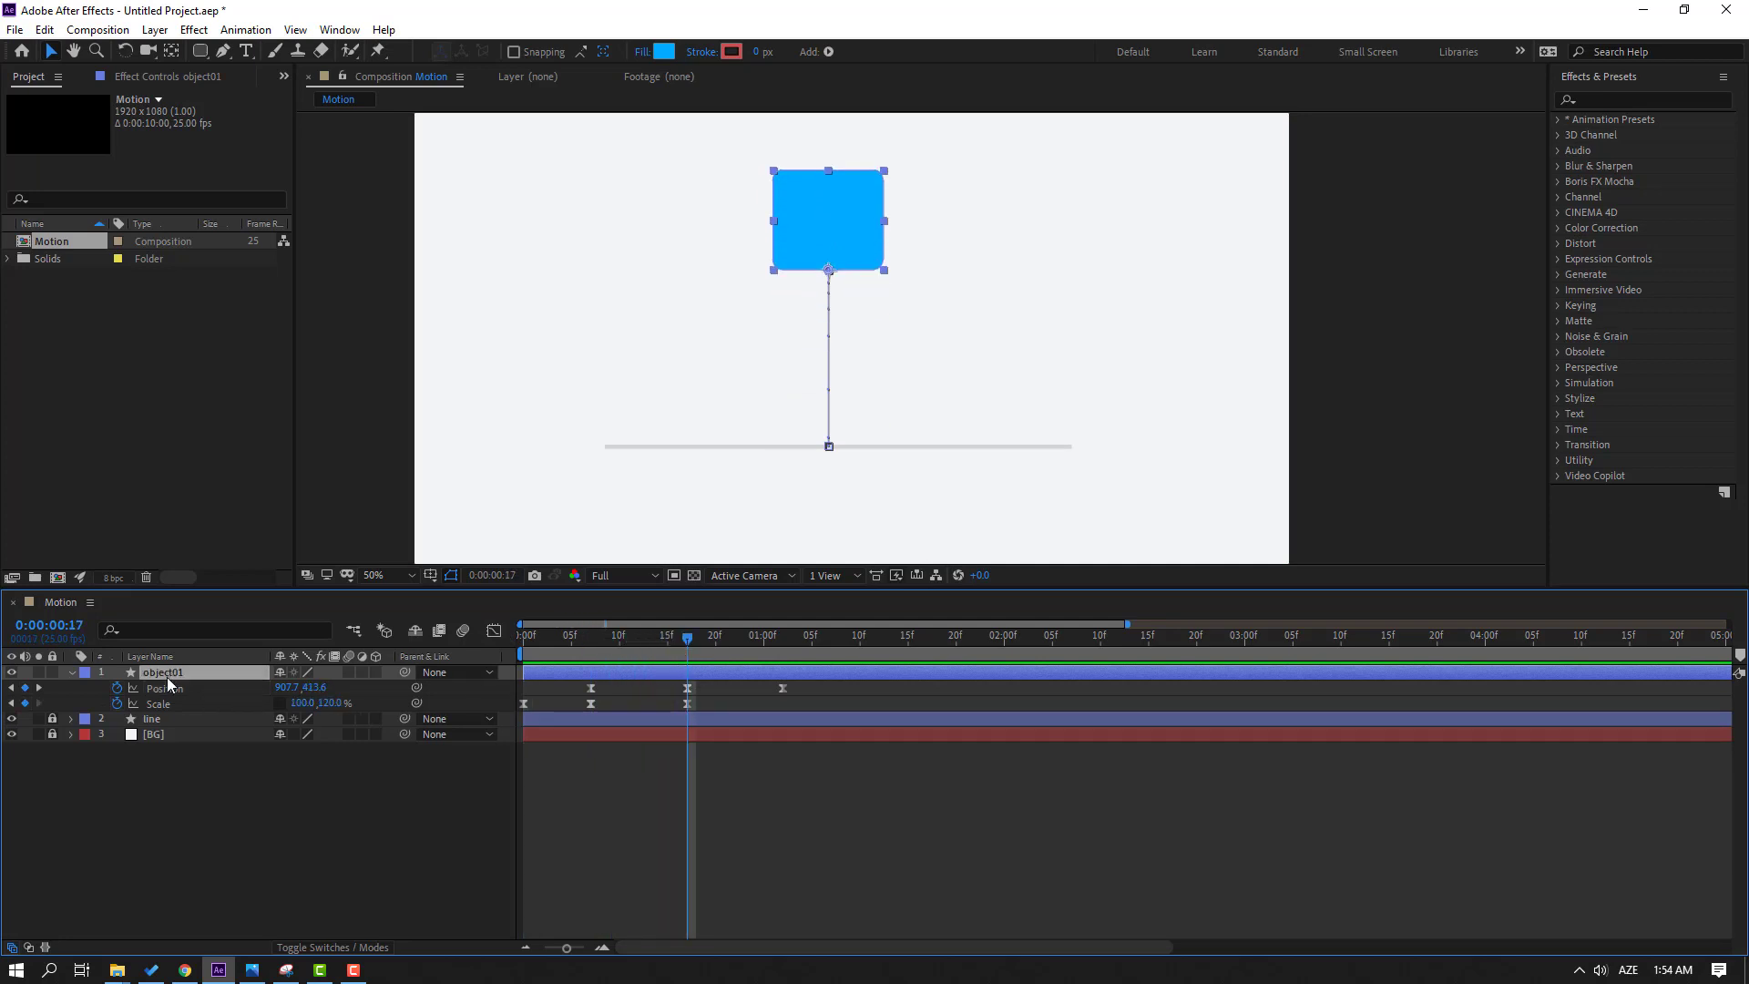
pyautogui.click(73, 674)
pyautogui.click(74, 674)
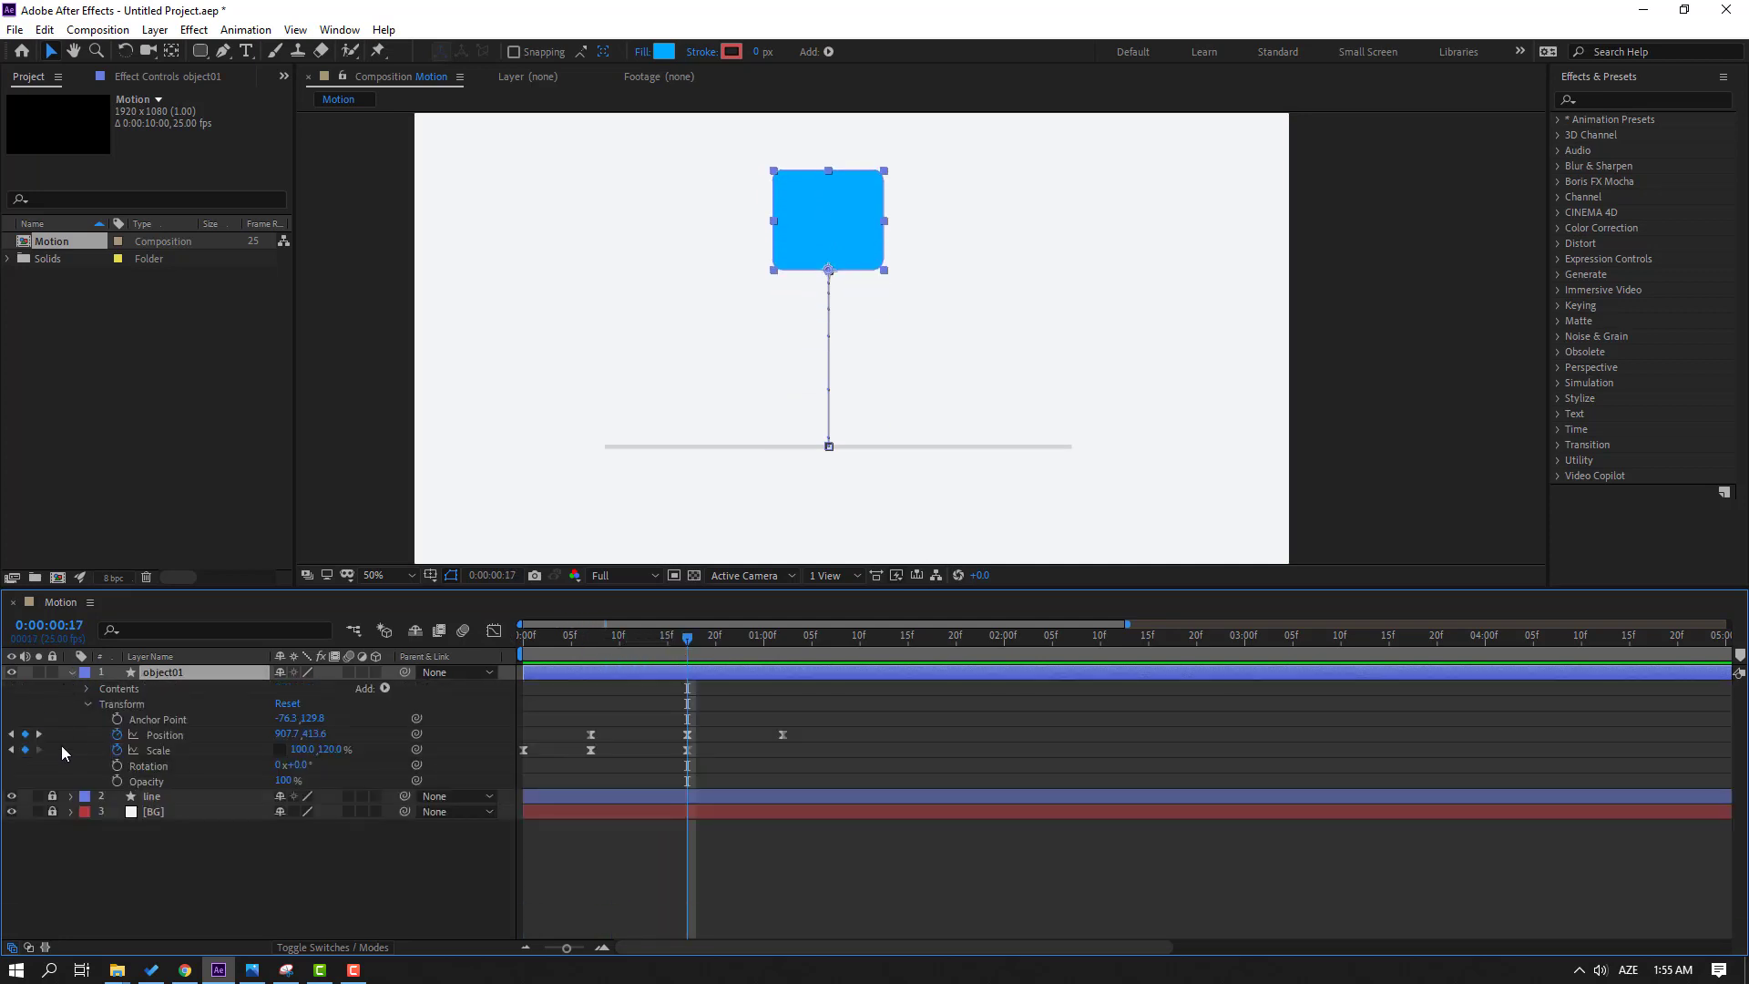
pyautogui.click(87, 690)
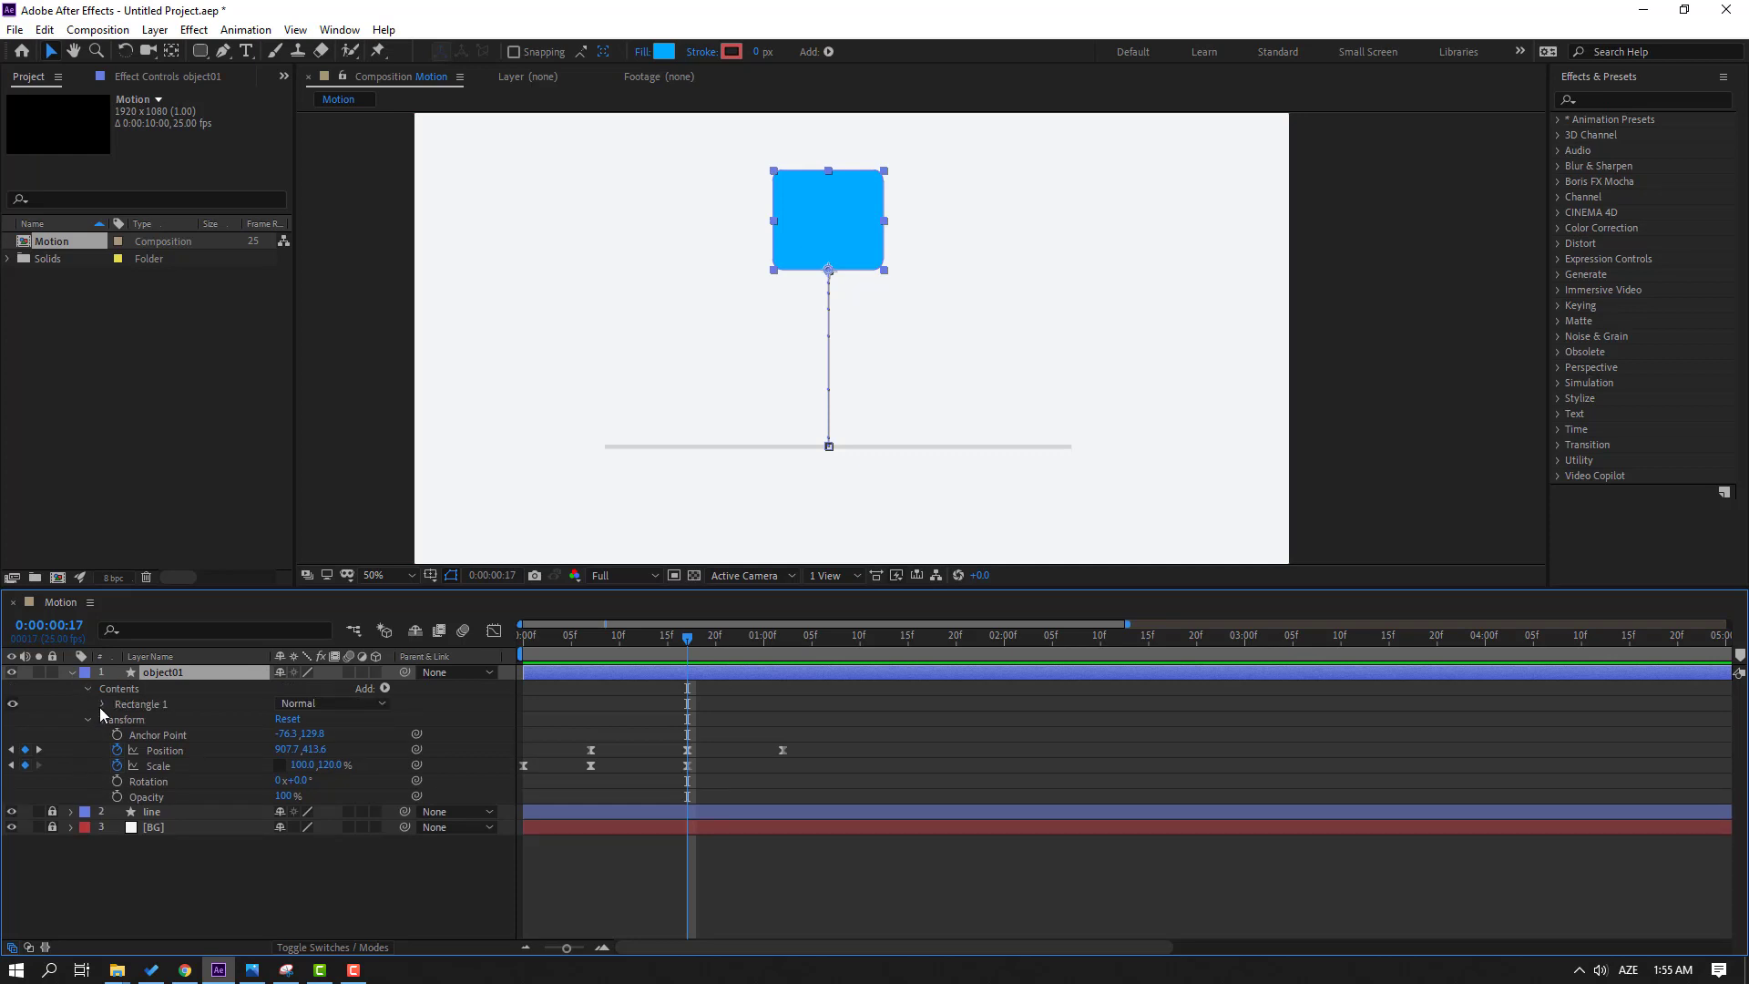
pyautogui.click(100, 707)
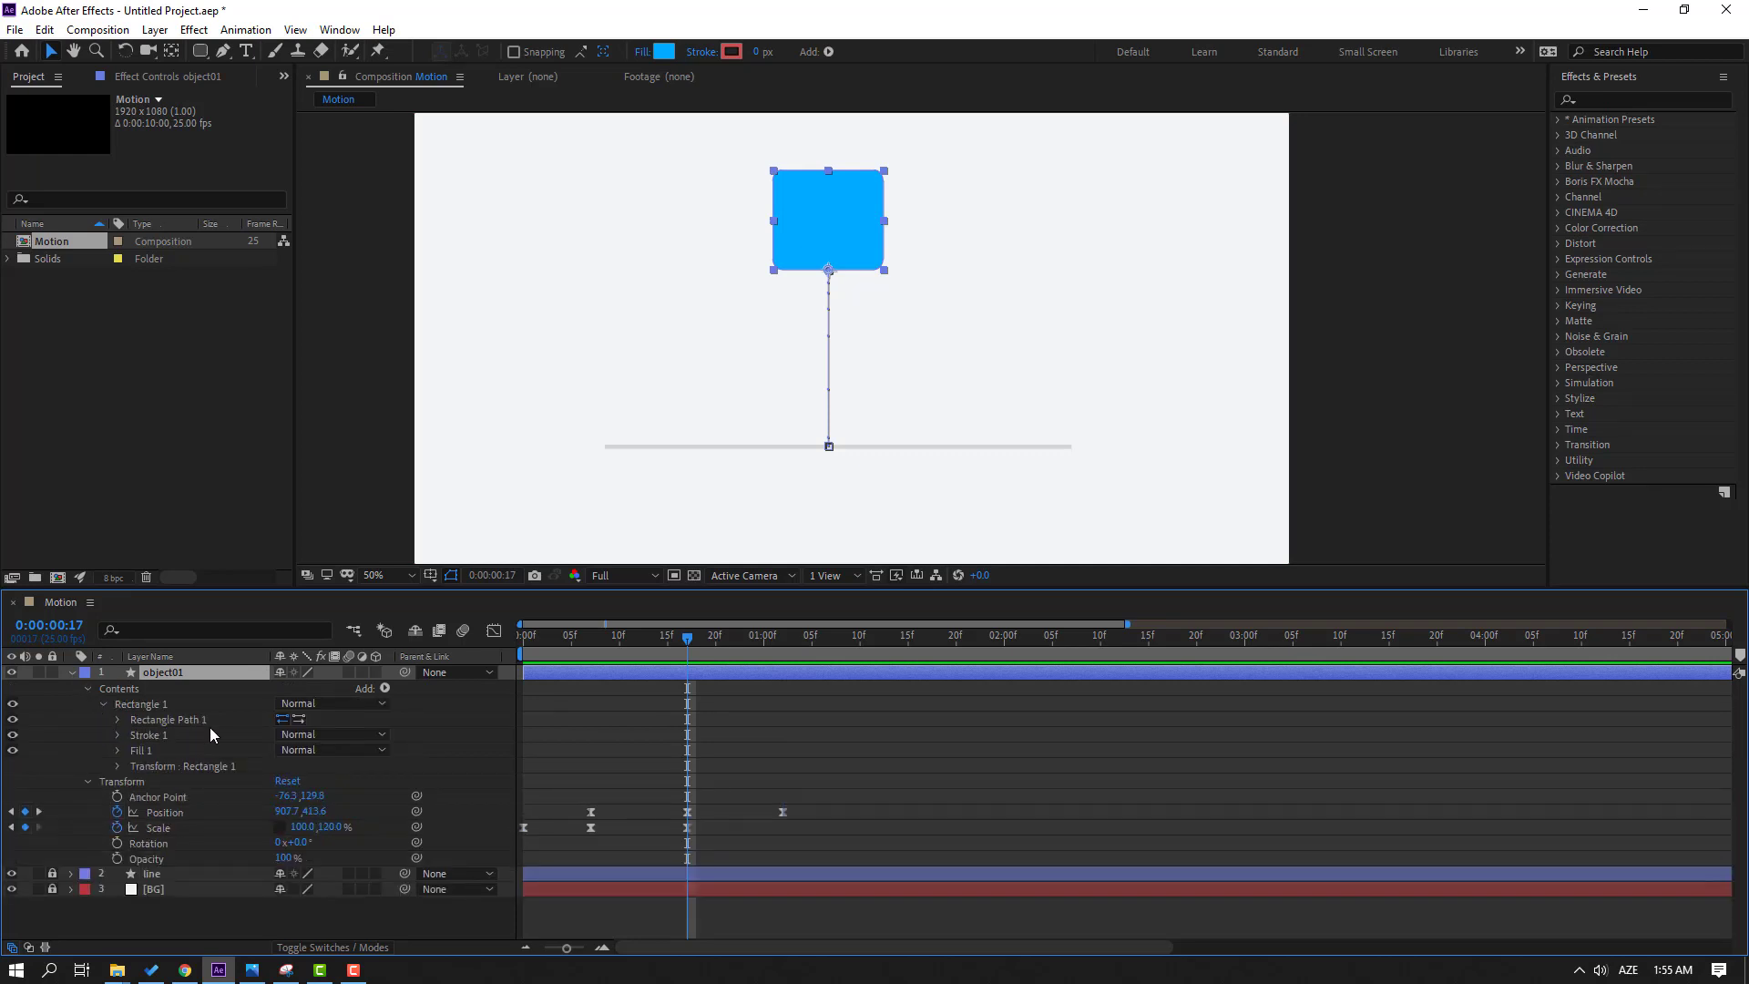
pyautogui.click(117, 720)
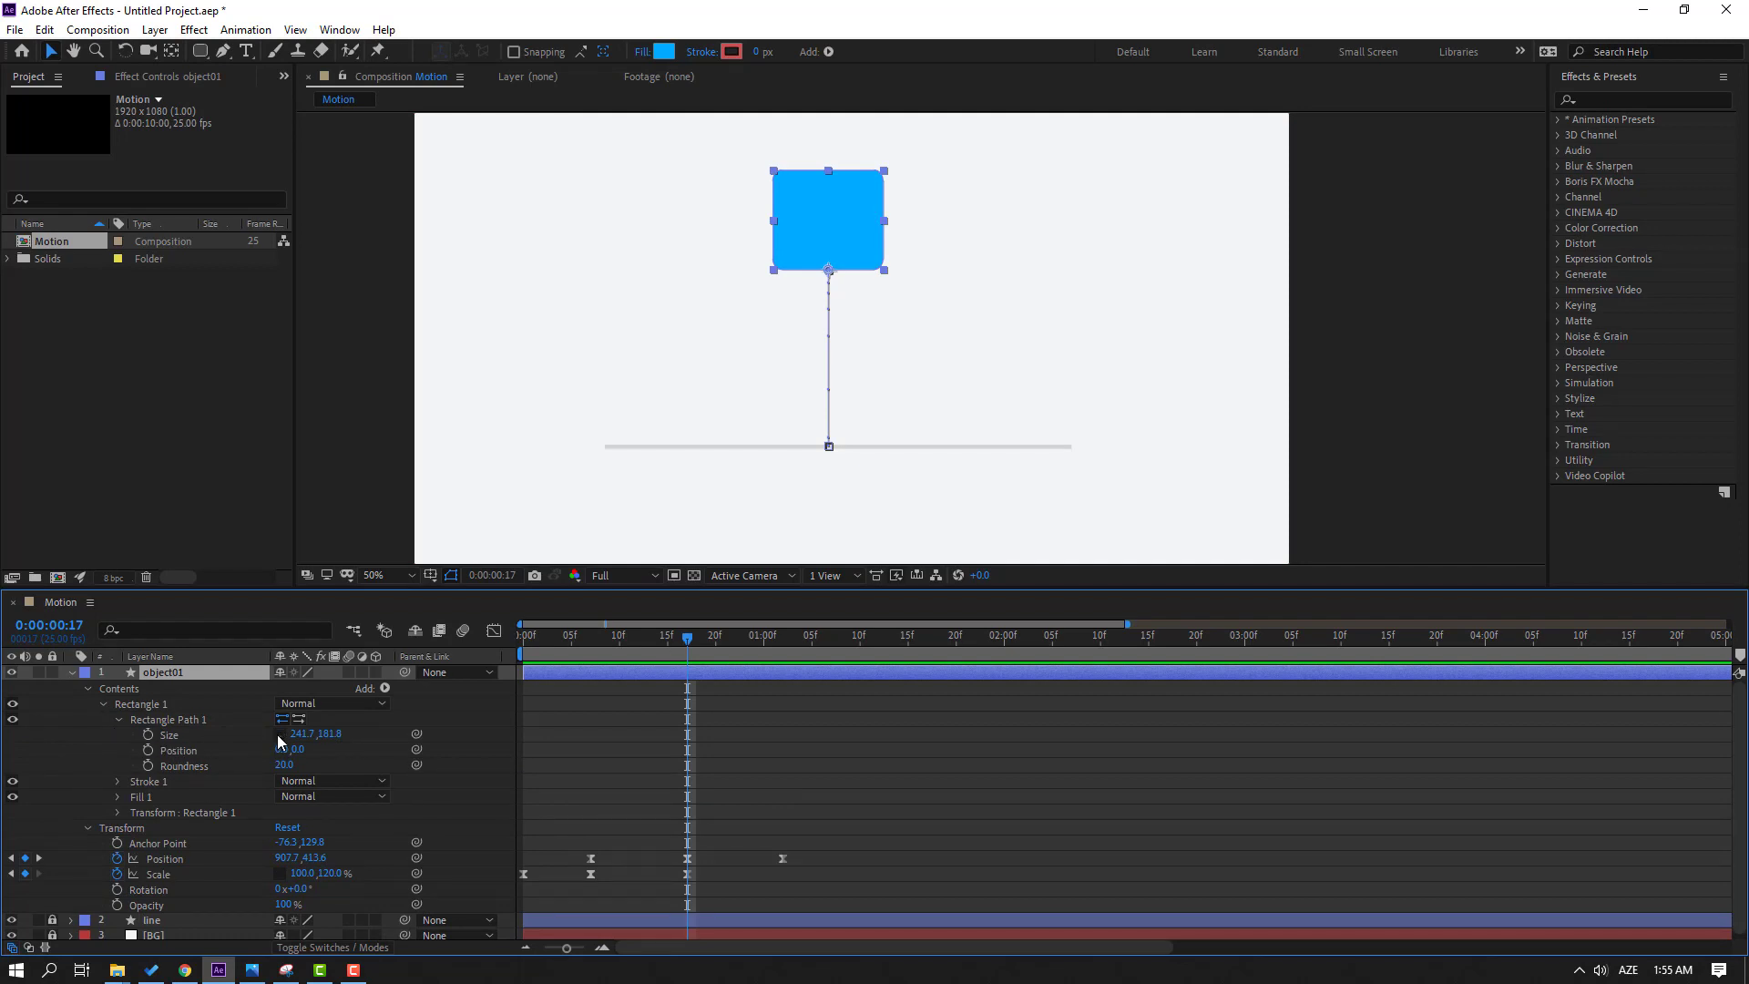
pyautogui.click(149, 734)
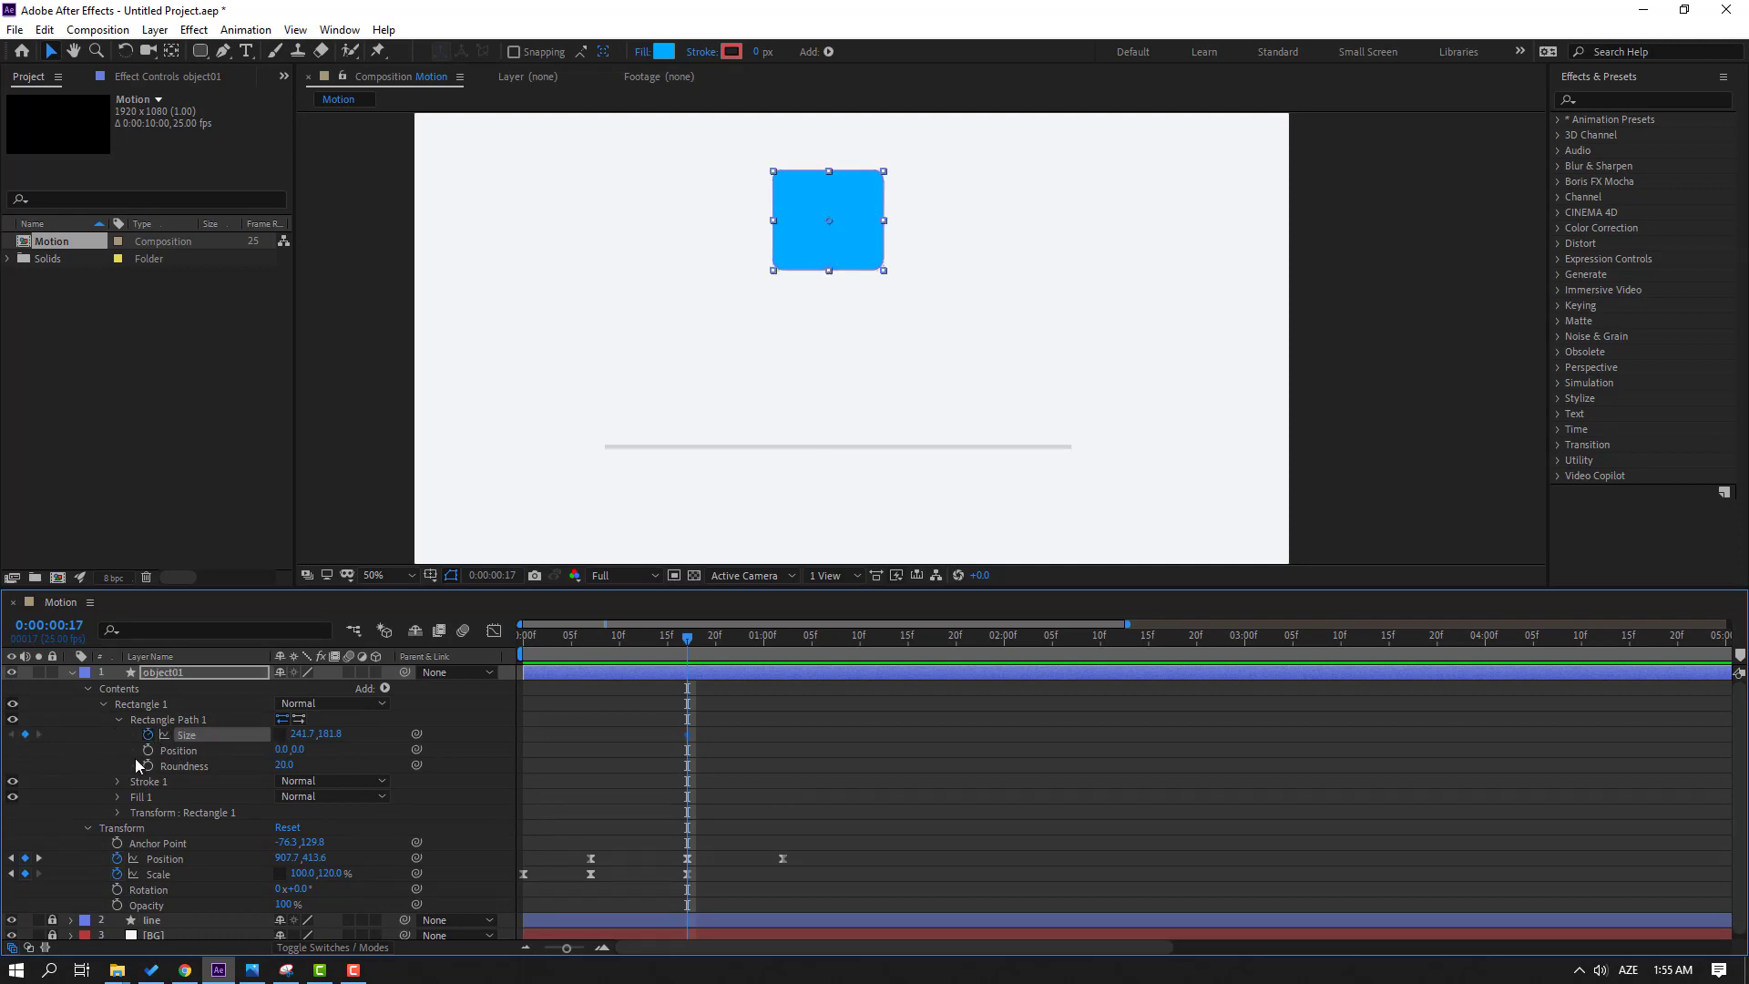
pyautogui.click(149, 765)
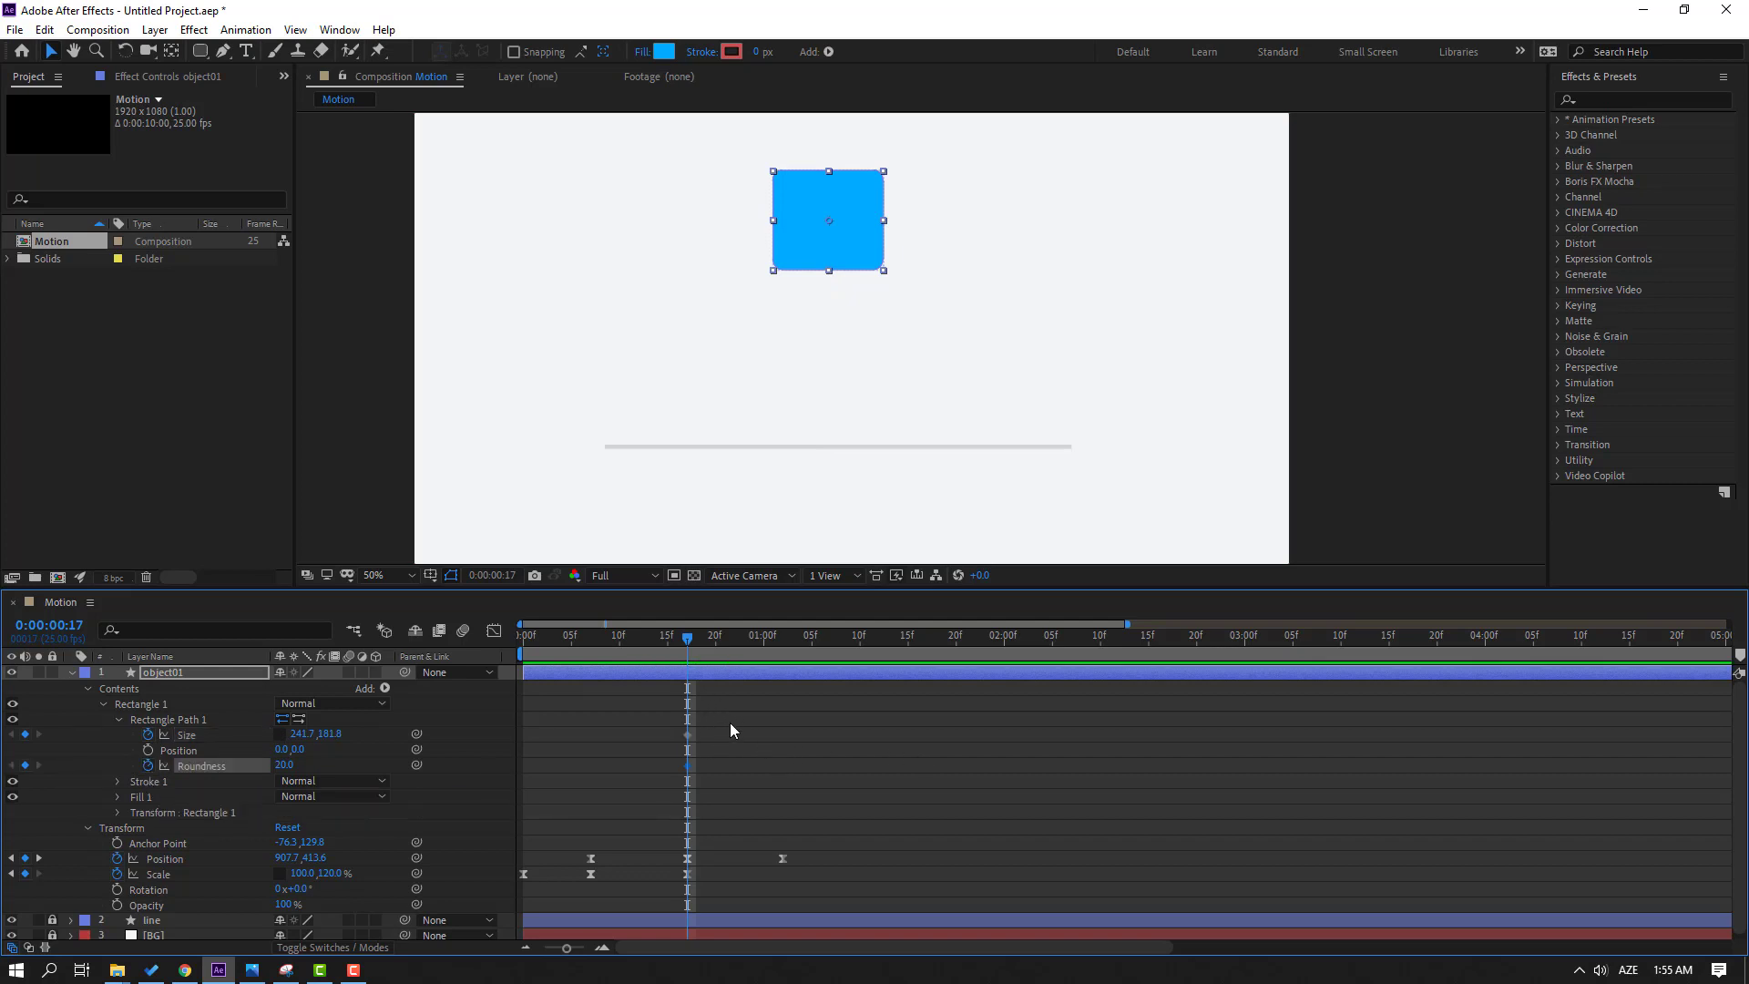
# Step: Move the Size and Roundness keyframes to frame 12, and at frame 17 set Roundness to 161 and Size to 124.7, 101.8
pyautogui.moveTo(729, 723); pyautogui.dragTo(626, 768)
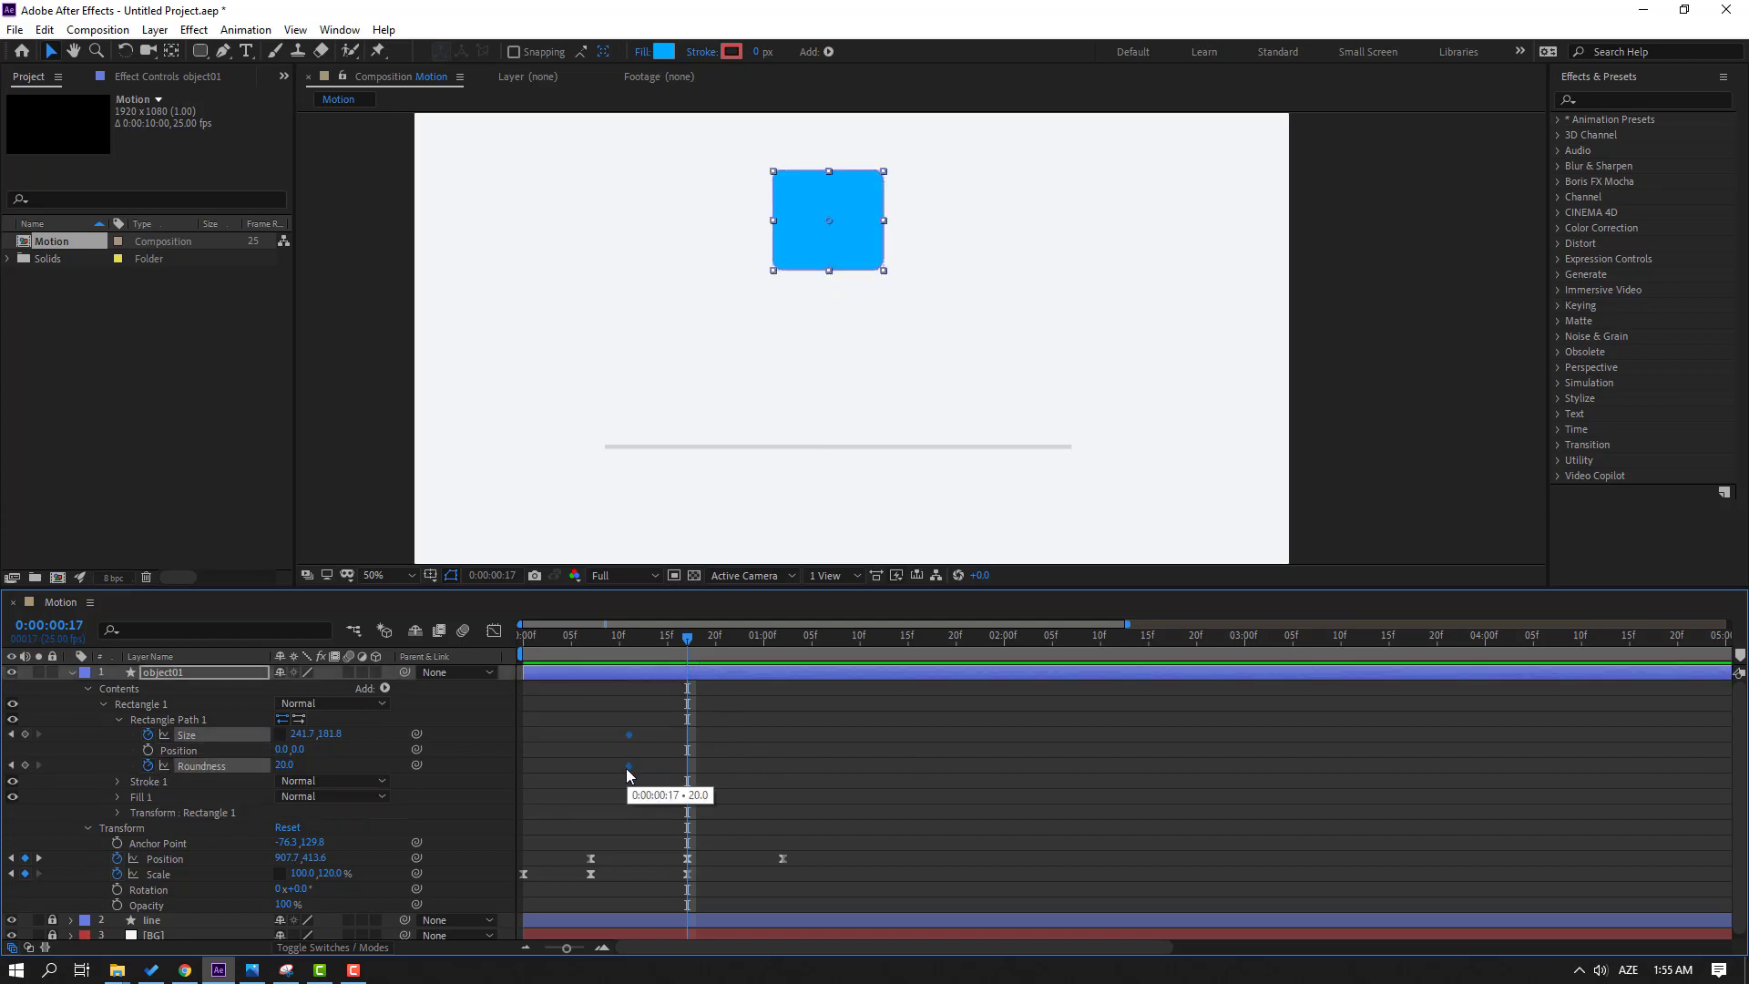
pyautogui.click(791, 763)
pyautogui.moveTo(284, 766); pyautogui.dragTo(194, 745)
pyautogui.moveTo(345, 731); pyautogui.dragTo(294, 740)
pyautogui.click(338, 763)
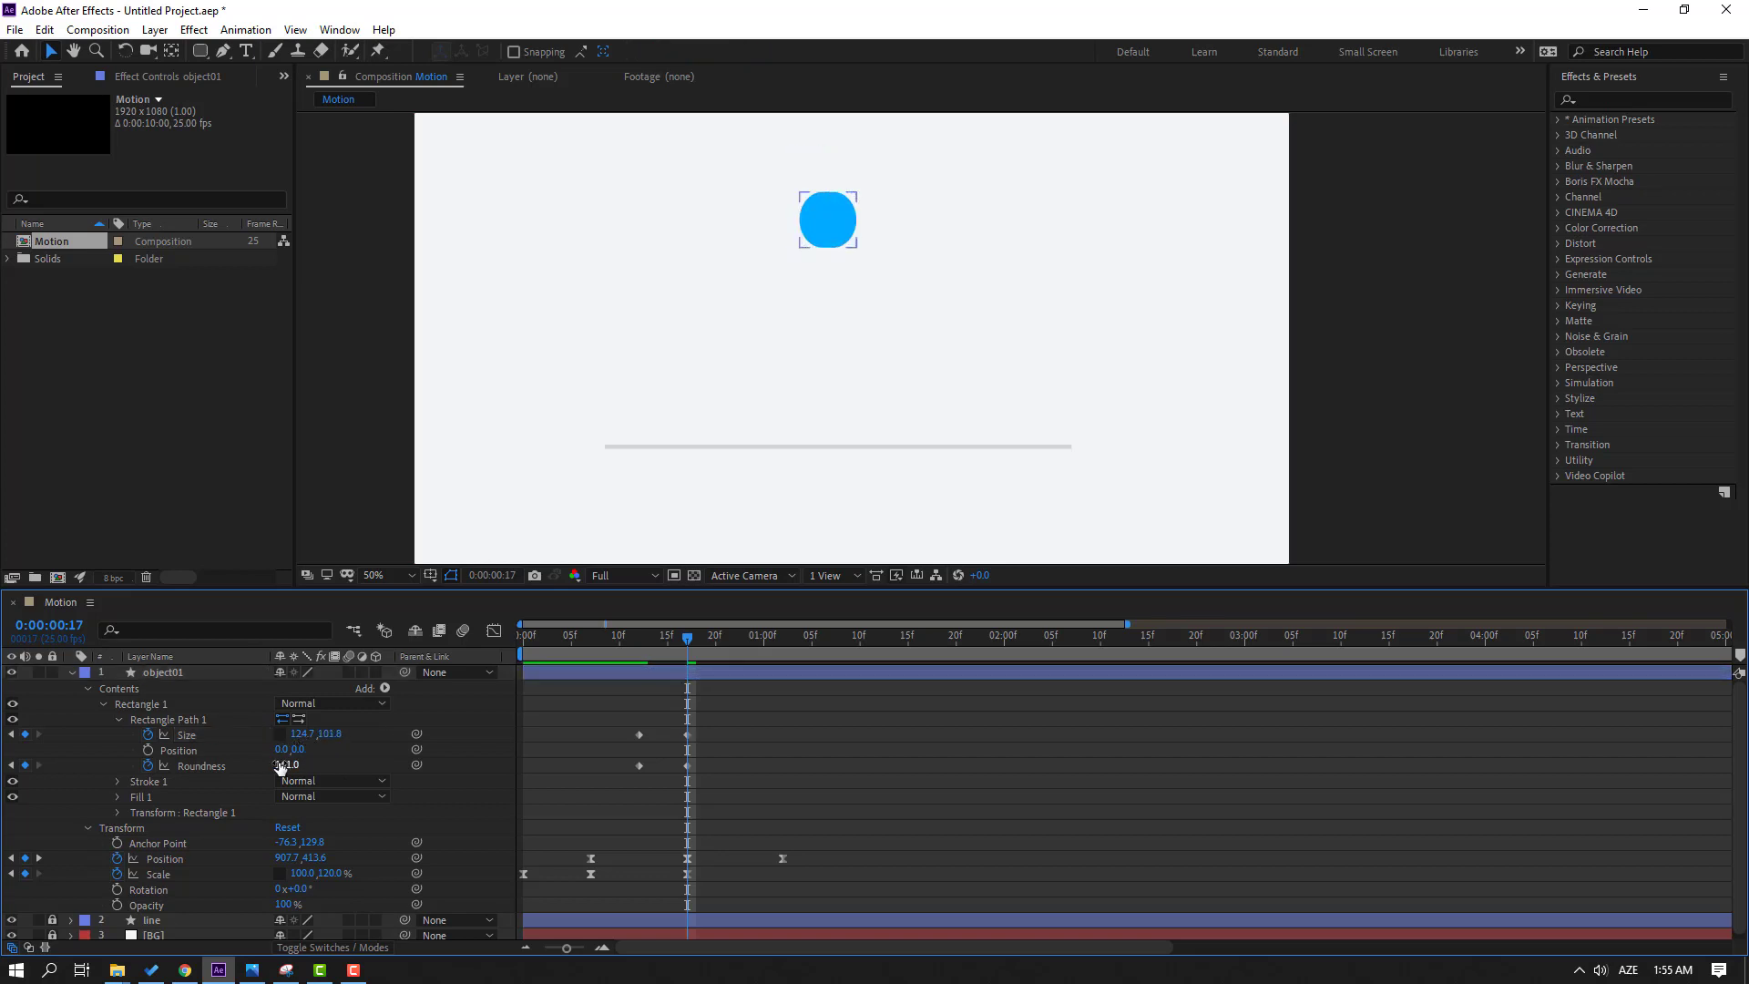
# Step: Adjust the rectangle path's Size at frame 17 to 131.7, 109.8 and preview the change of shape
pyautogui.scroll(4, 825, 192)
pyautogui.click(844, 401)
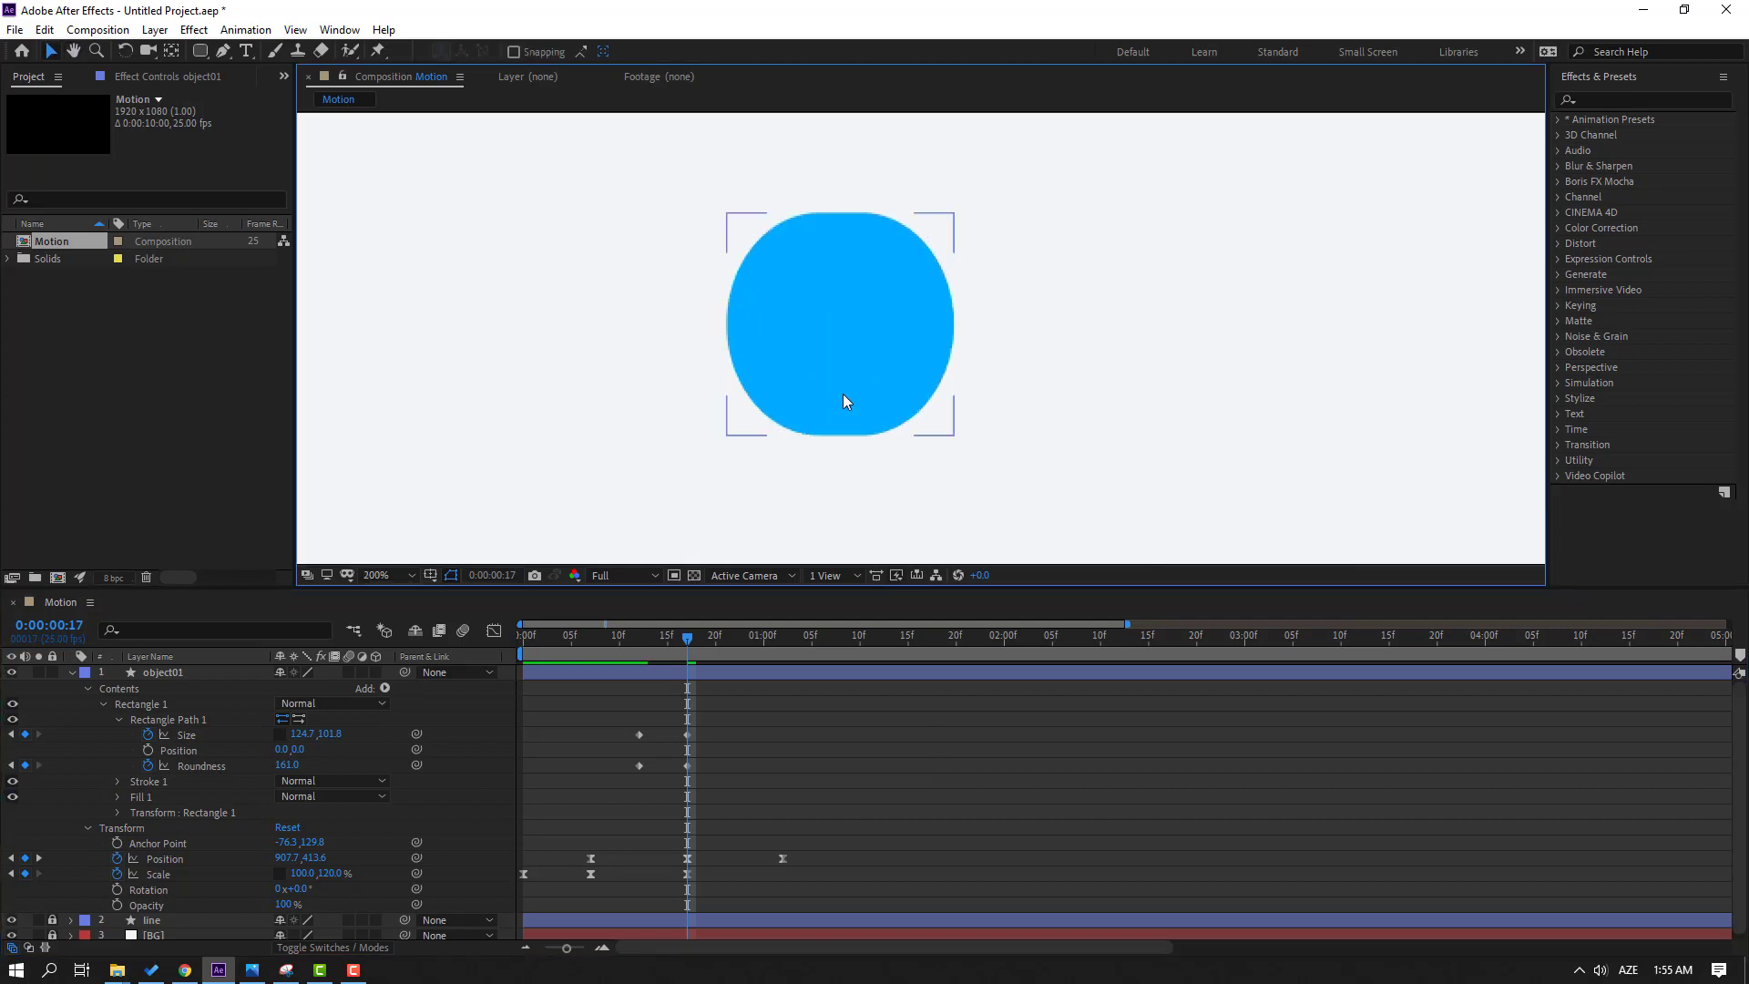
pyautogui.moveTo(318, 734); pyautogui.dragTo(310, 735)
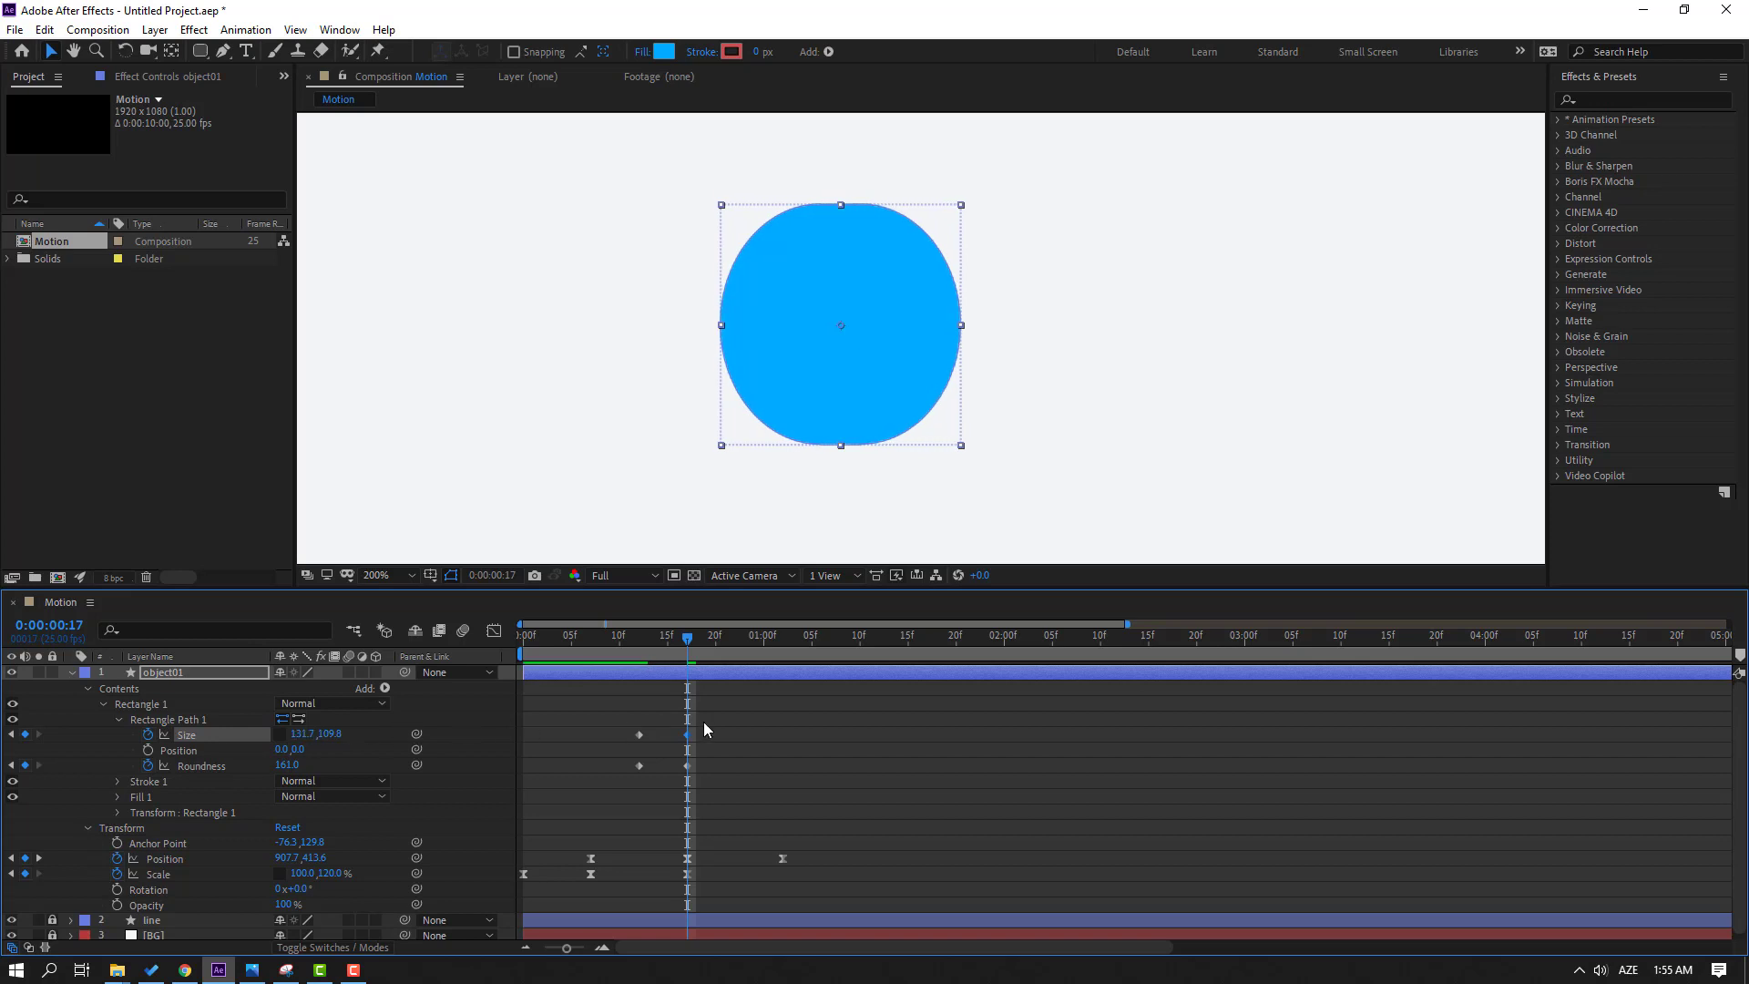
pyautogui.scroll(-4, 844, 334)
pyautogui.press('space')
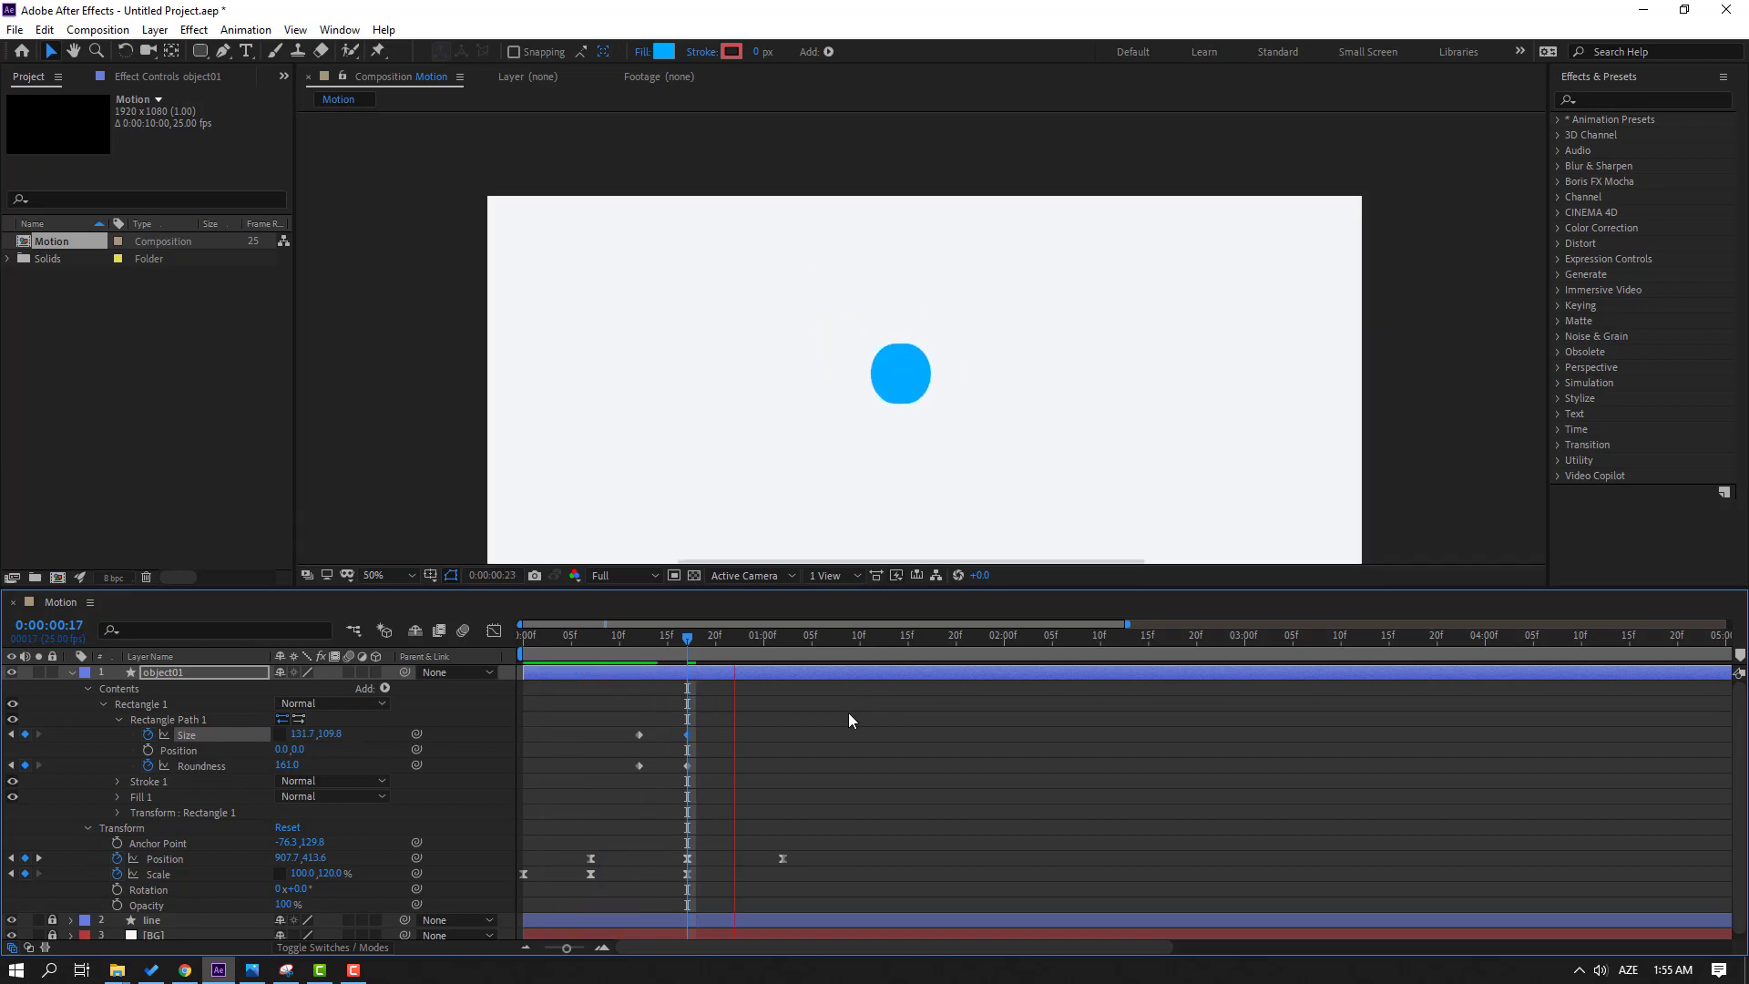
pyautogui.press('space')
# Step: Move object01's 120% Scale keyframe to frame 12, set its vertical scale to 100% at frame 17, and preview
pyautogui.click(636, 640)
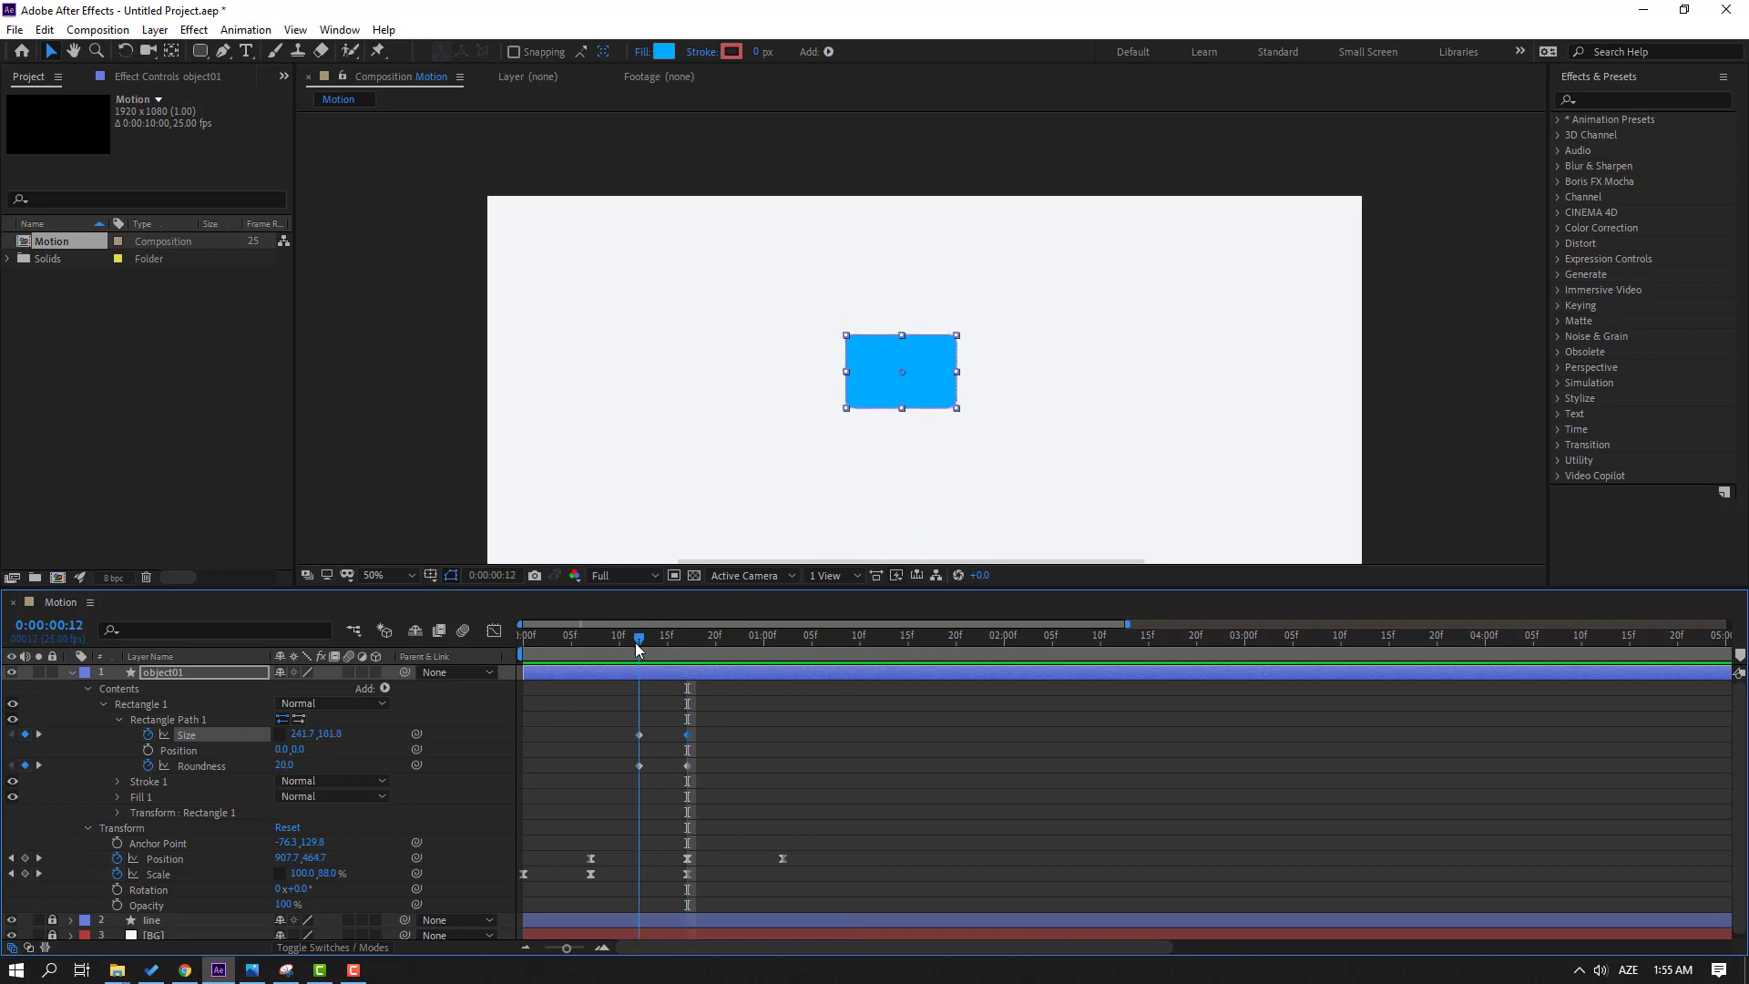
pyautogui.scroll(-1, 701, 729)
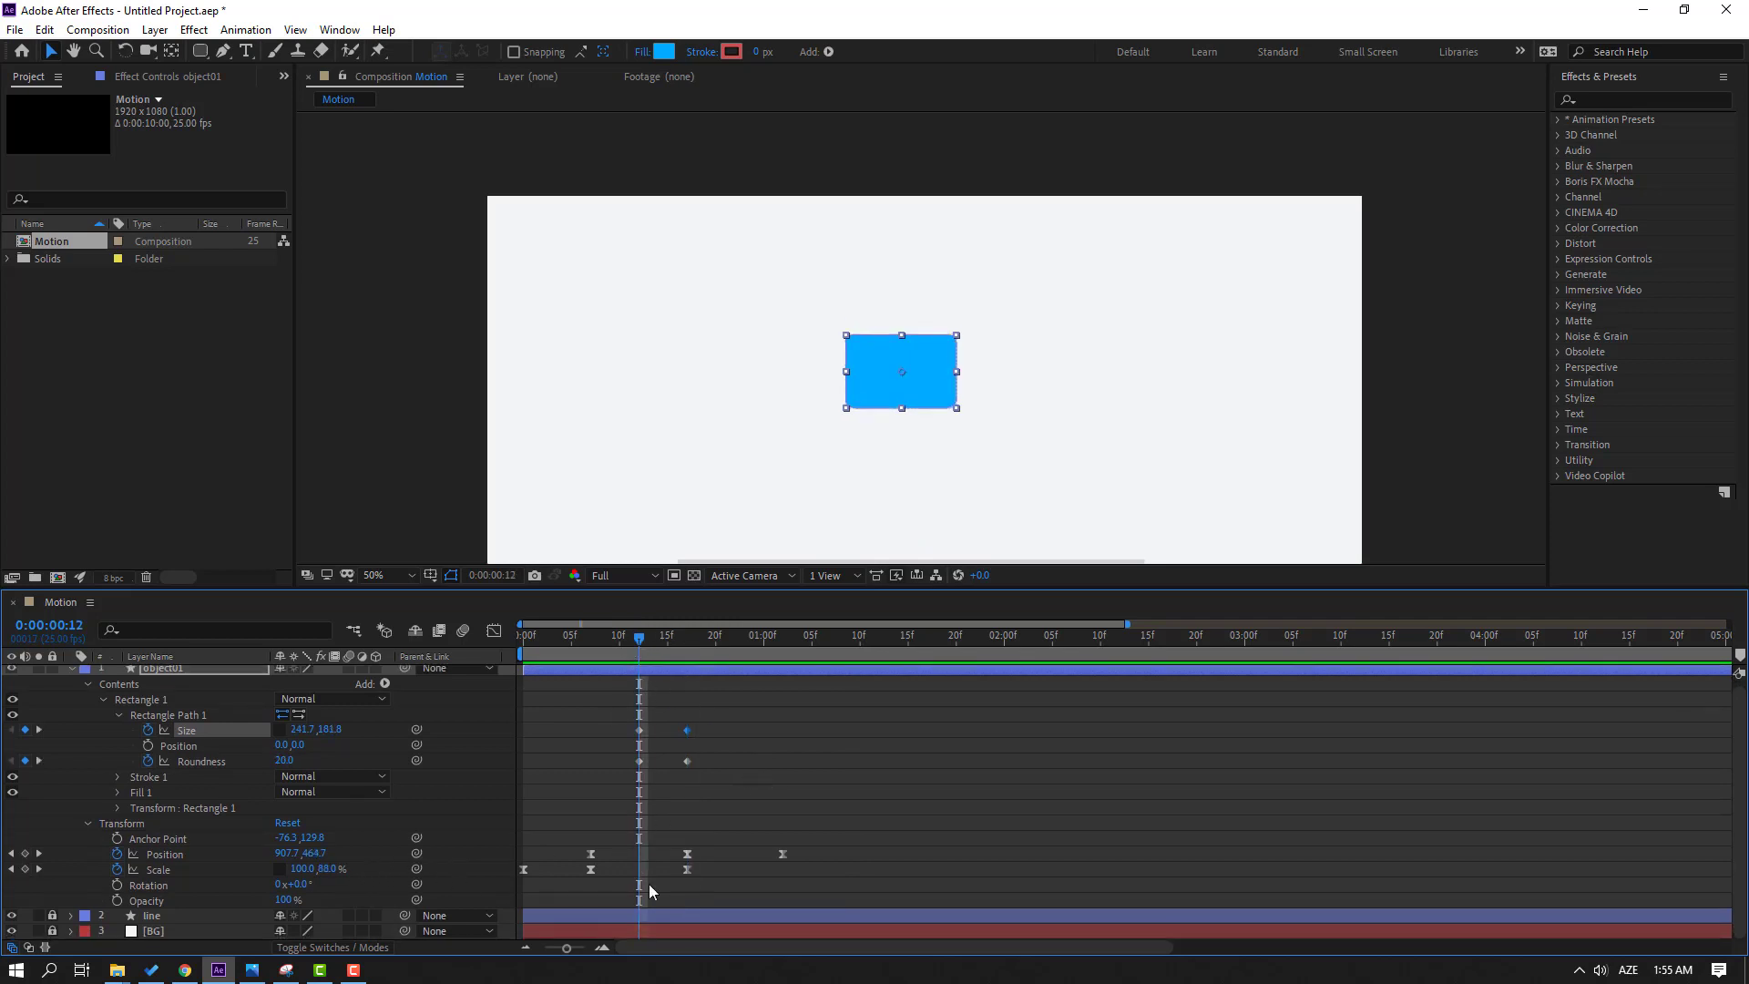
pyautogui.moveTo(687, 869); pyautogui.dragTo(638, 870)
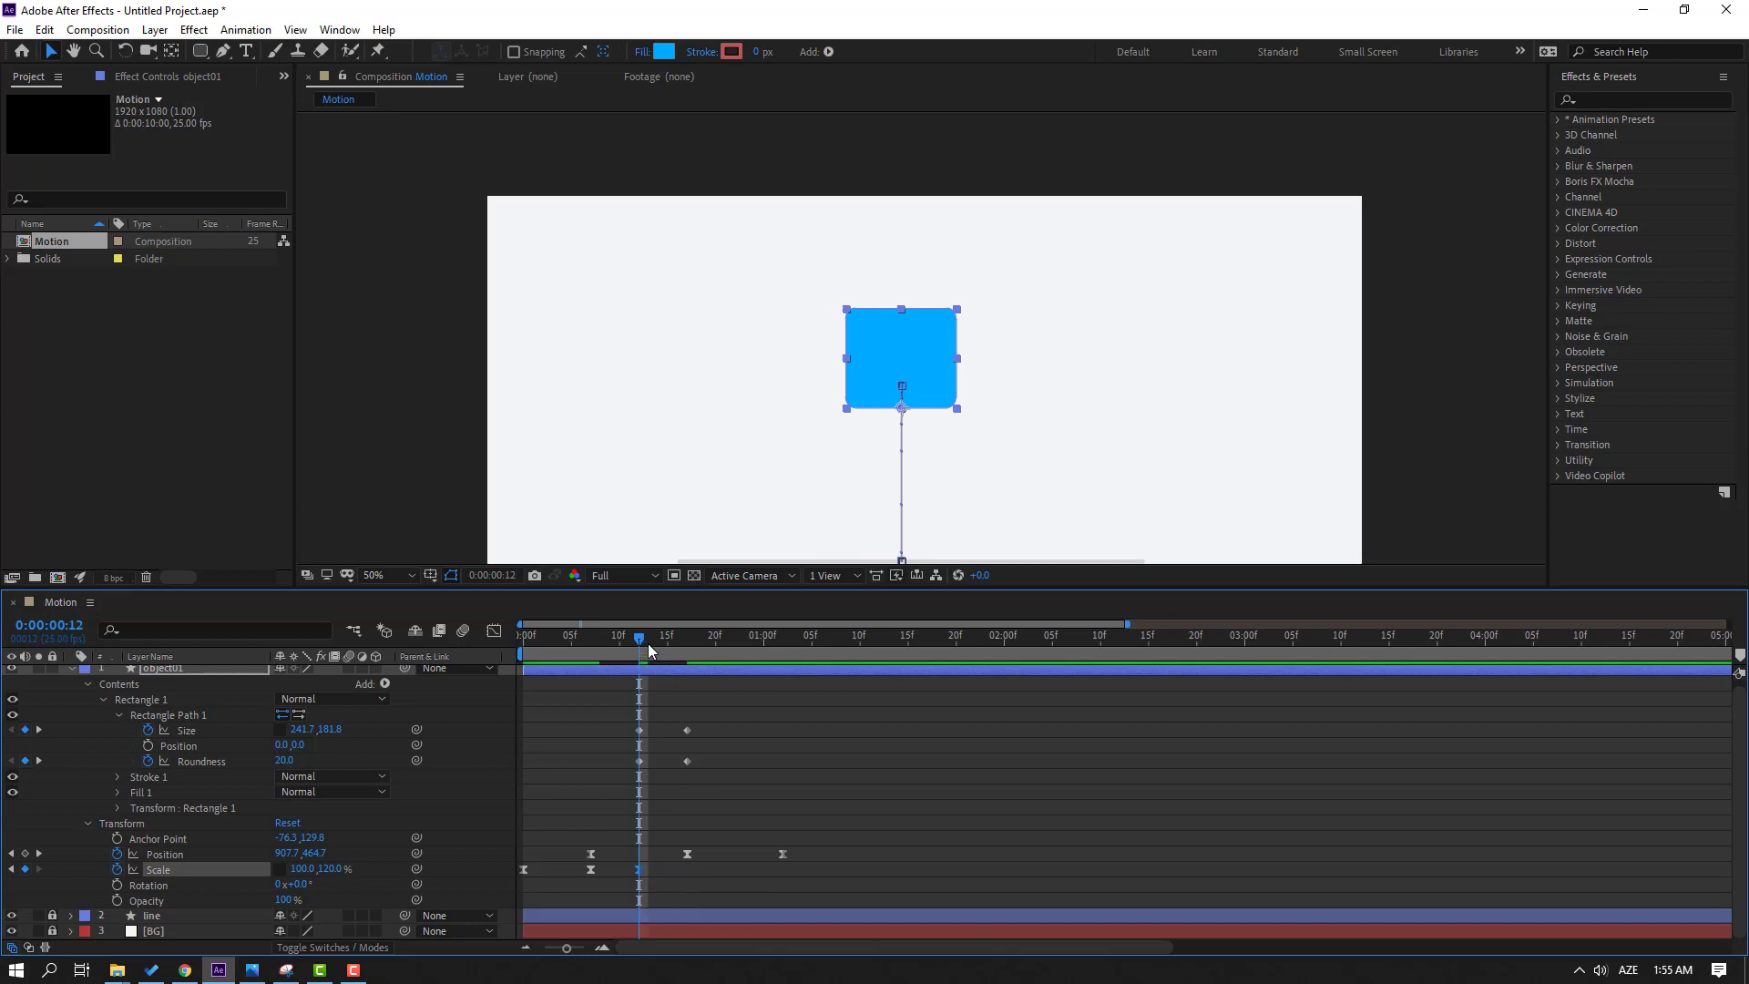
pyautogui.moveTo(651, 650); pyautogui.dragTo(685, 648)
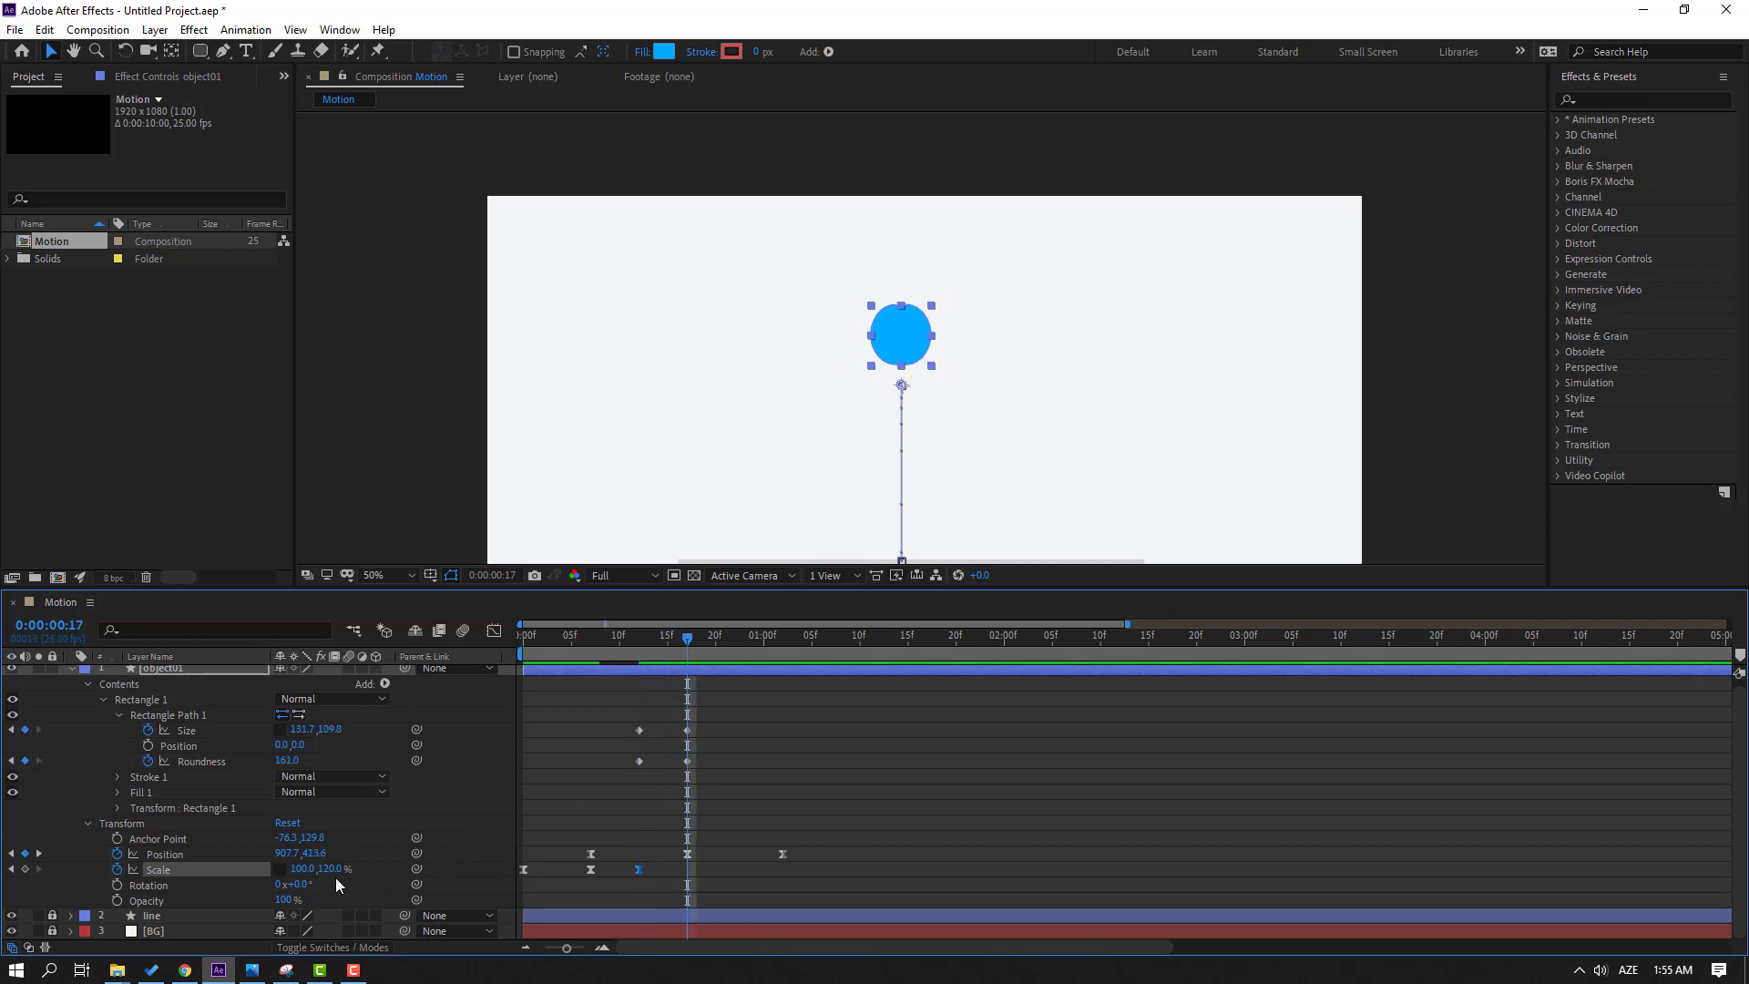
pyautogui.click(931, 822)
pyautogui.press('space')
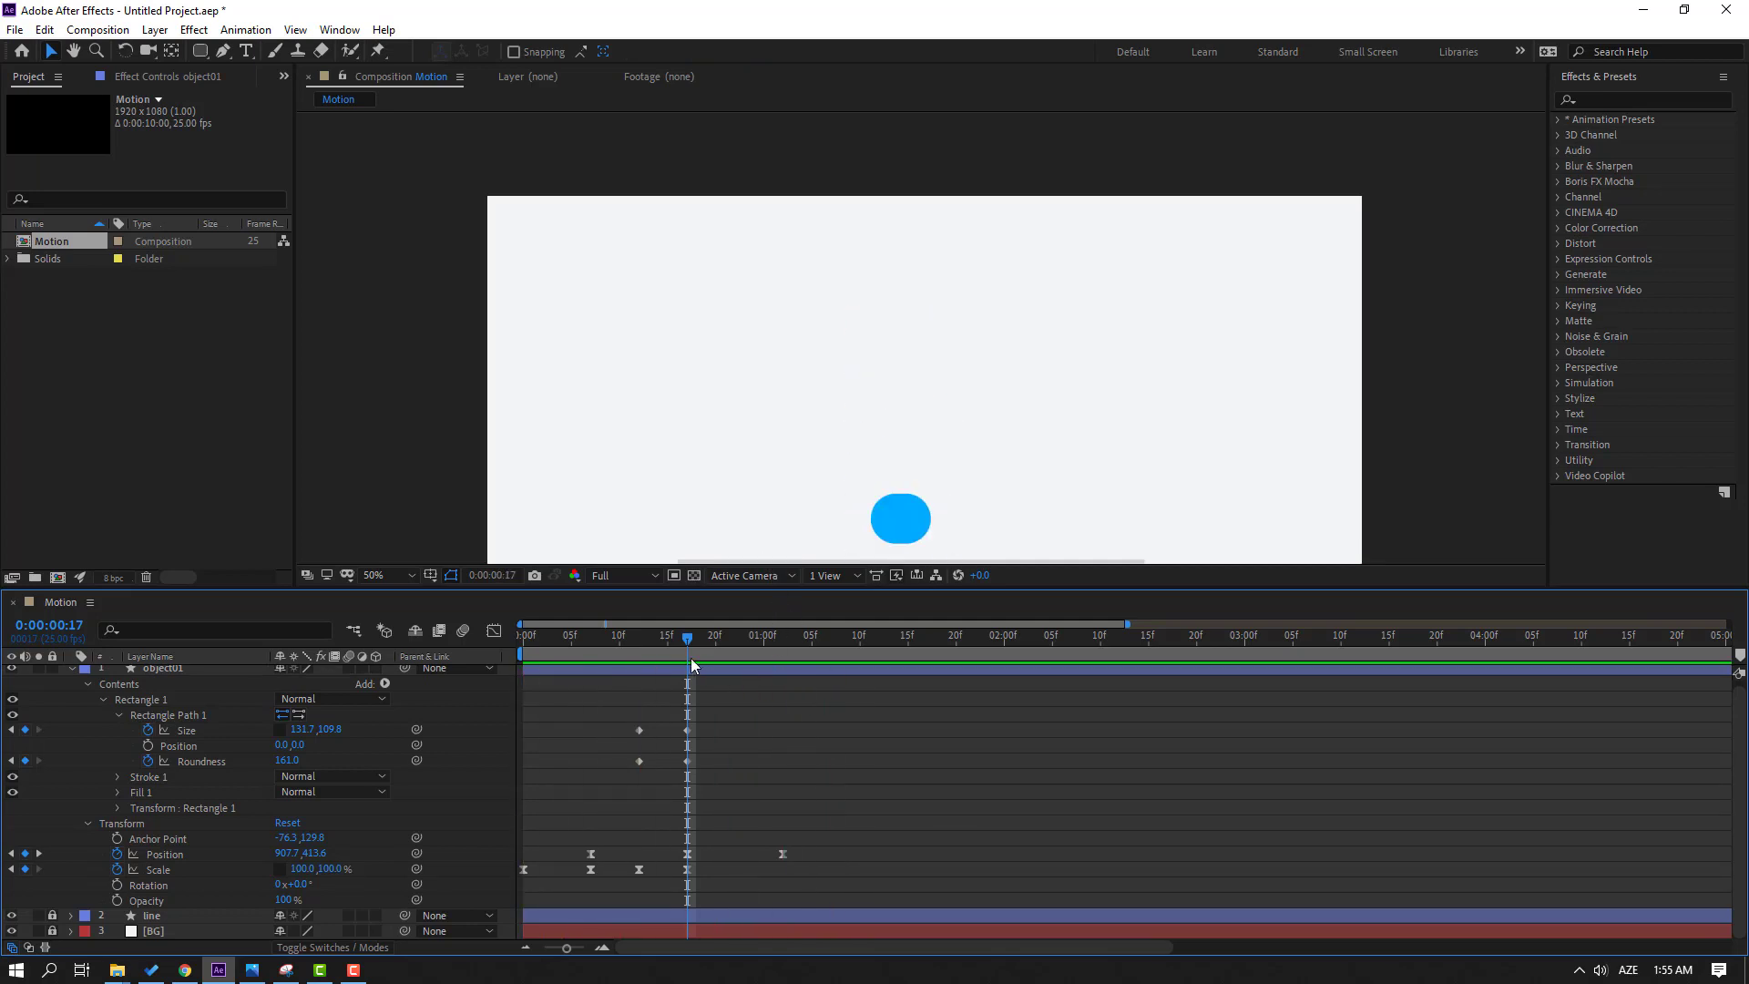
# Step: Make the shape a true circle at frame 17 by setting the rectangle path's width to 107.7, and preview the animation
pyautogui.moveTo(622, 648); pyautogui.dragTo(685, 648)
pyautogui.click(920, 336)
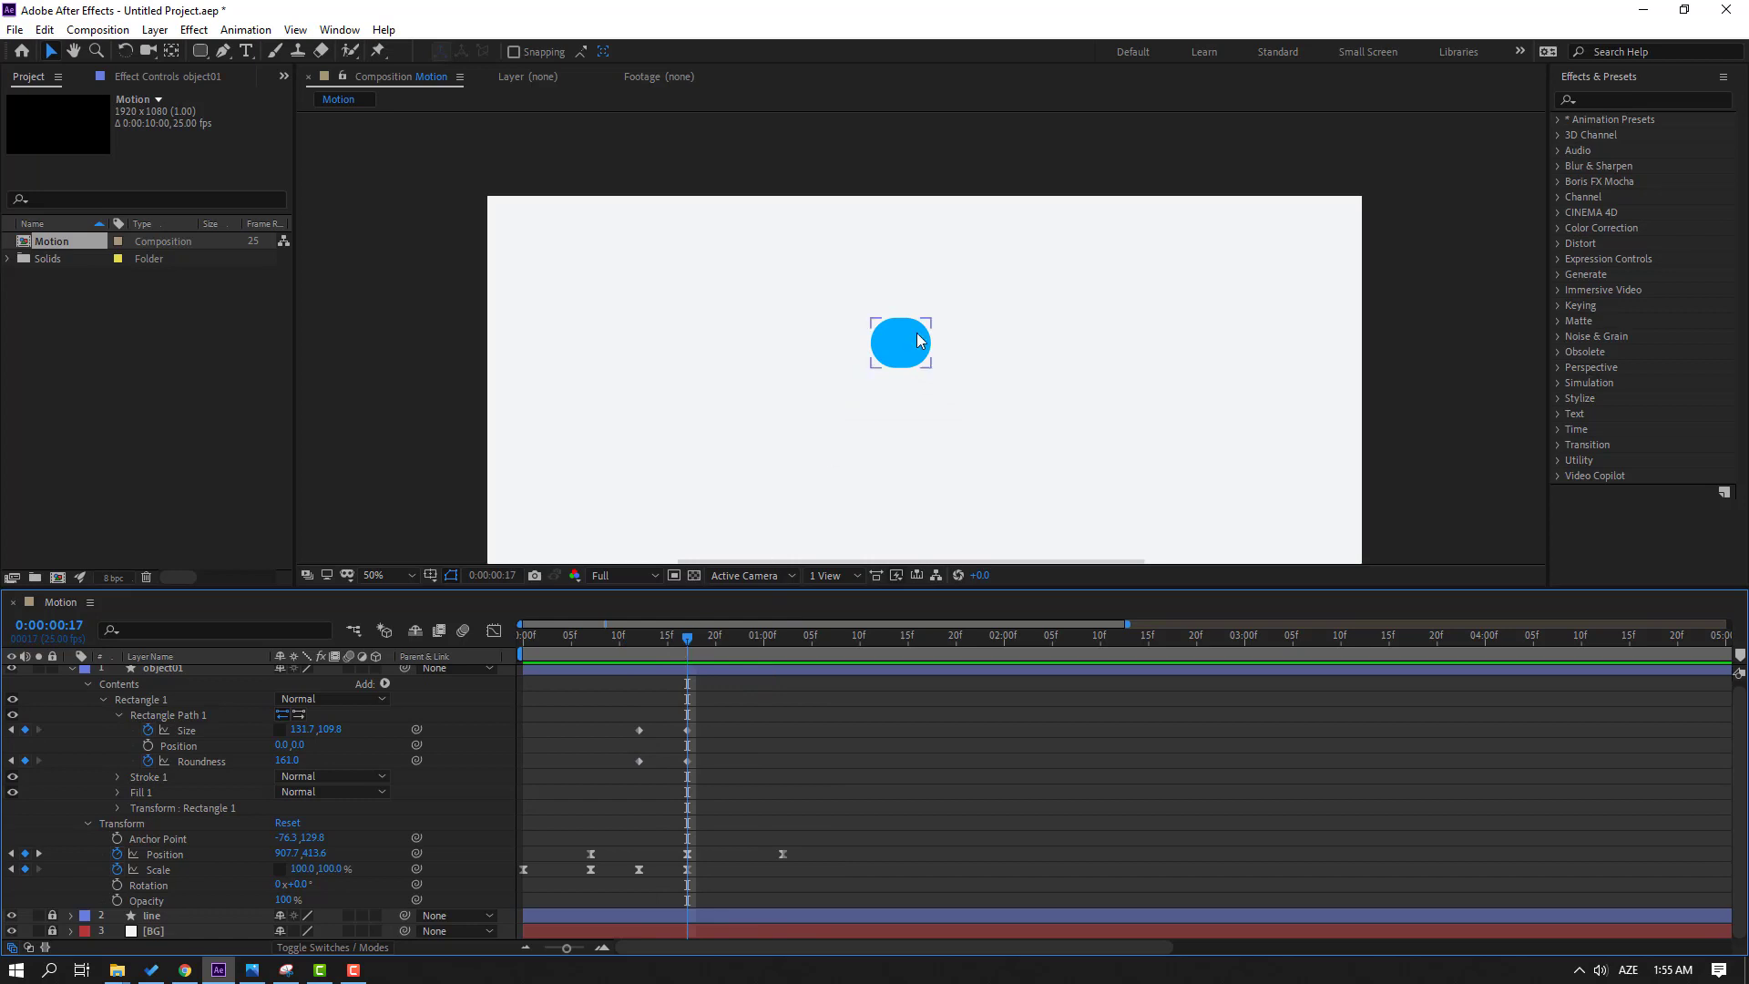
pyautogui.scroll(2, 920, 333)
pyautogui.moveTo(330, 736); pyautogui.dragTo(299, 730)
pyautogui.hotkey('ctrl', 'z')
pyautogui.click(775, 753)
pyautogui.click(845, 752)
pyautogui.scroll(-1, 701, 480)
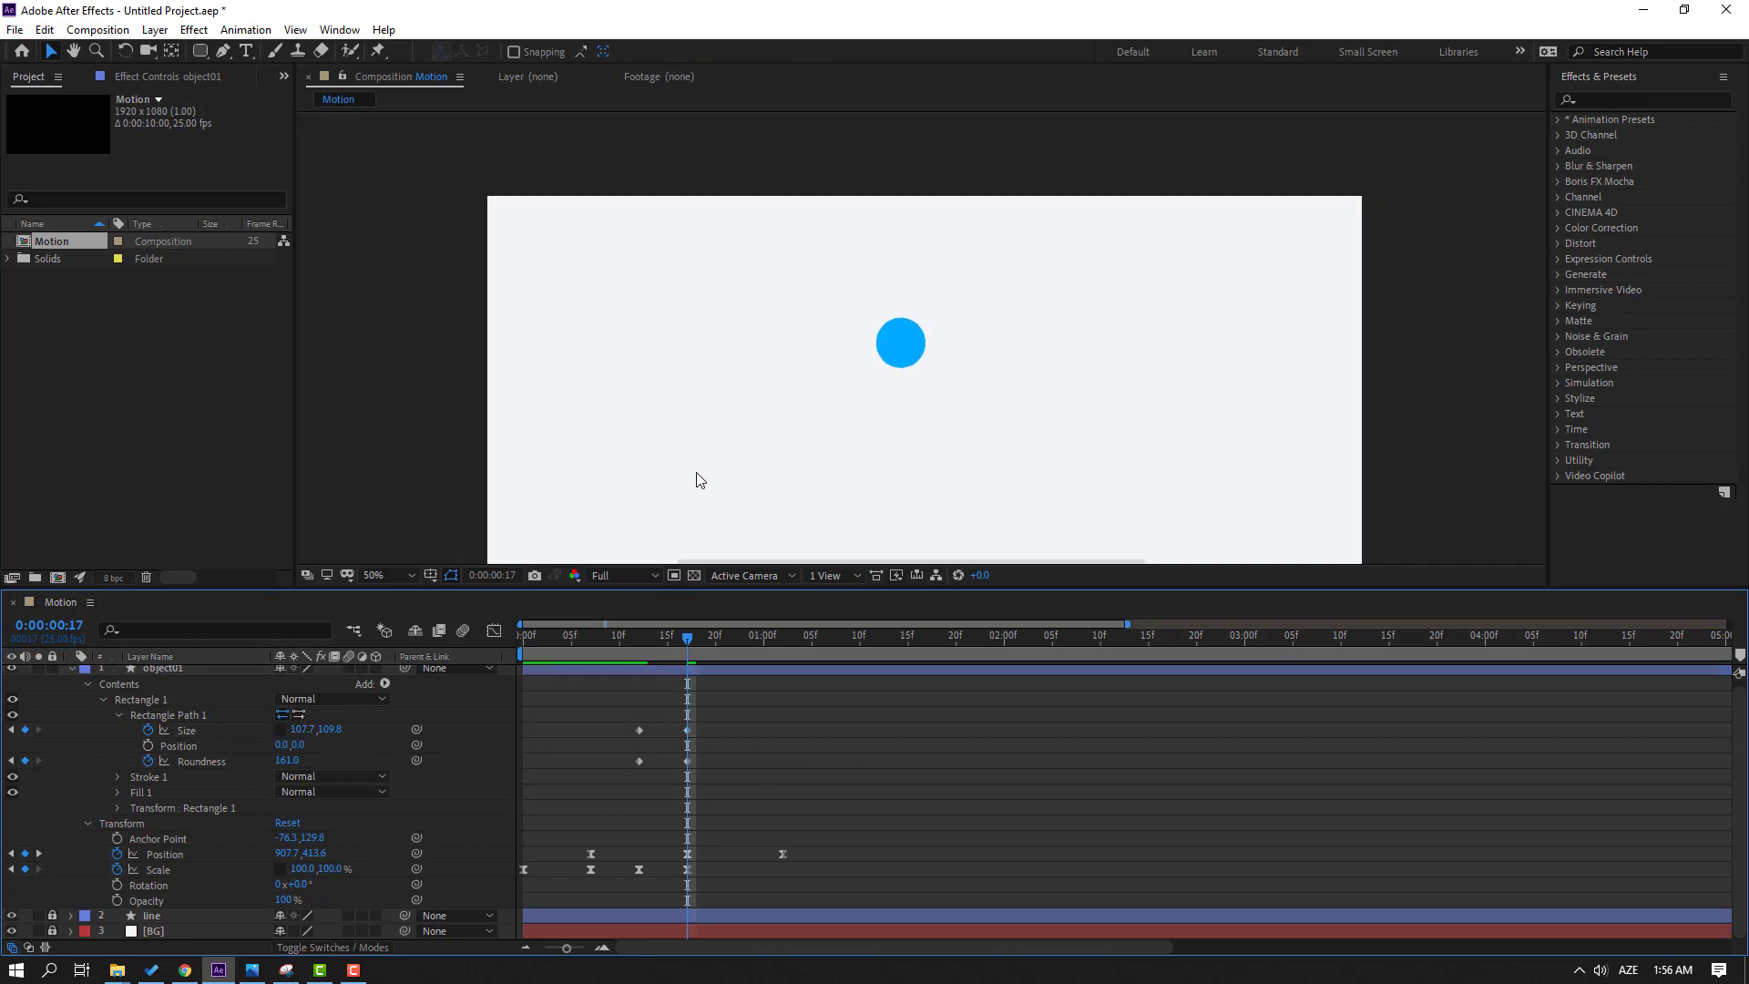
pyautogui.moveTo(670, 505); pyautogui.dragTo(664, 403)
pyautogui.press('space')
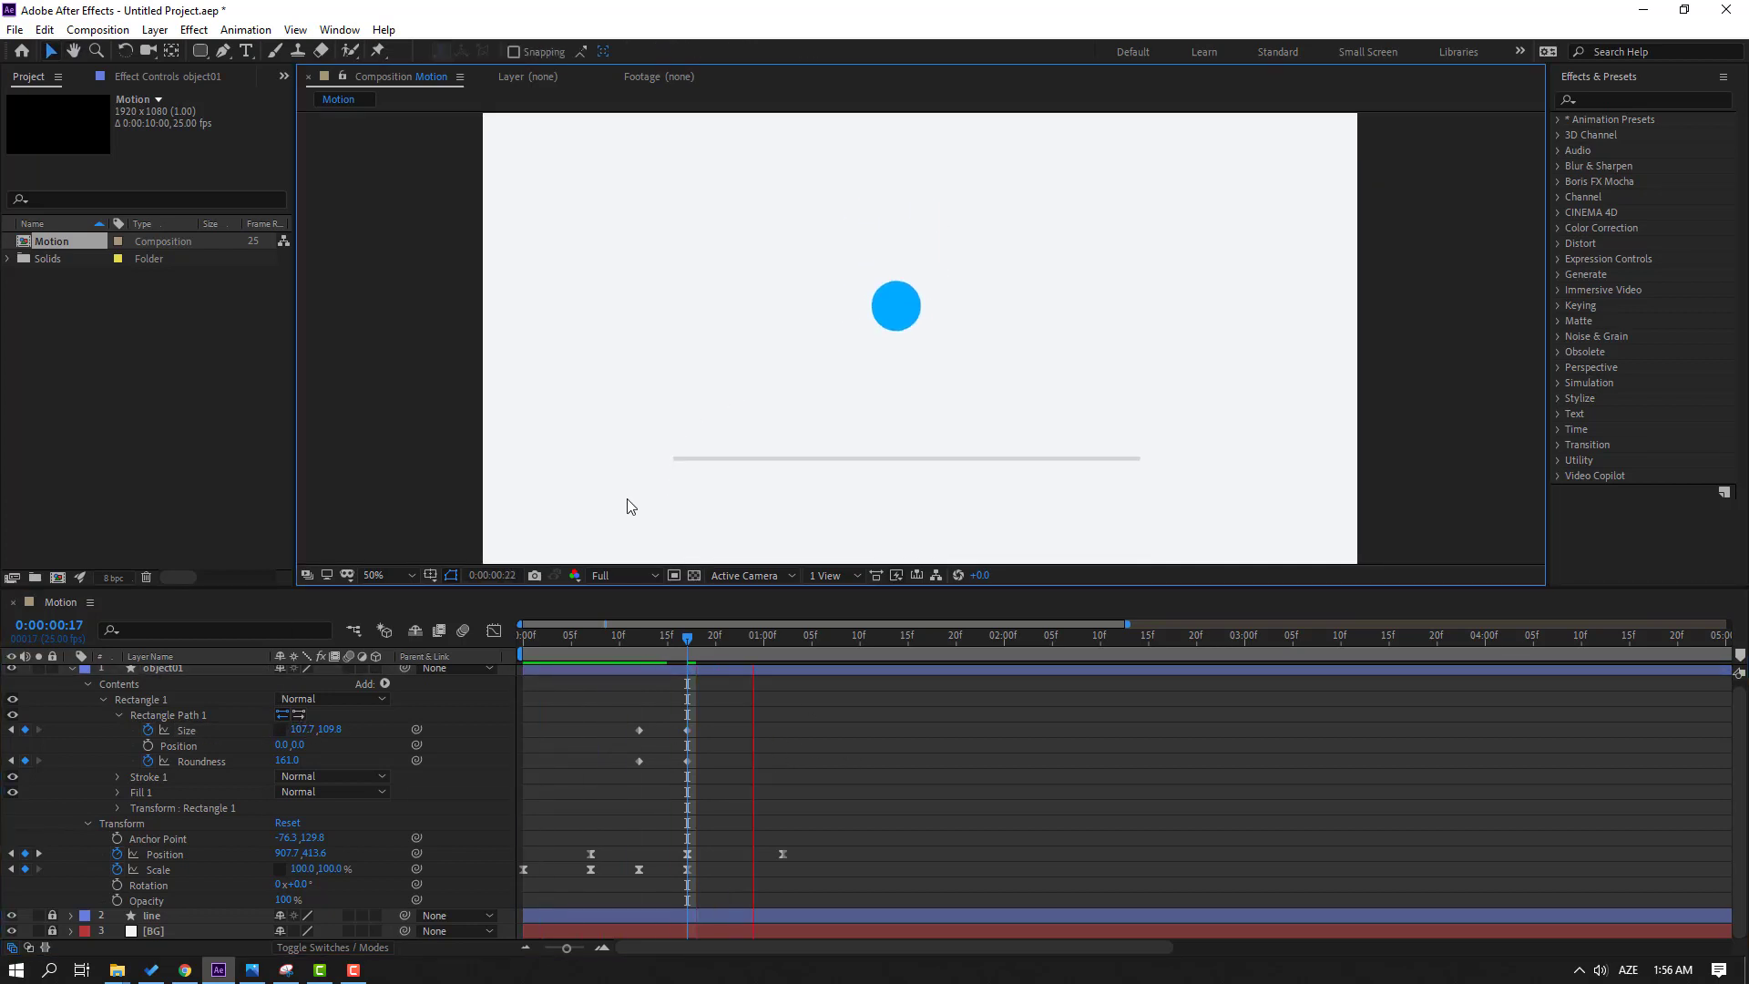
# Step: Apply Easy Ease to all Size and Roundness keyframes of Rectangle Path 1 and check the motion
pyautogui.moveTo(743, 717); pyautogui.dragTo(643, 763)
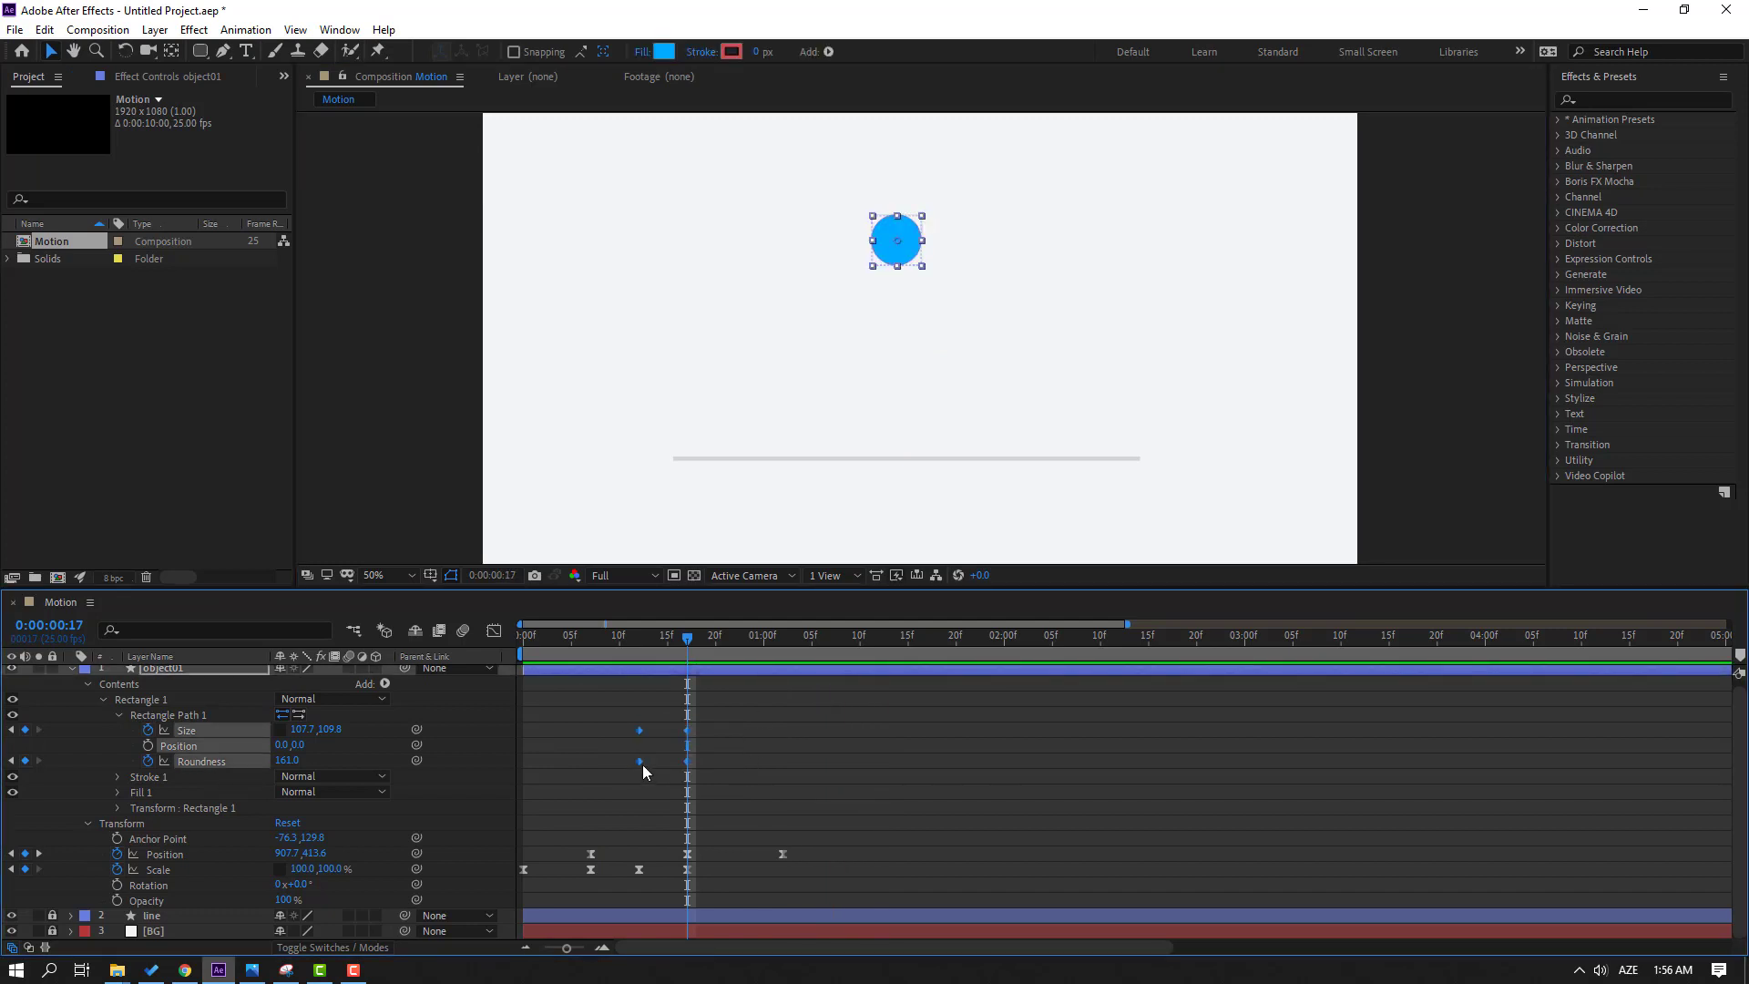
pyautogui.rightClick(642, 763)
pyautogui.moveTo(702, 746)
pyautogui.click(952, 806)
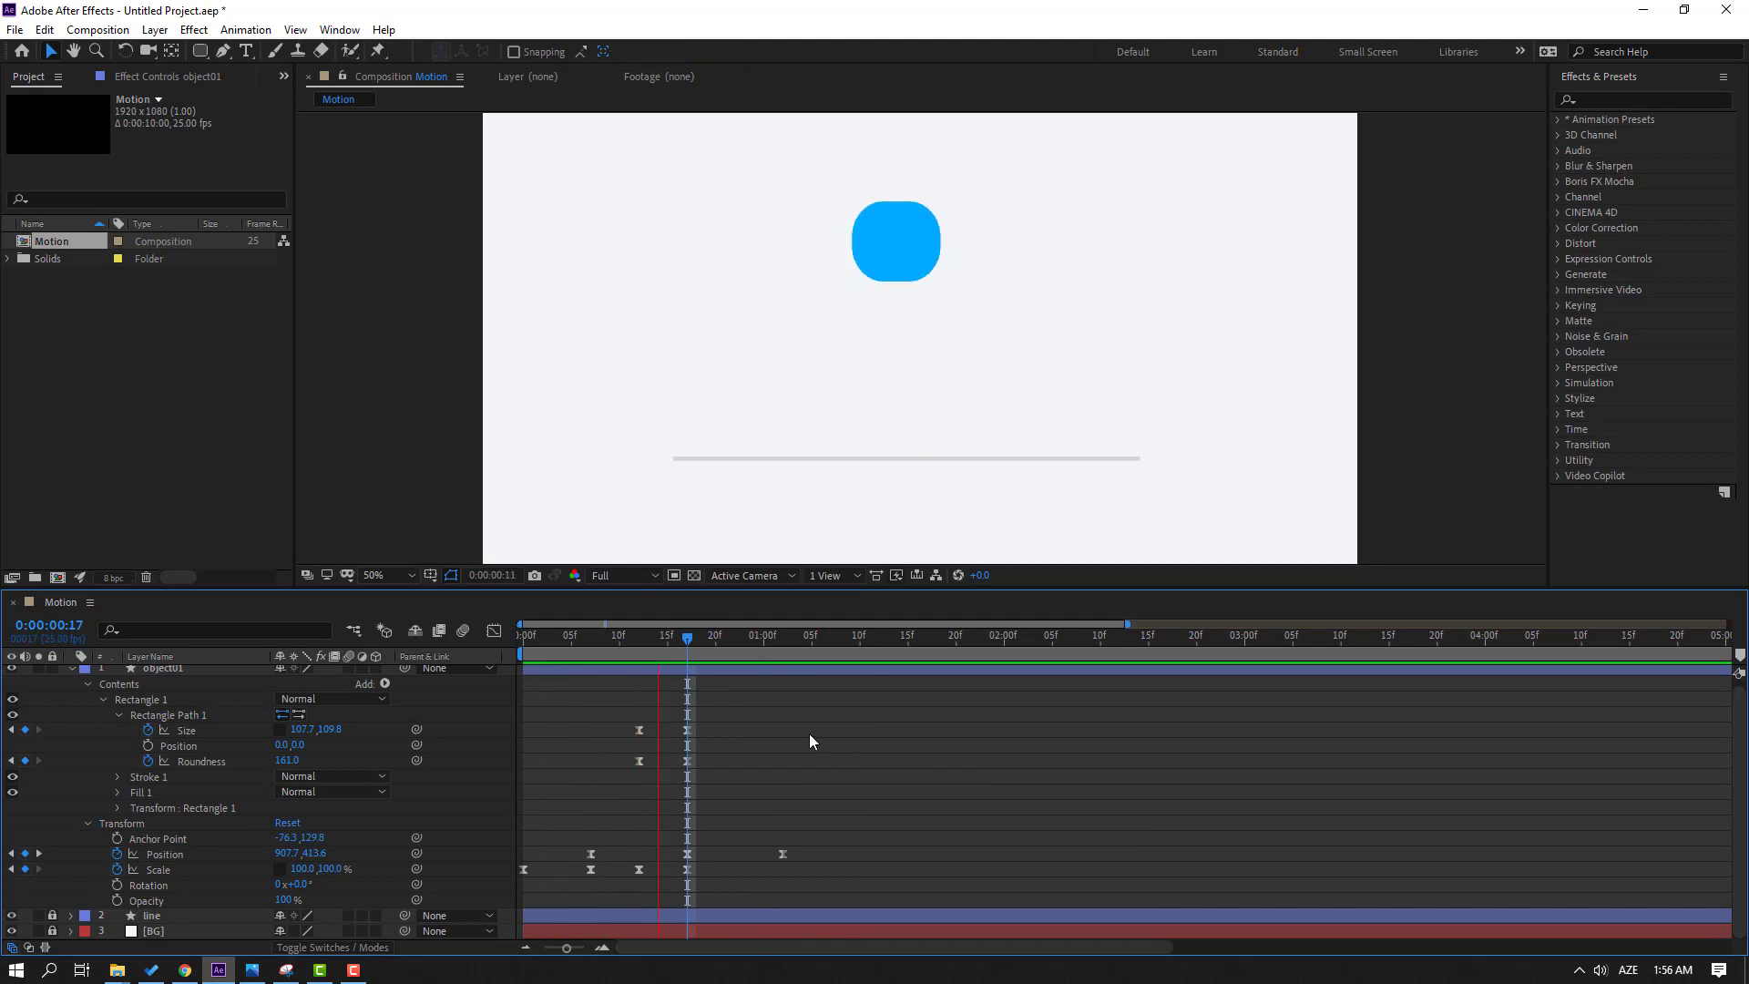
pyautogui.moveTo(671, 632); pyautogui.dragTo(636, 713)
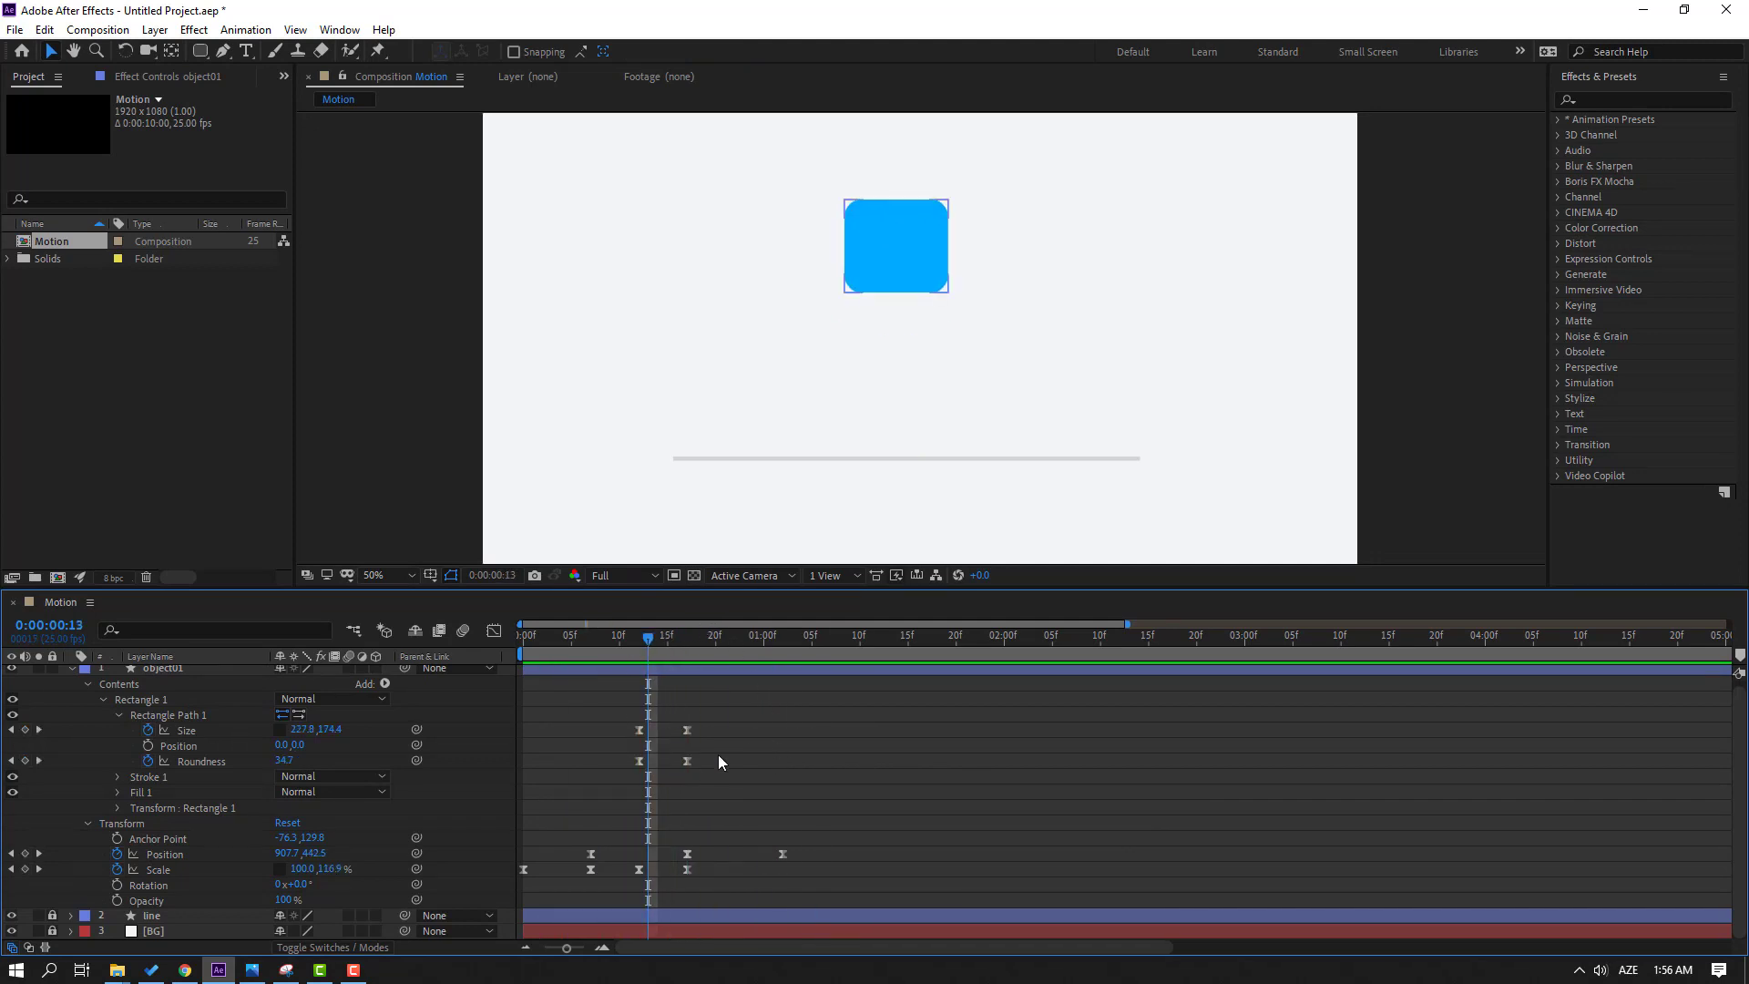
# Step: At 0:00:01:02, lower object01 onto the ground line by setting its vertical position to 834.6
pyautogui.moveTo(638, 646); pyautogui.dragTo(783, 661)
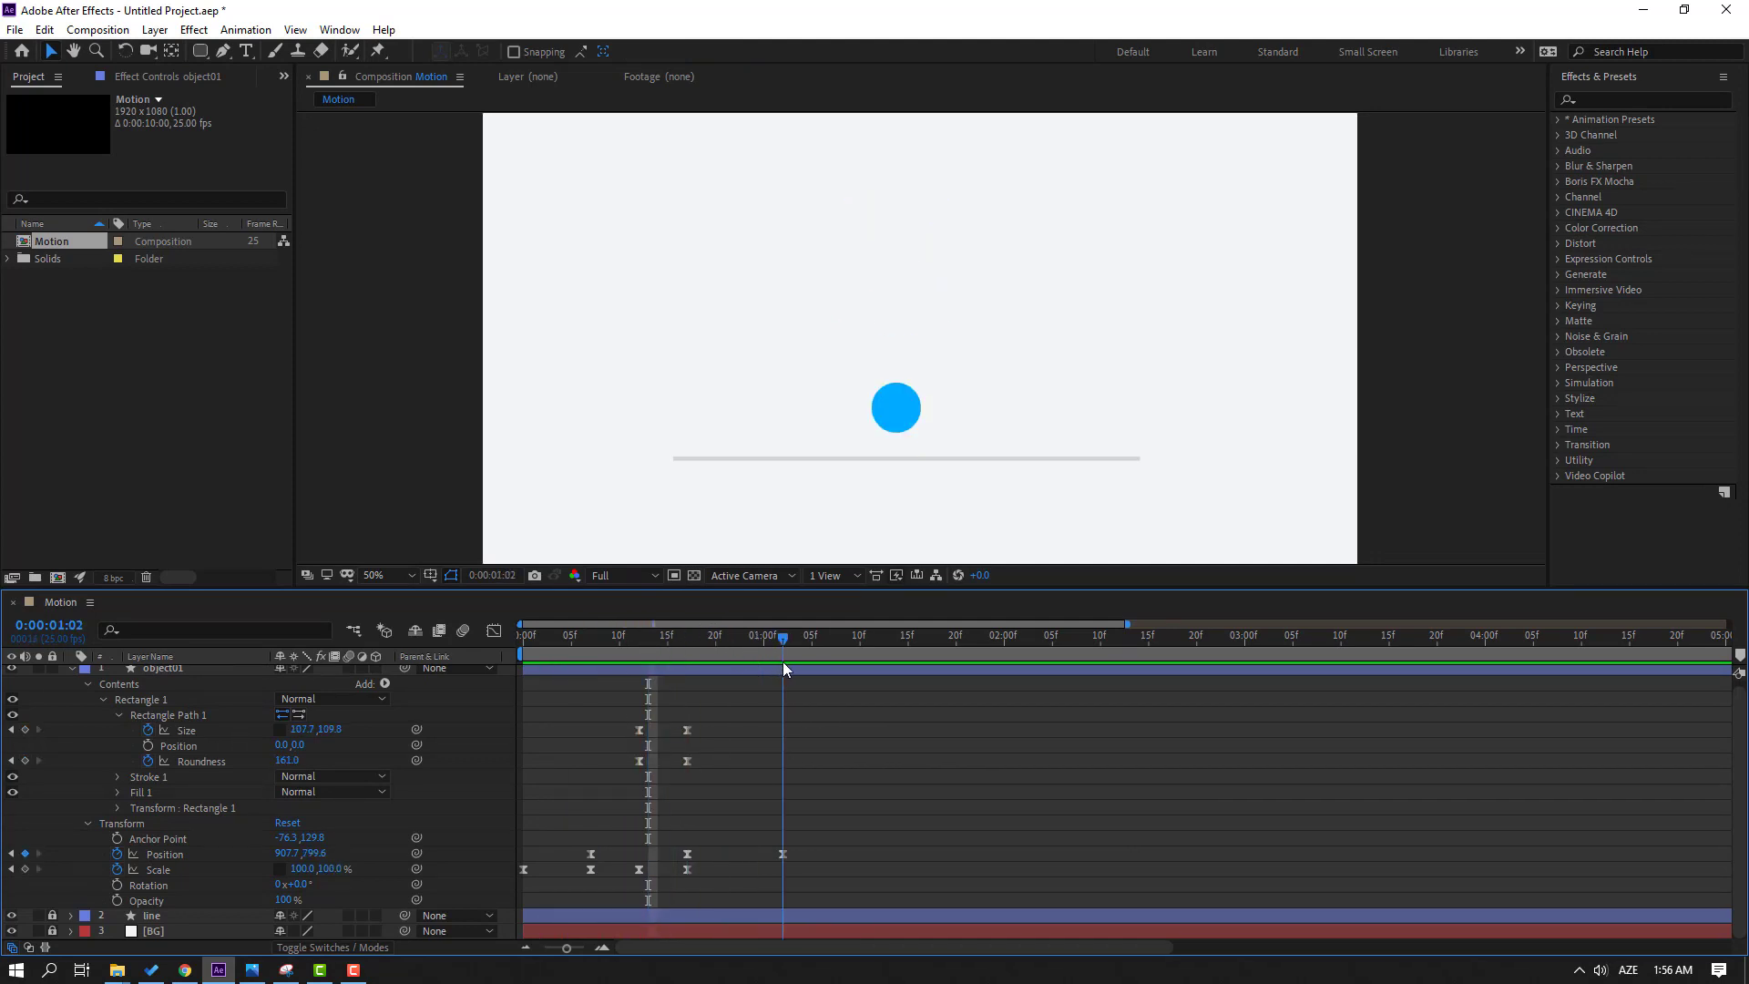
pyautogui.click(784, 854)
pyautogui.scroll(1, 956, 452)
pyautogui.scroll(1, 948, 207)
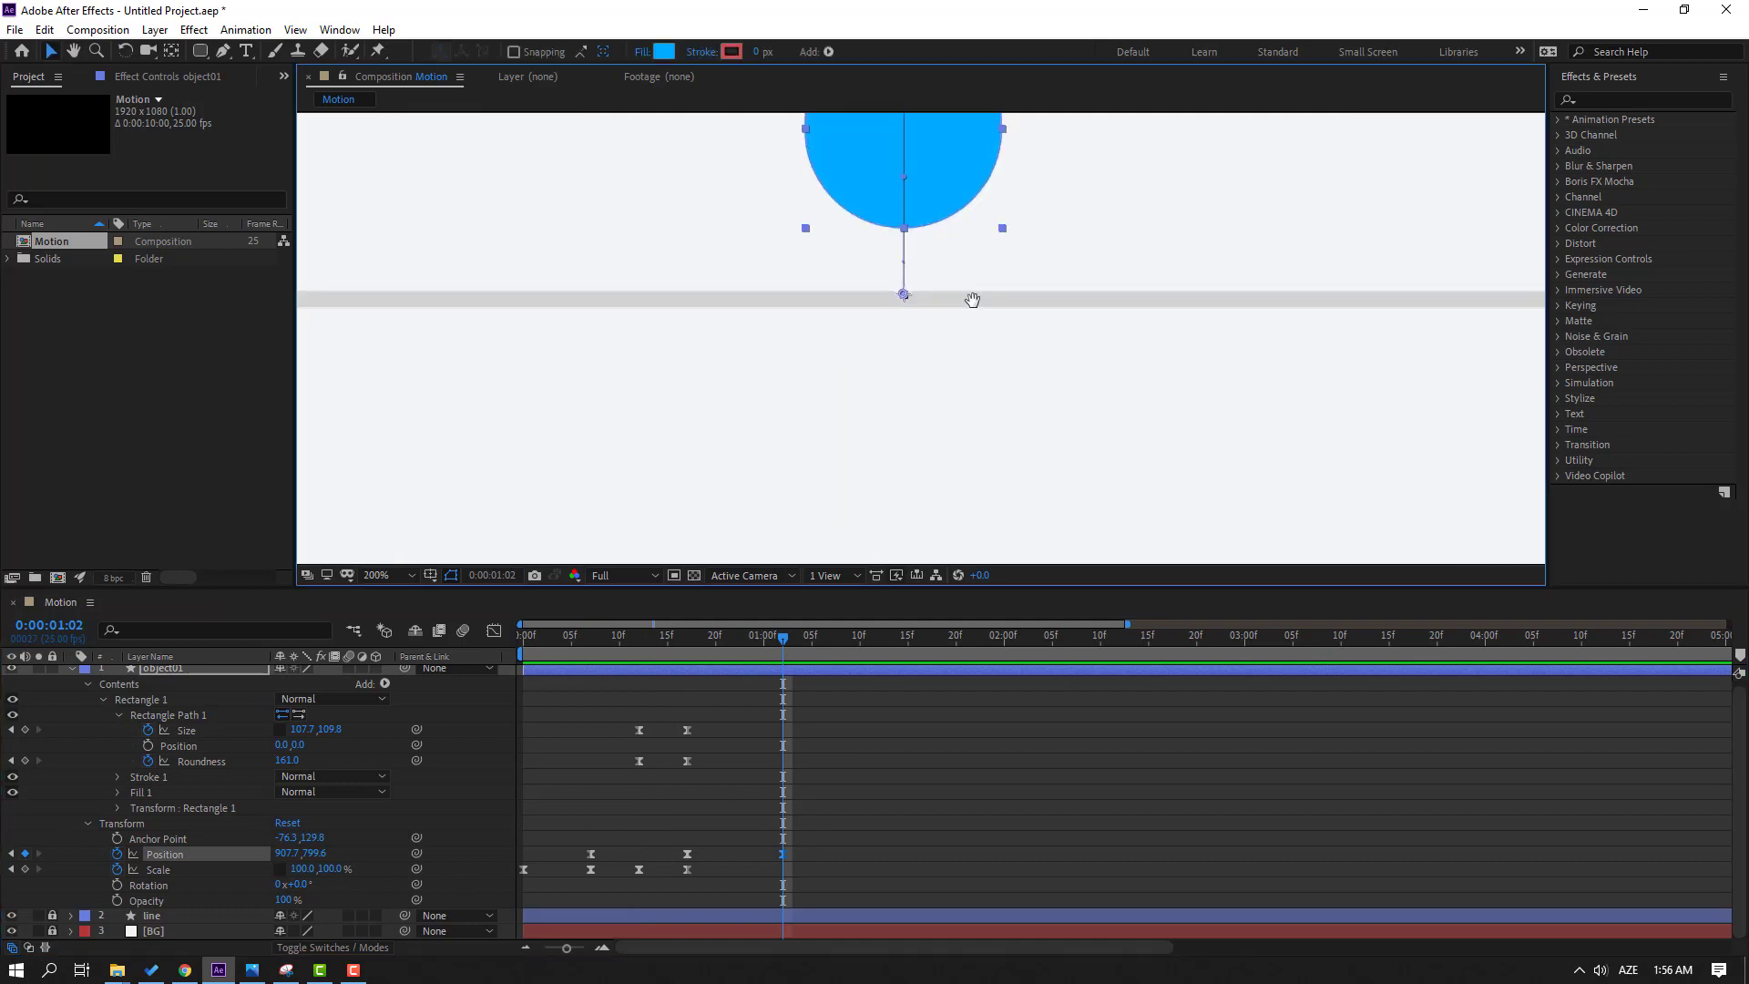
pyautogui.moveTo(972, 299); pyautogui.dragTo(908, 413)
pyautogui.moveTo(314, 858); pyautogui.dragTo(340, 858)
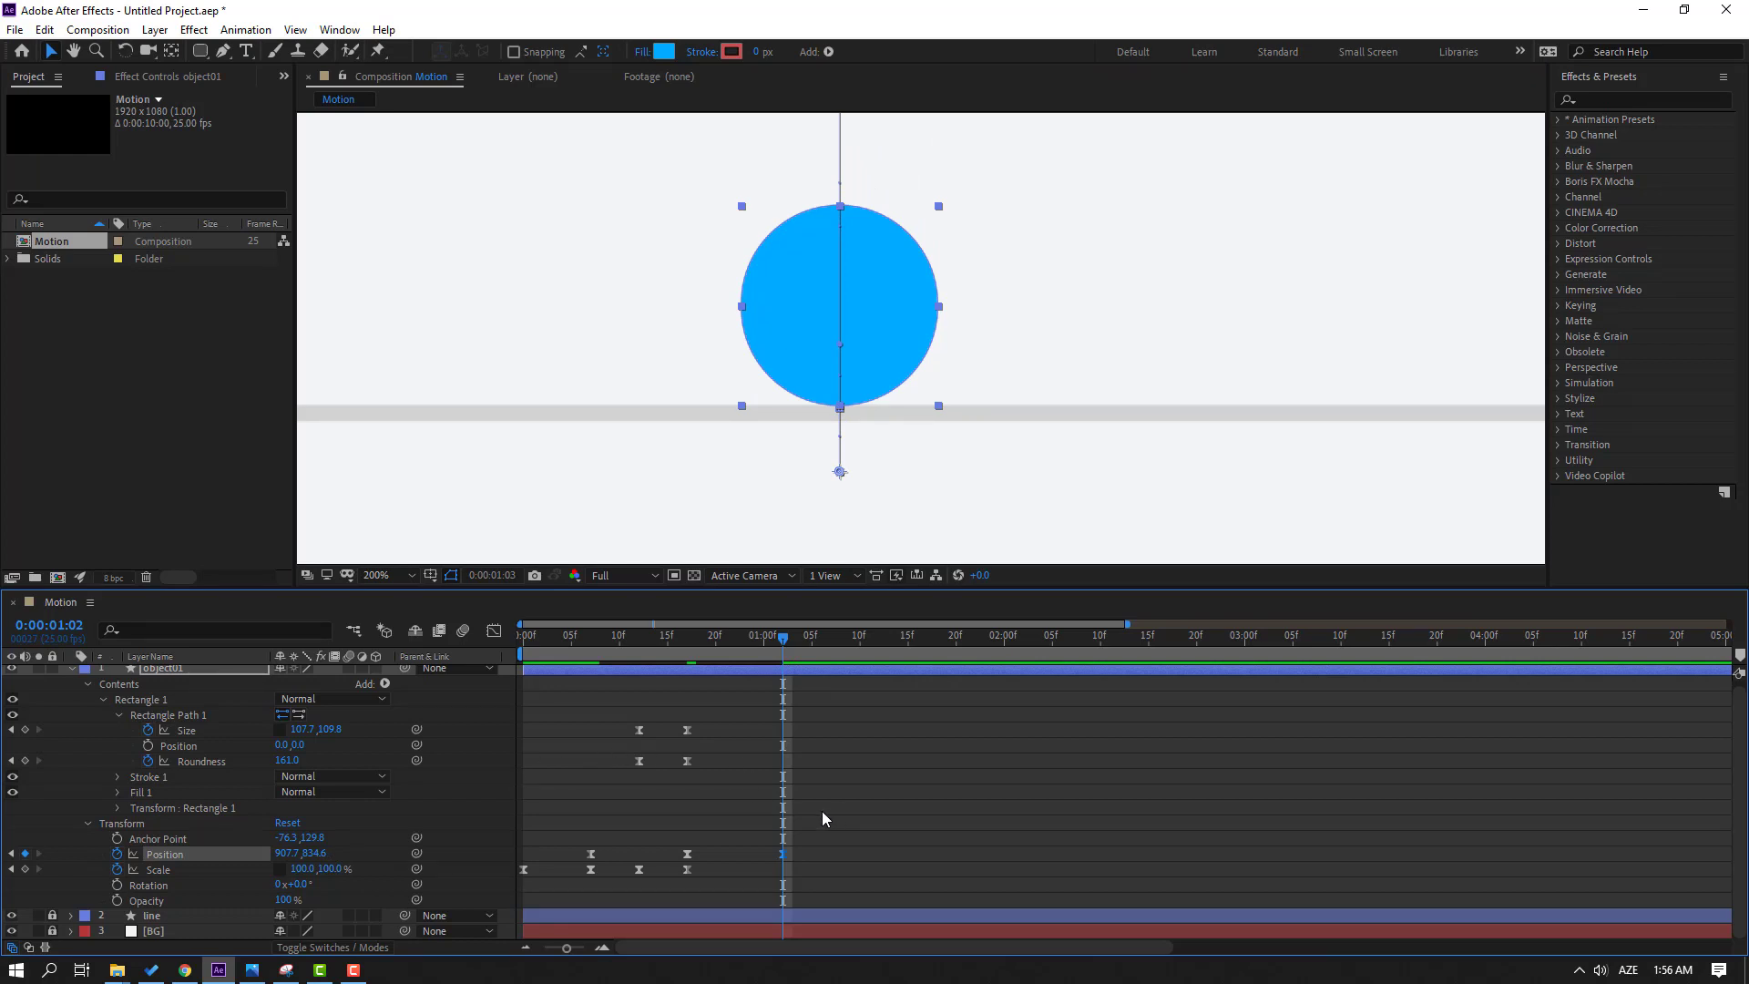
# Step: Three frames after landing, at 0:00:01:05, raise object01 slightly by setting its vertical position to 820.6
pyautogui.press('pagedown')
pyautogui.press('pagedown')
pyautogui.press('pagedown')
pyautogui.moveTo(306, 855); pyautogui.dragTo(299, 855)
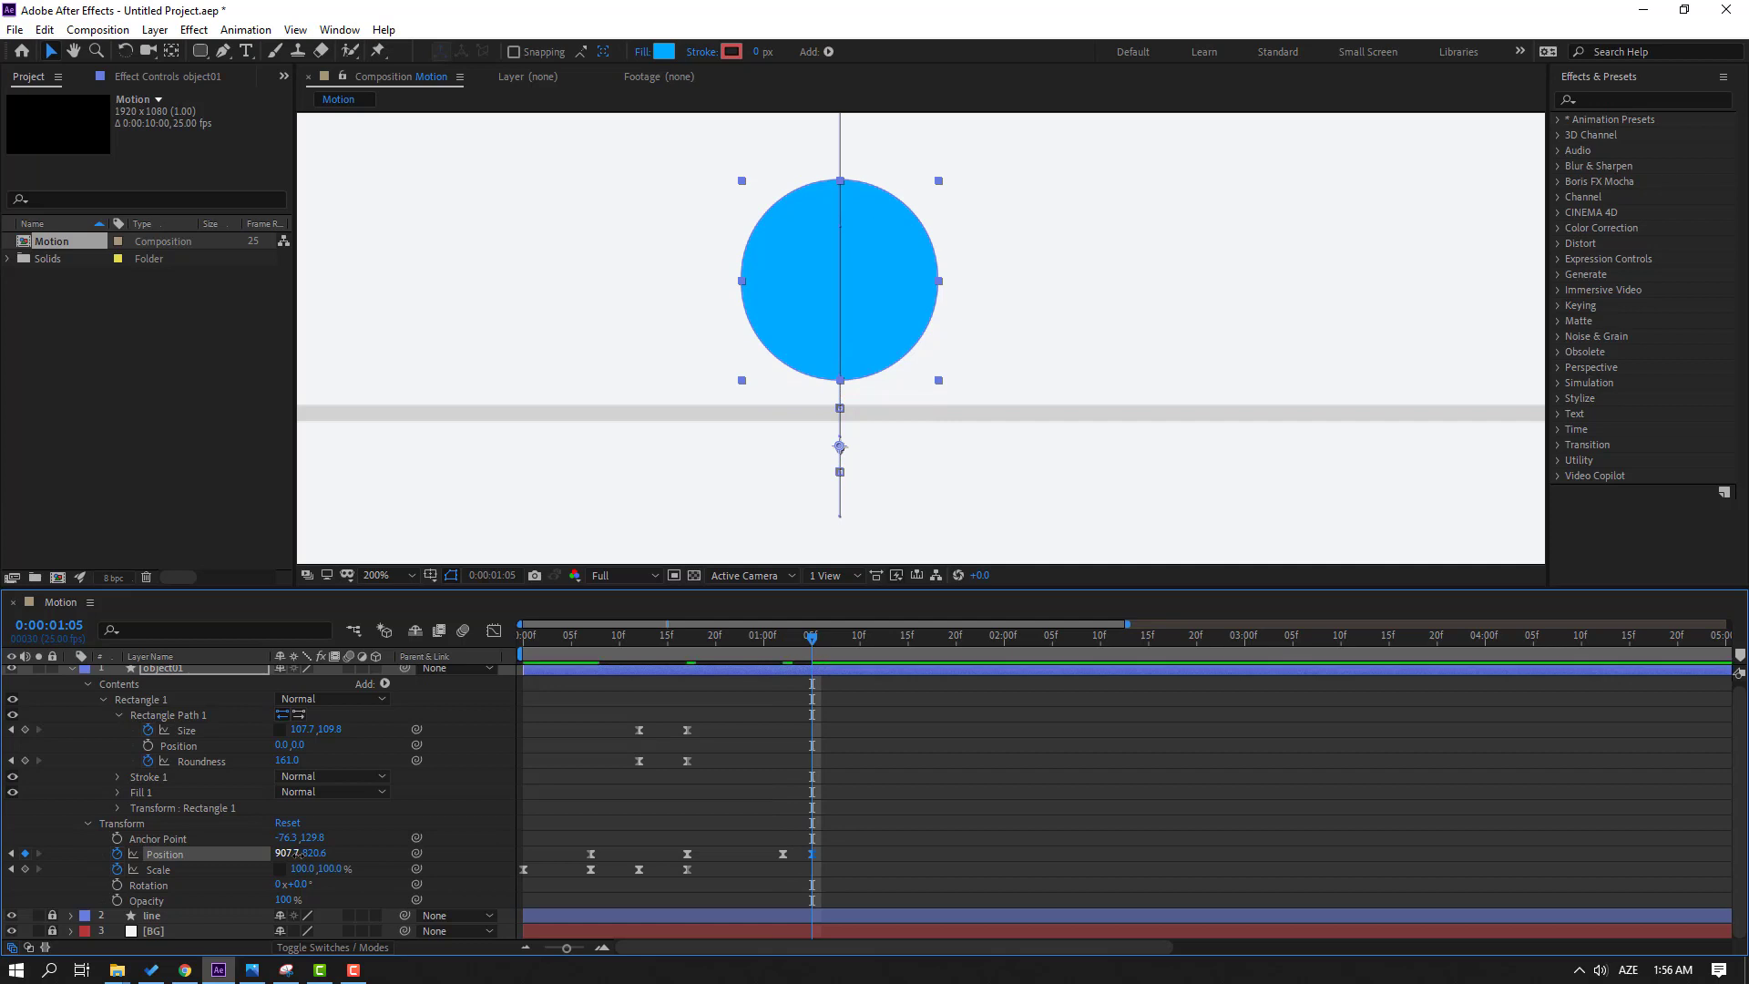
# Step: At 0:00:01:08, bring object01 back down to the ground line by setting its vertical position to 833.6
pyautogui.press('pagedown')
pyautogui.press('pagedown')
pyautogui.press('pagedown')
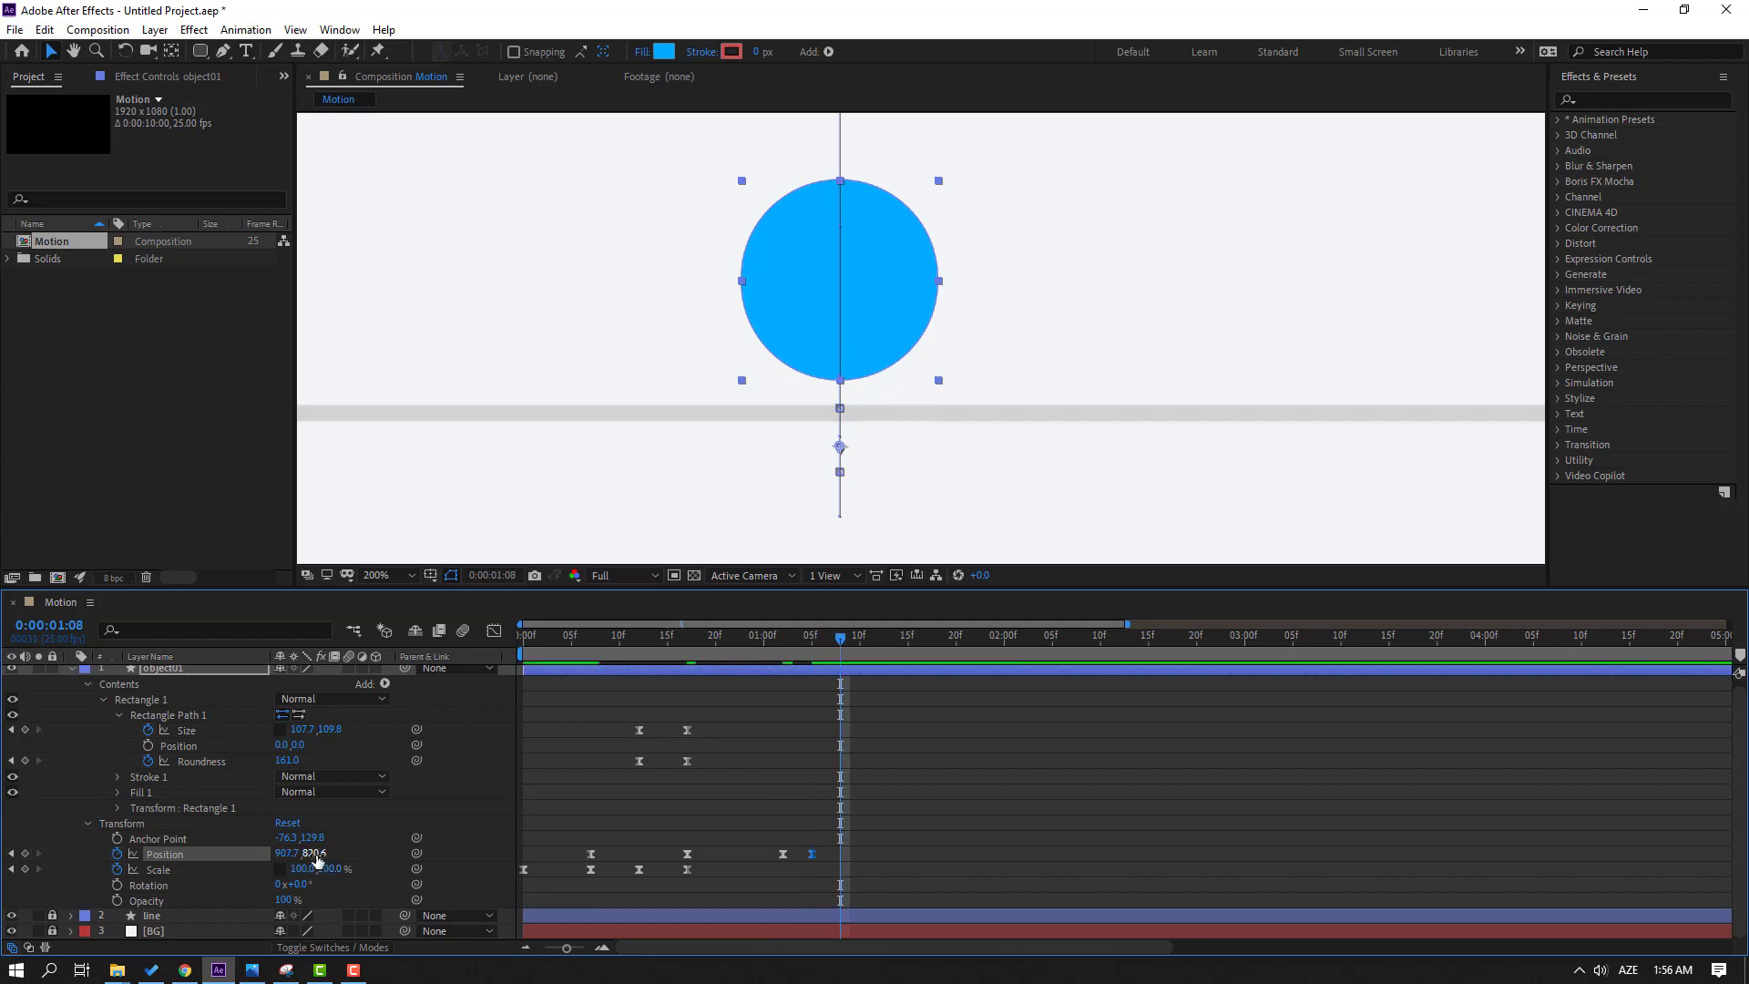
pyautogui.moveTo(315, 855); pyautogui.dragTo(745, 864)
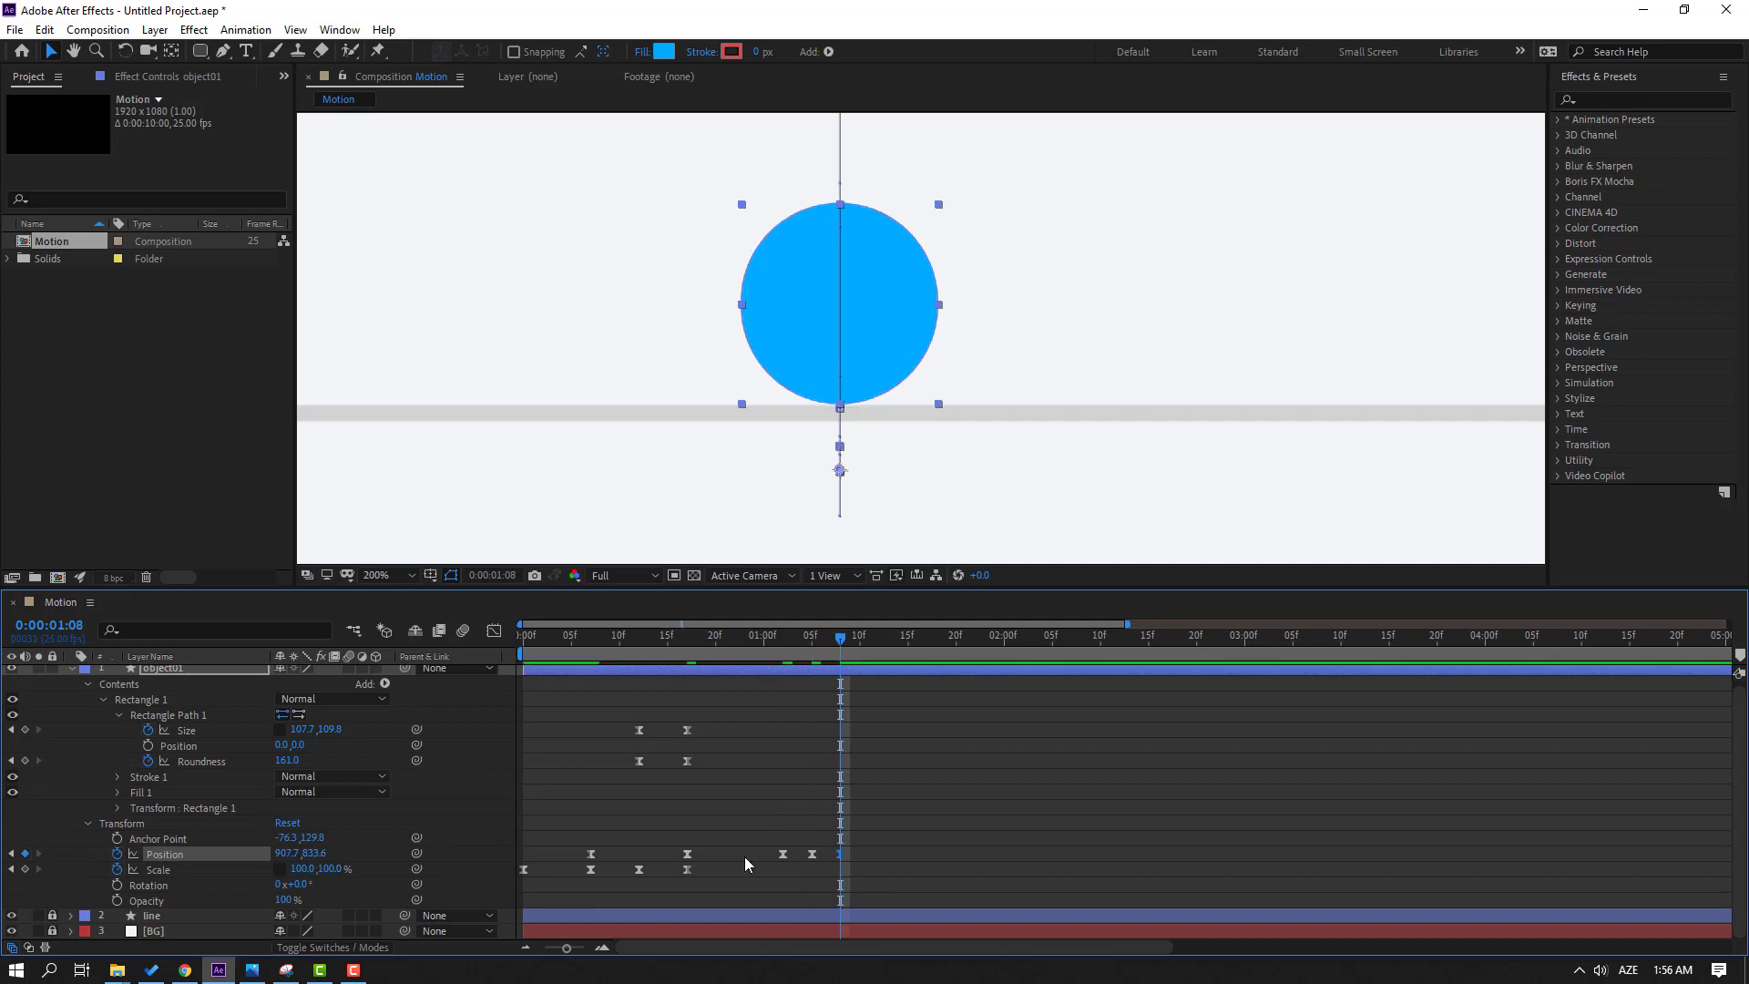
# Step: Set the spatial interpolation of object01's last three Position keyframes to Linear
pyautogui.click(894, 763)
pyautogui.moveTo(836, 640)
pyautogui.mouseDown()
pyautogui.moveTo(762, 657)
pyautogui.moveTo(802, 649)
pyautogui.mouseUp()
pyautogui.moveTo(916, 850); pyautogui.dragTo(779, 866)
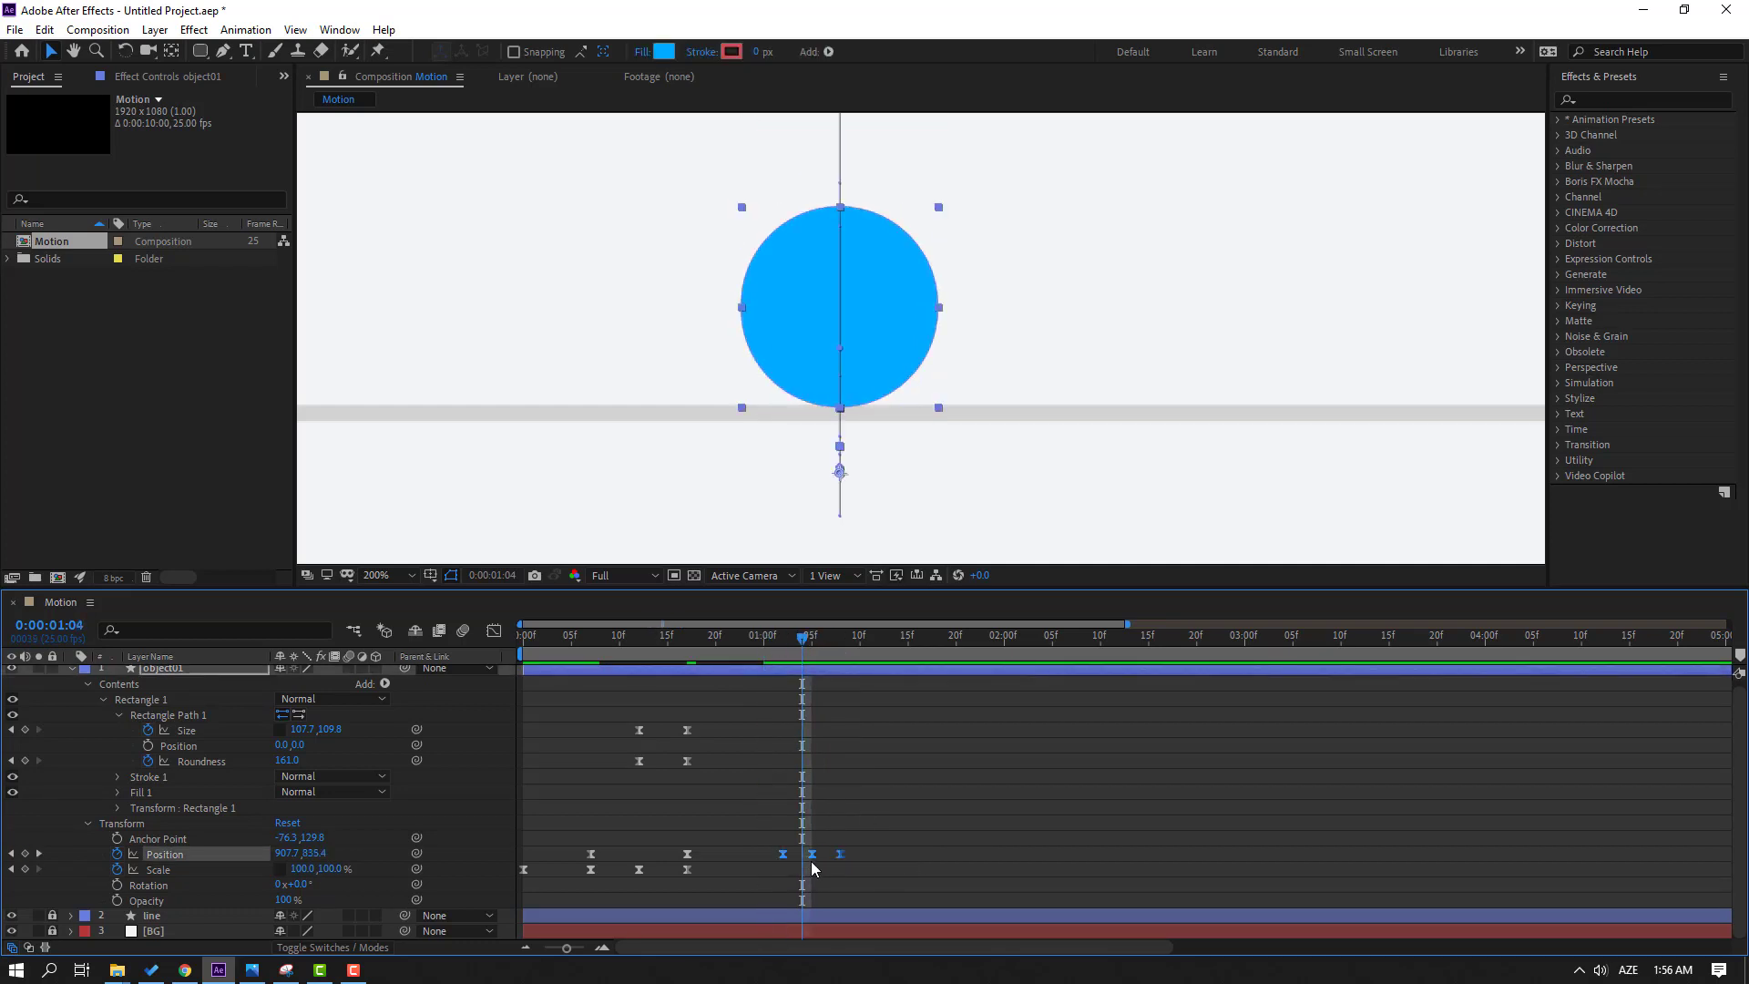
pyautogui.rightClick(812, 856)
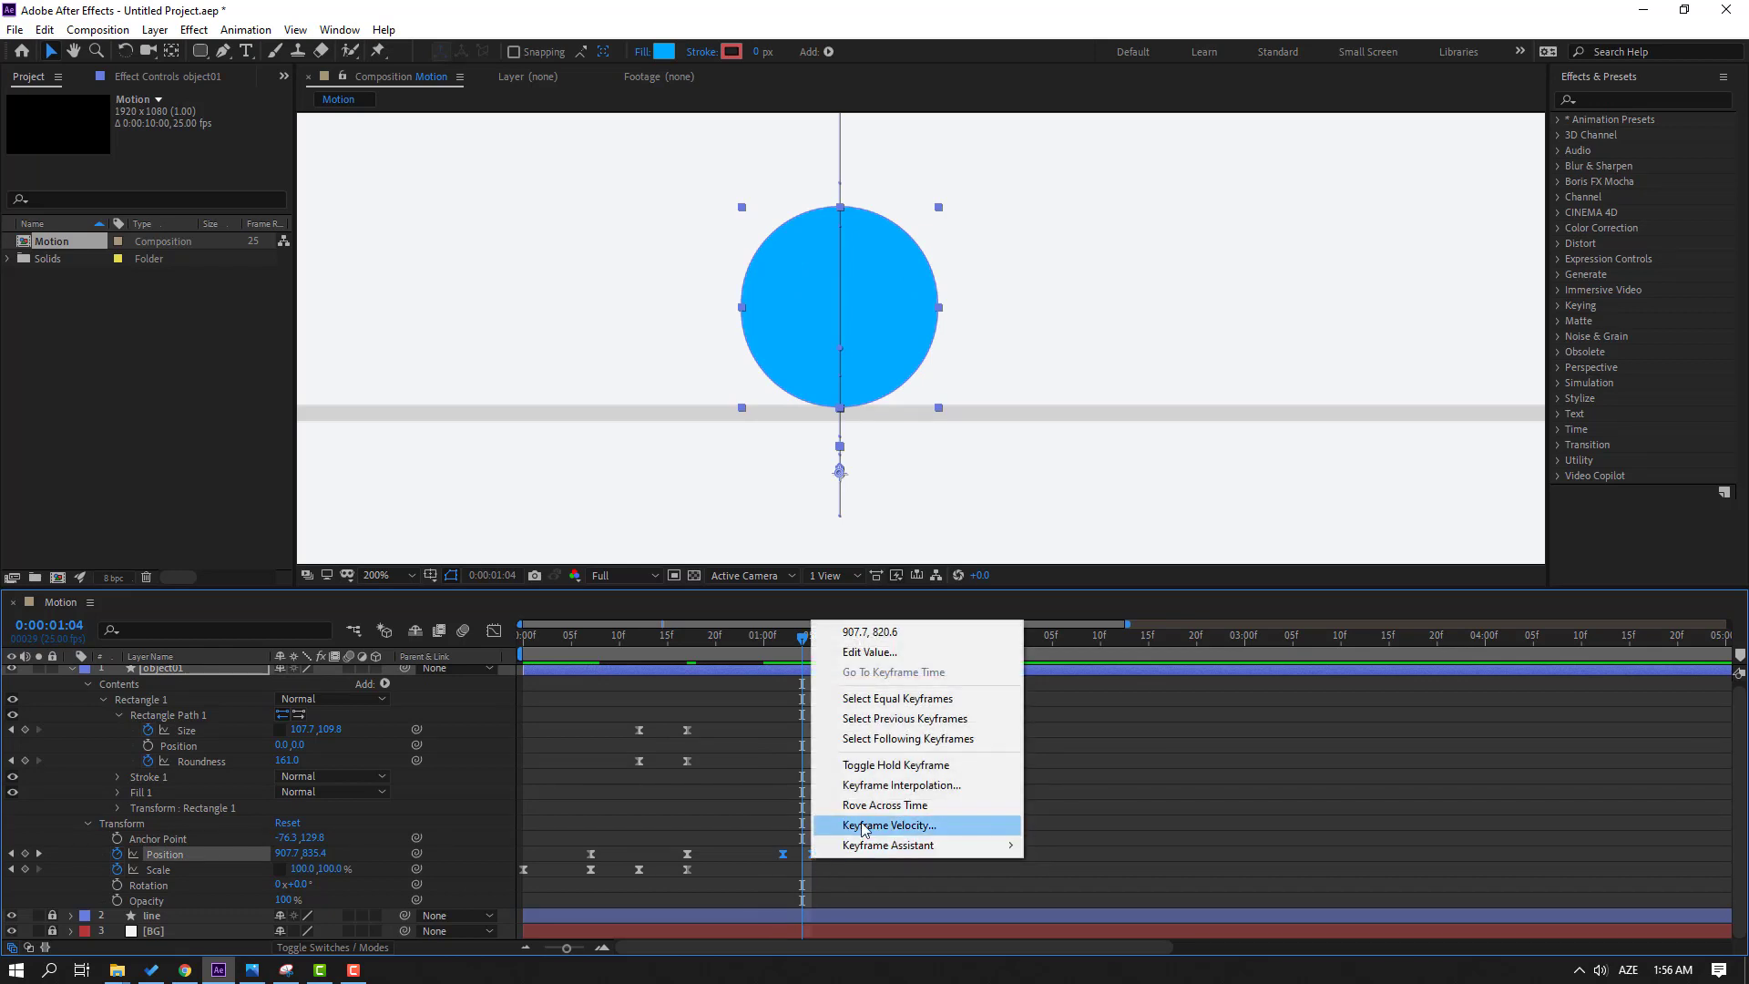
pyautogui.click(891, 785)
pyautogui.click(868, 457)
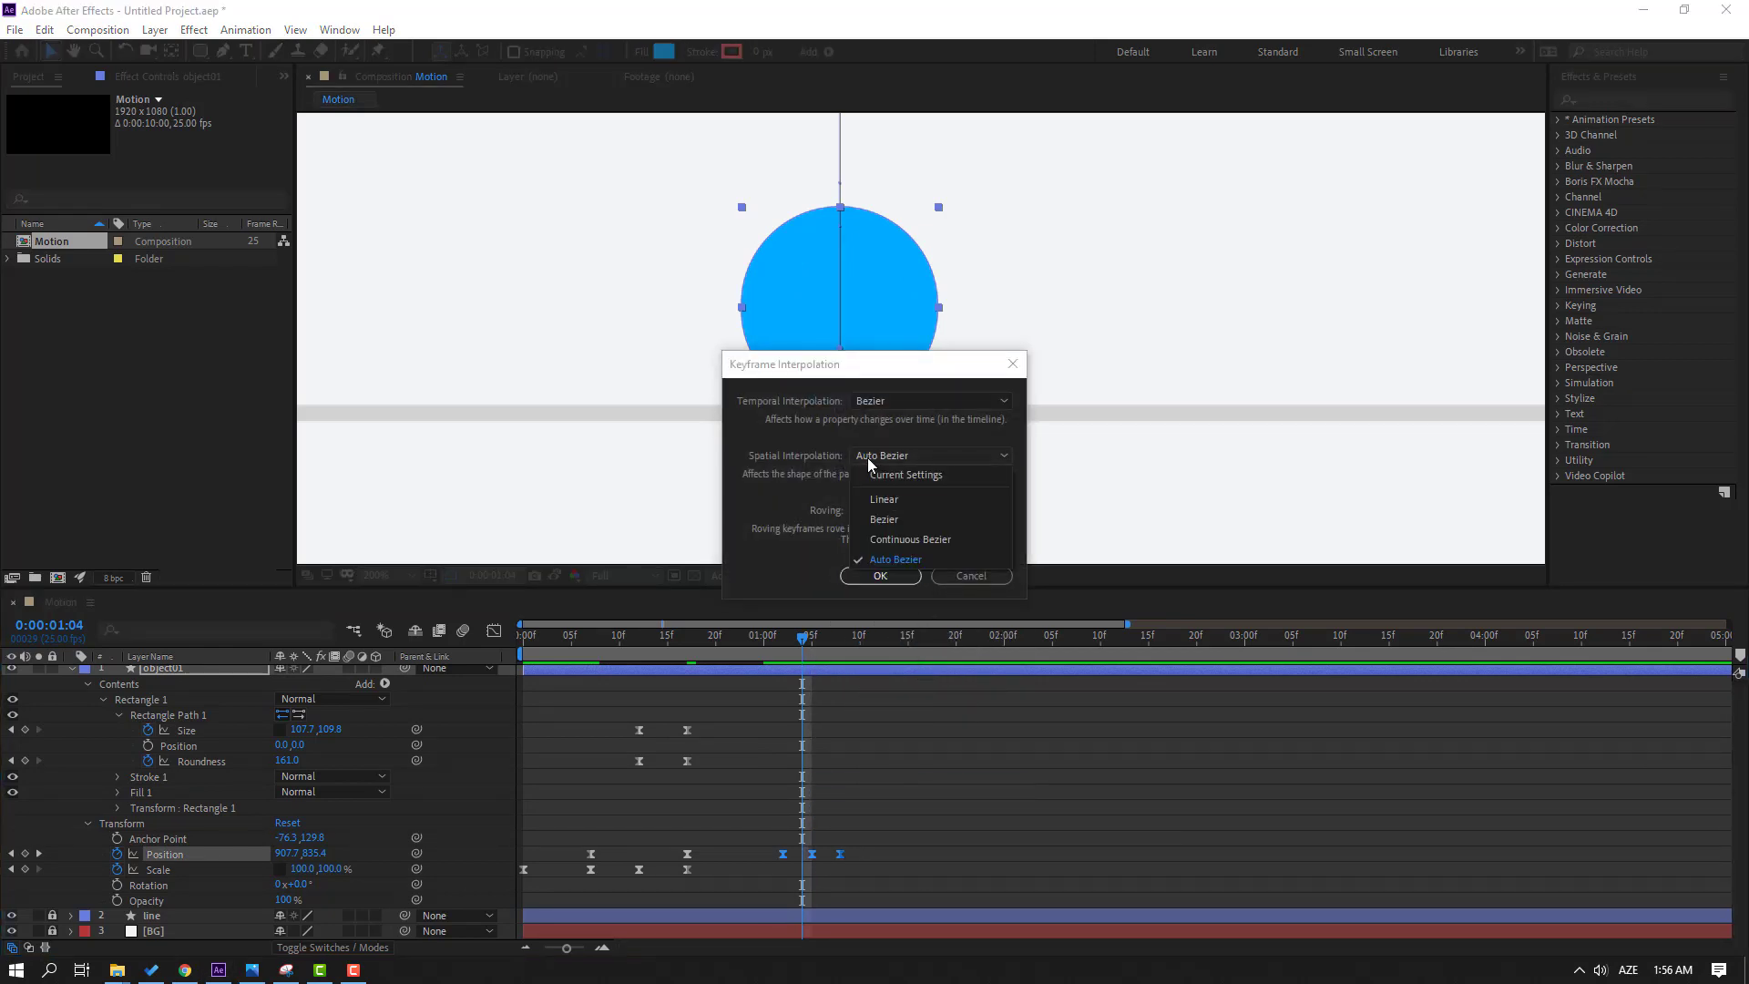
pyautogui.click(885, 499)
pyautogui.click(880, 578)
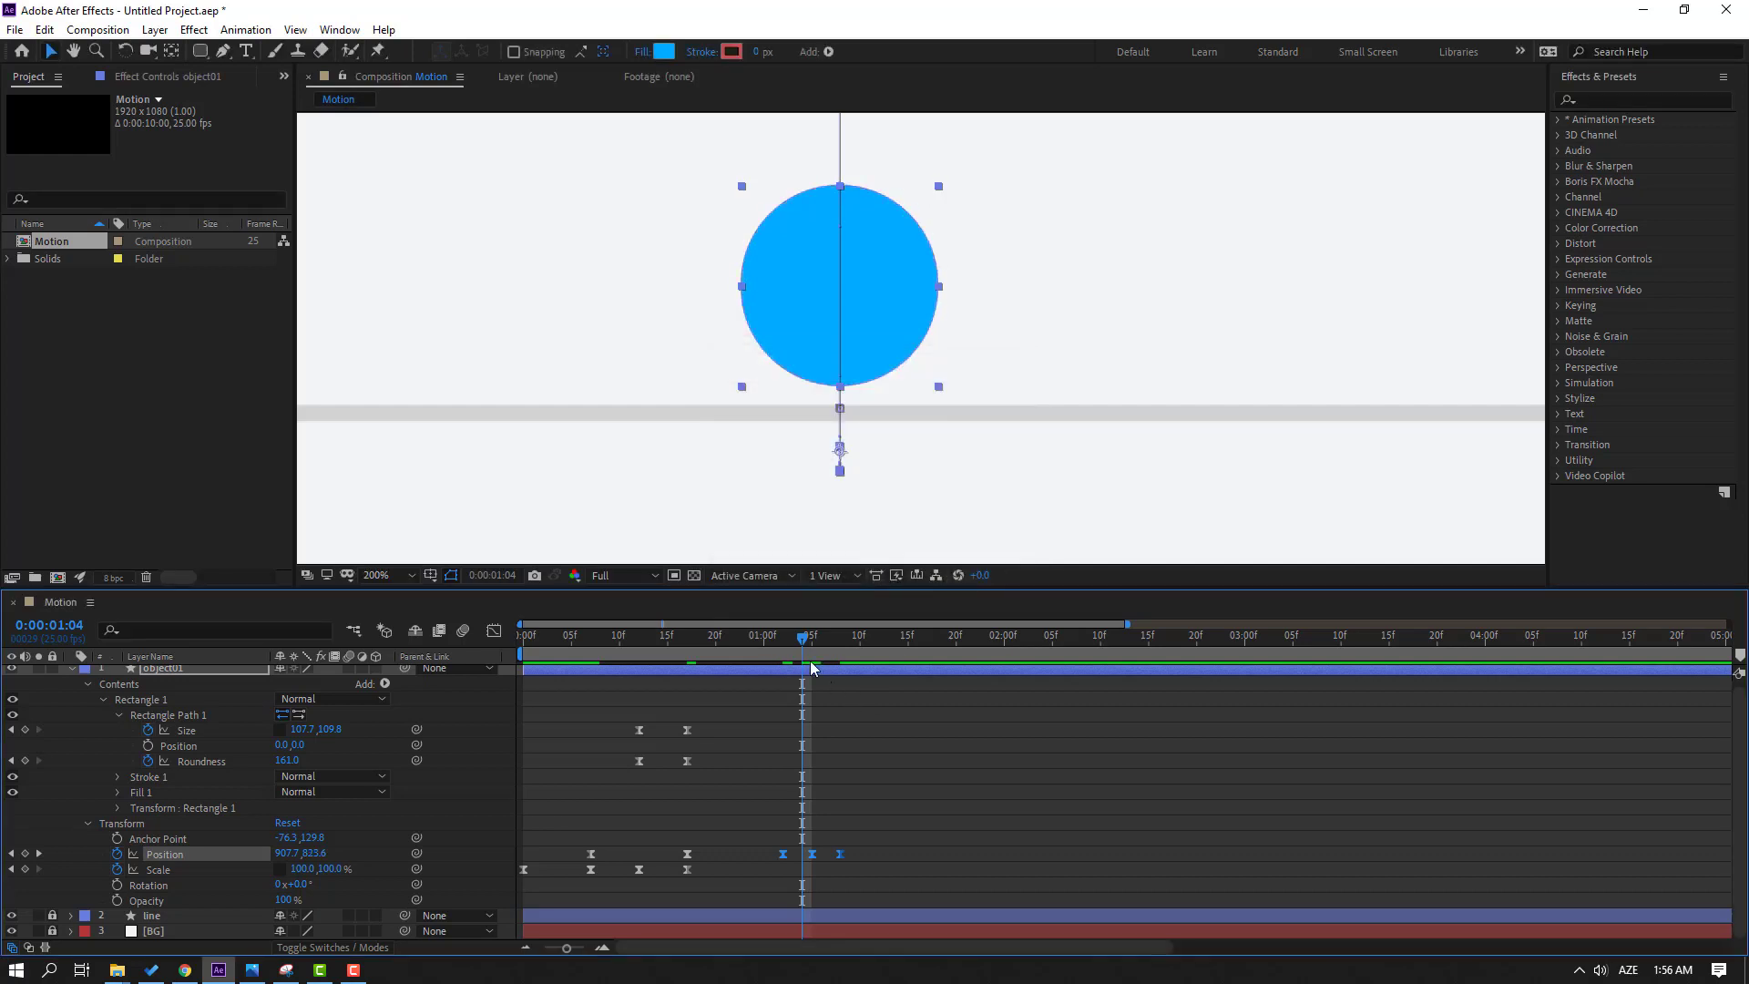
# Step: End the work area at 0:00:01:14, fit the composition in the viewer and preview the animation
pyautogui.moveTo(810, 638); pyautogui.dragTo(897, 645)
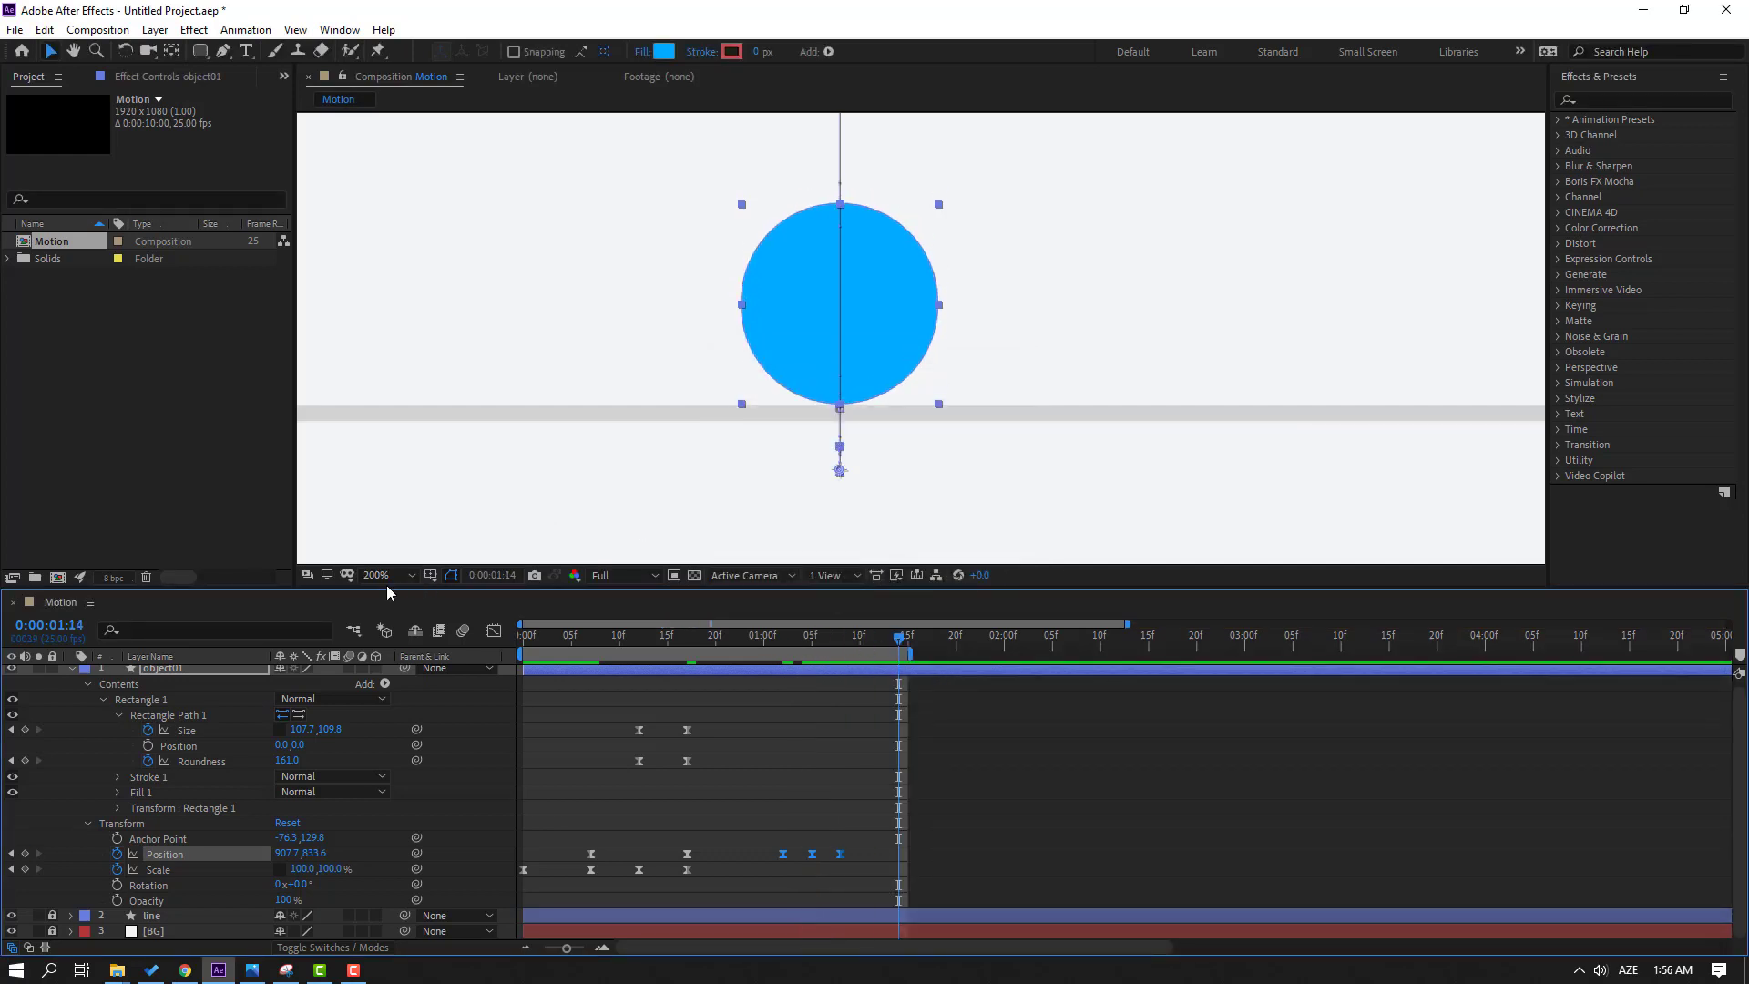
pyautogui.click(390, 576)
pyautogui.click(398, 610)
pyautogui.press('space')
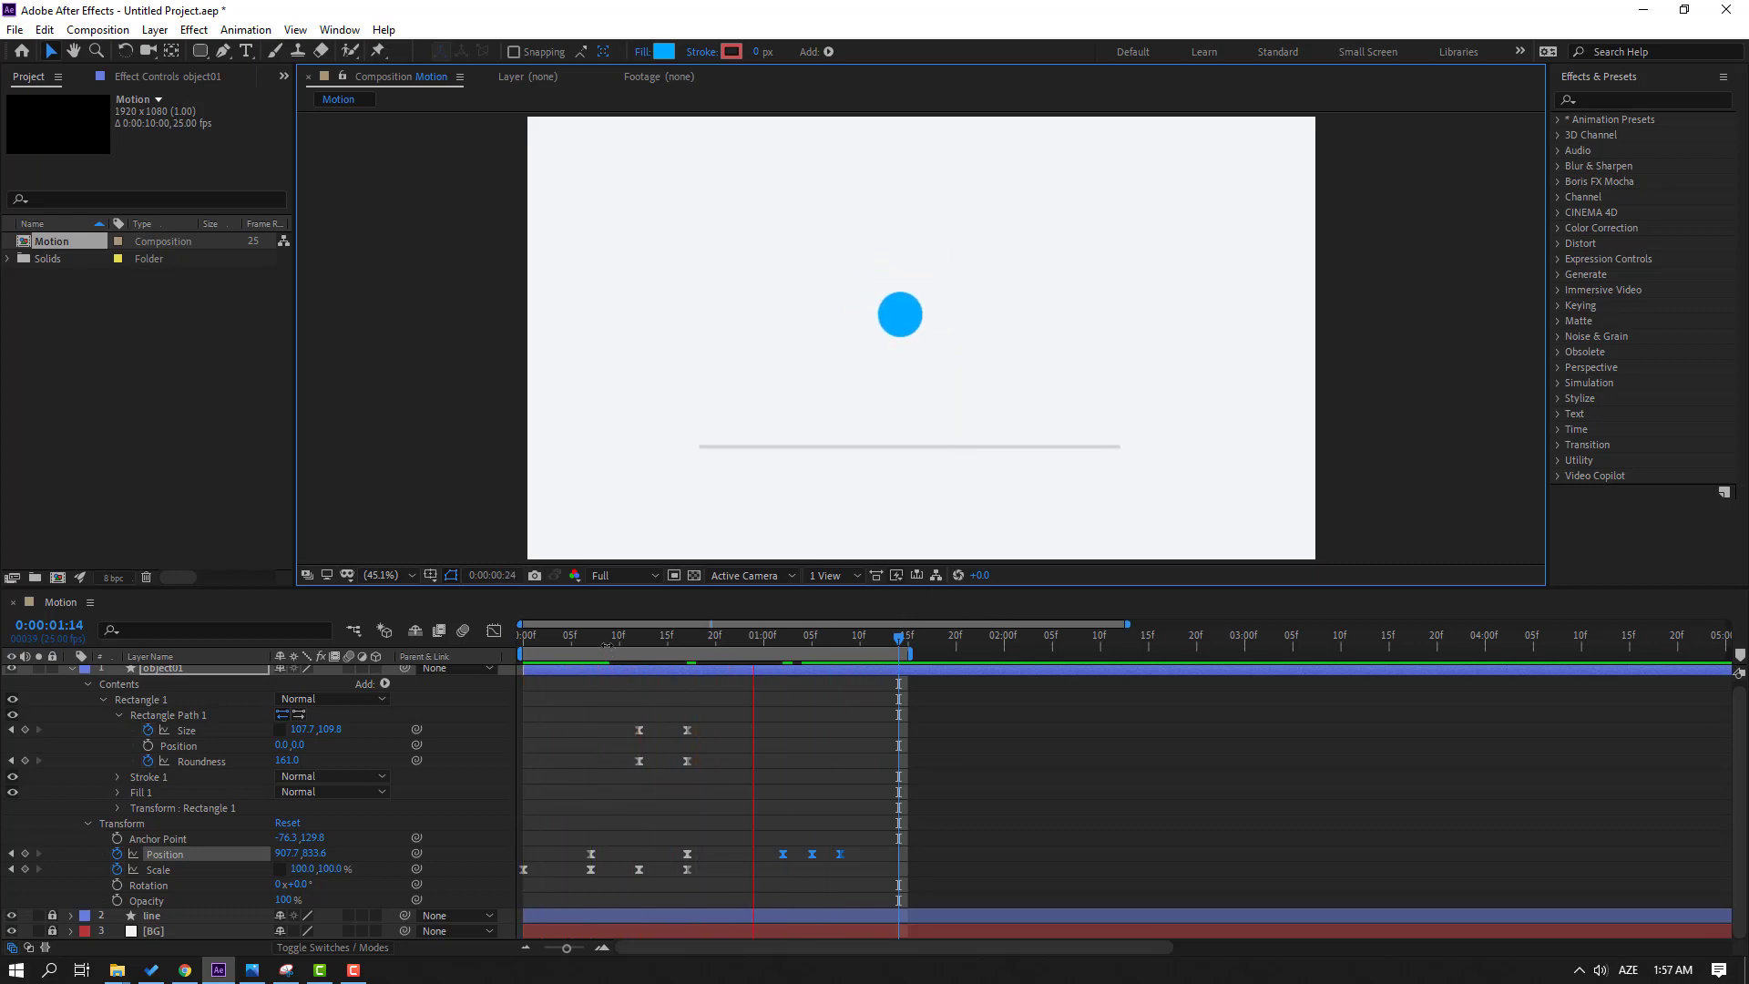
pyautogui.press('space')
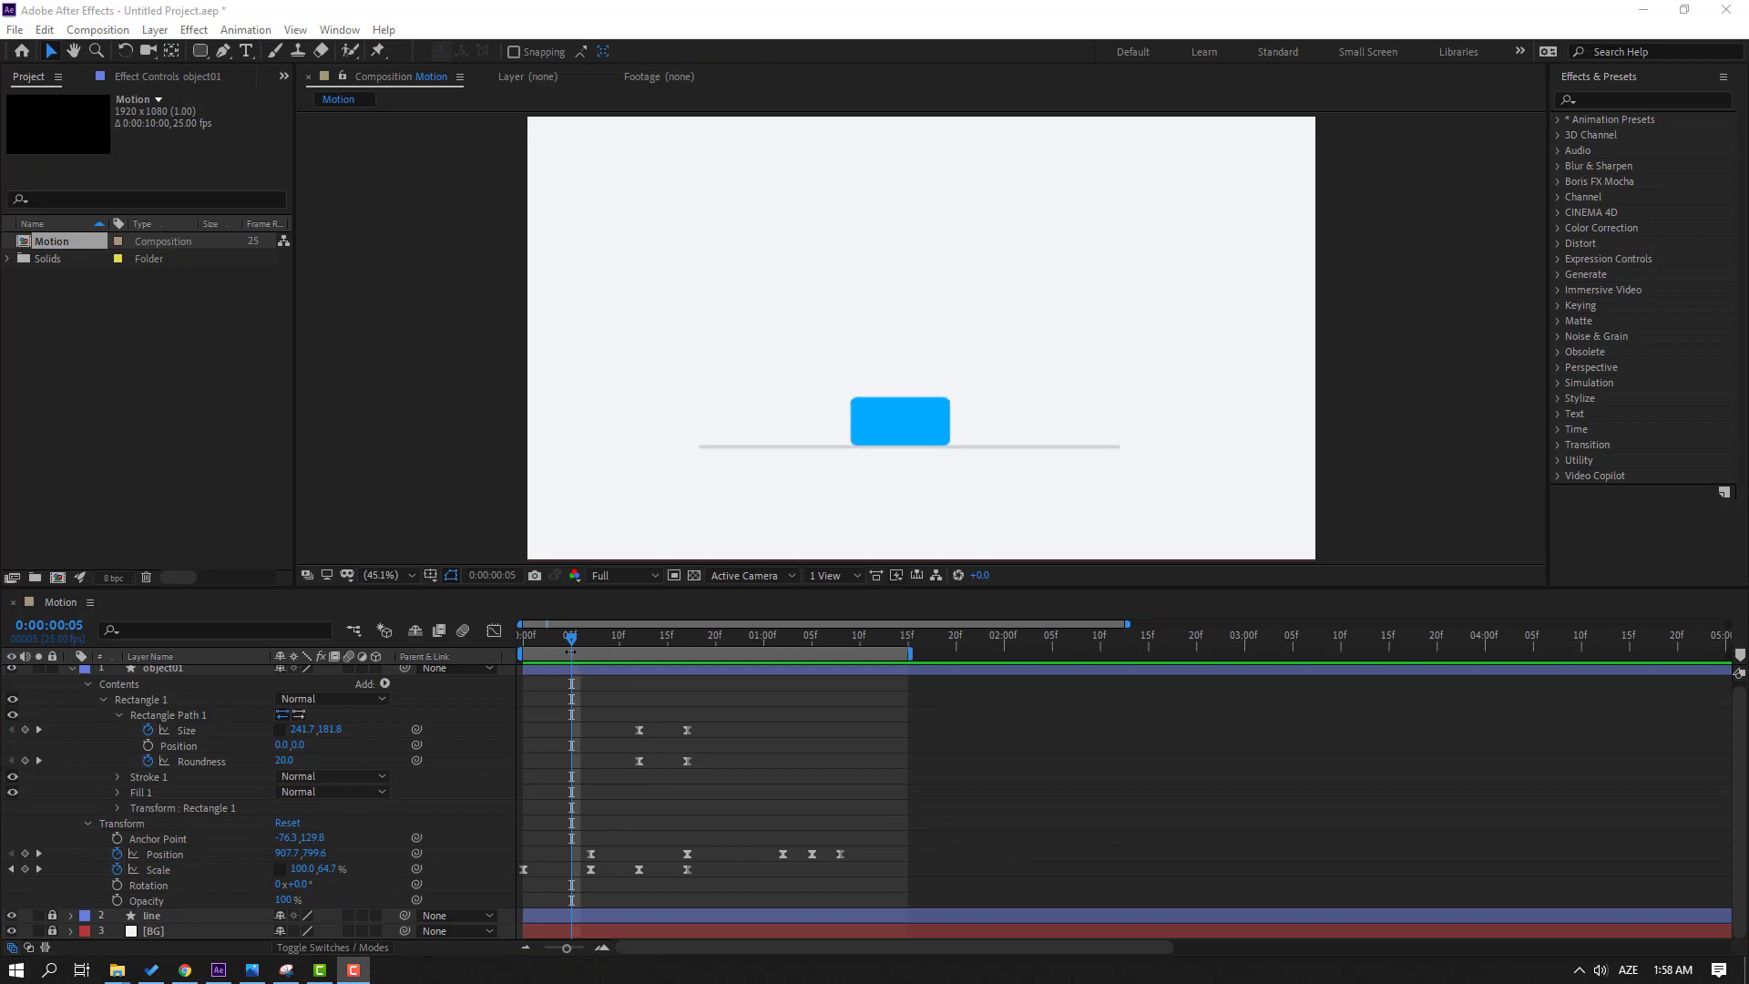
# Step: Keyframe object01's Rotation at 0° at 0:00:00:07 and -10° at 0:00:00:12
pyautogui.click(591, 642)
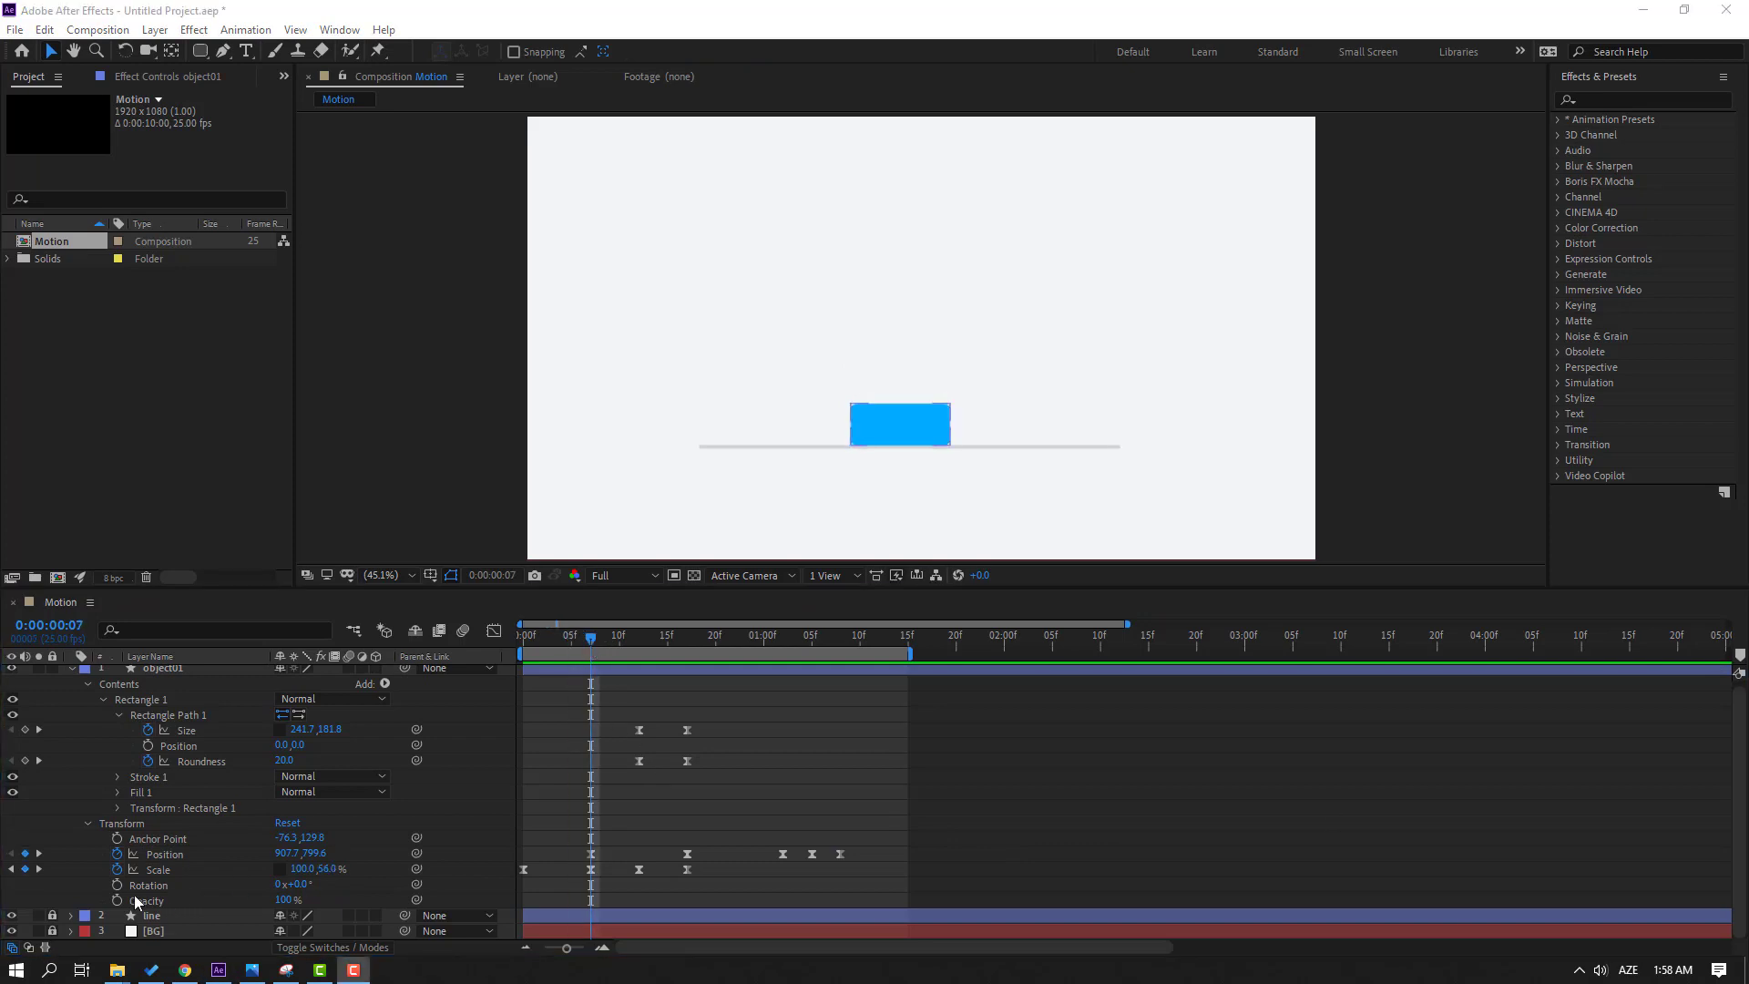
pyautogui.click(116, 885)
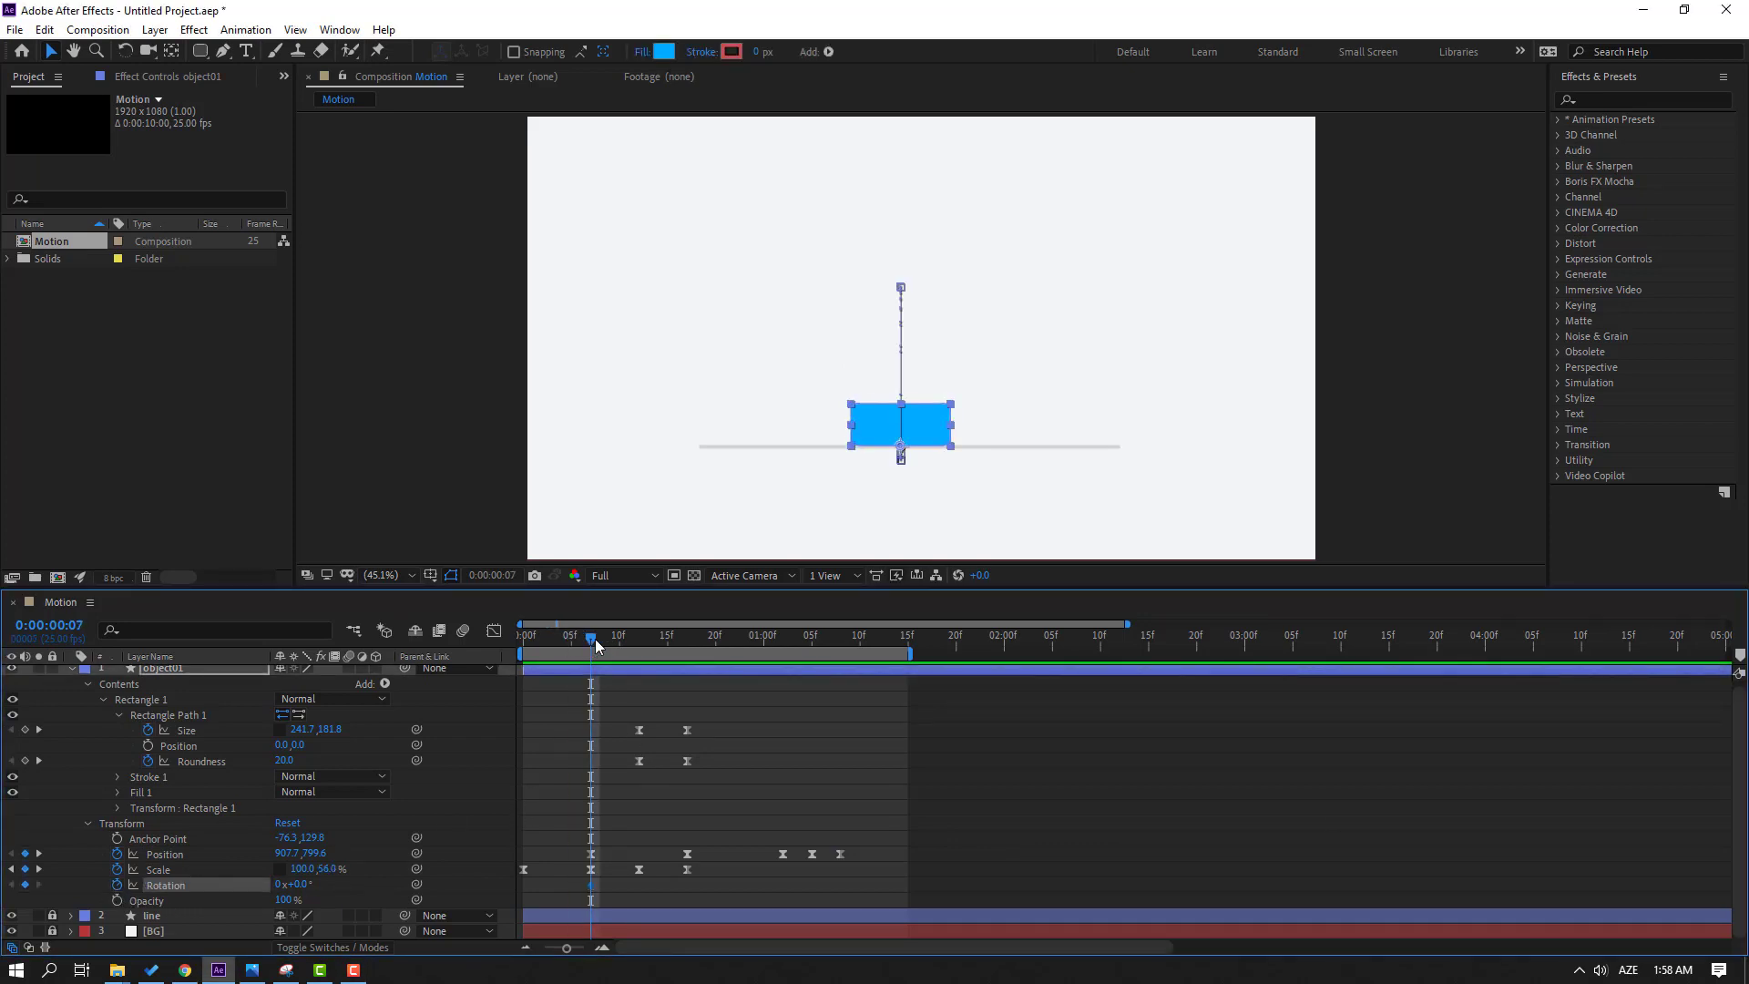
pyautogui.moveTo(594, 637); pyautogui.dragTo(638, 641)
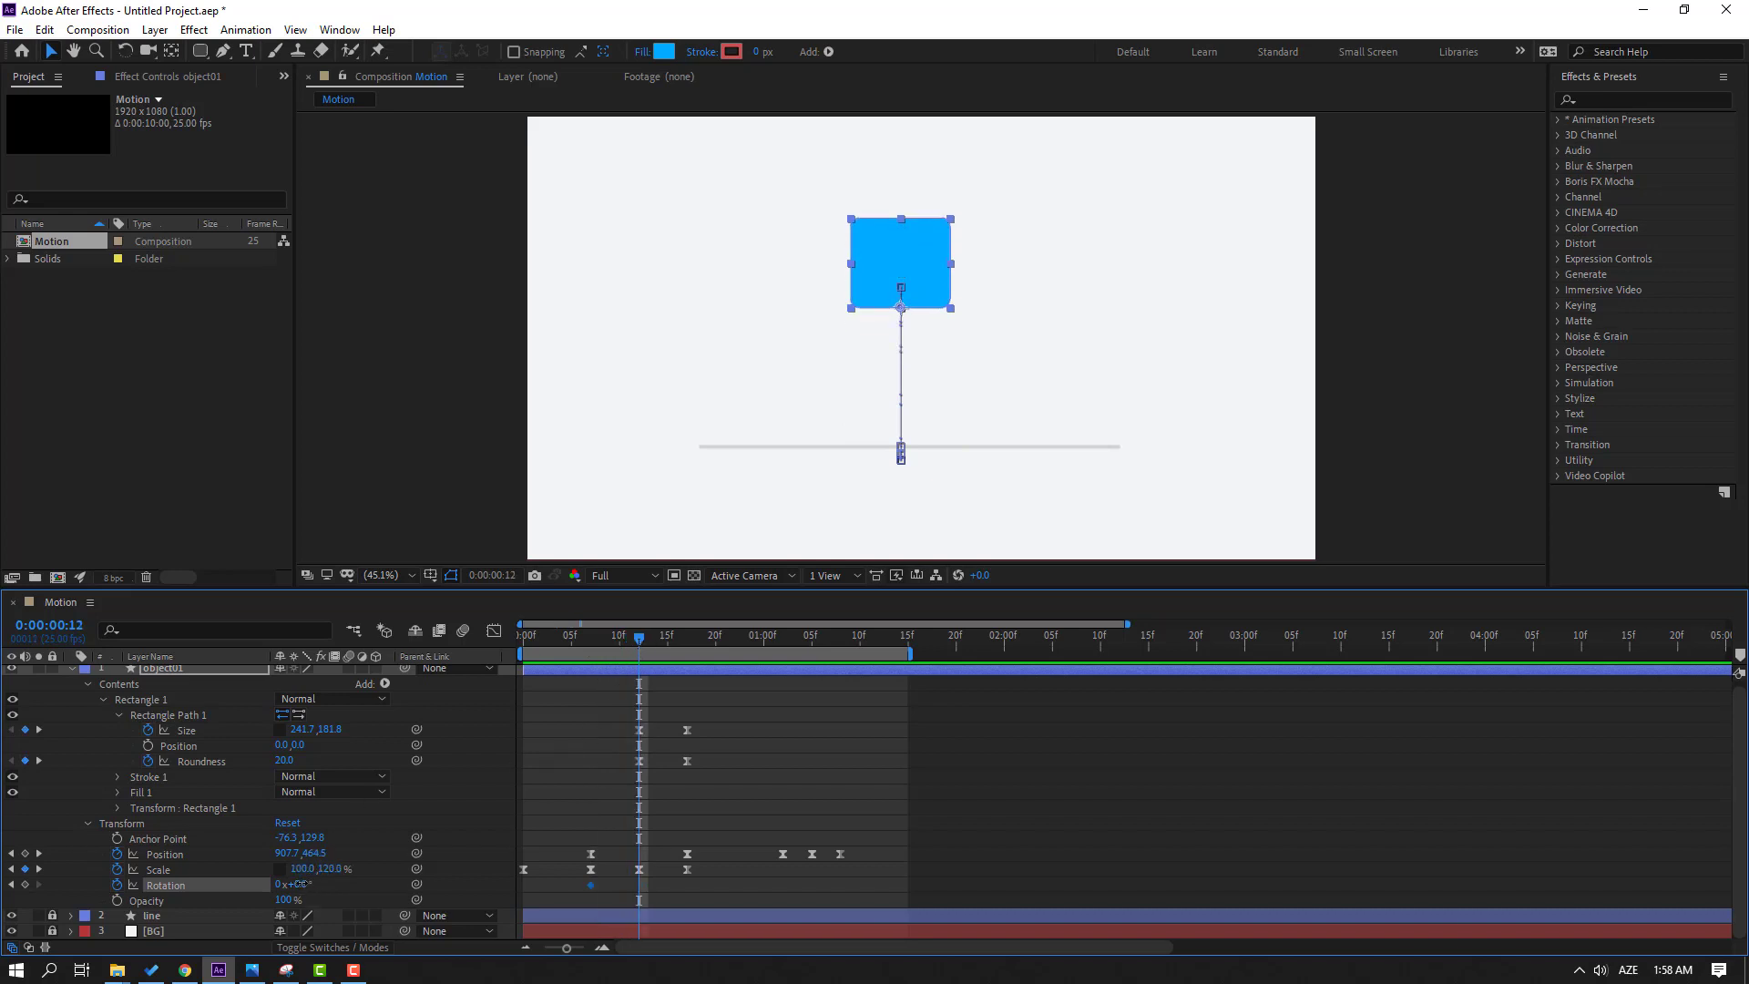
pyautogui.moveTo(296, 884); pyautogui.dragTo(319, 911)
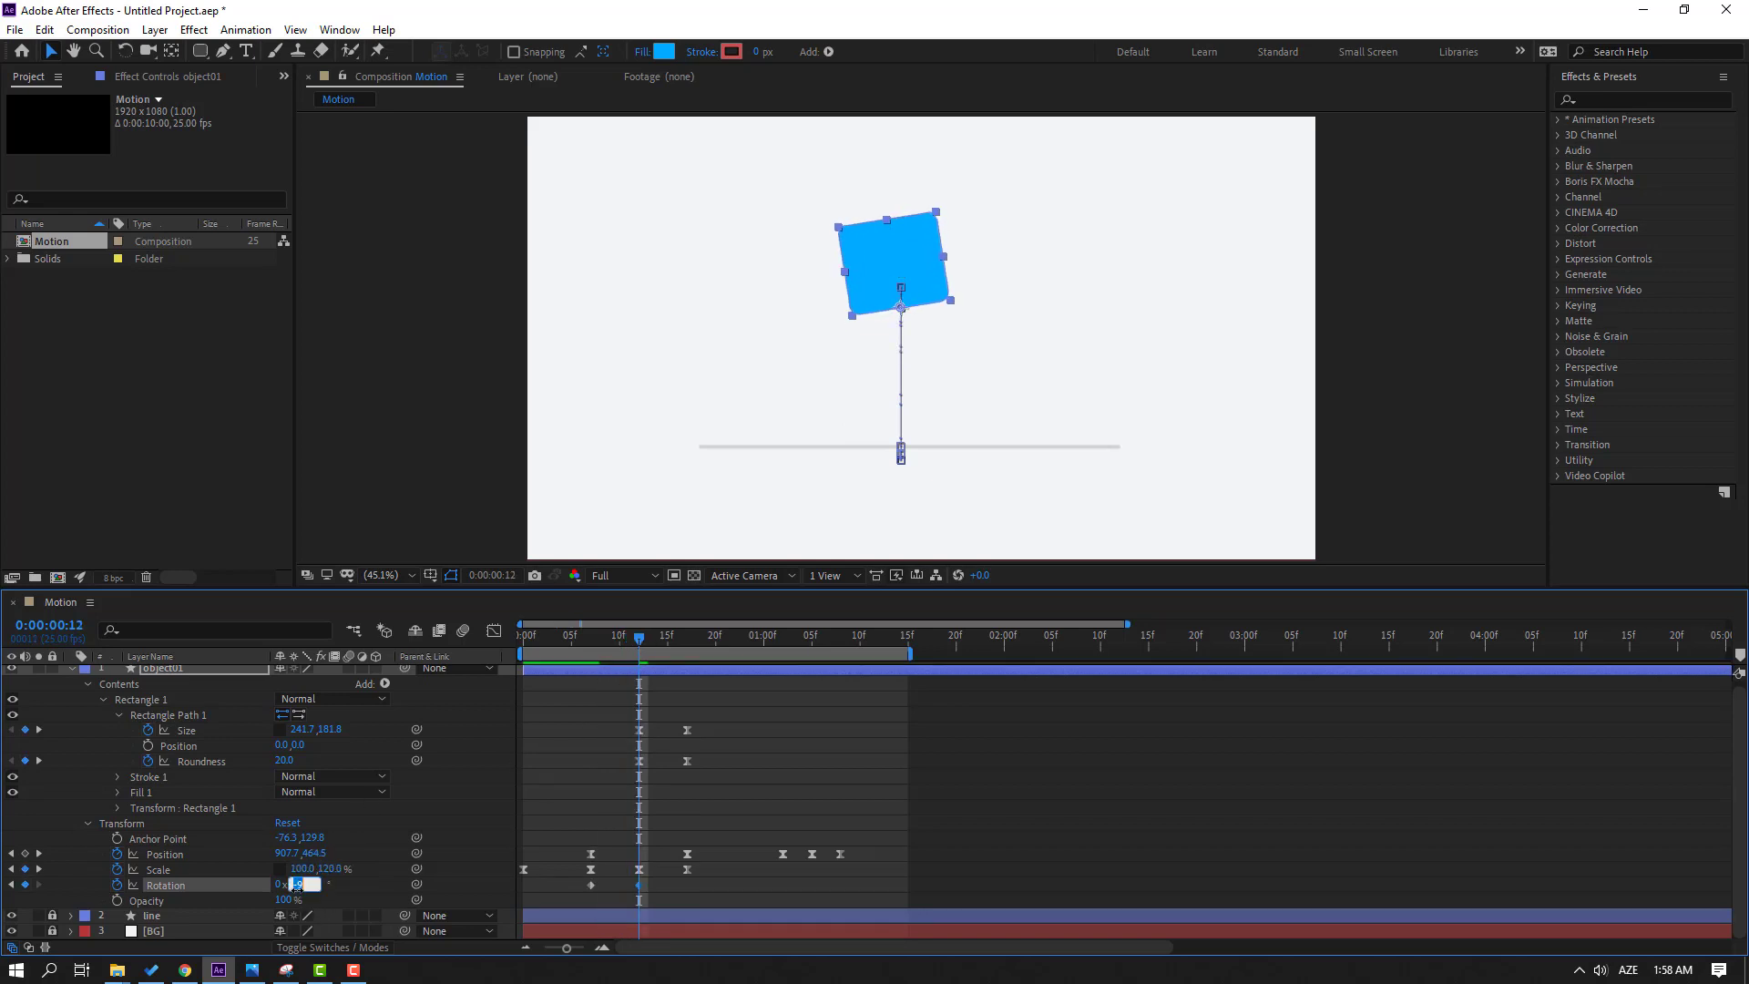
pyautogui.write('-10')
pyautogui.press('Return')
# Step: Return Rotation to 0° at 0:00:00:23, apply Easy Ease to all Rotation keyframes and preview
pyautogui.moveTo(639, 638); pyautogui.dragTo(745, 659)
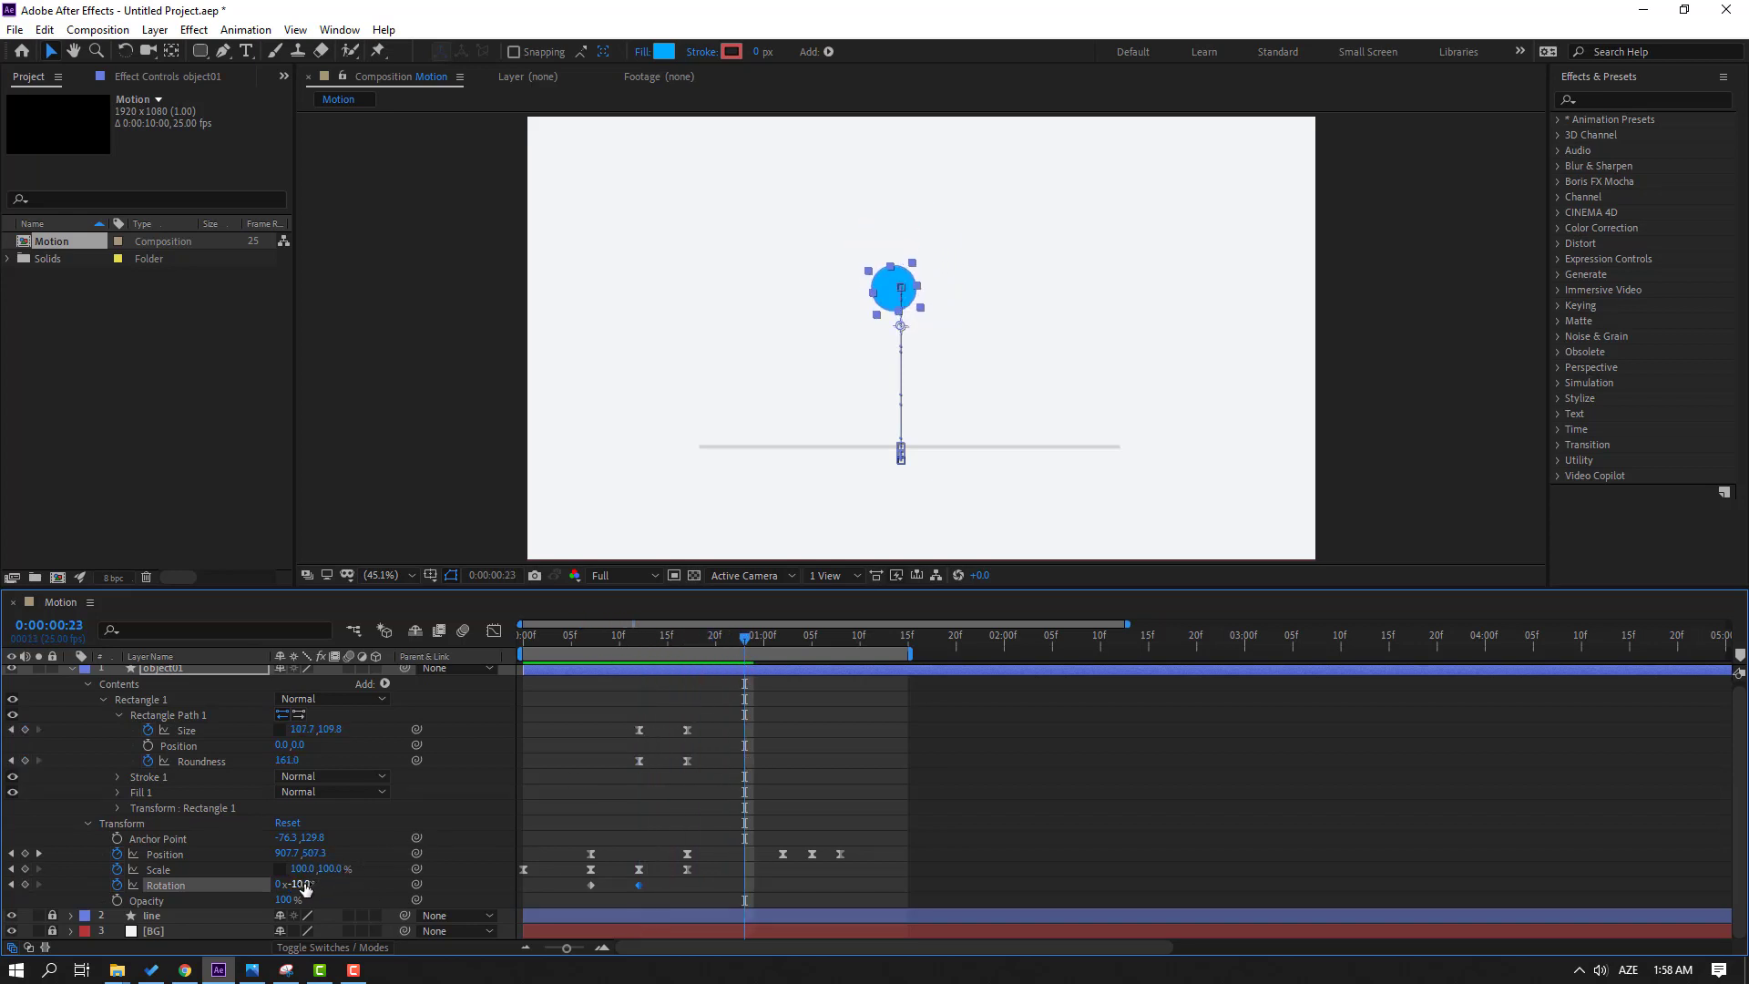
pyautogui.press('Return')
pyautogui.moveTo(773, 883); pyautogui.dragTo(592, 894)
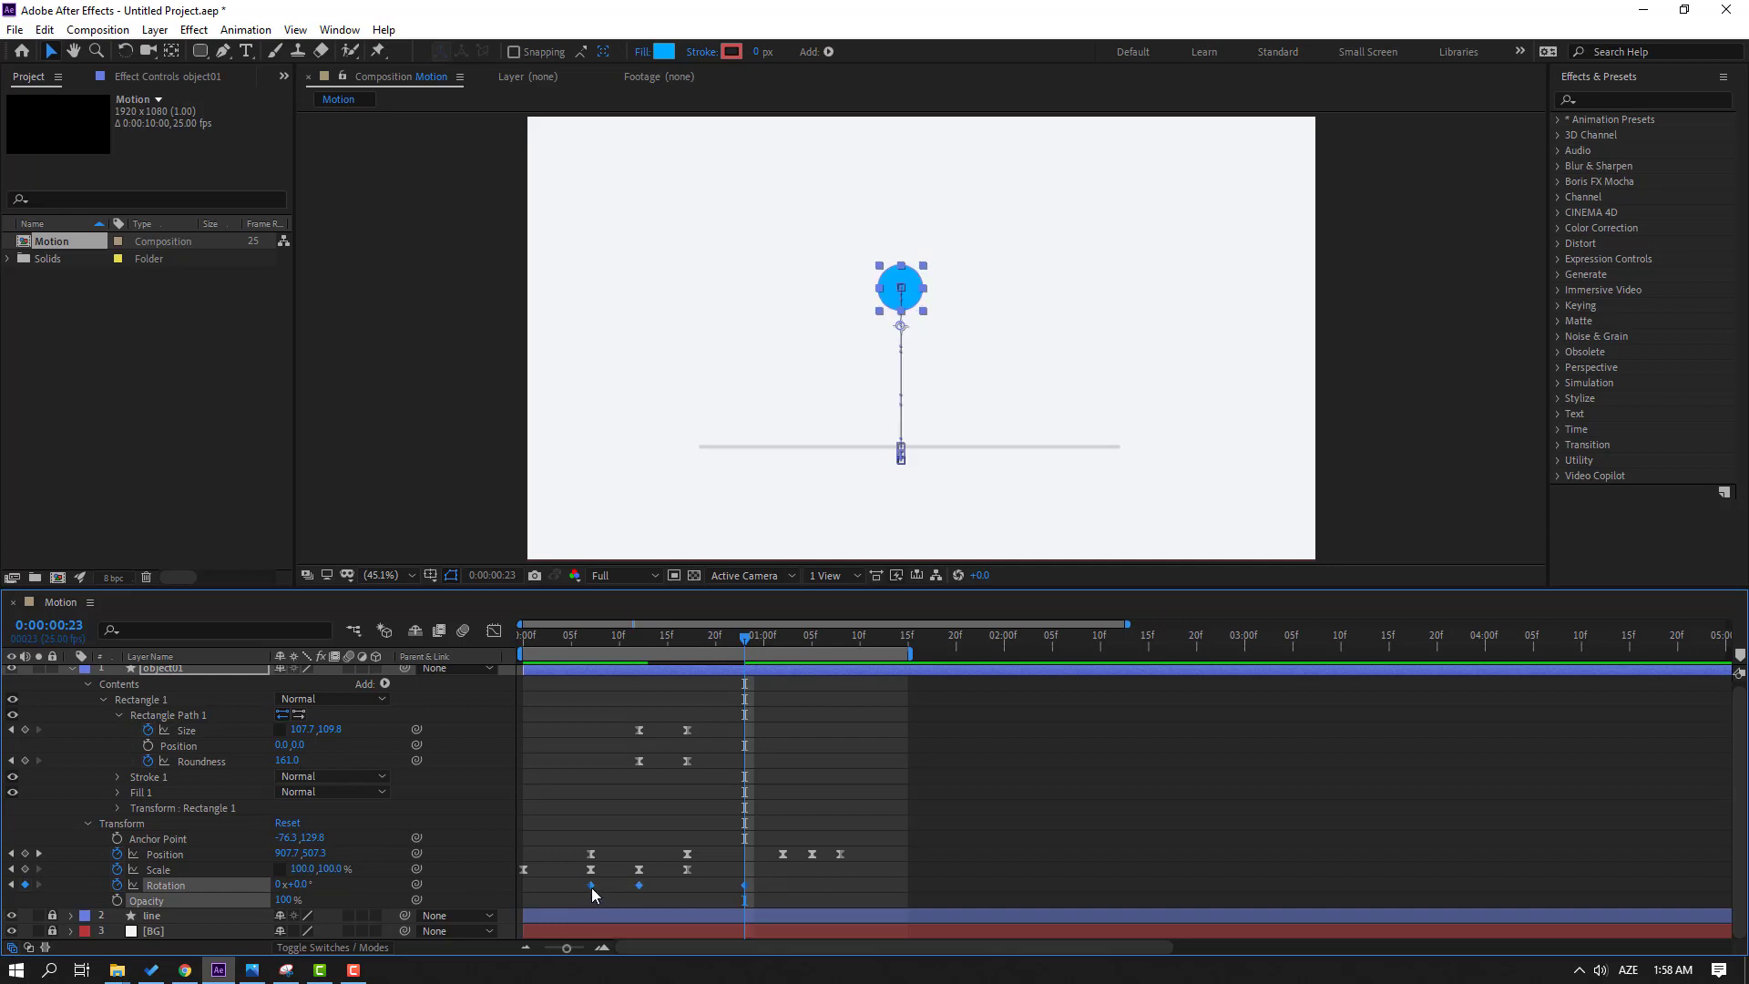
pyautogui.rightClick(592, 886)
pyautogui.click(983, 758)
pyautogui.press('space')
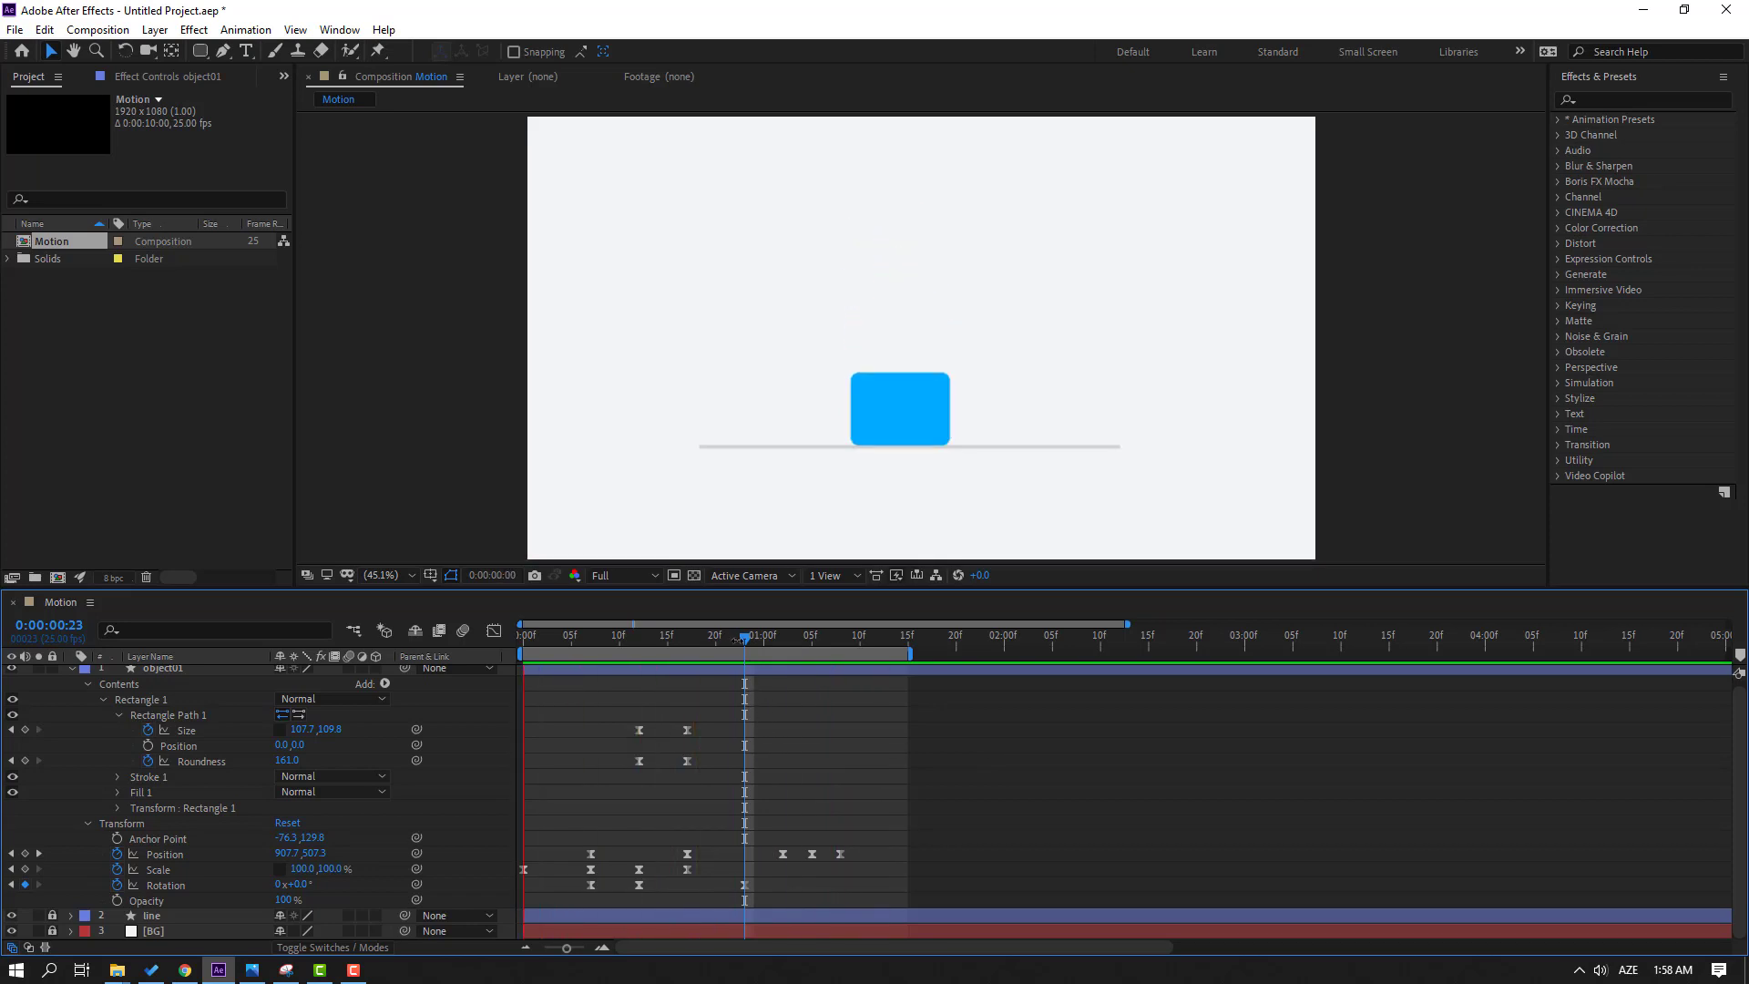
# Step: Collapse object01 and reveal only its keyframed properties
pyautogui.click(684, 644)
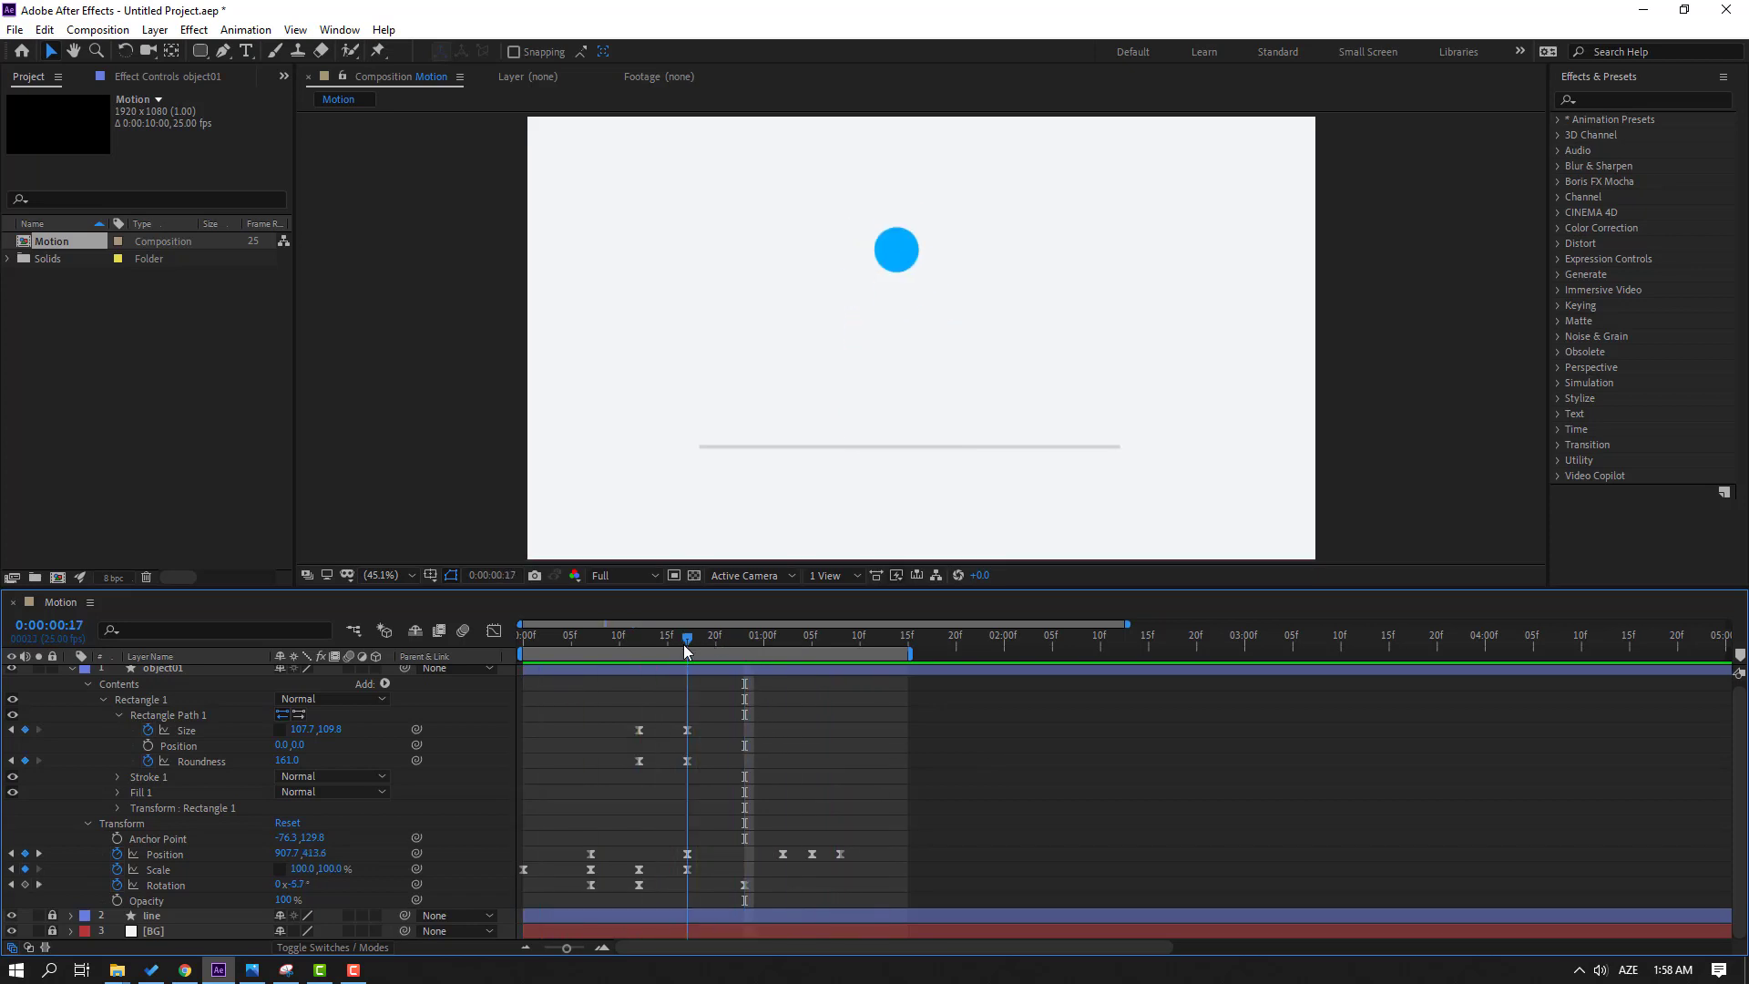
pyautogui.click(72, 673)
pyautogui.click(166, 678)
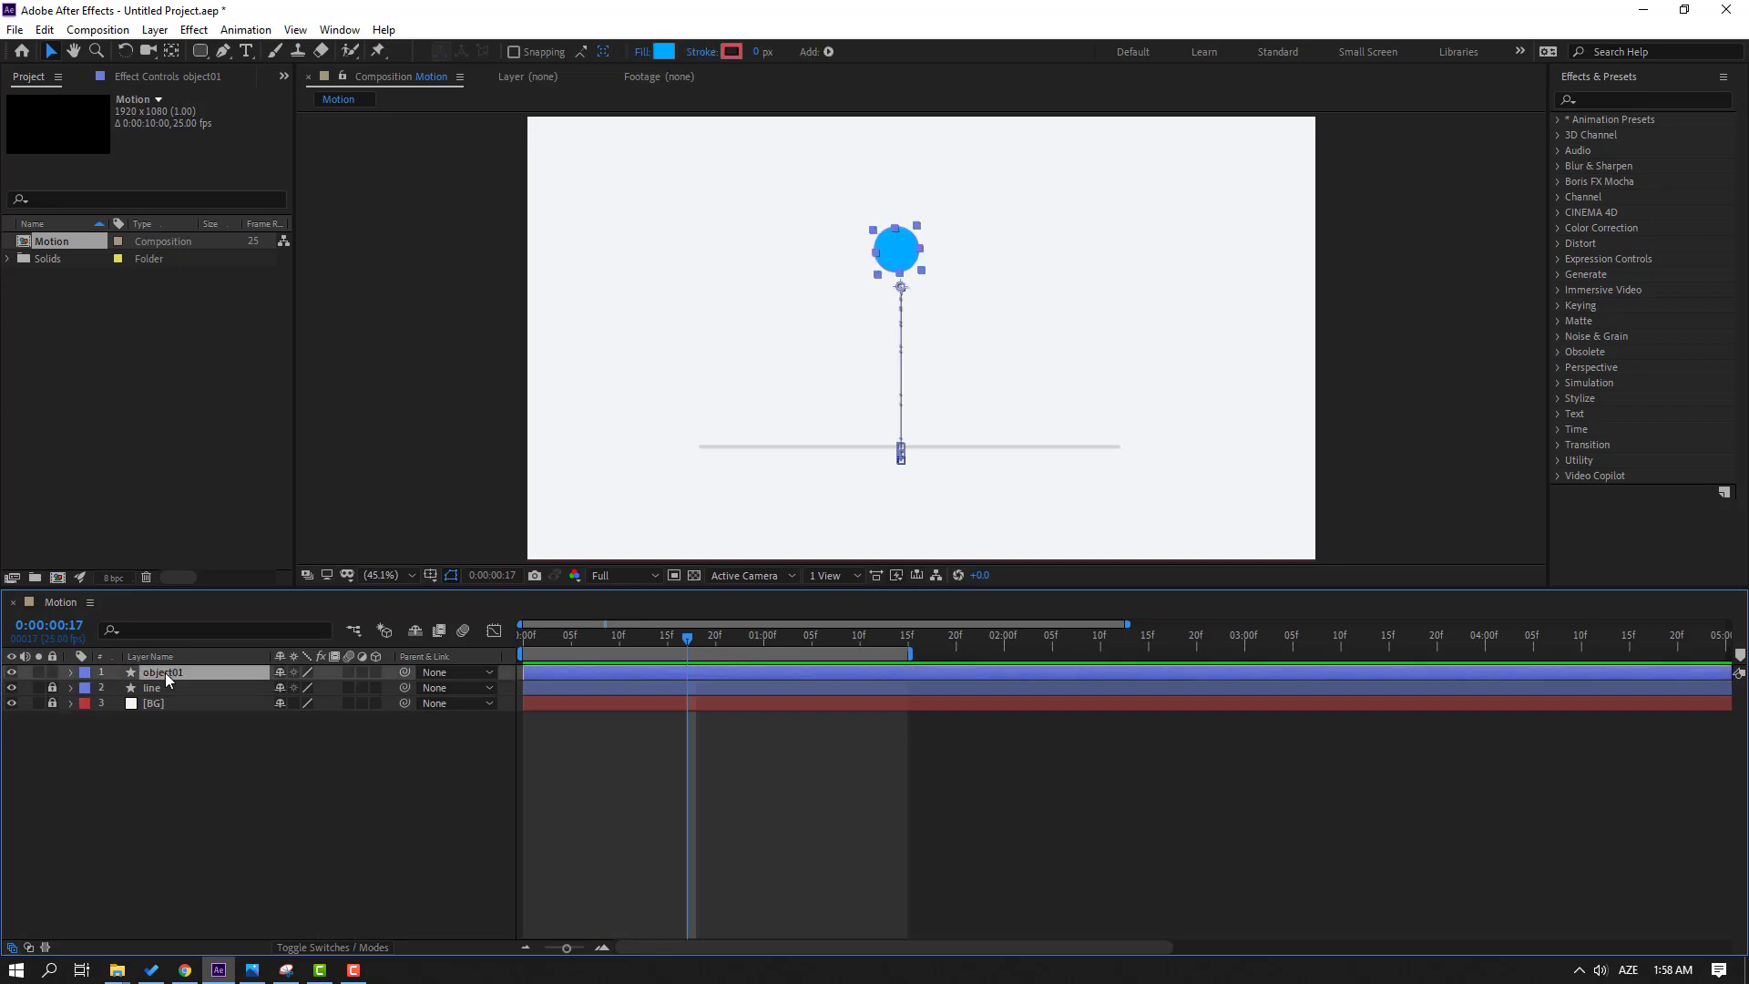
pyautogui.press('u')
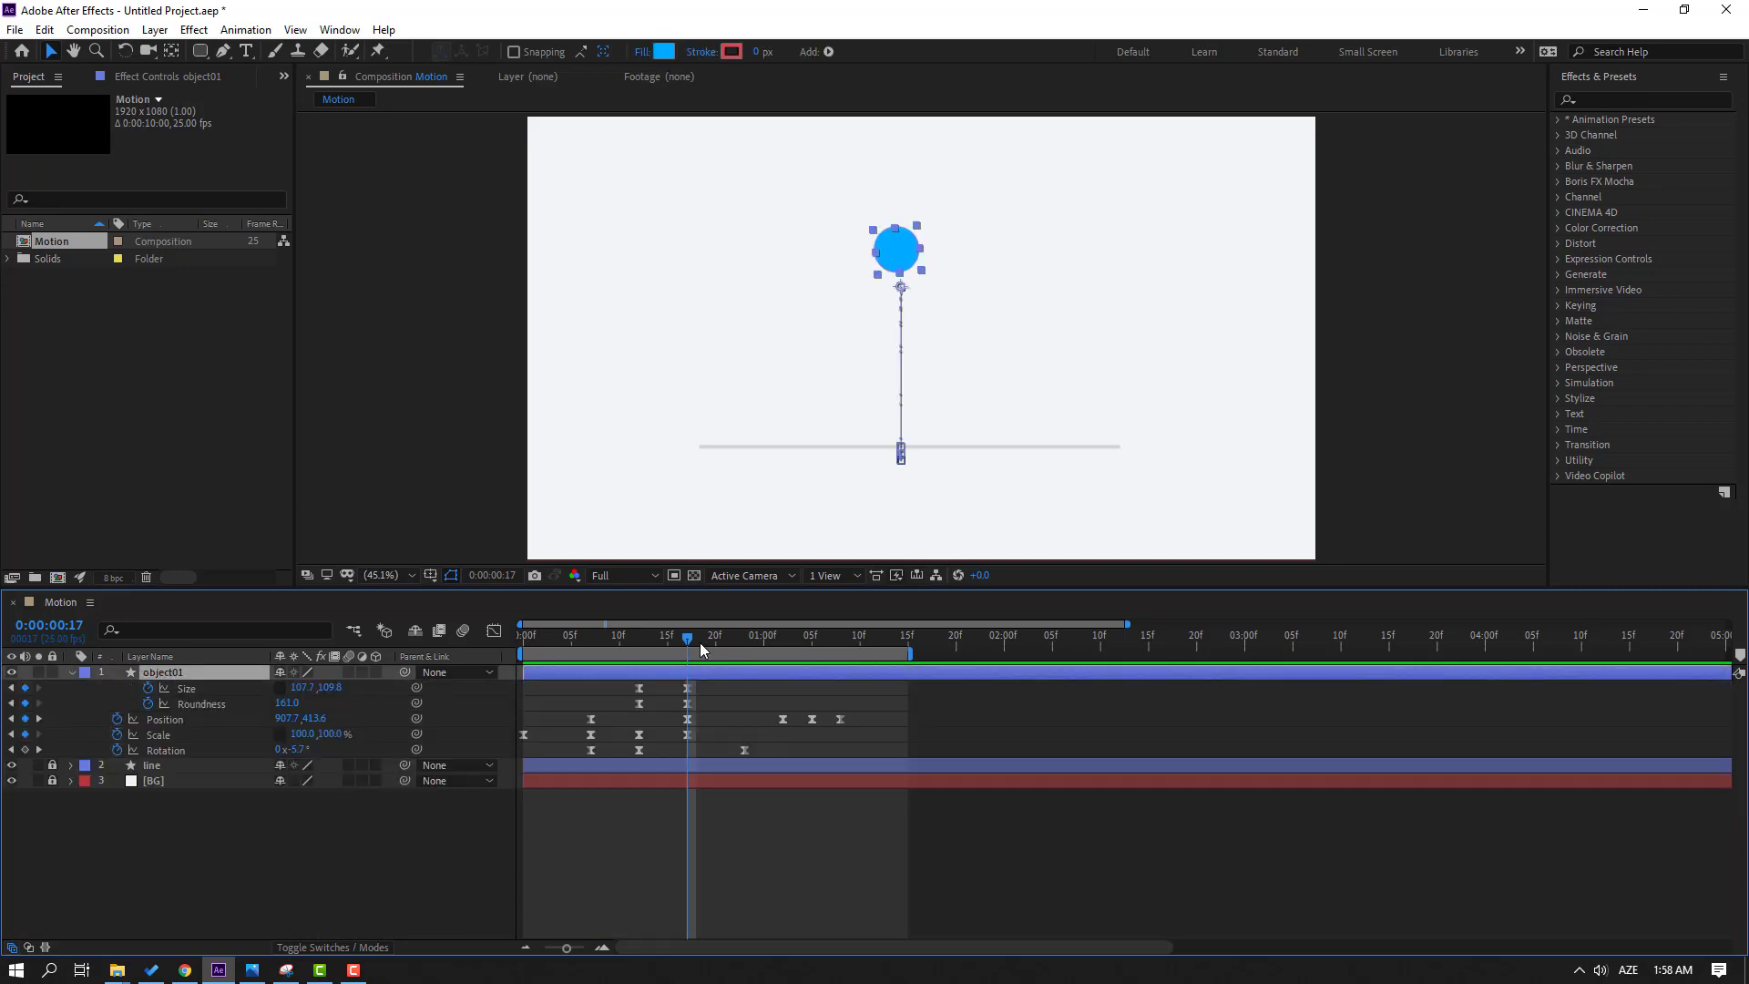
pyautogui.moveTo(687, 640)
pyautogui.mouseDown()
pyautogui.moveTo(642, 645)
pyautogui.moveTo(678, 645)
pyautogui.mouseUp()
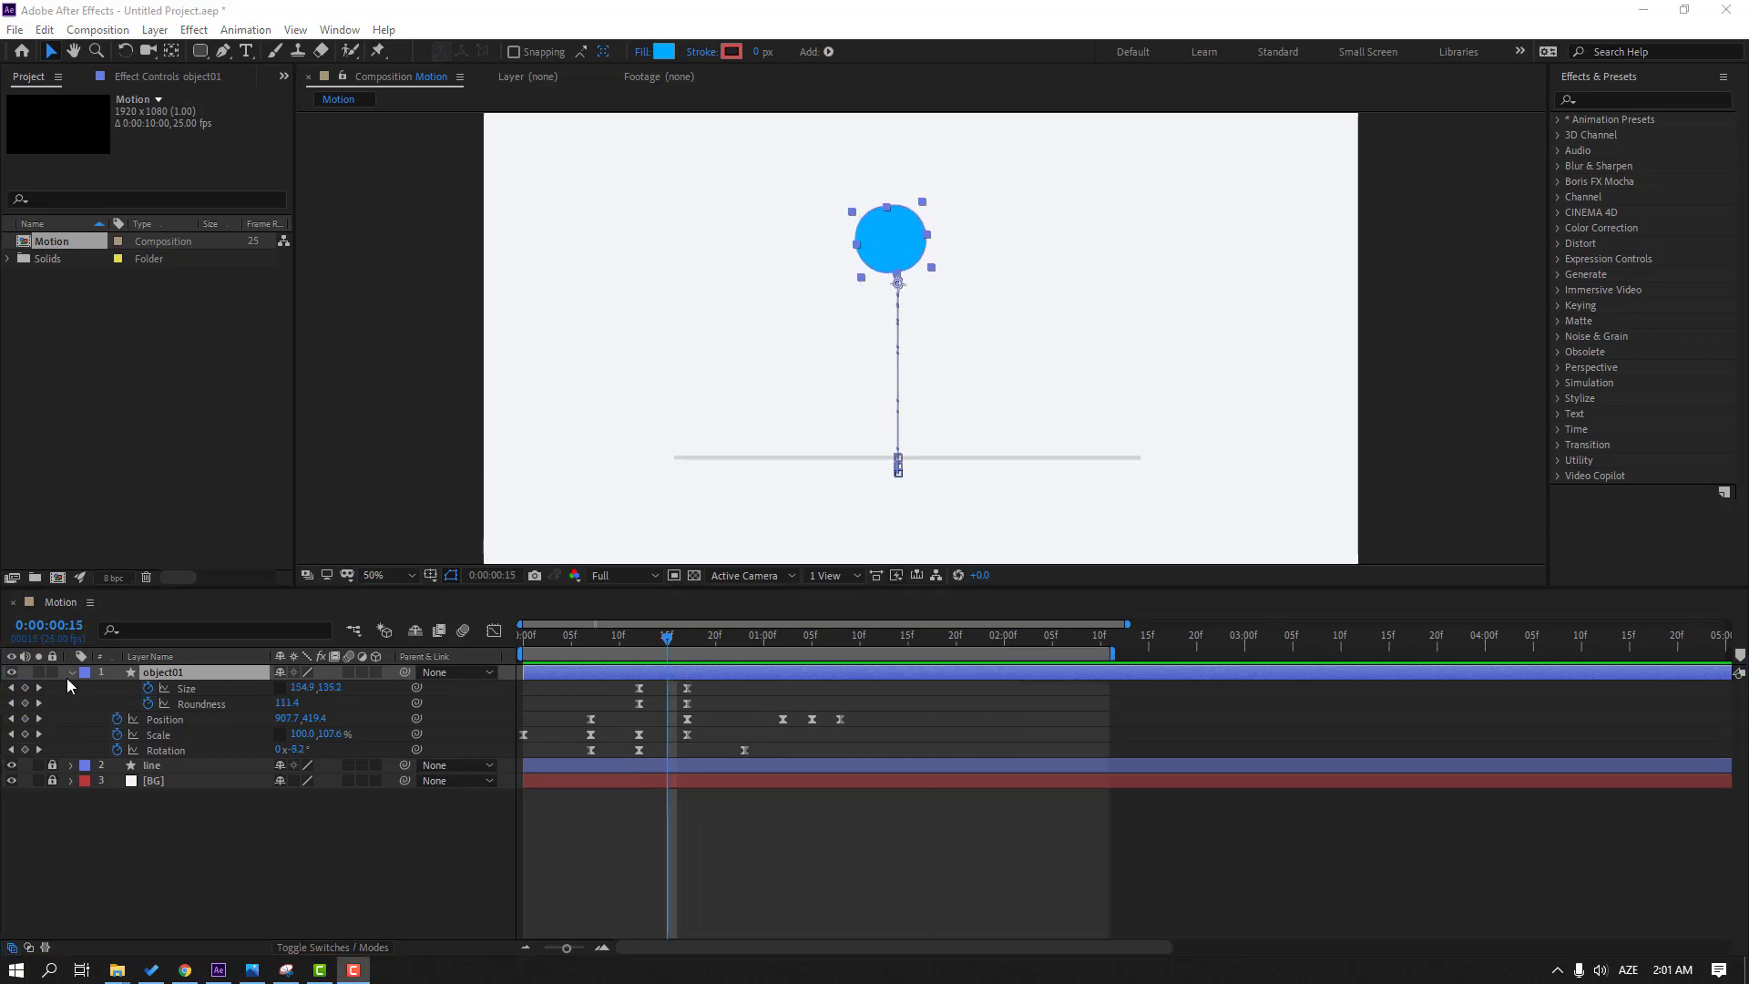
# Step: Expand Fill 1 of object01's Rectangle 1 and add a Color keyframe at 0:00:00:12
pyautogui.click(71, 673)
pyautogui.click(70, 673)
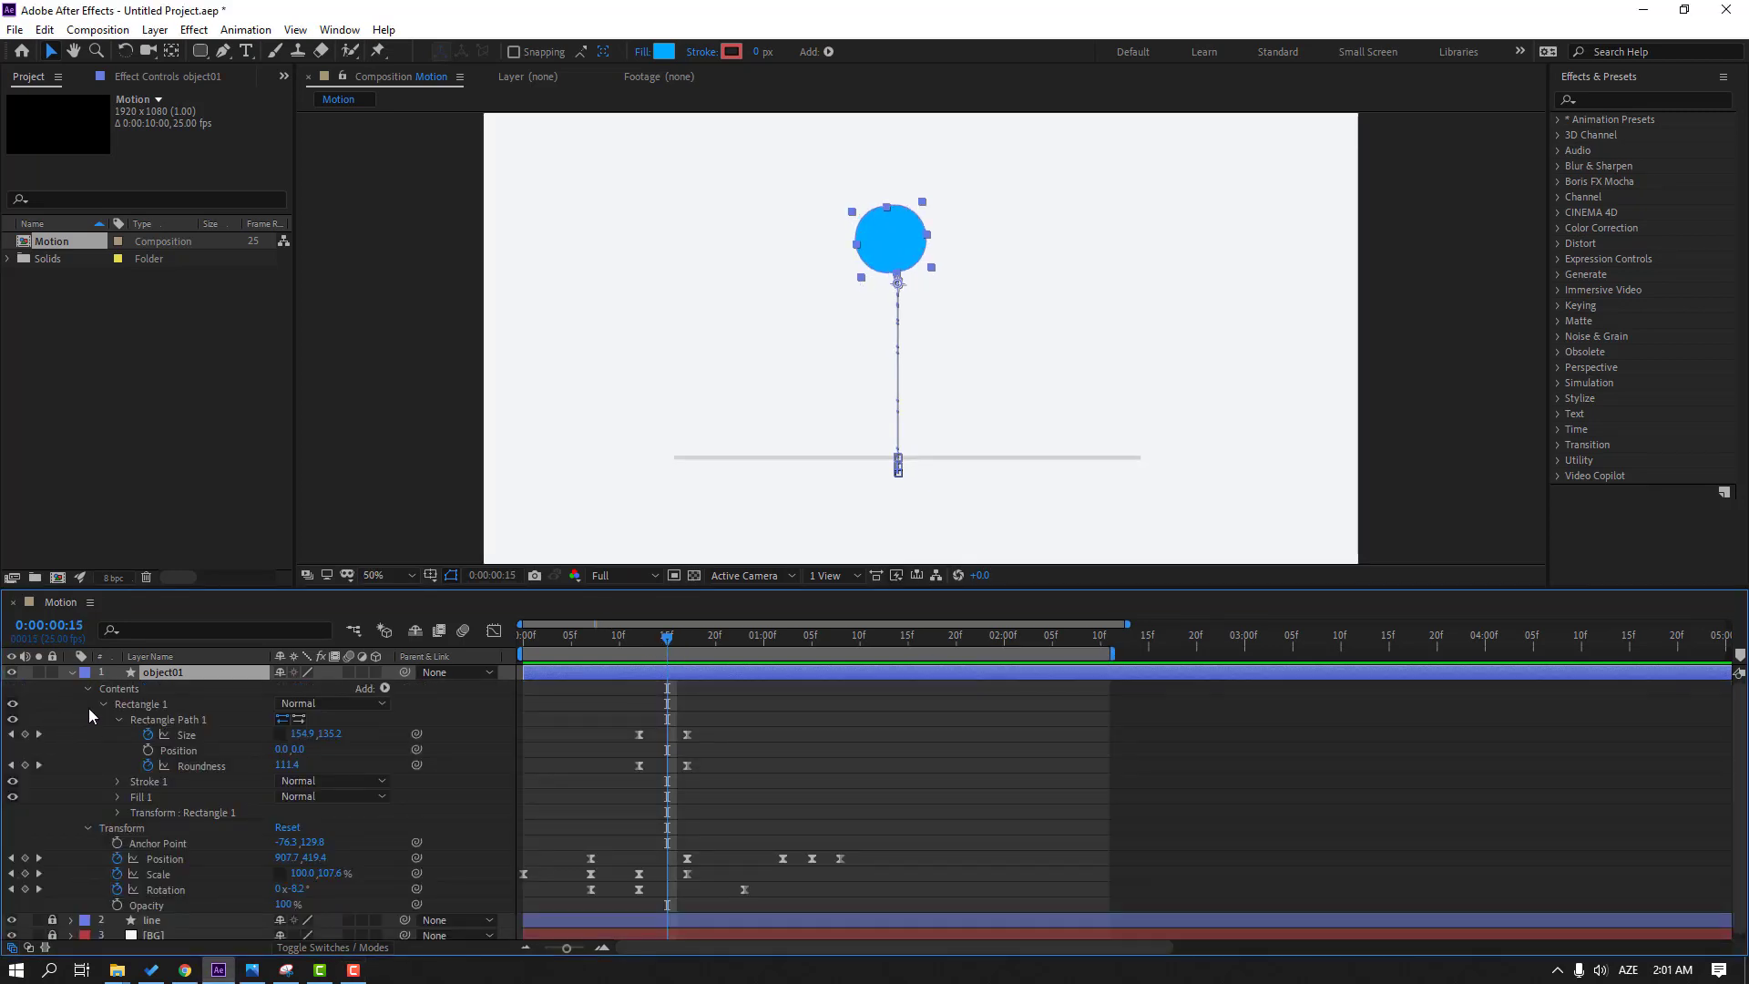
pyautogui.click(119, 721)
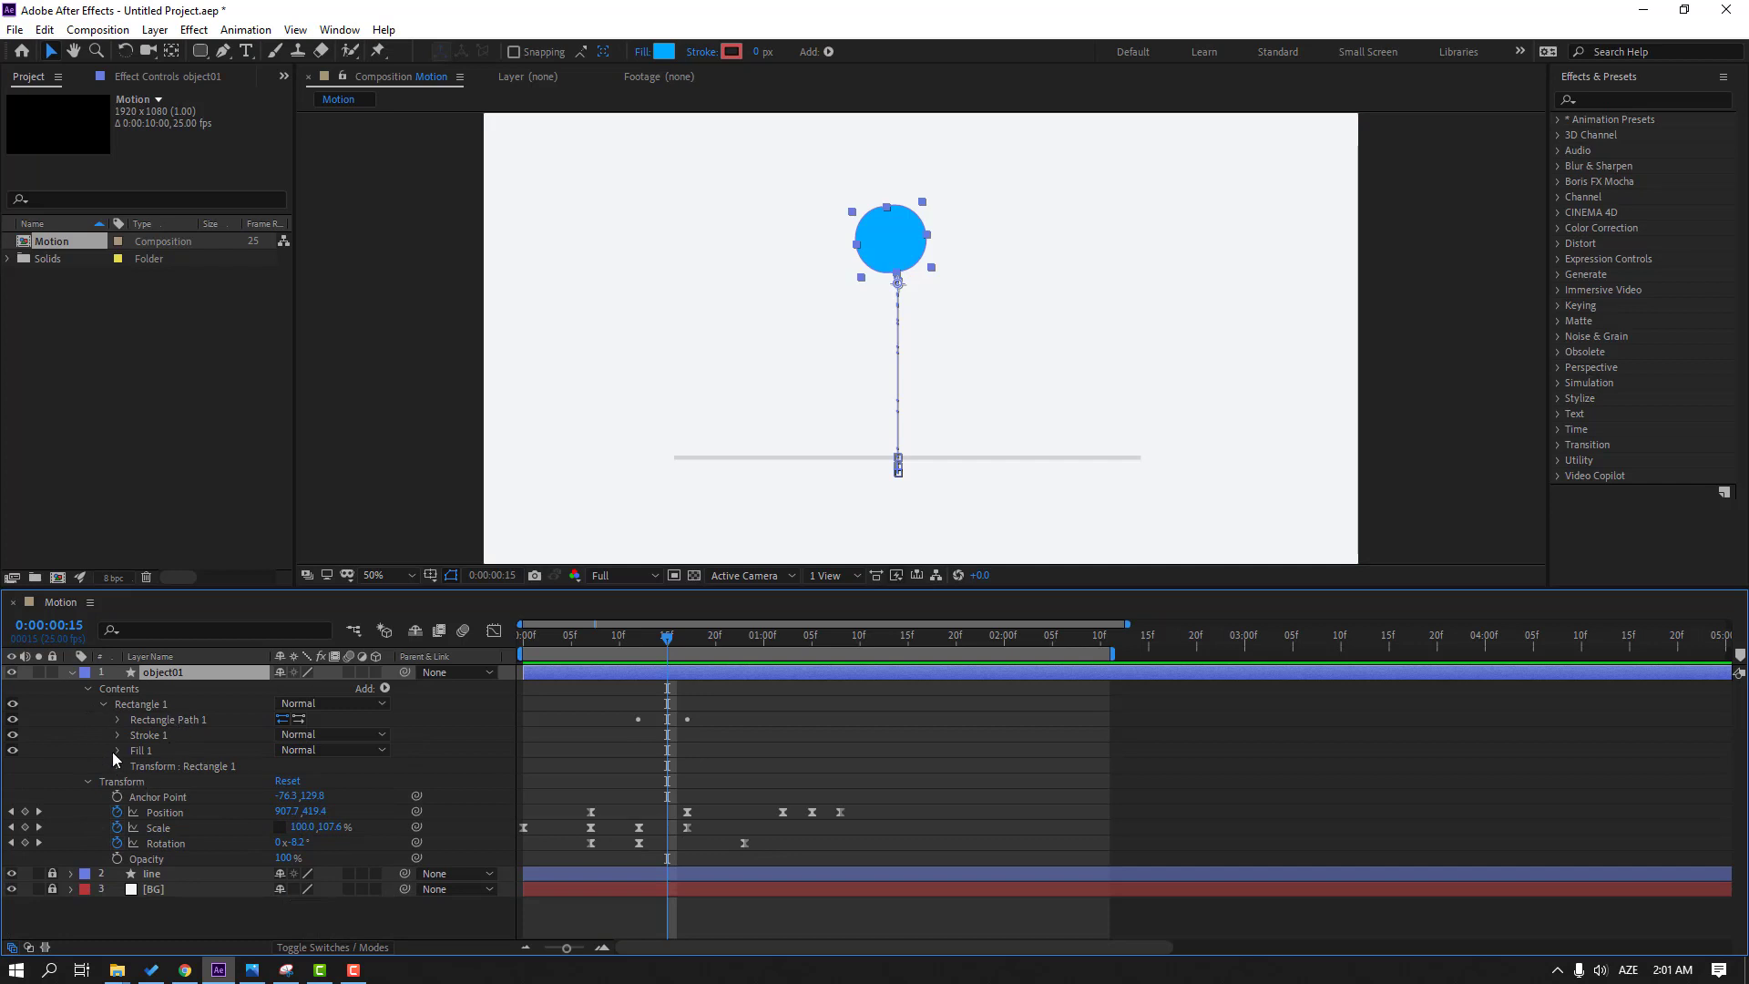
pyautogui.click(118, 751)
pyautogui.click(616, 642)
pyautogui.moveTo(616, 649); pyautogui.dragTo(690, 643)
pyautogui.click(146, 796)
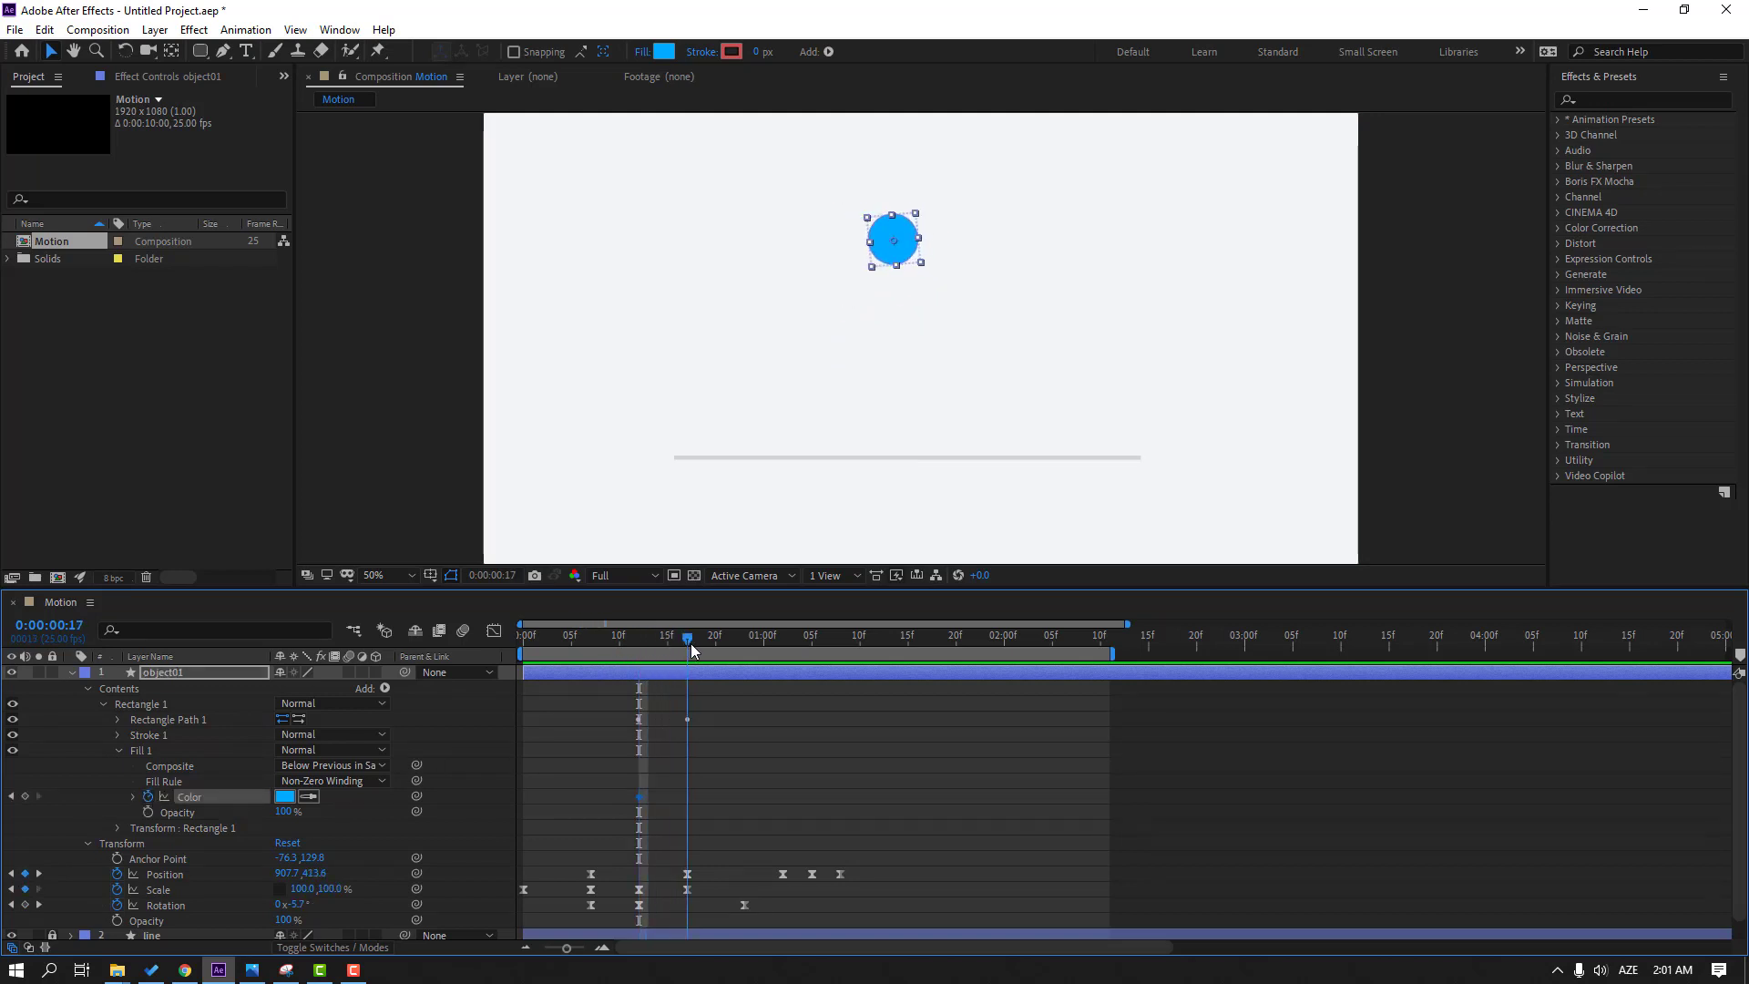
# Step: At 0:00:00:17, set Fill 1's color to green 97CF26 and preview the color change
pyautogui.click(285, 798)
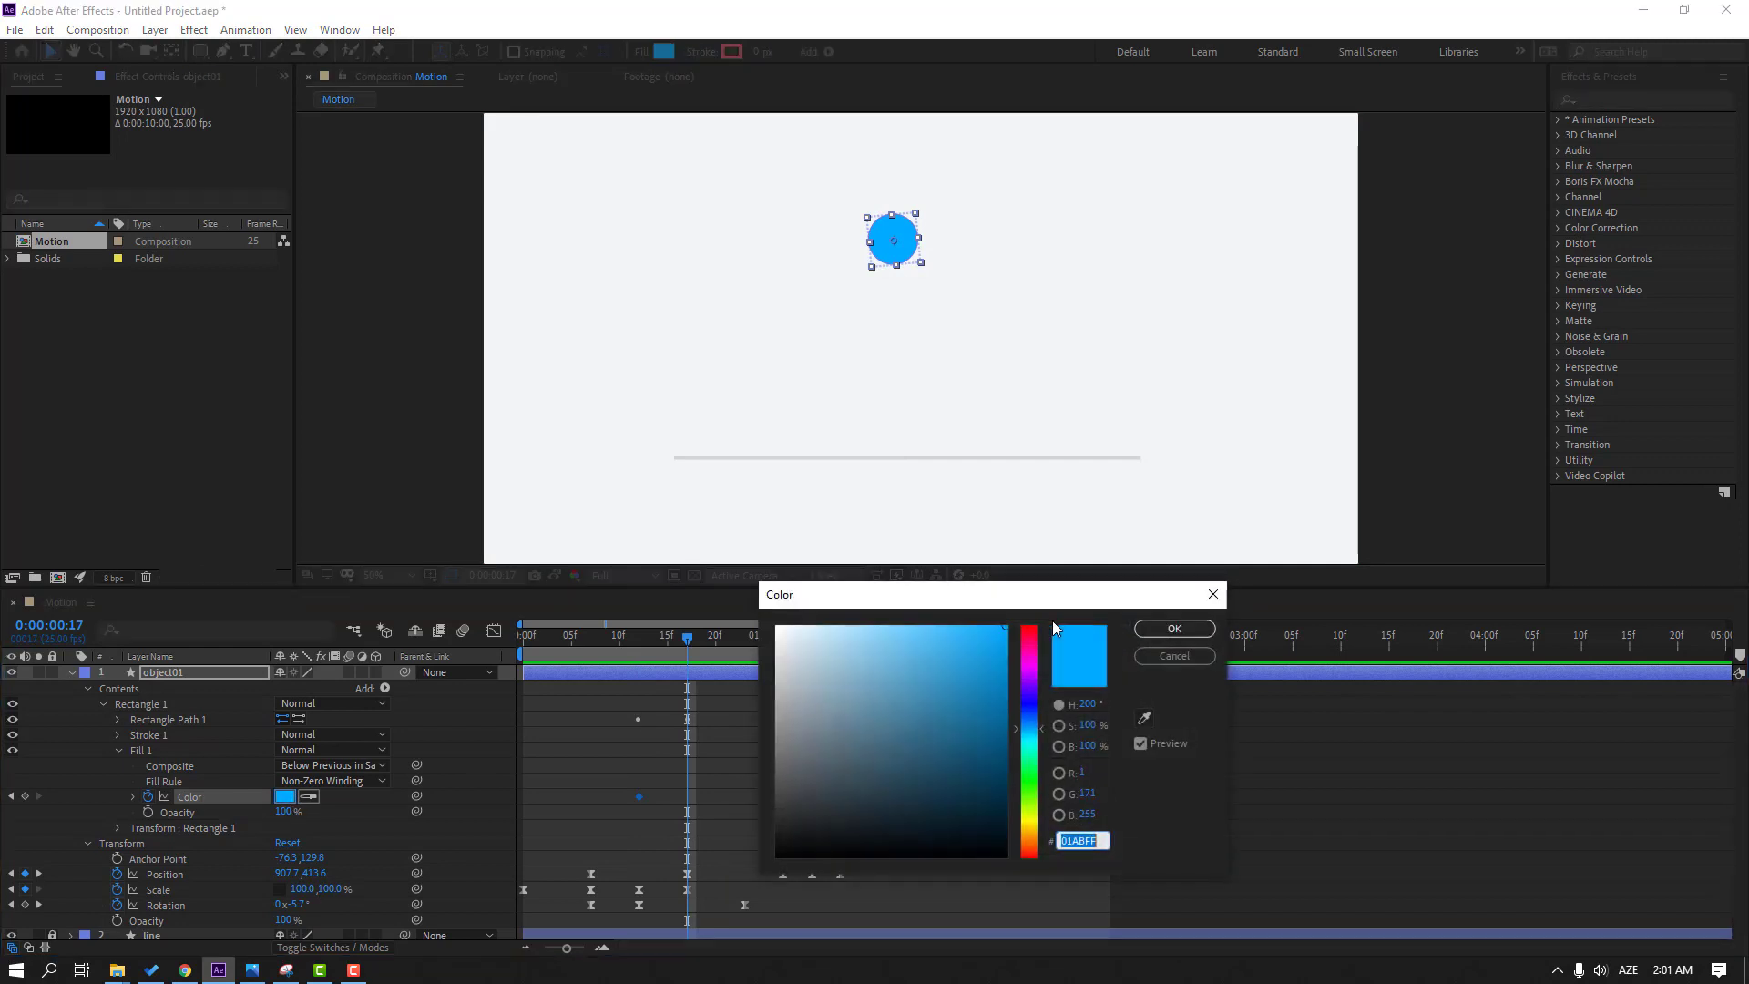
pyautogui.click(1144, 718)
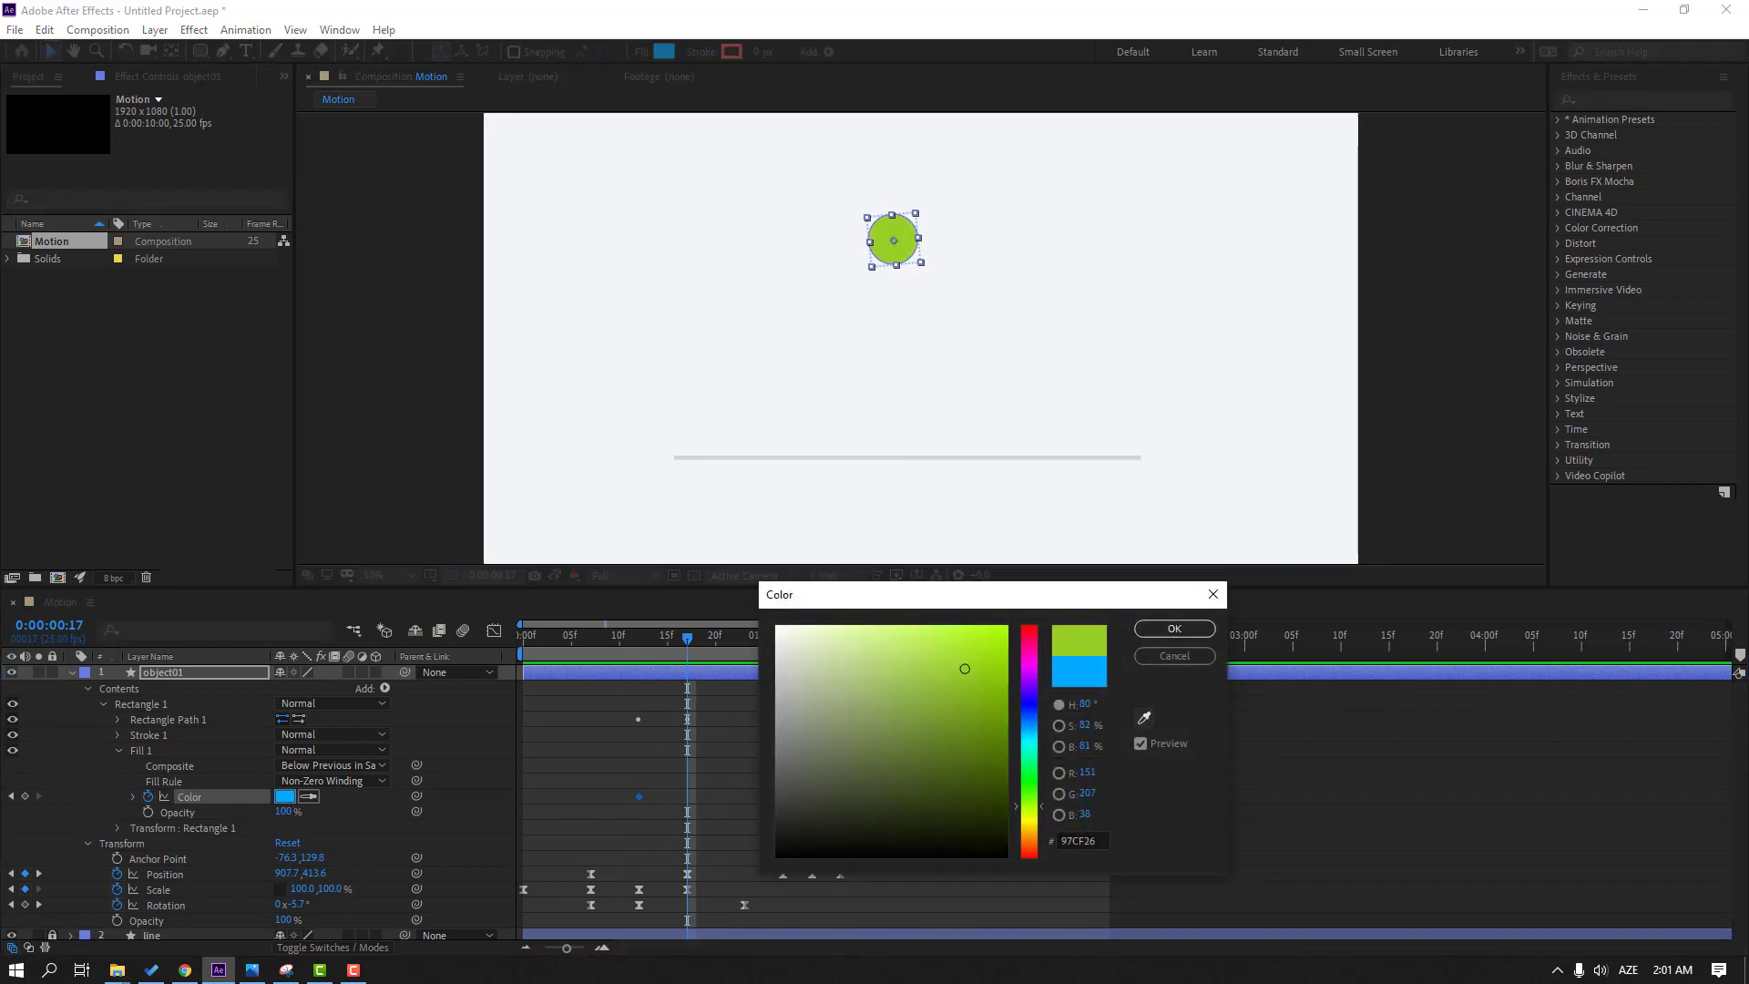
pyautogui.click(1344, 612)
pyautogui.click(1173, 628)
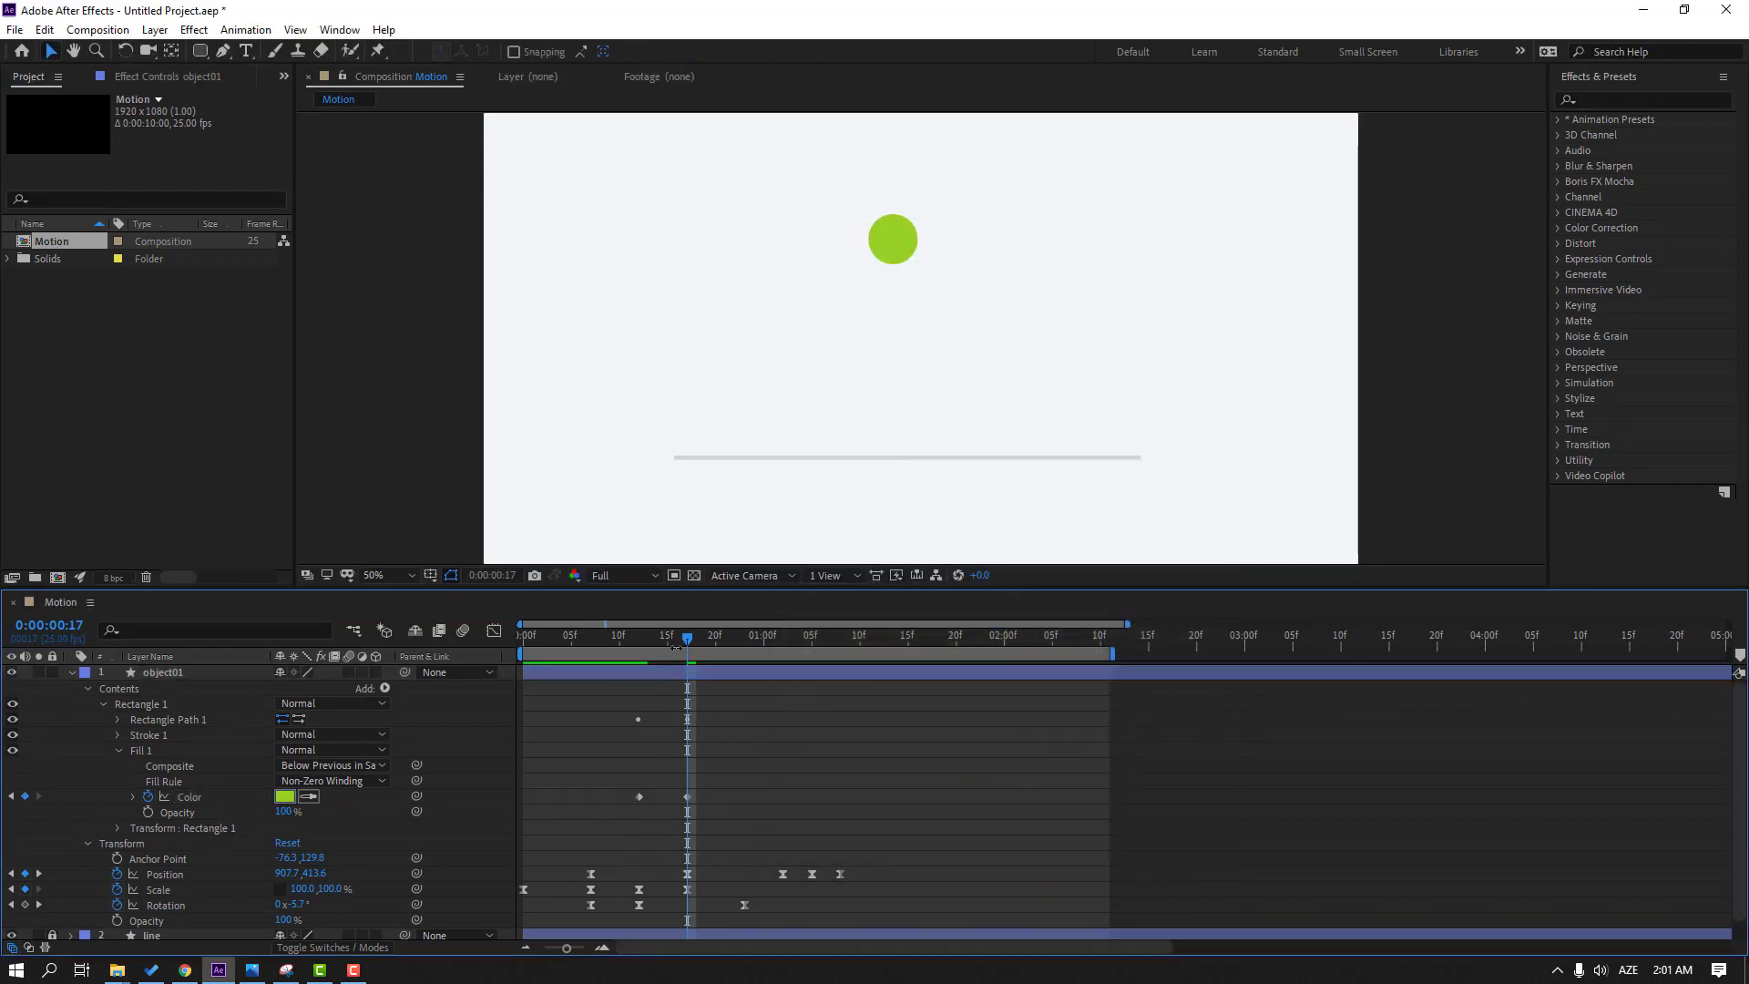
pyautogui.press('pageup')
pyautogui.press('pageup')
pyautogui.press('pageup')
pyautogui.press('pageup')
pyautogui.press('space')
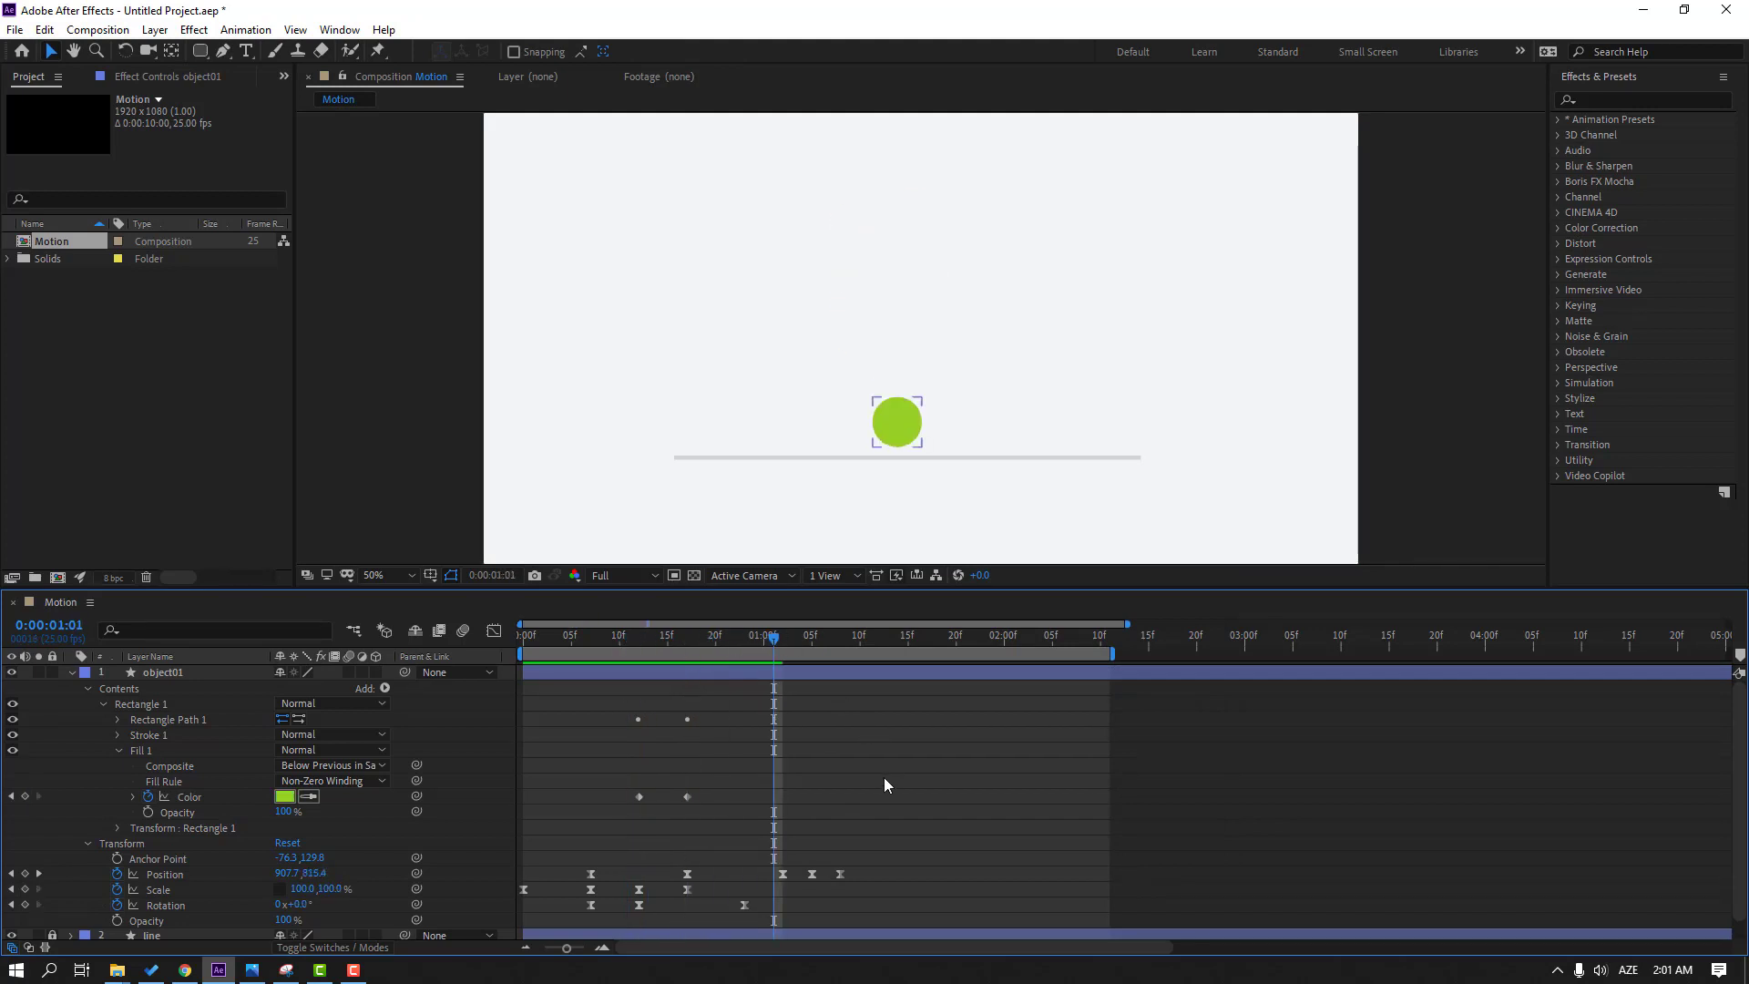